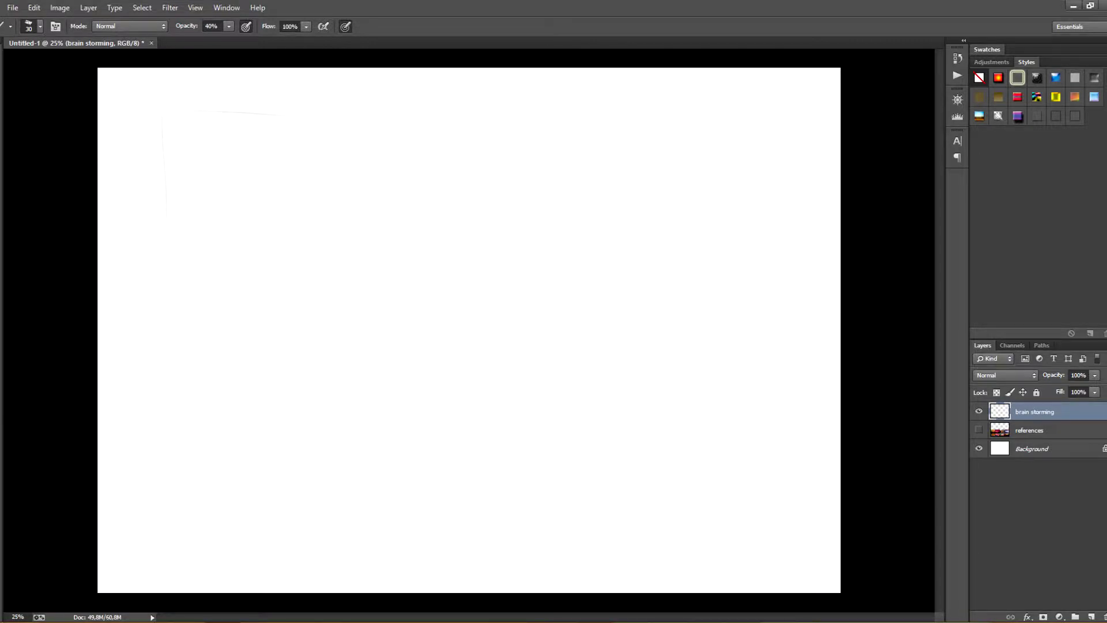
Sketch two rectangular thumbnail frames side by side along the upper part of the canvas on the brain storming layer
mouse_move(202, 109)
left_mouse_down()
mouse_move(361, 107)
mouse_move(375, 226)
left_mouse_up()
left_click_drag(196, 237, 384, 238)
left_click_drag(436, 112, 441, 236)
mouse_move(461, 106)
left_mouse_down()
mouse_move(627, 108)
mouse_move(646, 220)
left_mouse_up()
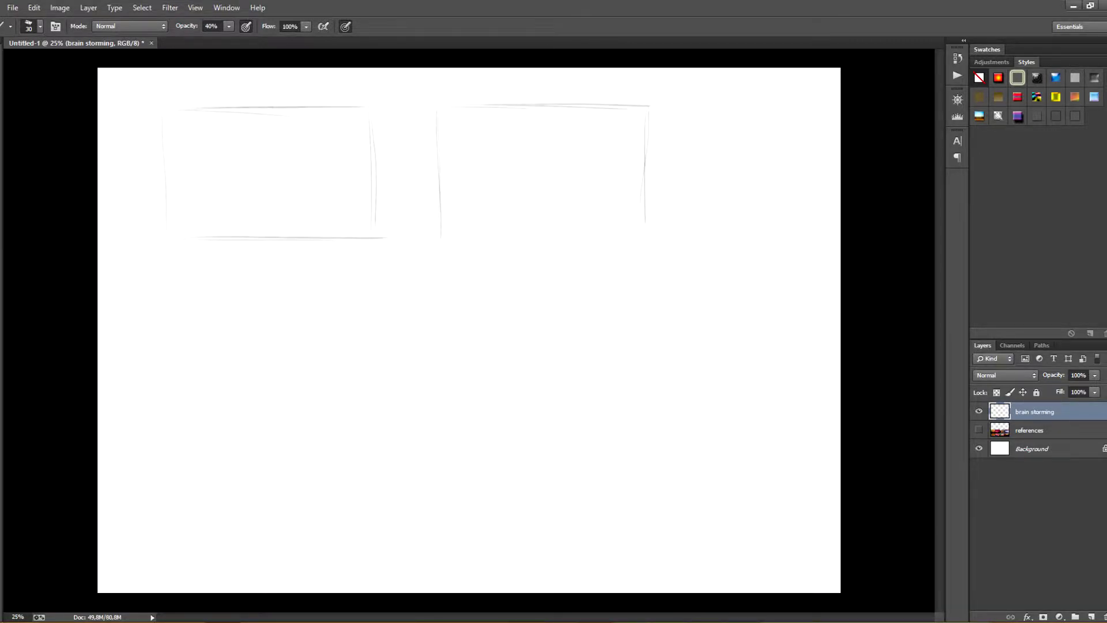
left_click_drag(448, 237, 623, 238)
Scale the two frames down together and sketch a third frame beside them to complete the upper row
key("ctrl+t")
mouse_move(480, 233)
left_mouse_down()
mouse_move(648, 228)
mouse_move(562, 222)
left_mouse_up()
left_click_drag(479, 112, 470, 129)
key("Return")
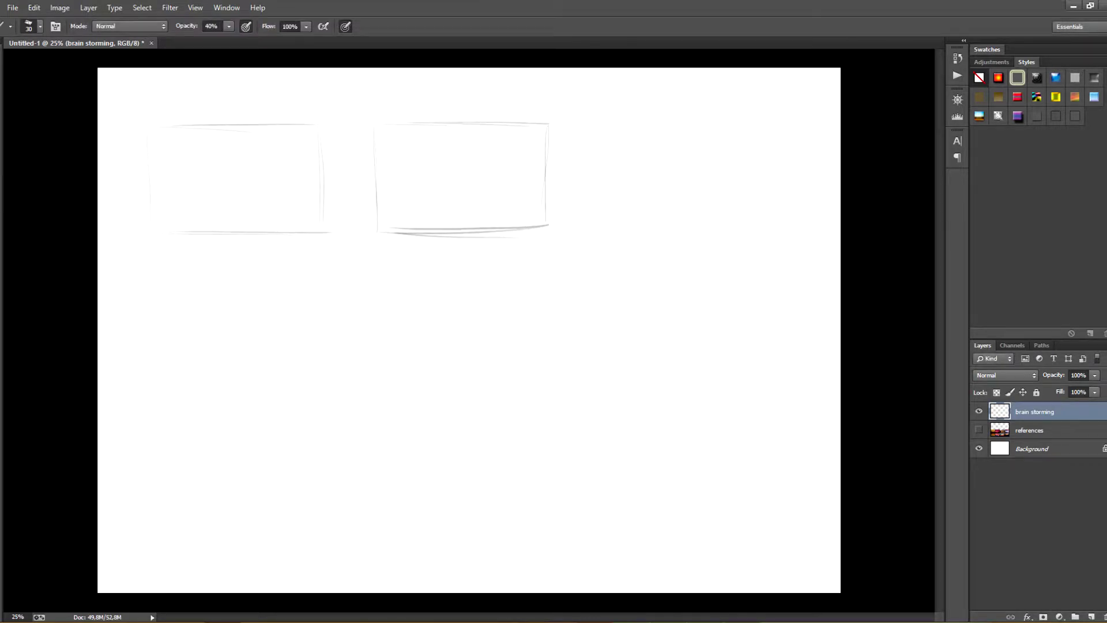
mouse_move(616, 126)
left_mouse_down()
mouse_move(772, 131)
mouse_move(784, 240)
left_mouse_up()
left_click_drag(612, 236, 772, 235)
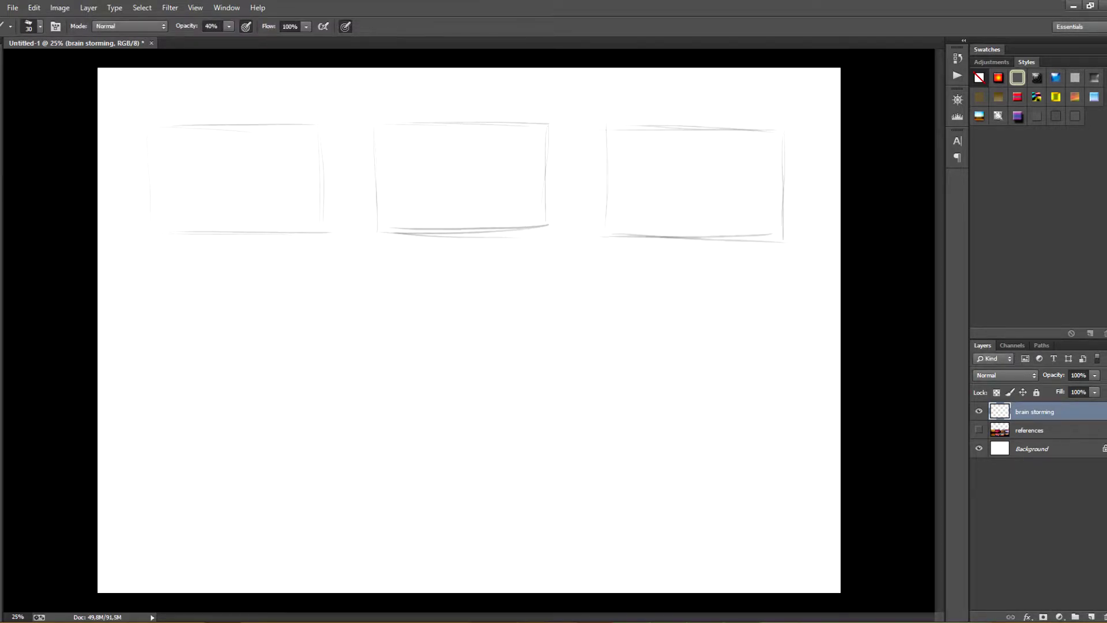
Sketch a second row of three rectangular thumbnail frames across the middle of the canvas
left_click_drag(153, 308, 155, 424)
mouse_move(175, 307)
left_mouse_down()
mouse_move(343, 298)
mouse_move(331, 410)
left_mouse_up()
left_click_drag(167, 413, 327, 408)
left_click_drag(382, 295, 392, 413)
mouse_move(383, 303)
left_mouse_down()
mouse_move(524, 300)
mouse_move(572, 395)
left_mouse_up()
mouse_move(386, 411)
left_mouse_down()
mouse_move(530, 301)
mouse_move(566, 300)
mouse_move(530, 407)
mouse_move(569, 403)
left_mouse_up()
left_click_drag(637, 301, 638, 397)
left_click_drag(646, 302, 728, 301)
left_click_drag(675, 300, 821, 298)
left_click_drag(811, 302, 812, 392)
left_click_drag(641, 398, 811, 406)
left_click_drag(673, 392, 822, 394)
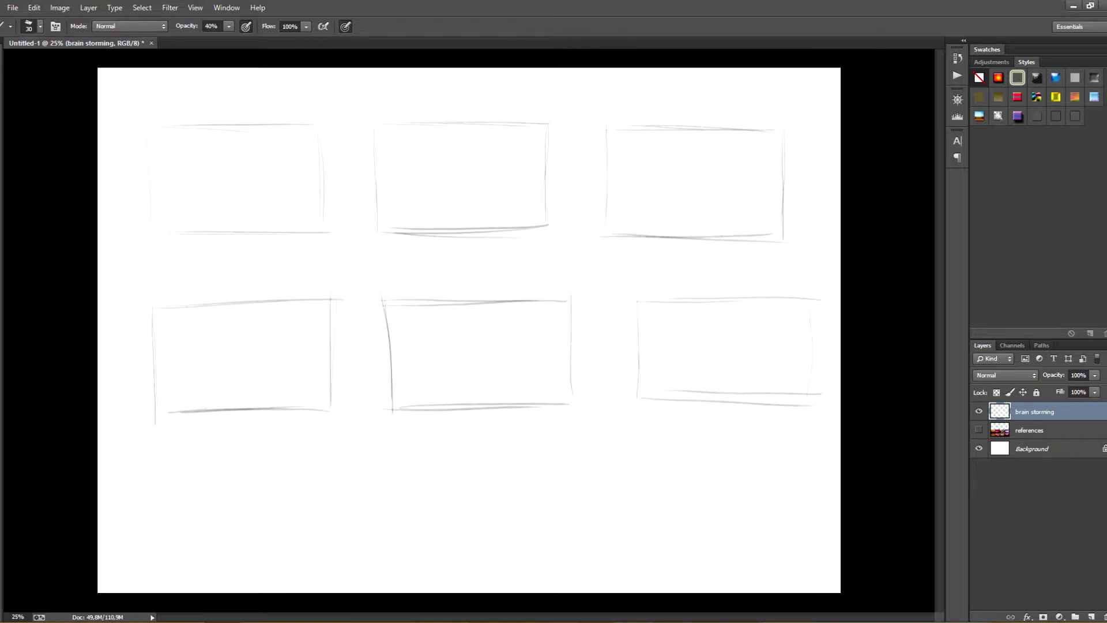
Sketch a third row of three rectangular thumbnail frames along the lower part of the canvas
left_click_drag(154, 472, 338, 467)
left_click_drag(335, 474, 336, 539)
left_click_drag(169, 564, 346, 558)
left_click_drag(344, 470, 341, 555)
left_click_drag(166, 468, 300, 463)
left_click_drag(184, 467, 313, 461)
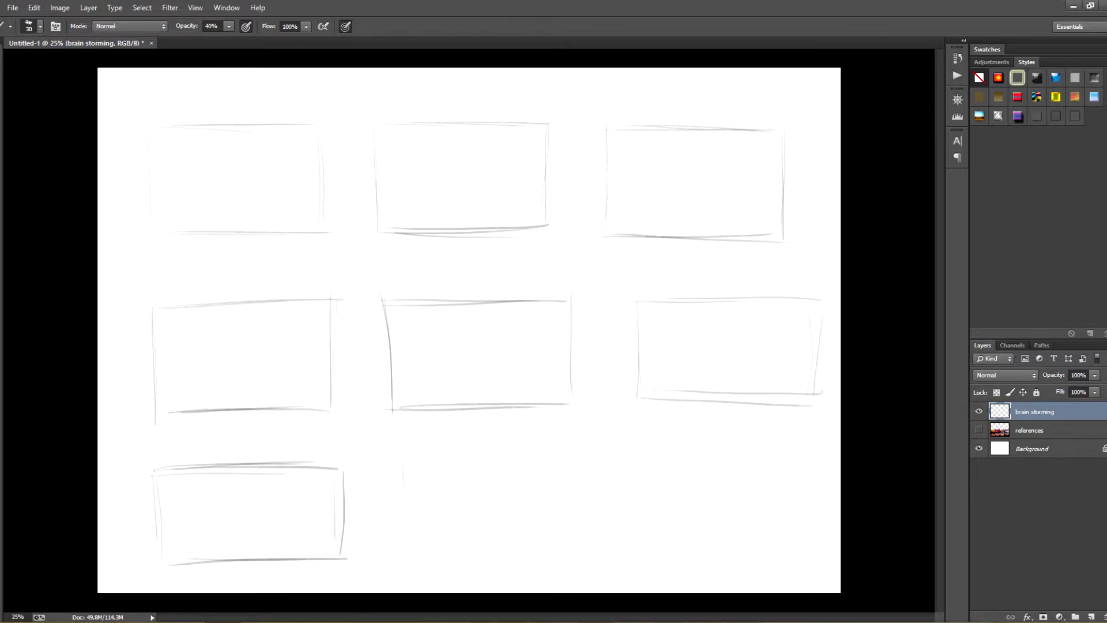
left_click_drag(402, 461, 408, 558)
mouse_move(387, 461)
left_mouse_down()
mouse_move(572, 453)
mouse_move(571, 551)
left_mouse_up()
left_click_drag(397, 547, 549, 547)
left_click_drag(615, 449, 618, 550)
left_click_drag(628, 445, 789, 445)
left_click_drag(801, 451, 800, 531)
left_click_drag(795, 474, 794, 539)
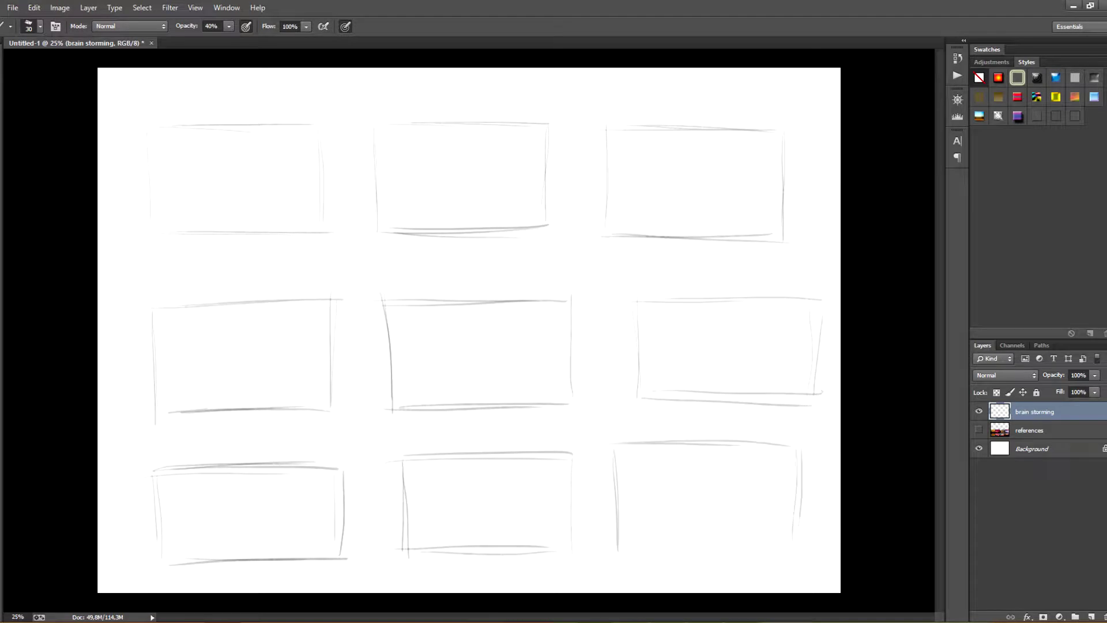
mouse_move(632, 544)
left_mouse_down()
mouse_move(818, 551)
mouse_move(797, 542)
left_mouse_up()
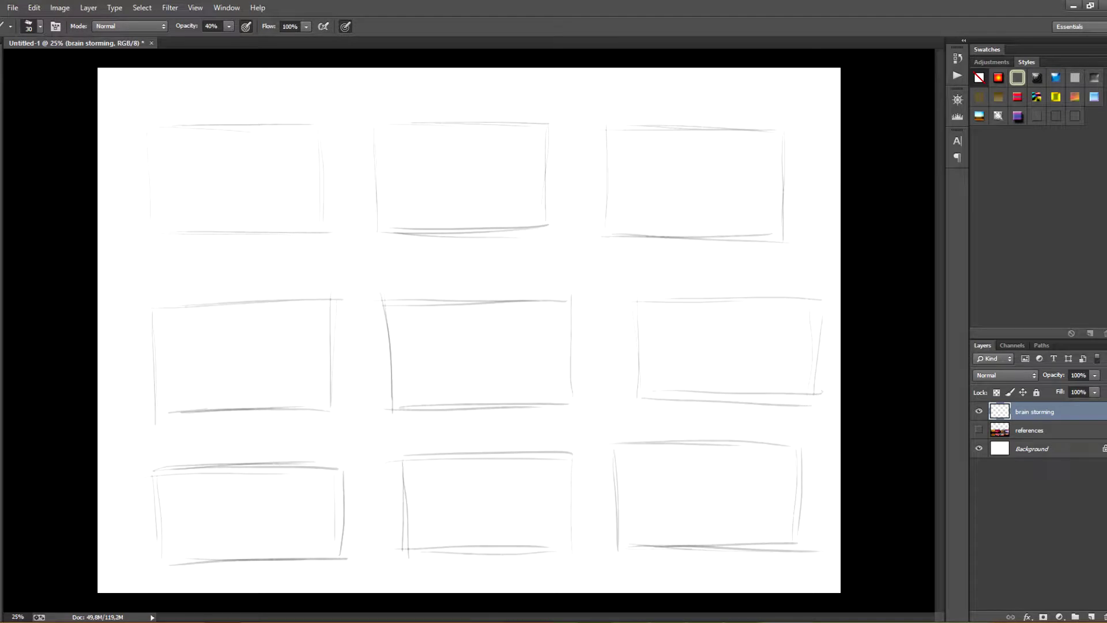
Add a new layer and sketch a rough landscape composition in each of the three upper-row frames
double_click(1036, 411)
key("Return")
left_click(1091, 616)
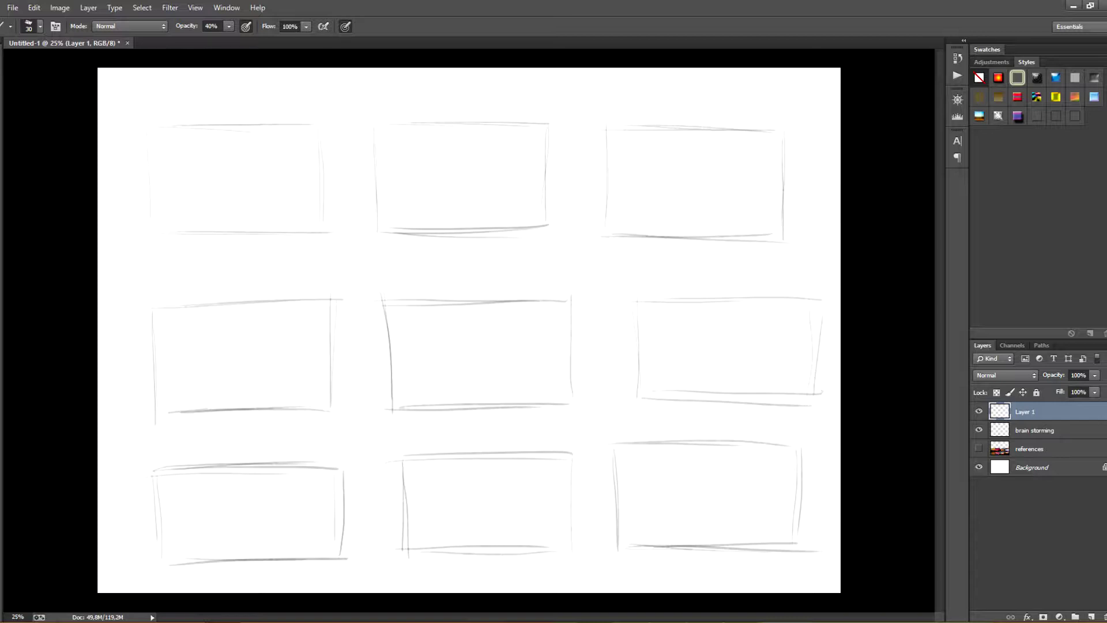
left_click_drag(283, 199, 327, 192)
left_click_drag(235, 200, 258, 194)
left_click_drag(319, 212, 232, 233)
left_click_drag(432, 229, 512, 217)
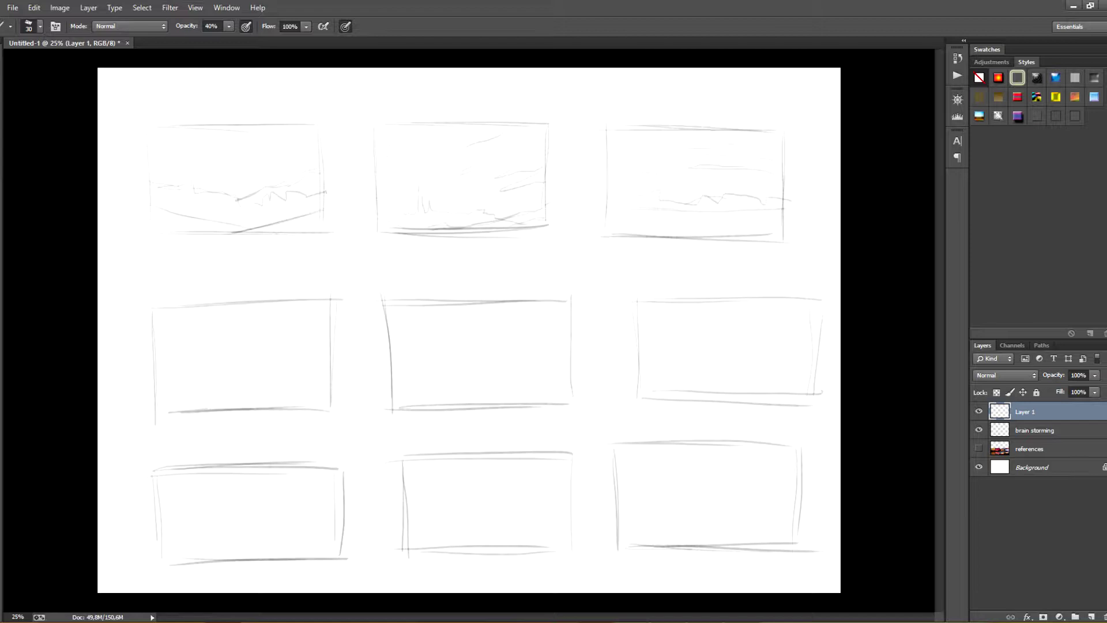
left_click_drag(613, 185, 730, 187)
Sketch mountains, crossing slopes and a hatched cliff along the right side of the middle row's first frame
left_click_drag(332, 361, 193, 409)
left_click_drag(156, 391, 248, 403)
mouse_move(330, 317)
left_mouse_down()
mouse_move(297, 407)
mouse_move(251, 407)
left_mouse_up()
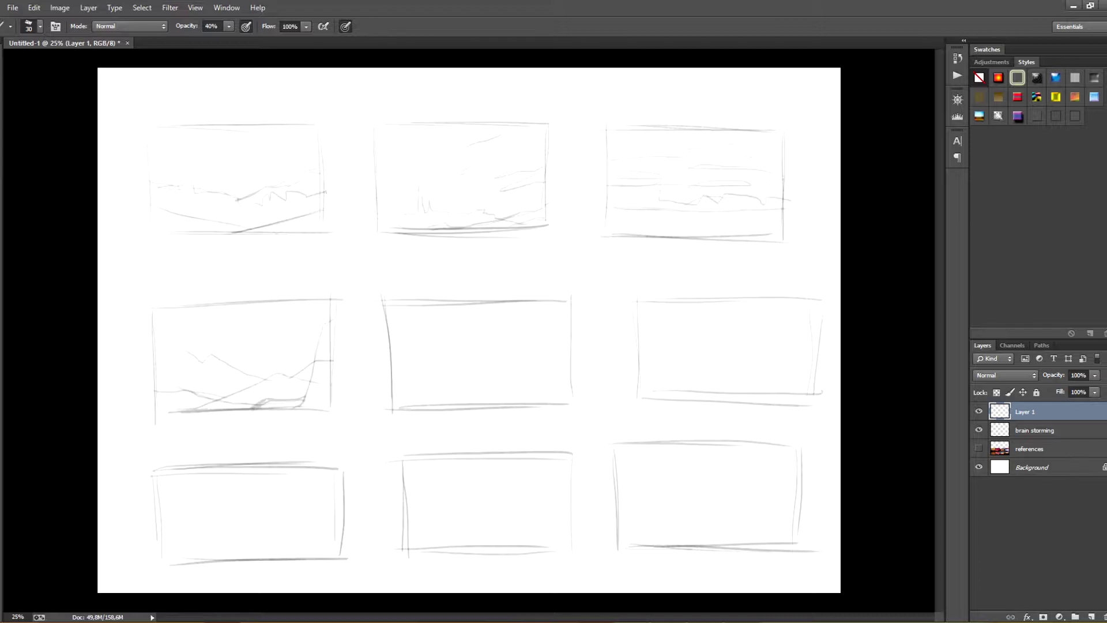
left_click_drag(325, 346, 317, 359)
left_click_drag(326, 356, 314, 369)
left_click_drag(325, 370, 308, 394)
left_click_drag(323, 387, 304, 406)
left_click_drag(324, 395, 311, 407)
left_click_drag(334, 400, 320, 410)
left_click_drag(180, 349, 228, 364)
mouse_move(333, 321)
left_mouse_down()
mouse_move(314, 364)
mouse_move(244, 411)
left_mouse_up()
Sketch a V-shaped valley with a hatched slope and small spikes at its base in the central frame
left_click_drag(483, 404, 569, 373)
left_click_drag(518, 400, 557, 378)
left_click_drag(520, 403, 571, 384)
left_click_drag(554, 403, 569, 397)
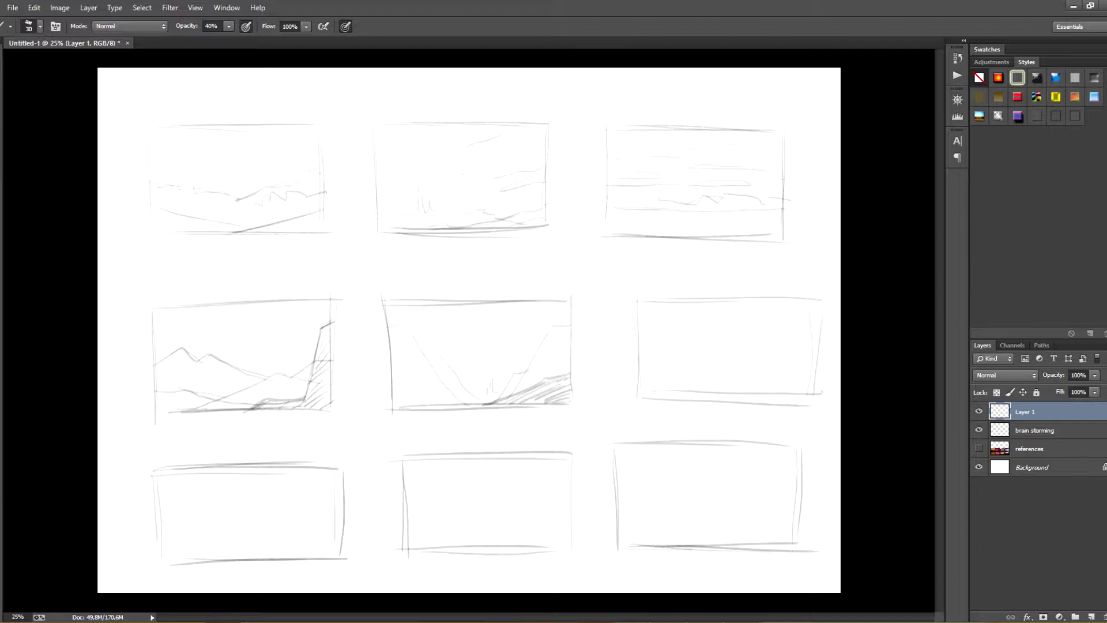
left_click_drag(492, 395, 501, 381)
left_click_drag(488, 396, 478, 381)
Sketch a low horizon with hatched banks at both lower corners of the middle row's last frame
left_click_drag(648, 369, 715, 399)
left_click_drag(764, 394, 813, 392)
mouse_move(640, 374)
left_mouse_down()
mouse_move(708, 400)
mouse_move(818, 403)
left_mouse_up()
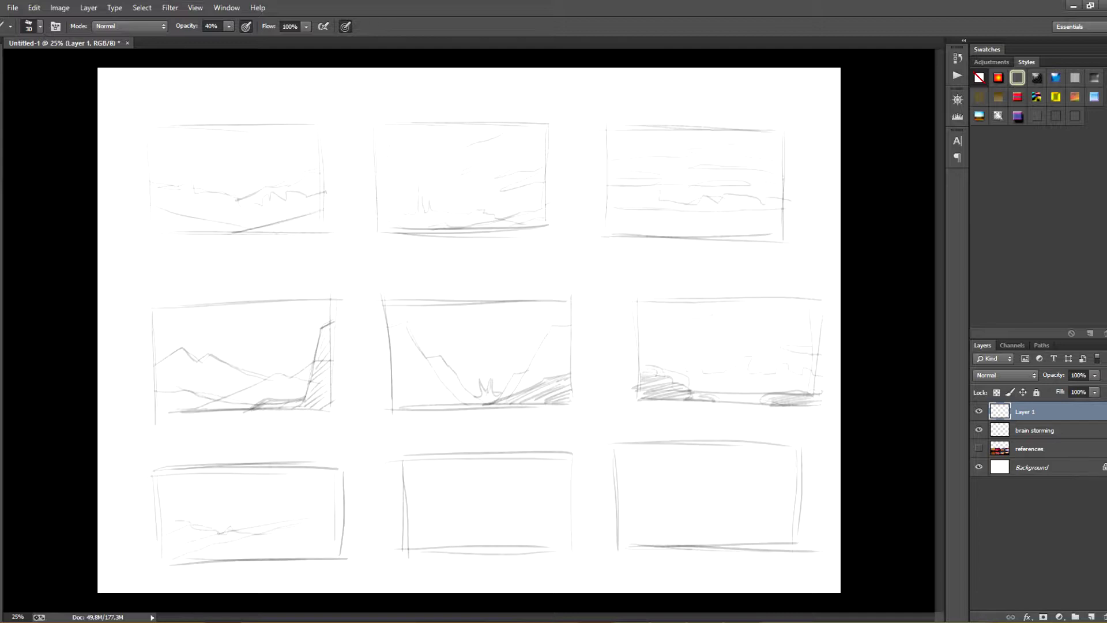
Sketch low-horizon landscapes in the three lower-row frames, with two small pointed shapes on the middle one's horizon
left_click_drag(313, 517, 332, 514)
left_click_drag(263, 534, 277, 528)
left_click_drag(411, 531, 545, 528)
mouse_move(478, 534)
left_mouse_down()
mouse_move(486, 511)
mouse_move(488, 532)
mouse_move(530, 518)
mouse_move(532, 539)
left_mouse_up()
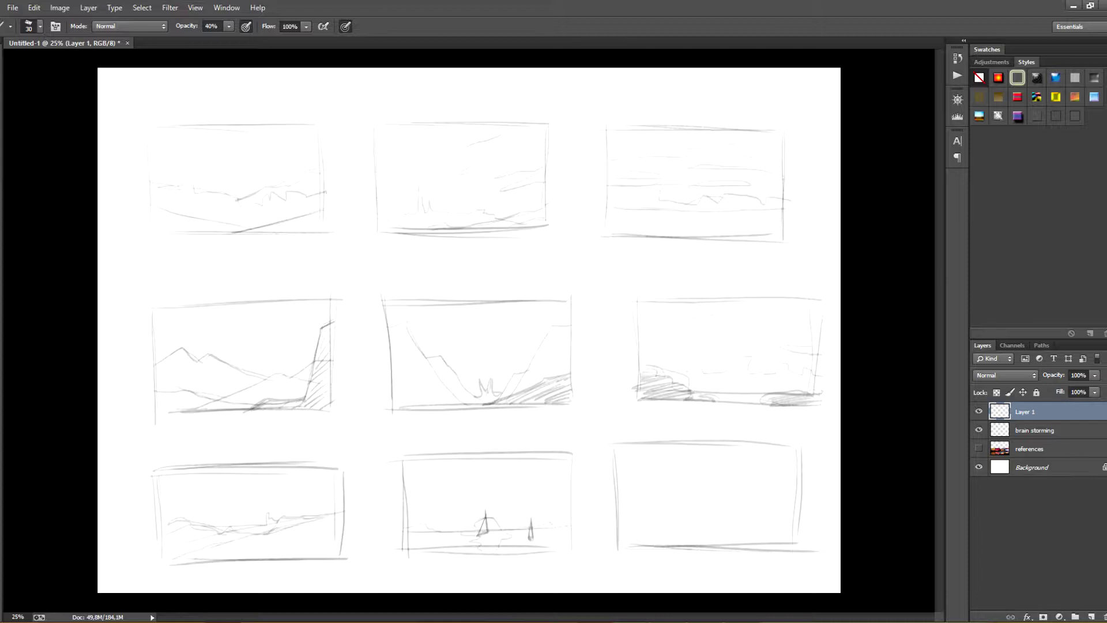
left_click_drag(624, 515, 769, 508)
left_click_drag(770, 511, 798, 505)
left_click_drag(680, 513, 711, 514)
Set the foreground color to bright red and mark the lower-middle and upper-left thumbnails with circled check marks
left_click(1, 340)
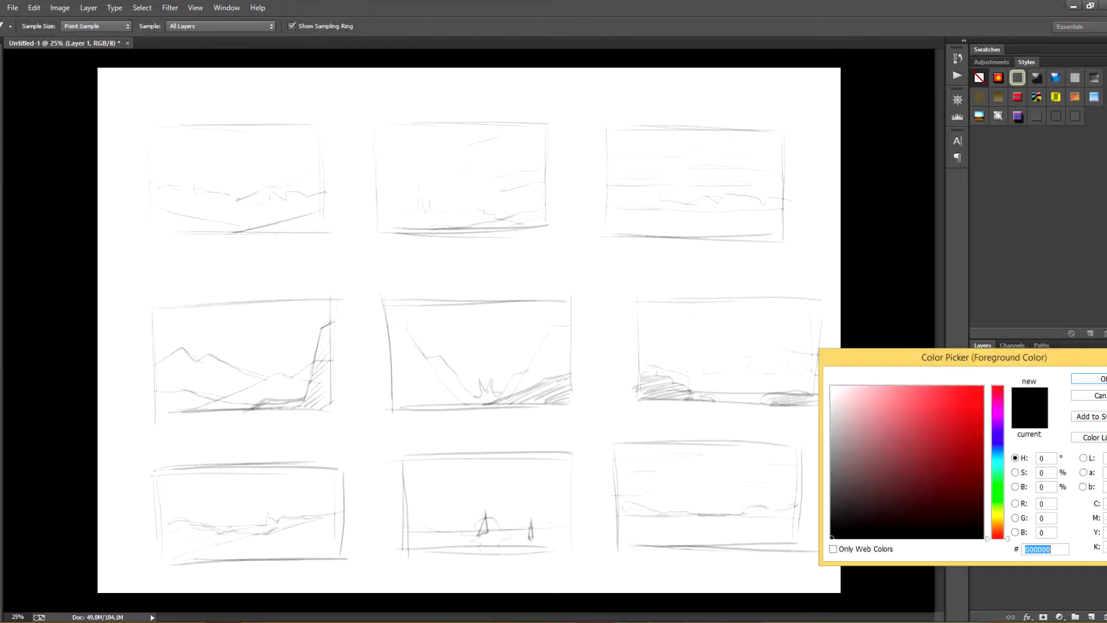
left_click(981, 389)
left_click(1101, 378)
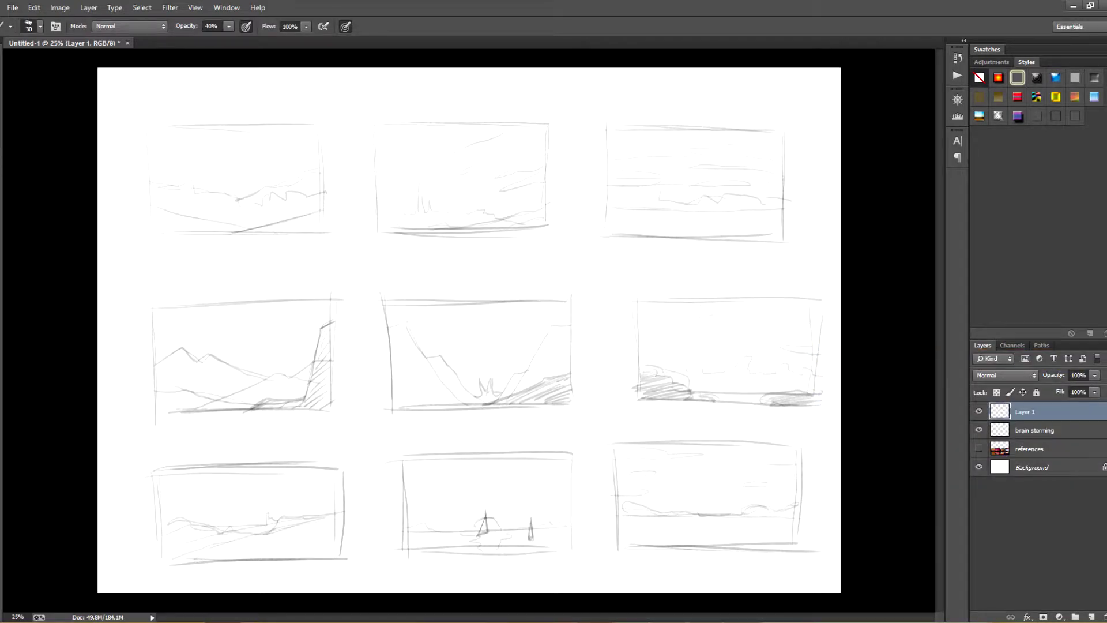
left_click_drag(565, 439, 578, 425)
left_click_drag(316, 116, 328, 102)
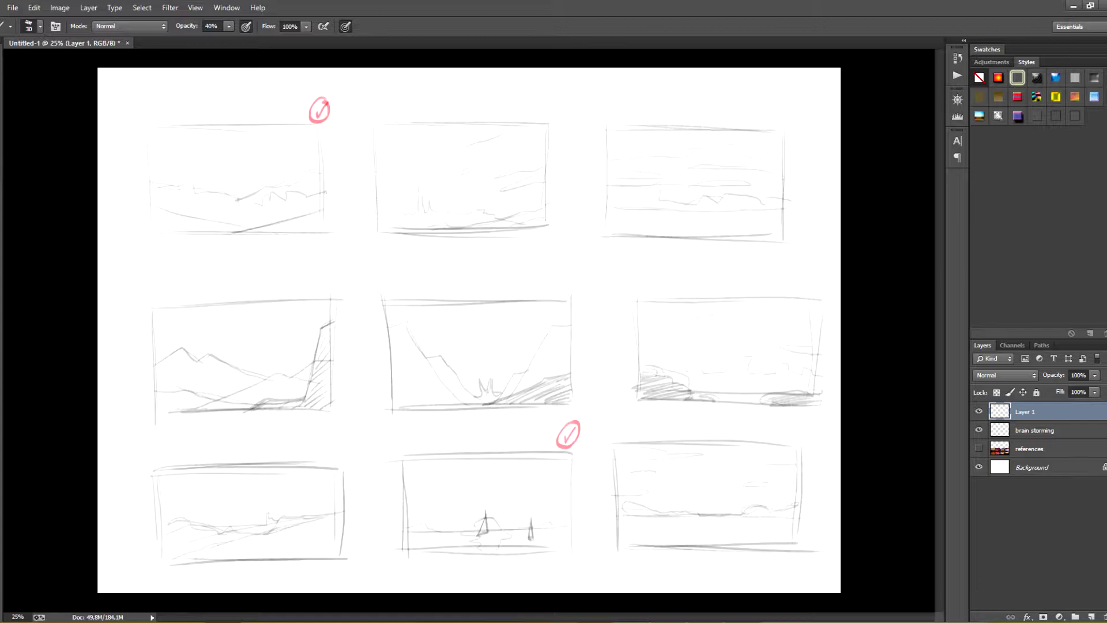
Mark the central, upper-middle, middle-left and lower-left thumbnails as rejected with red crosses
left_click_drag(572, 280, 580, 288)
left_click_drag(580, 280, 572, 289)
left_click_drag(548, 106, 559, 117)
left_click_drag(558, 107, 546, 118)
left_click_drag(330, 285, 343, 291)
left_click_drag(342, 283, 332, 293)
left_click_drag(347, 450, 339, 459)
Mark the lower-right and upper-right thumbnails with circled red checks, and the middle-right one with a question mark and cross
left_click_drag(806, 436, 816, 428)
left_click_drag(821, 269, 818, 281)
left_click_drag(785, 116, 794, 105)
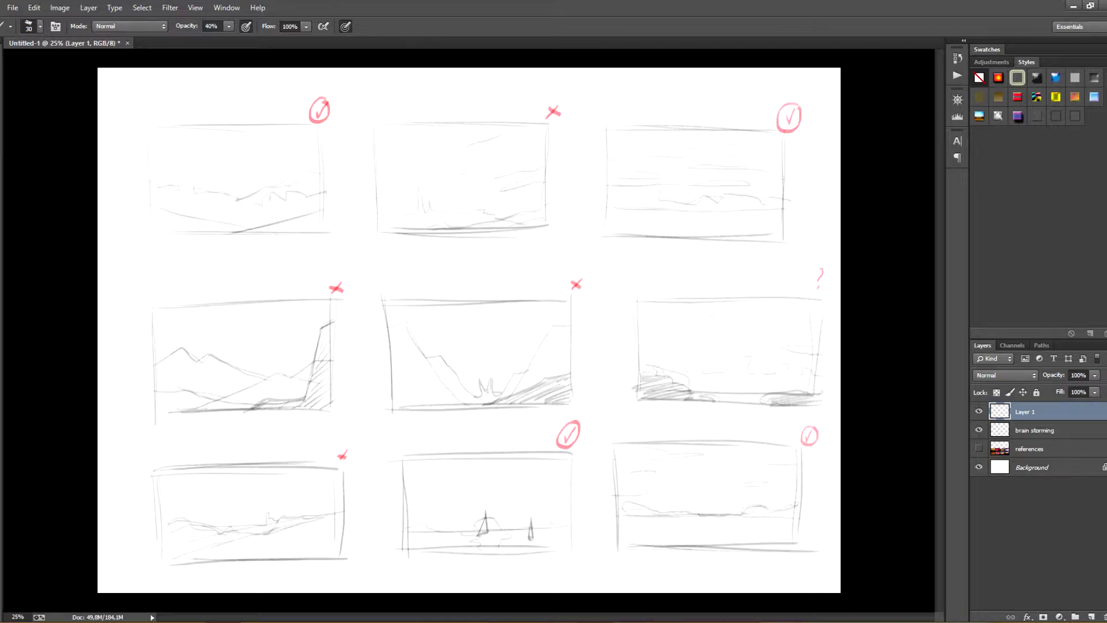
left_click_drag(797, 275, 810, 288)
left_click_drag(810, 275, 797, 287)
Merge Layer 1 with the brain storming layer and name the merged layer "brain storming"
left_click(979, 411)
left_click(978, 411)
left_click(1059, 430, "shift")
right_click(1061, 430)
left_click(963, 477)
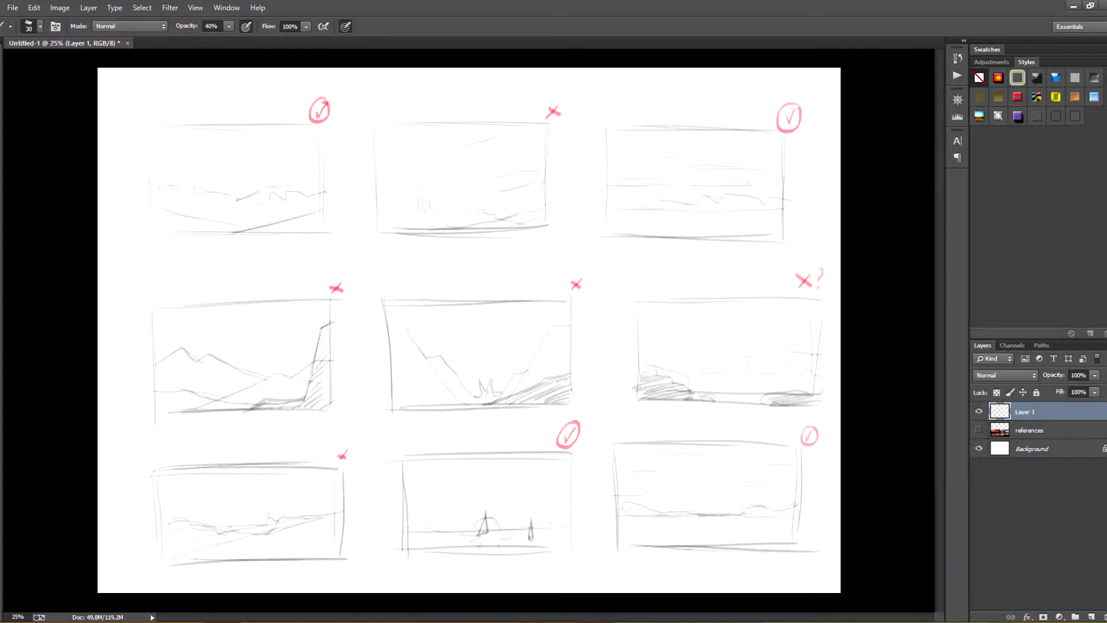
double_click(1031, 411)
type("brain storming")
key("Return")
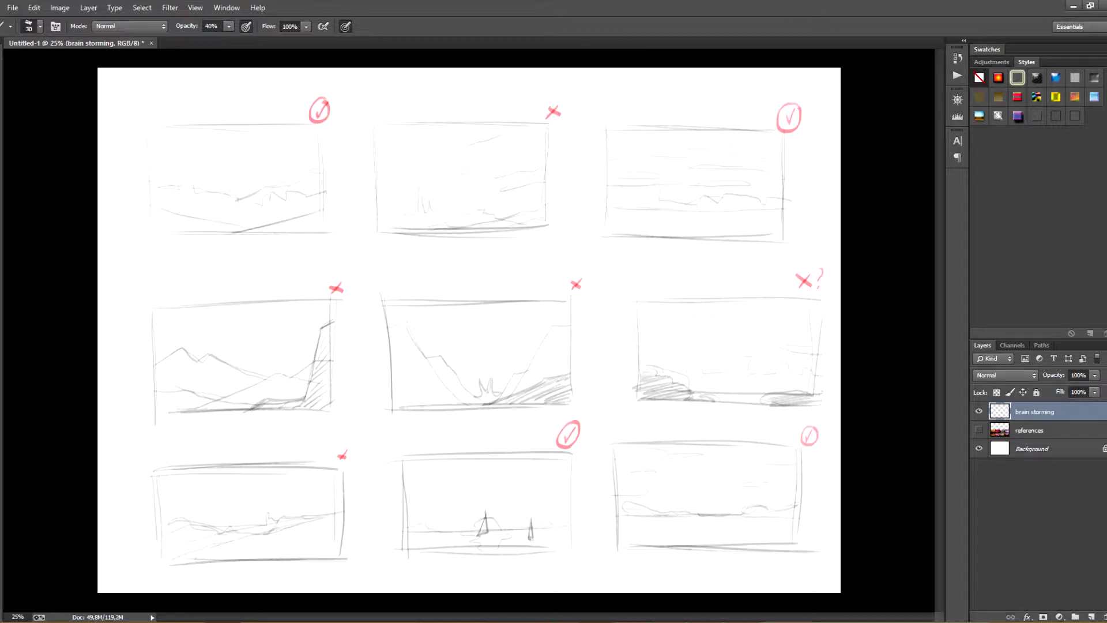
Duplicate the brain storming layer, hide the original, and erase the five rejected thumbnails on the copy with a larger eraser
key("ctrl+j")
key("e")
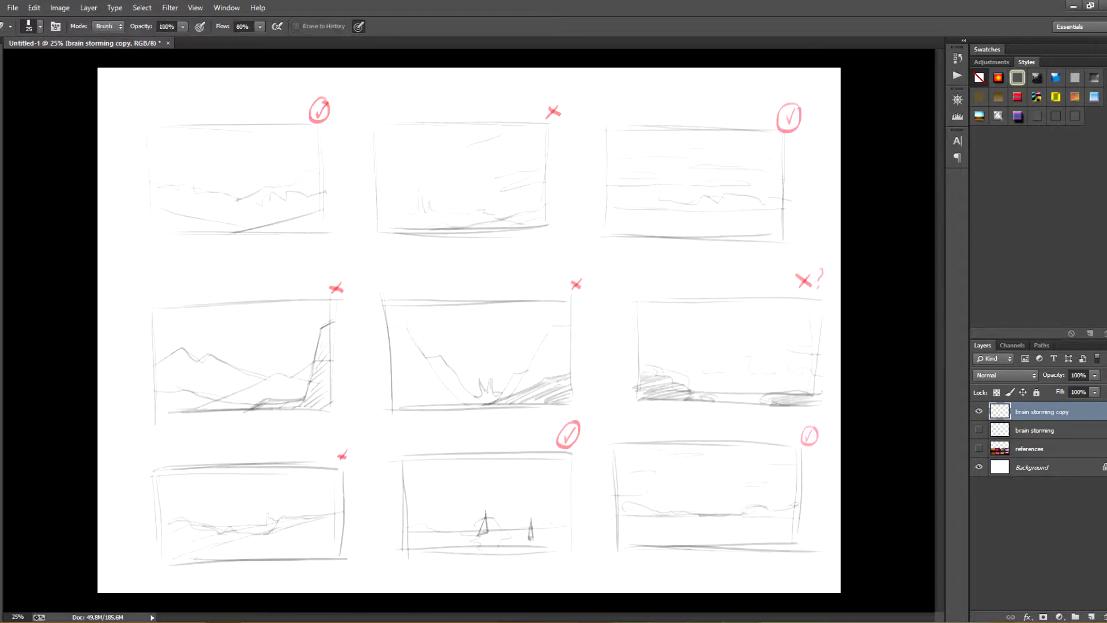
key("bracketright")
key("bracketright")
mouse_move(377, 185)
left_mouse_down()
mouse_move(444, 231)
mouse_move(545, 173)
mouse_move(328, 323)
mouse_move(202, 374)
mouse_move(173, 467)
mouse_move(341, 559)
mouse_move(421, 346)
mouse_move(807, 392)
mouse_move(807, 276)
left_mouse_up()
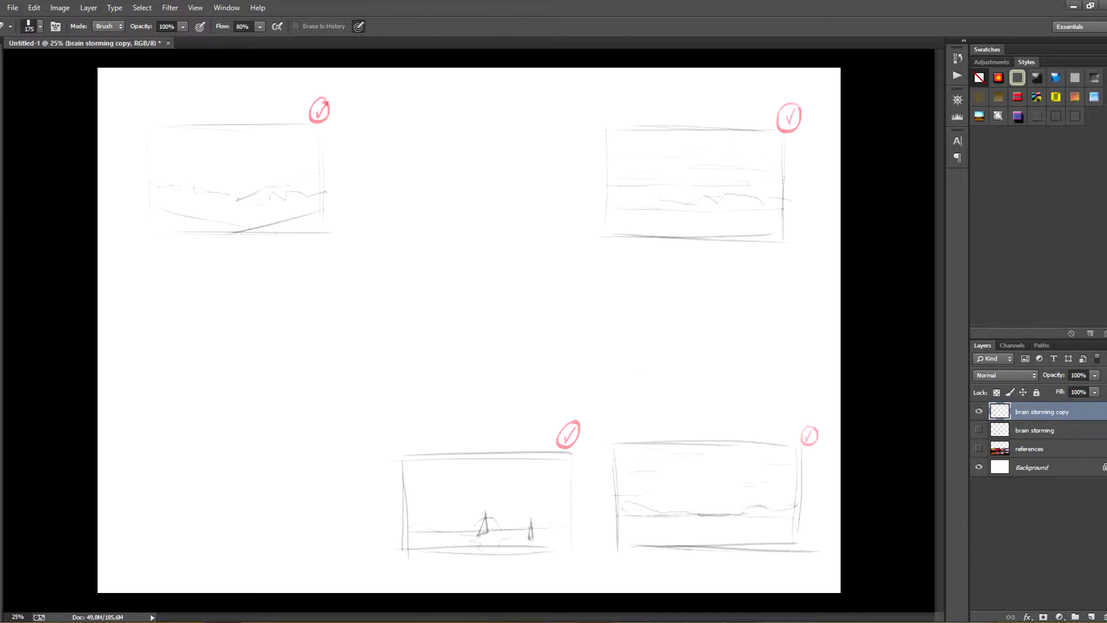
Lasso the two lower thumbnails, enlarge them and move them up and left toward the canvas center
key("l")
mouse_move(351, 437)
left_mouse_down()
mouse_move(347, 407)
mouse_move(692, 582)
mouse_move(336, 431)
left_mouse_up()
key("ctrl+t")
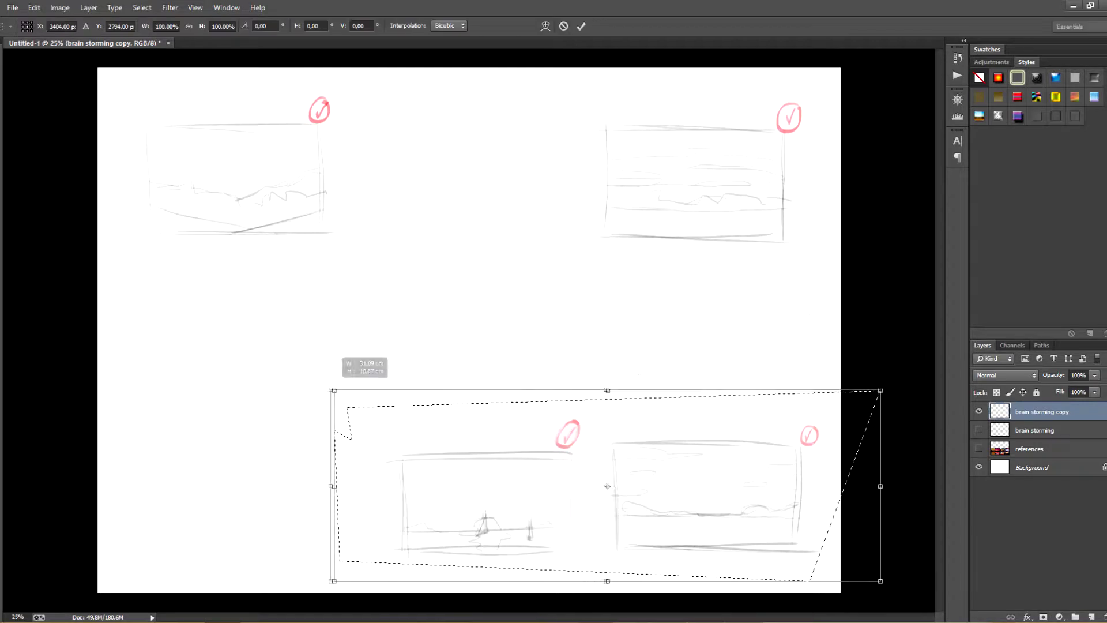
left_click_drag(608, 486, 479, 426)
key("Return")
Lasso the two upper thumbnails and move them down closer to the lower pair
mouse_move(136, 111)
left_mouse_down()
mouse_move(143, 265)
mouse_move(822, 63)
mouse_move(144, 104)
left_mouse_up()
key("v")
mouse_move(231, 154)
left_mouse_down()
mouse_move(228, 188)
mouse_move(294, 217)
mouse_move(255, 222)
left_mouse_up()
Lasso the upper-right thumbnail, move it left above the lower-right one and scale it to about 128%
key("l")
mouse_move(624, 184)
left_mouse_down()
mouse_move(809, 125)
mouse_move(624, 185)
left_mouse_up()
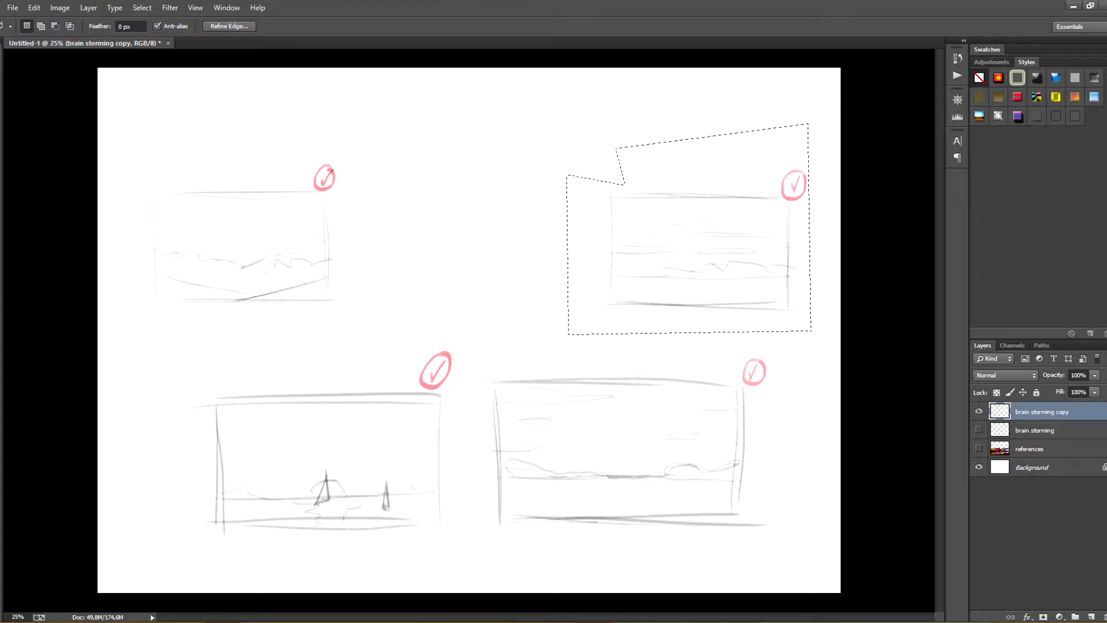
key("v")
left_click_drag(691, 242, 609, 248)
key("ctrl+t")
mouse_move(729, 176)
left_mouse_down()
mouse_move(780, 138)
mouse_move(754, 157)
left_mouse_up()
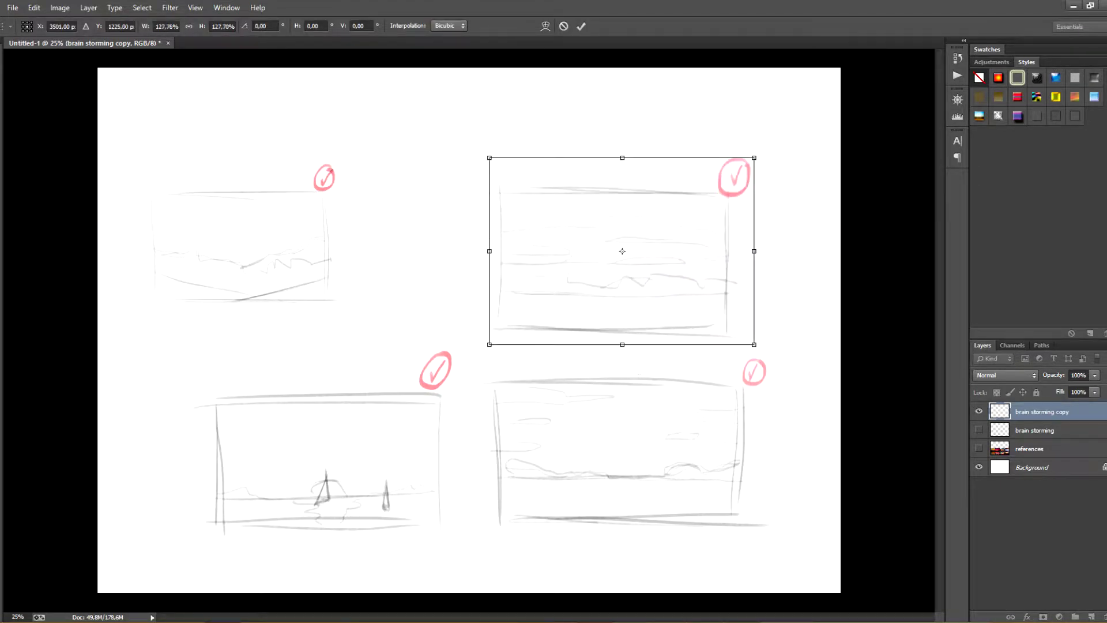
key("Return")
Lasso the upper-left thumbnail, enlarge it to match the others and align it above the lower-left one
key("l")
mouse_move(118, 144)
left_mouse_down()
mouse_move(352, 136)
mouse_move(118, 144)
left_mouse_up()
key("ctrl+t")
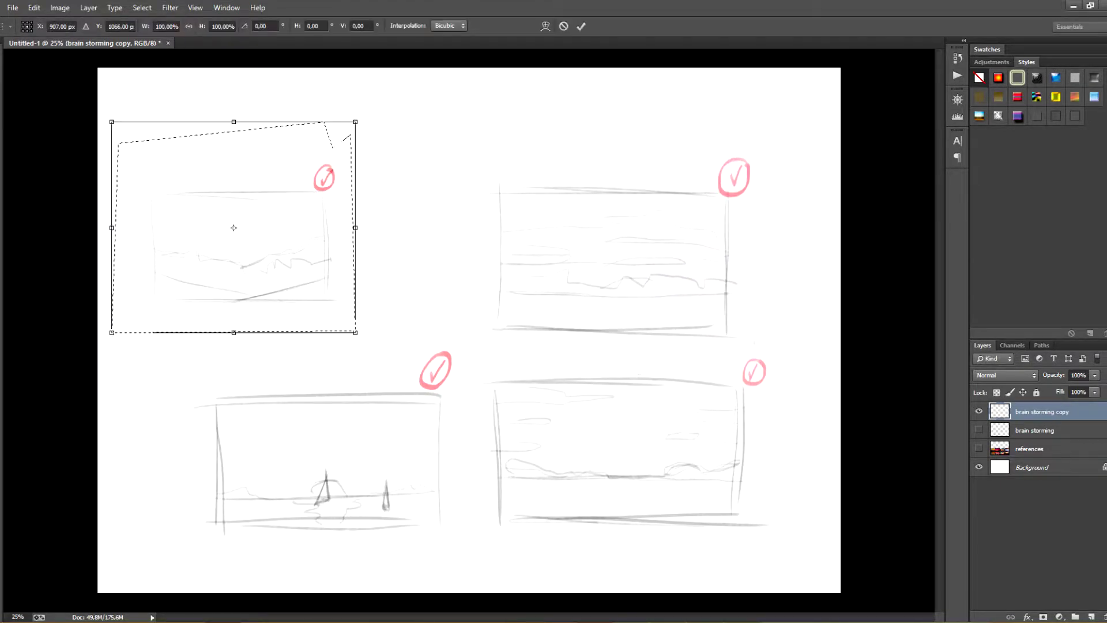
left_click_drag(355, 122, 435, 37)
left_click_drag(342, 182, 386, 236)
key("Return")
Erase the circled red check marks from the four remaining thumbnails
key("e")
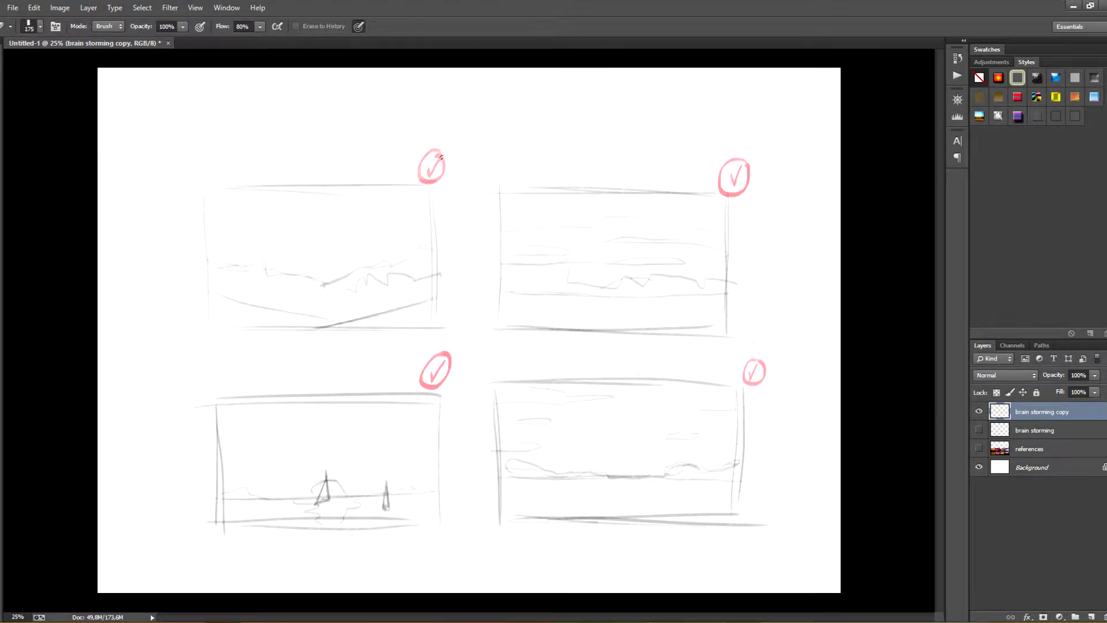
left_click_drag(441, 156, 429, 183)
left_click_drag(733, 167, 732, 193)
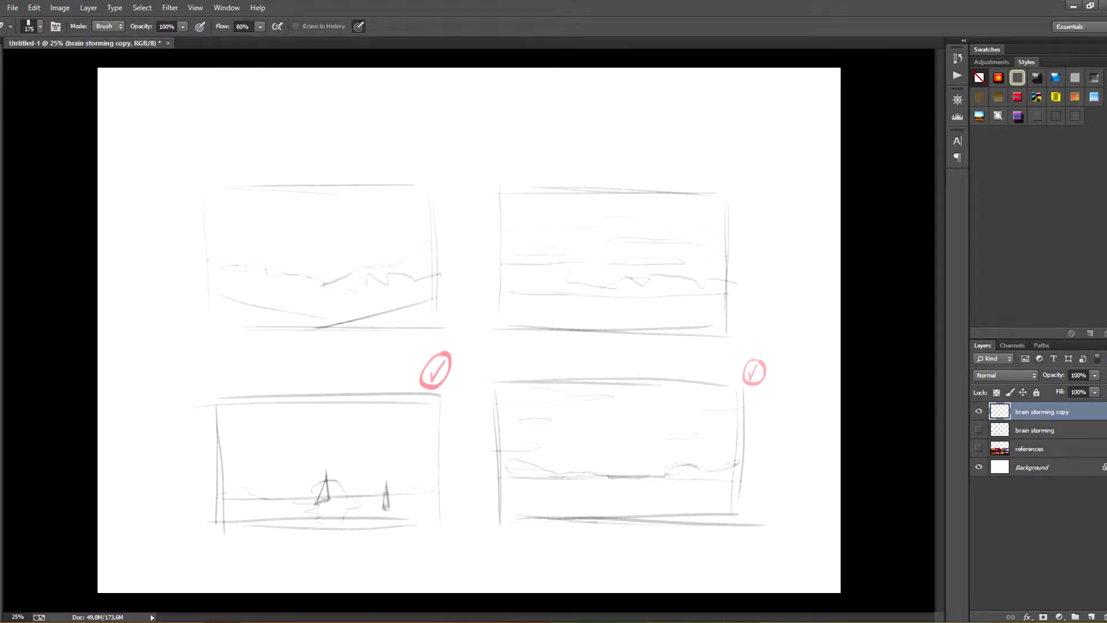
left_click_drag(749, 363, 756, 380)
mouse_move(444, 354)
left_mouse_down()
mouse_move(429, 384)
mouse_move(440, 337)
left_mouse_up()
Move the four thumbnails slightly up on the canvas and rename their layer "sleections"
key("v")
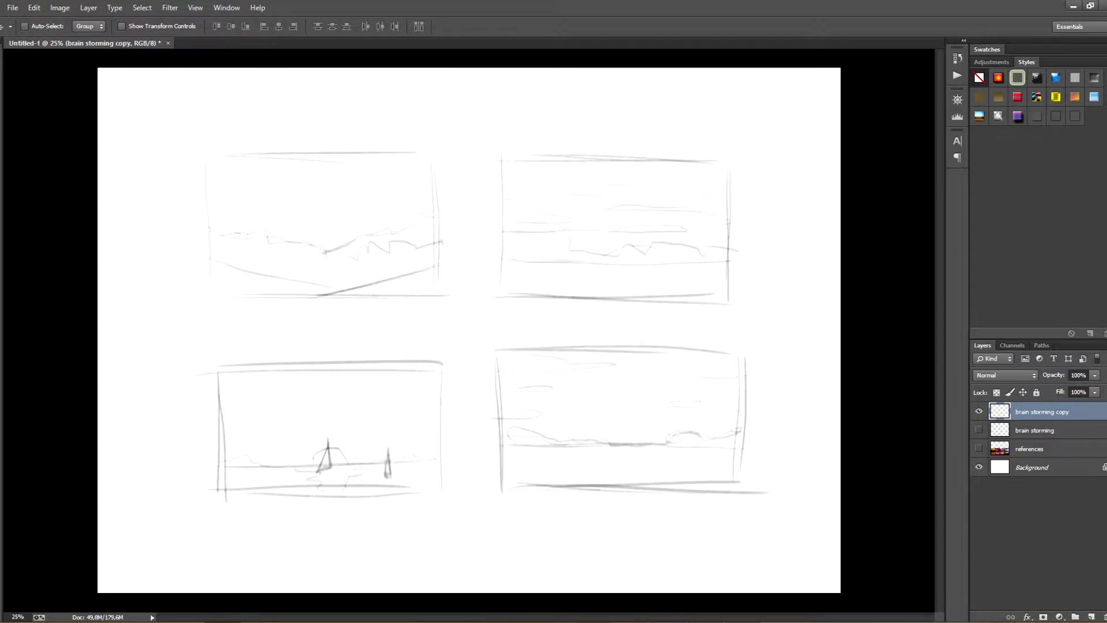
double_click(1042, 412)
type("sleections")
key("Return")
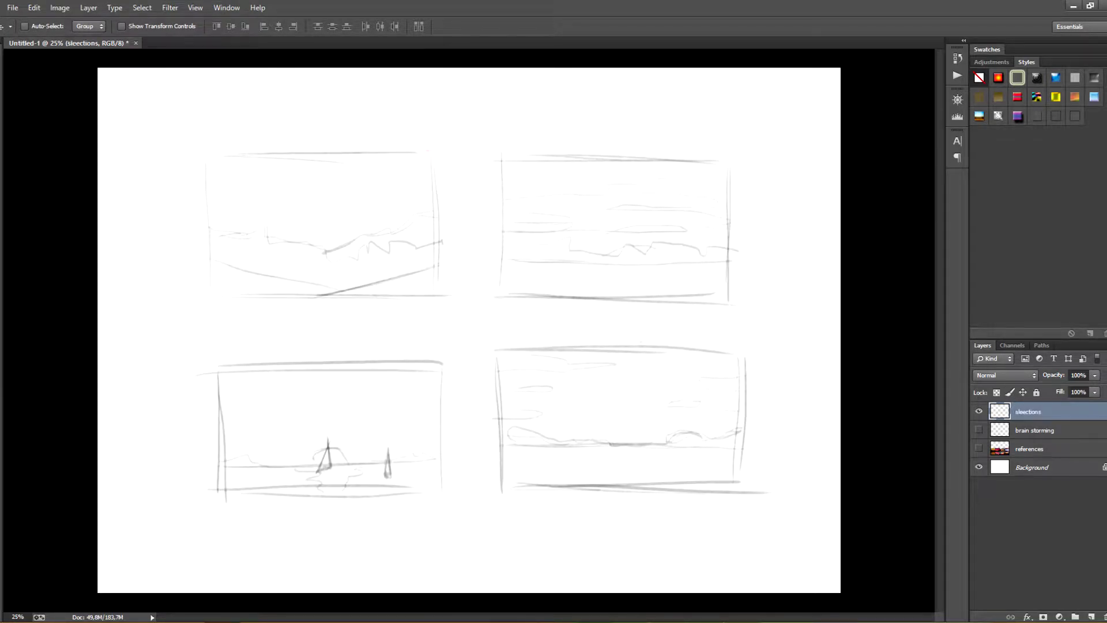
Add a new layer and draw red horizon lines through the four thumbnails, with a red vertical line along each left edge
key("b")
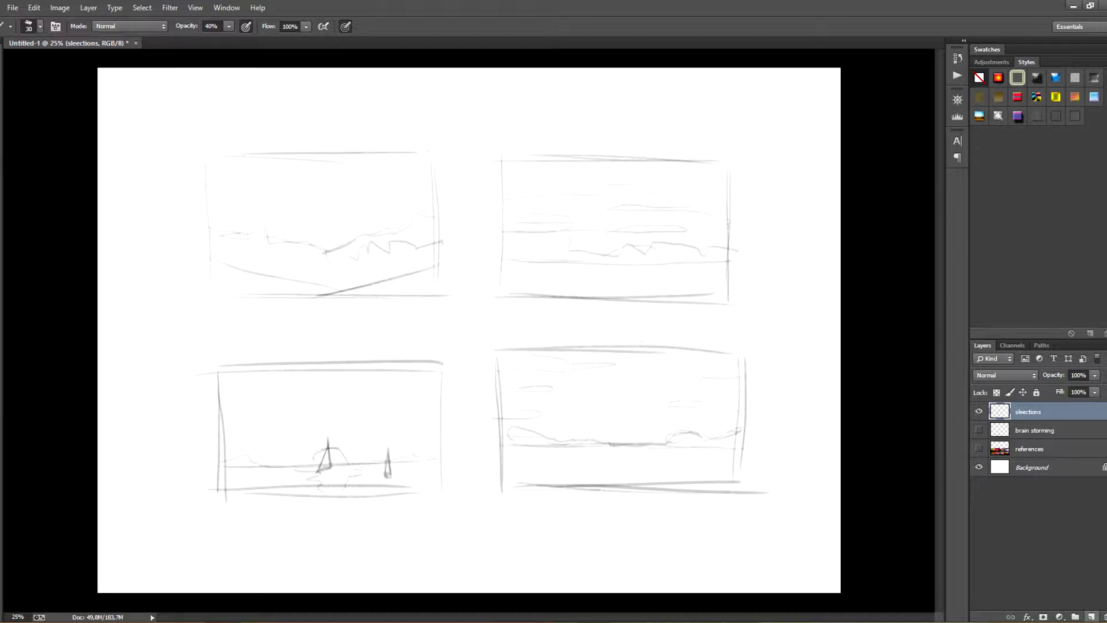
left_click(1092, 615)
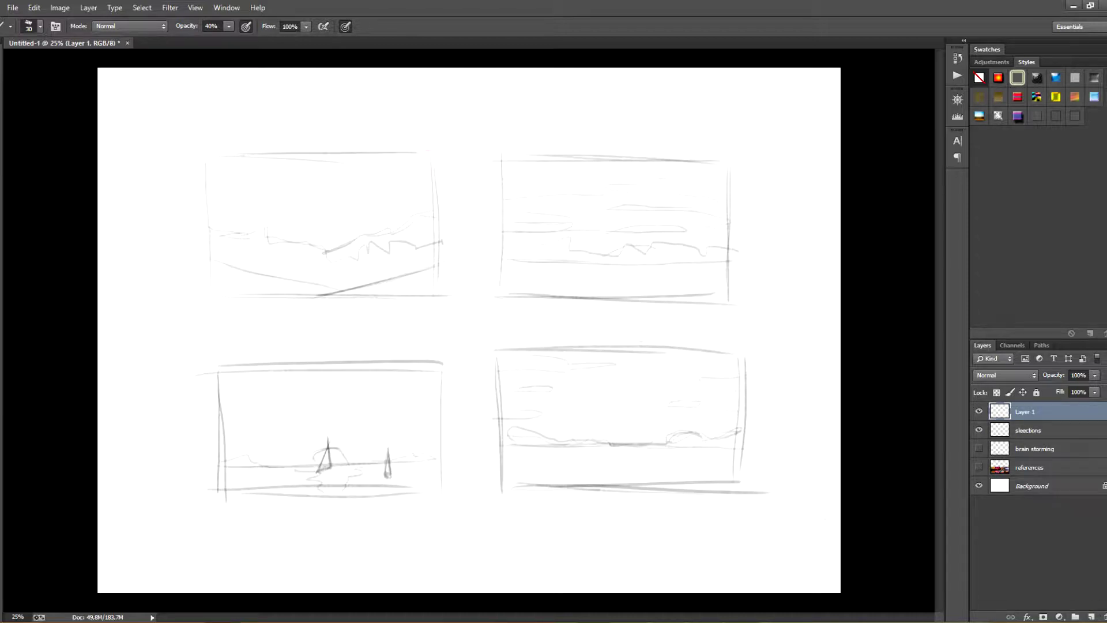
left_click_drag(185, 173, 191, 298)
left_click_drag(176, 232, 429, 233)
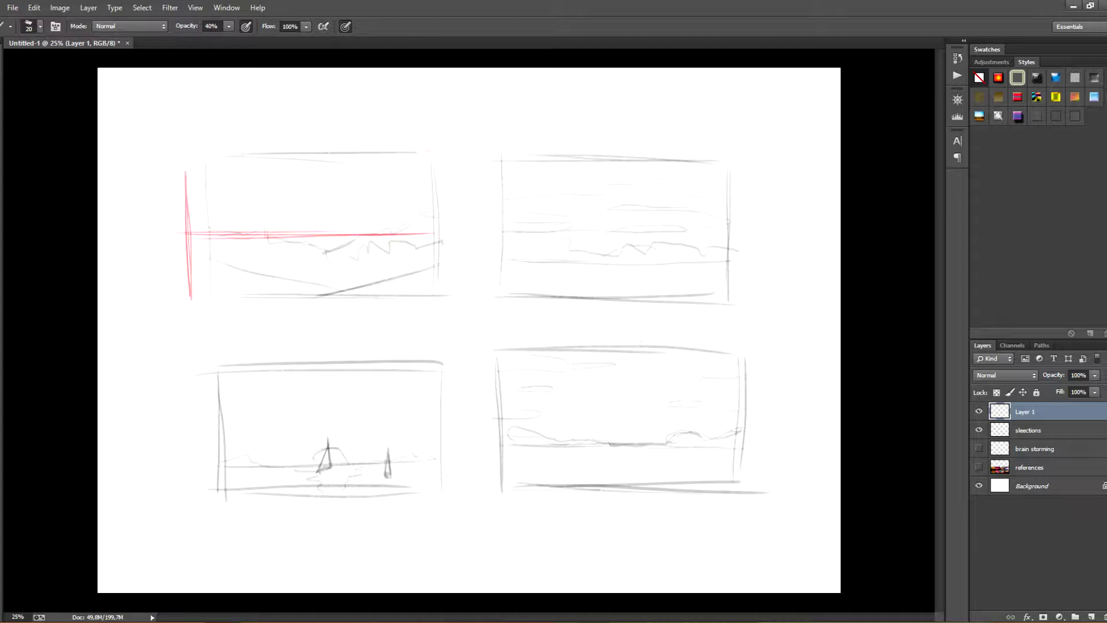
left_click_drag(507, 259, 767, 261)
key("ctrl+z")
left_click_drag(509, 260, 765, 264)
left_click_drag(210, 358, 209, 503)
left_click_drag(186, 464, 464, 459)
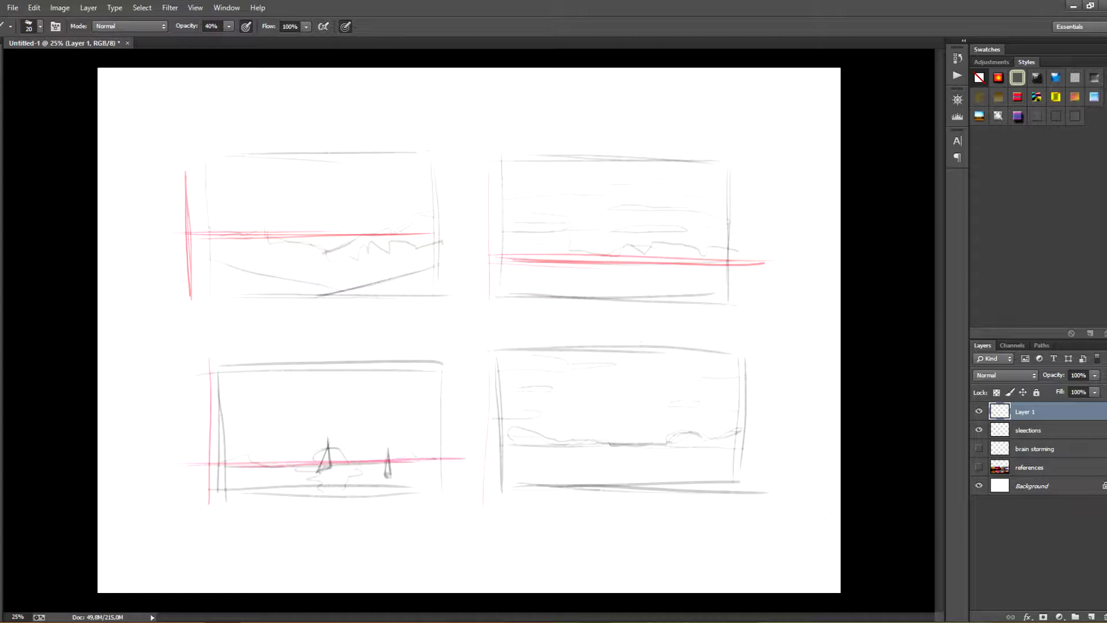
left_click_drag(484, 341, 486, 506)
left_click_drag(474, 442, 777, 457)
Mark the sky and ground heights beside the right edge of each thumbnail with red vertical brackets
mouse_move(448, 356)
left_mouse_down()
mouse_move(466, 356)
mouse_move(462, 467)
left_mouse_up()
key("ctrl+z")
left_click_drag(456, 470, 461, 492)
mouse_move(445, 154)
left_mouse_down()
mouse_move(448, 221)
mouse_move(459, 236)
left_mouse_up()
left_click_drag(456, 237, 457, 283)
left_click_drag(750, 173, 742, 304)
left_click_drag(762, 376, 760, 485)
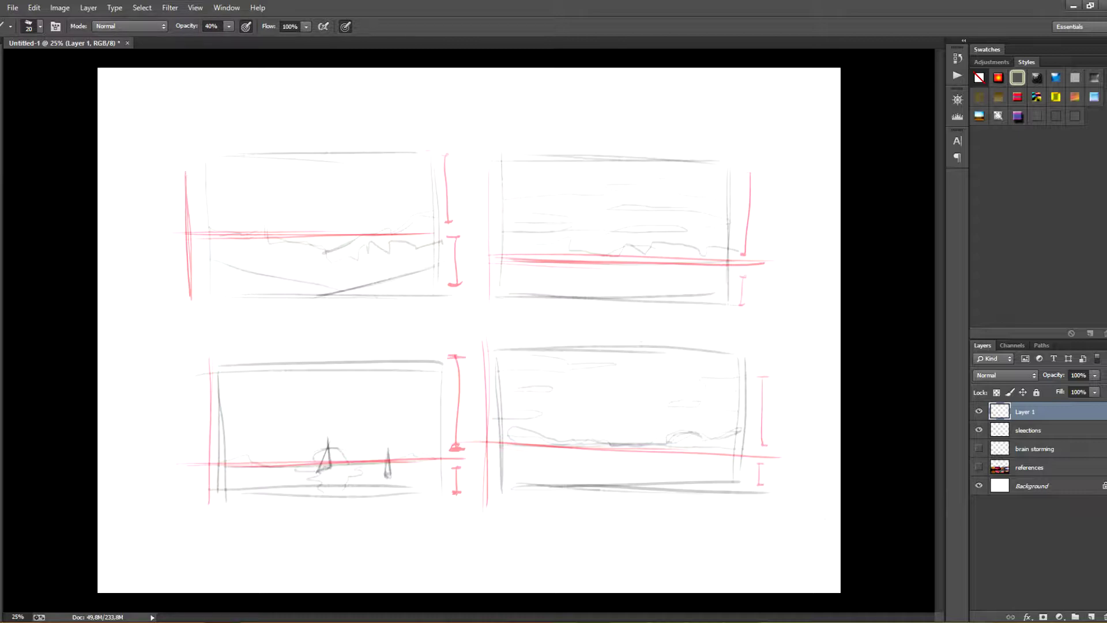
Delete the layer with the red guide lines and add a new empty layer above sleections
key("Delete")
key("ctrl+alt+shift+n")
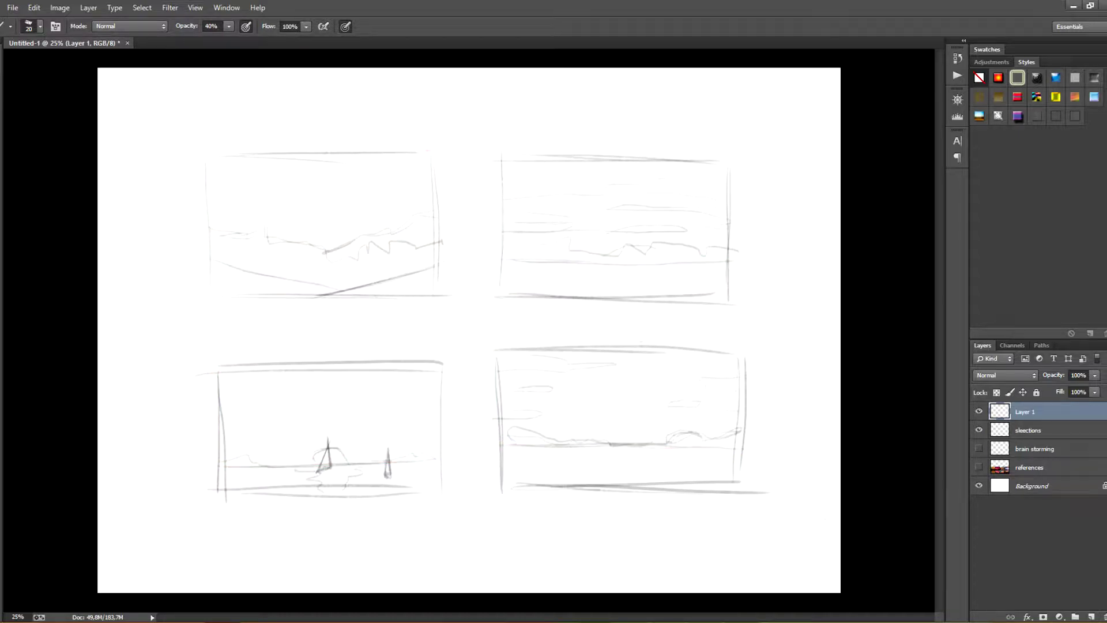
Write note "1 -" in red in the upper-right corner of the canvas, followed by a horizon line with a vertical height mark
left_click_drag(739, 92, 741, 98)
left_click_drag(748, 94, 817, 95)
Try hatching the water strips of the lower-left and upper-right thumbnails and outlining clouds in the lower-right one in red
left_click_drag(239, 489, 321, 477)
left_click_drag(673, 287, 727, 276)
mouse_move(616, 363)
left_mouse_down()
mouse_move(571, 360)
mouse_move(501, 393)
left_mouse_up()
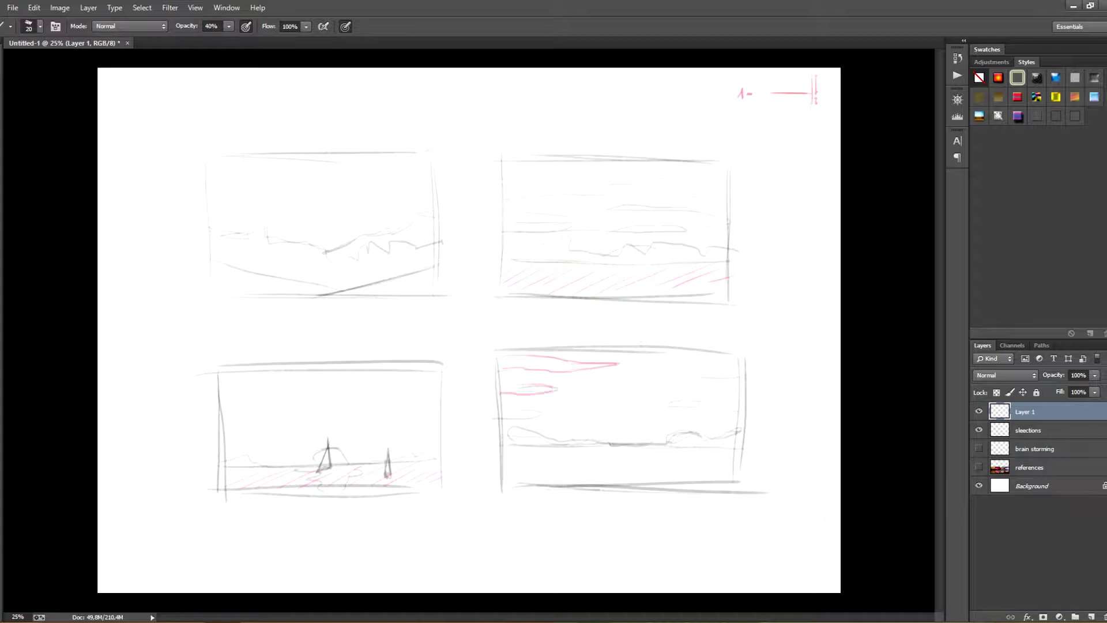
key("ctrl+z")
left_click_drag(211, 213, 413, 222)
key("ctrl+z")
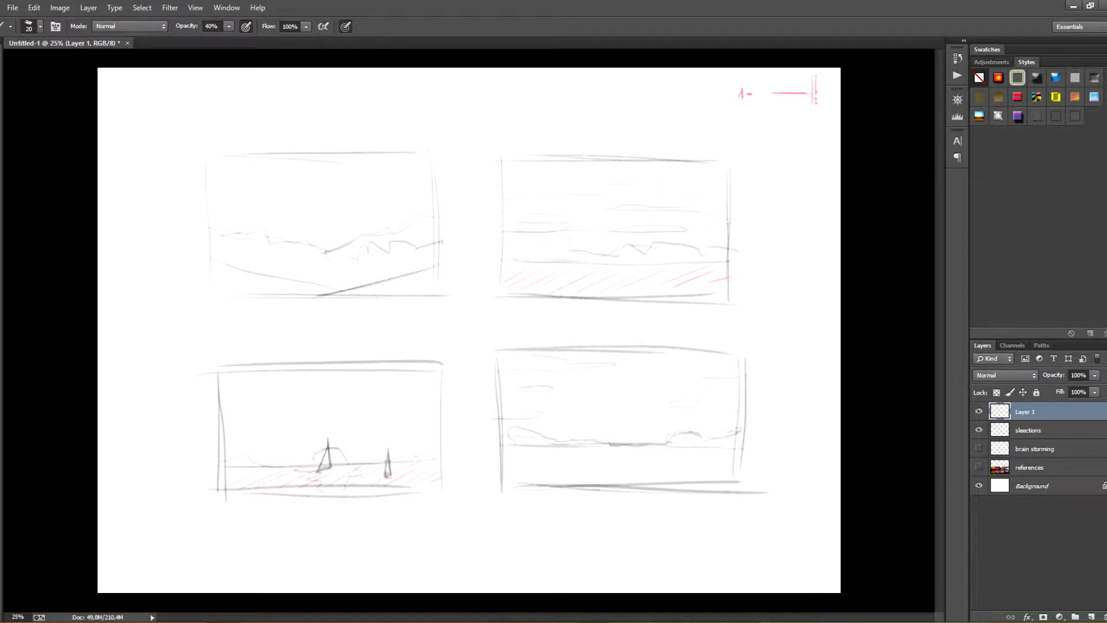
key("e")
left_click_drag(508, 280, 749, 279)
Write the red note "2 - SEA" below the first note
key("b")
left_click_drag(743, 274, 744, 285)
left_click_drag(760, 273, 771, 261)
key("ctrl+z")
key("ctrl+alt+z")
key("ctrl+alt+z")
key("ctrl+alt+z")
left_click_drag(736, 114, 743, 122)
left_click_drag(519, 237, 697, 231)
left_click_drag(525, 184, 527, 190)
key("ctrl+alt+z")
key("ctrl+alt+z")
left_click_drag(502, 406, 570, 340)
key("ctrl+alt+z")
left_click_drag(745, 322, 750, 338)
key("ctrl+alt+z")
Write the red note "3 - FOGGY" below the second note
mouse_move(737, 138)
left_mouse_down()
mouse_move(738, 150)
mouse_move(770, 154)
left_mouse_up()
left_click_drag(771, 141, 779, 139)
left_click_drag(769, 146, 776, 146)
left_click_drag(777, 147, 791, 151)
left_click_drag(802, 145, 799, 151)
left_click_drag(805, 146, 809, 150)
left_click_drag(811, 144, 810, 155)
Hatch the mountains in all four thumbnails, with plus, minus and check marks beside the two right-hand ones, and write the note "4 - - mountains"
left_click_drag(214, 254, 424, 257)
left_click_drag(515, 263, 726, 260)
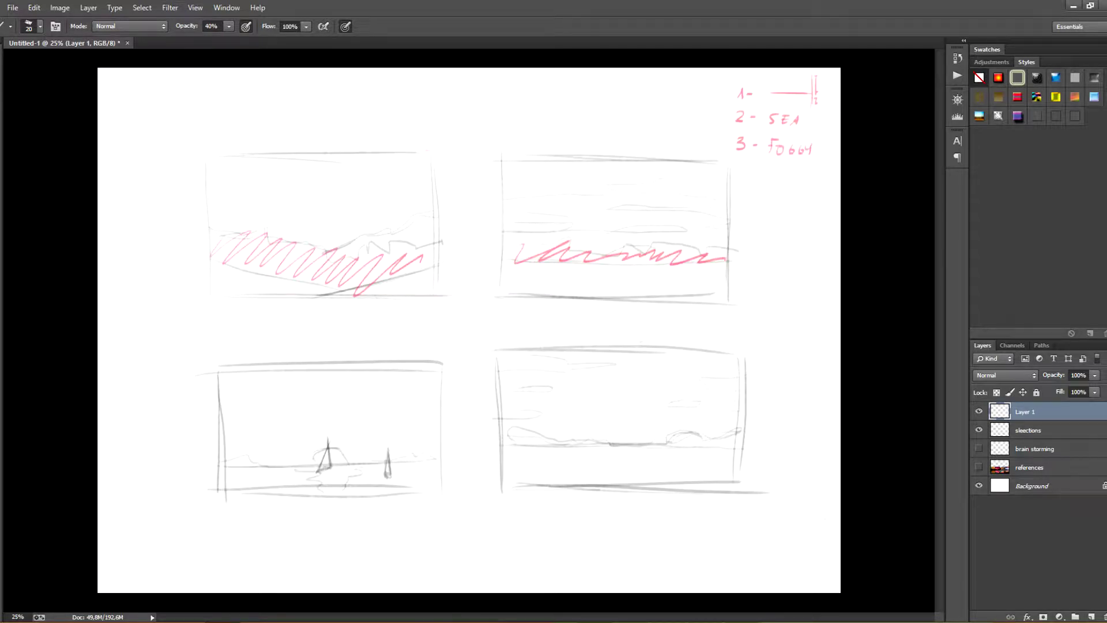
left_click_drag(237, 464, 261, 461)
left_click_drag(334, 464, 346, 460)
left_click_drag(402, 461, 422, 458)
left_click_drag(517, 435, 569, 444)
left_click_drag(674, 441, 762, 424)
left_click_drag(777, 411, 790, 400)
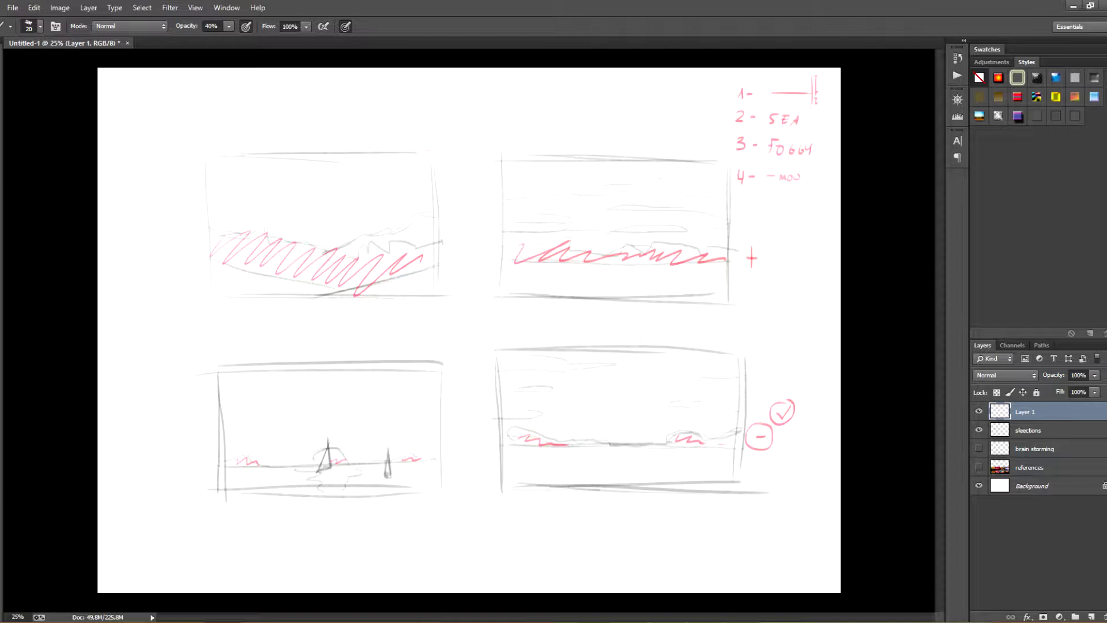
left_click_drag(737, 72, 835, 82)
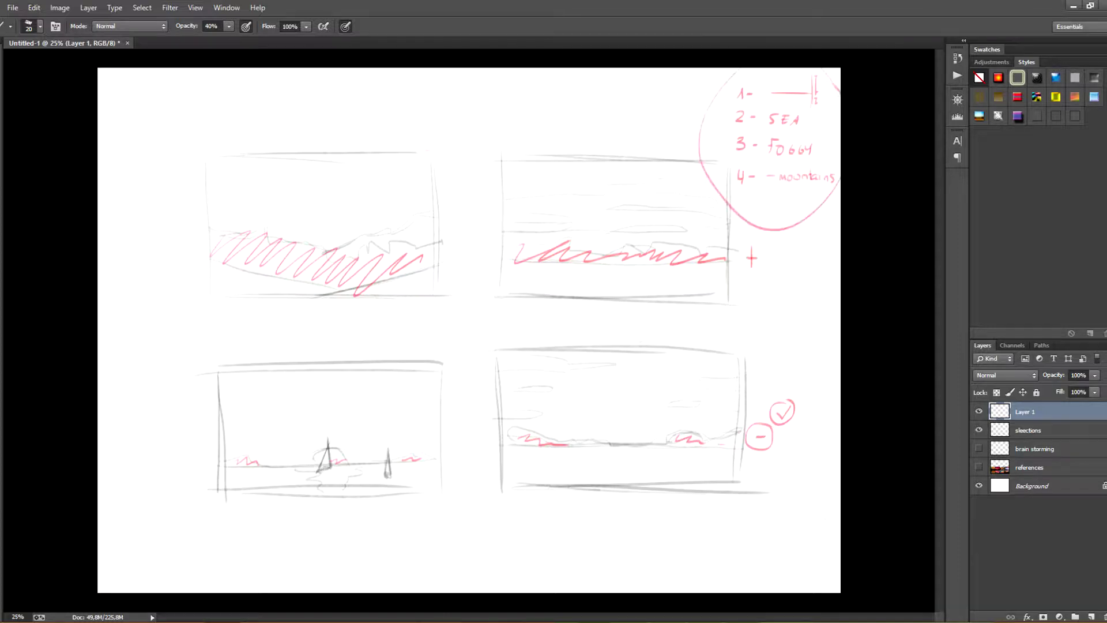
key("ctrl+z")
Add a new layer on top, hide sleections, and erase the red thumbnail marks from Layer 1, keeping only the numbered notes
left_click(1090, 616)
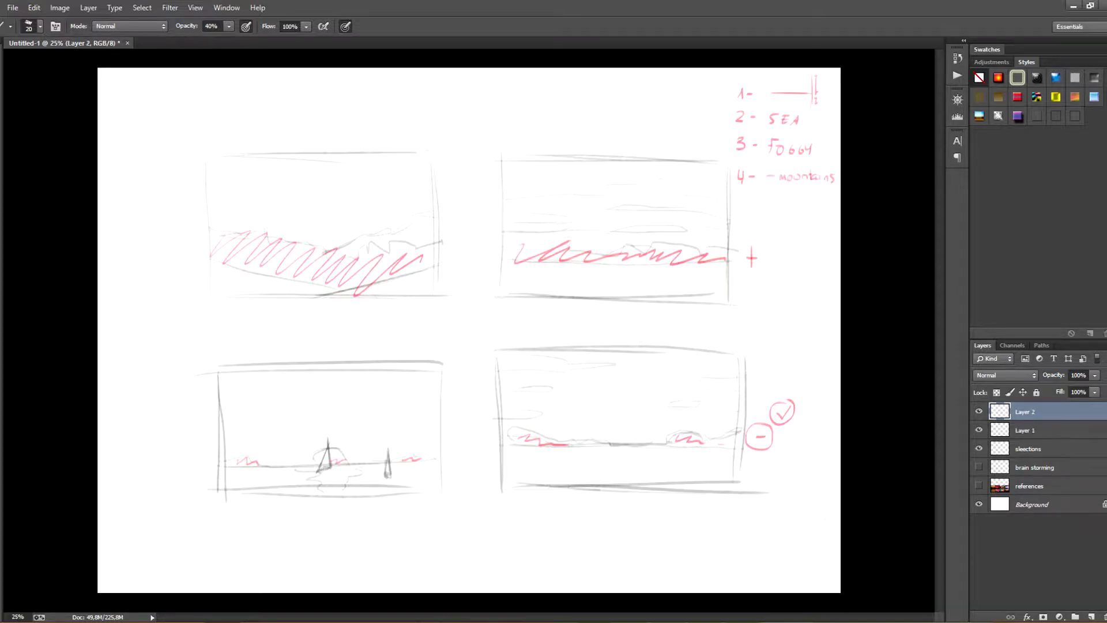
left_click(978, 449)
left_click(1025, 430)
key("e")
mouse_move(216, 245)
left_mouse_down()
mouse_move(398, 271)
mouse_move(623, 253)
left_mouse_up()
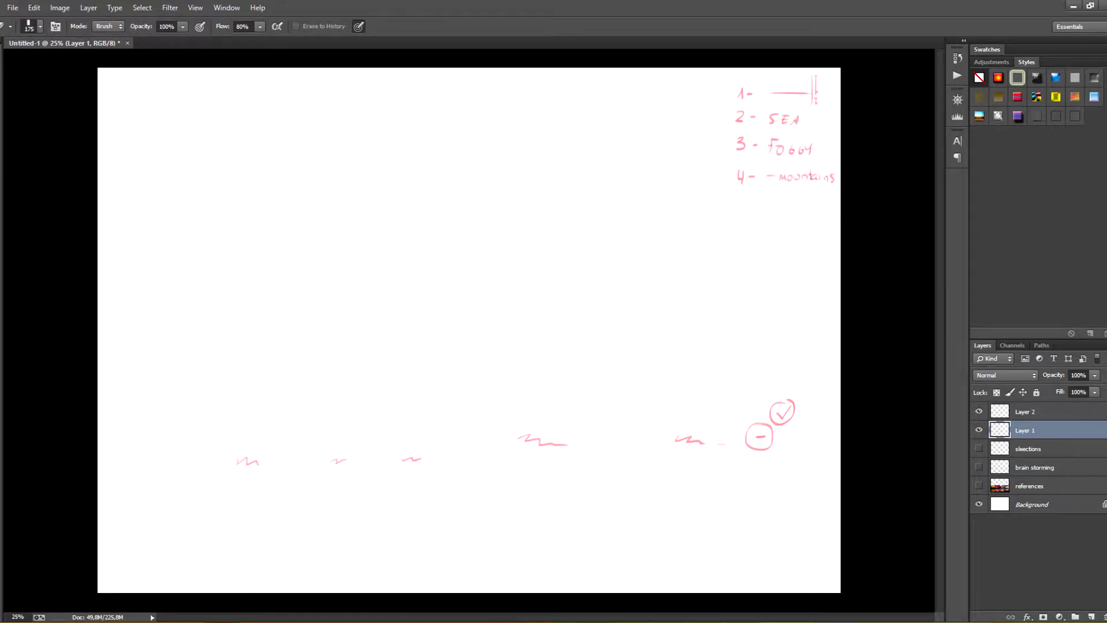
mouse_move(239, 460)
left_mouse_down()
mouse_move(764, 439)
mouse_move(784, 409)
left_mouse_up()
Rename Layer 1, which holds the handwritten list, as "notes"
key("b")
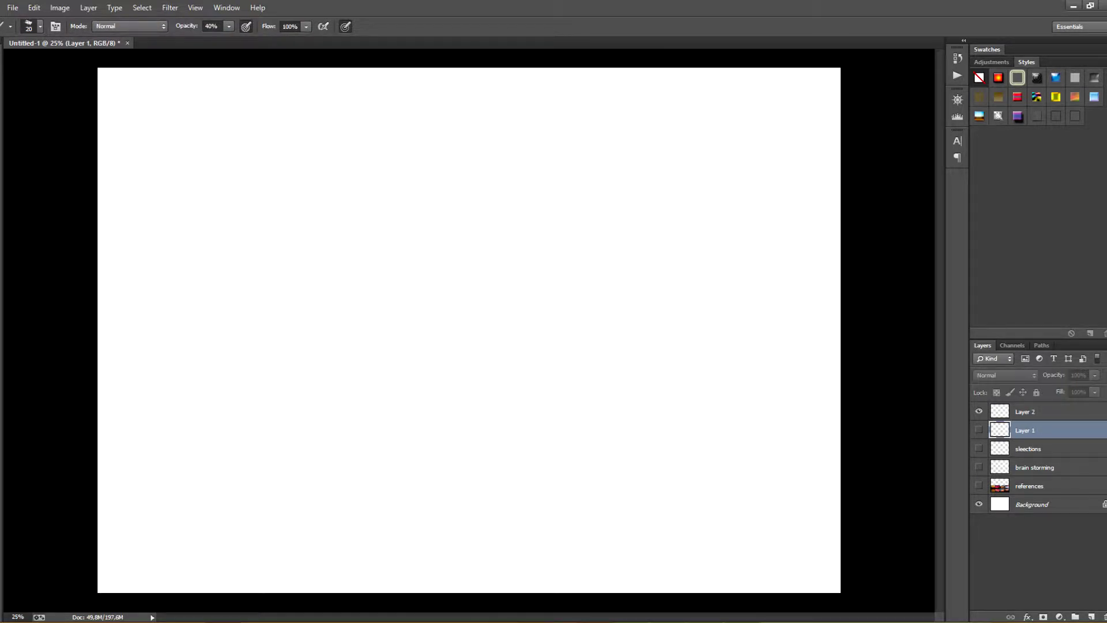
double_click(1025, 430)
type("notes")
key("Return")
Draw a large, loose rectangular picture frame in the middle of the canvas on Layer 2
left_click(1025, 412)
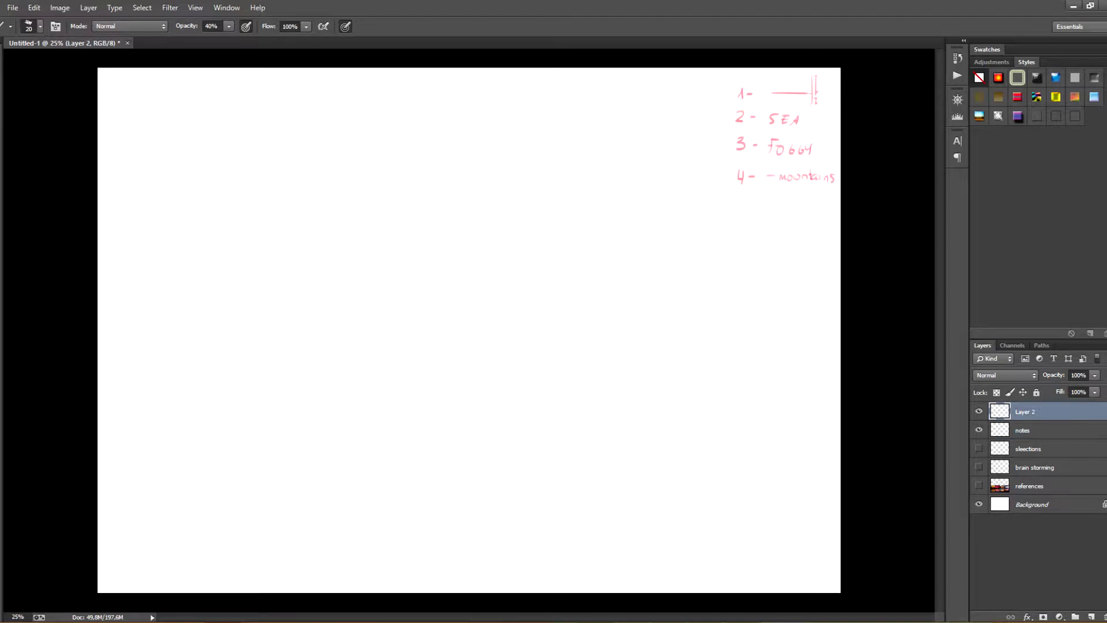
left_click_drag(242, 243, 248, 429)
left_click_drag(266, 209, 542, 215)
left_click_drag(240, 222, 642, 205)
left_click_drag(667, 219, 672, 441)
left_click_drag(248, 473, 600, 472)
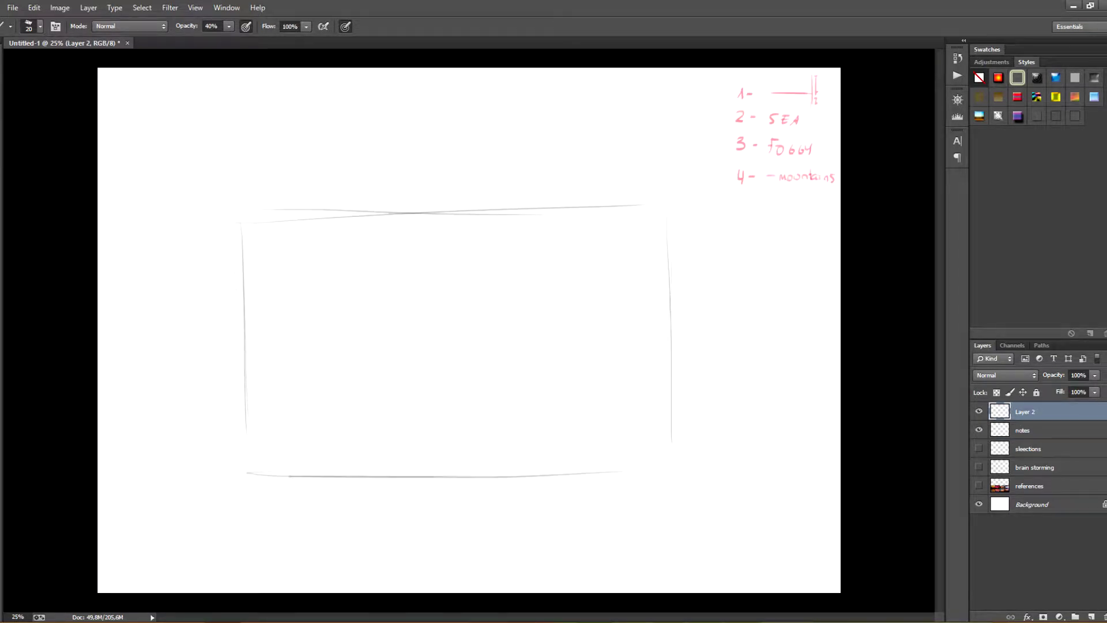
left_click_drag(288, 476, 637, 463)
left_click_drag(602, 463, 685, 461)
Divide the frame with two vertical and two horizontal composition guides, strengthening the lower horizontal line
left_click_drag(260, 406, 616, 403)
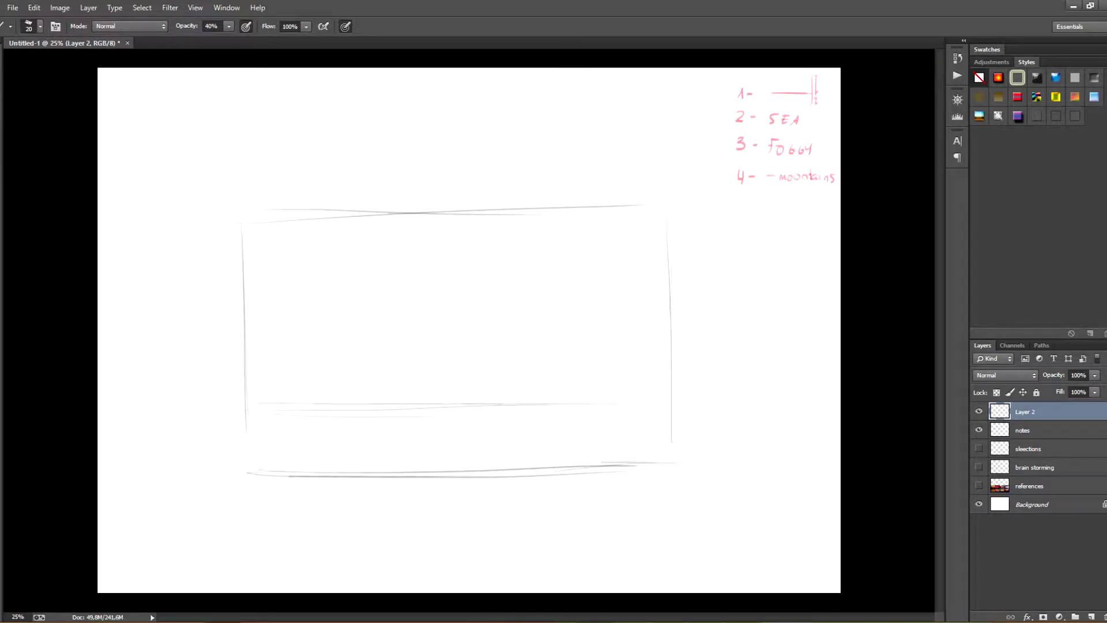
left_click_drag(391, 215, 394, 474)
left_click_drag(538, 208, 541, 476)
left_click_drag(390, 219, 408, 502)
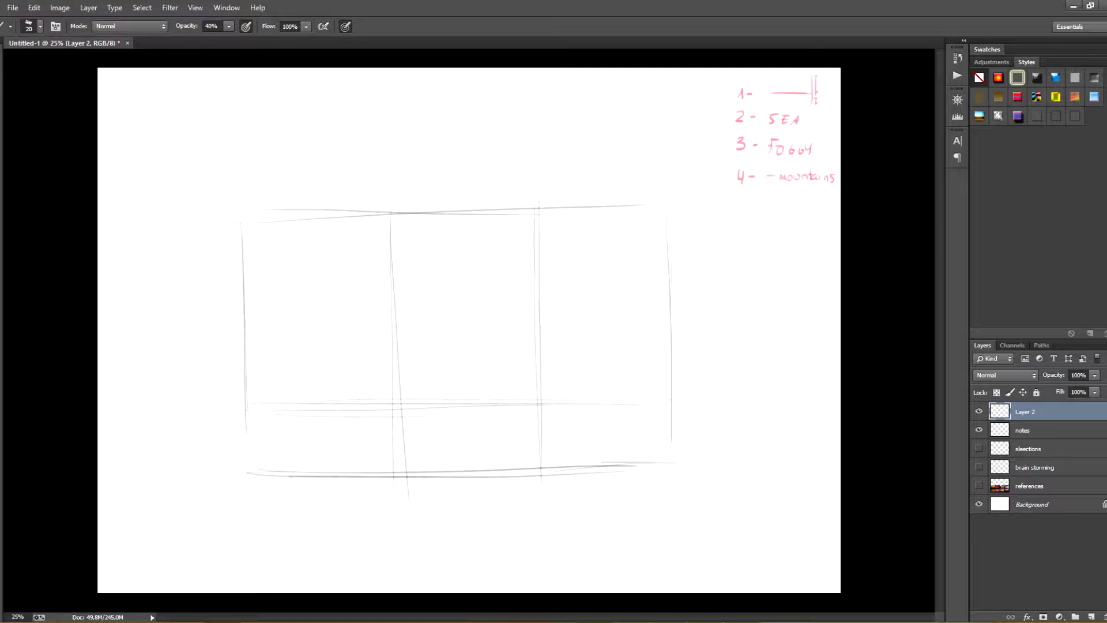
left_click_drag(291, 404, 398, 399)
left_click_drag(521, 395, 157, 409)
left_click_drag(239, 405, 692, 396)
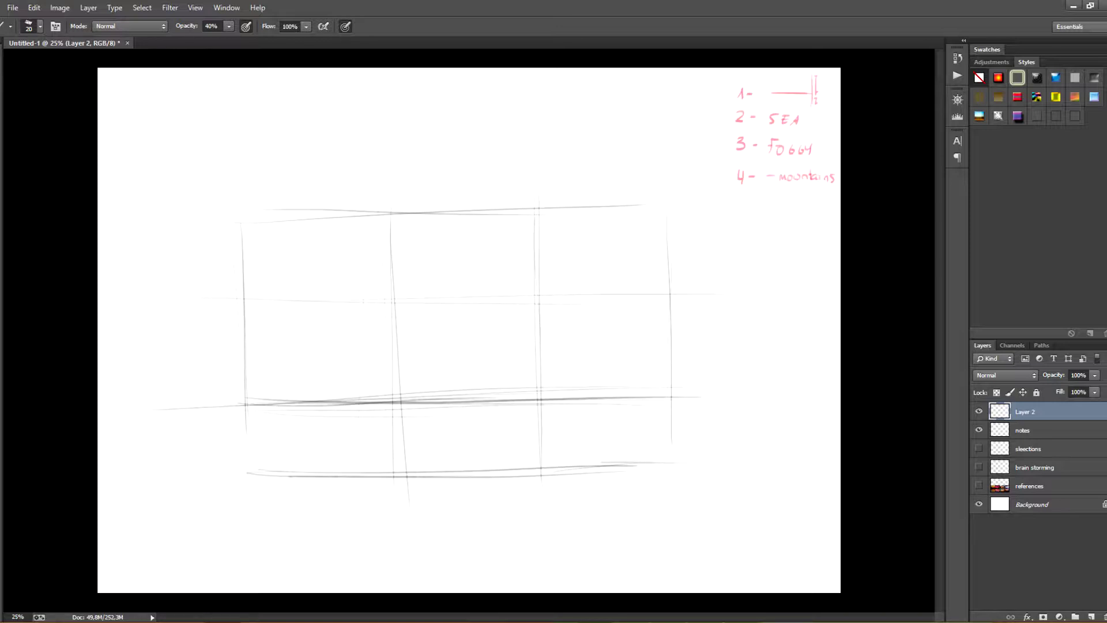
Draw the sea horizon slightly below the lower guide and outline mountains sloping down from both sides toward the middle
left_click_drag(250, 425, 509, 428)
left_click_drag(297, 424, 642, 421)
left_click_drag(351, 424, 666, 415)
mouse_move(249, 382)
left_mouse_down()
mouse_move(463, 412)
mouse_move(603, 400)
mouse_move(678, 370)
mouse_move(451, 425)
mouse_move(562, 420)
mouse_move(672, 390)
left_mouse_up()
key("ctrl+z")
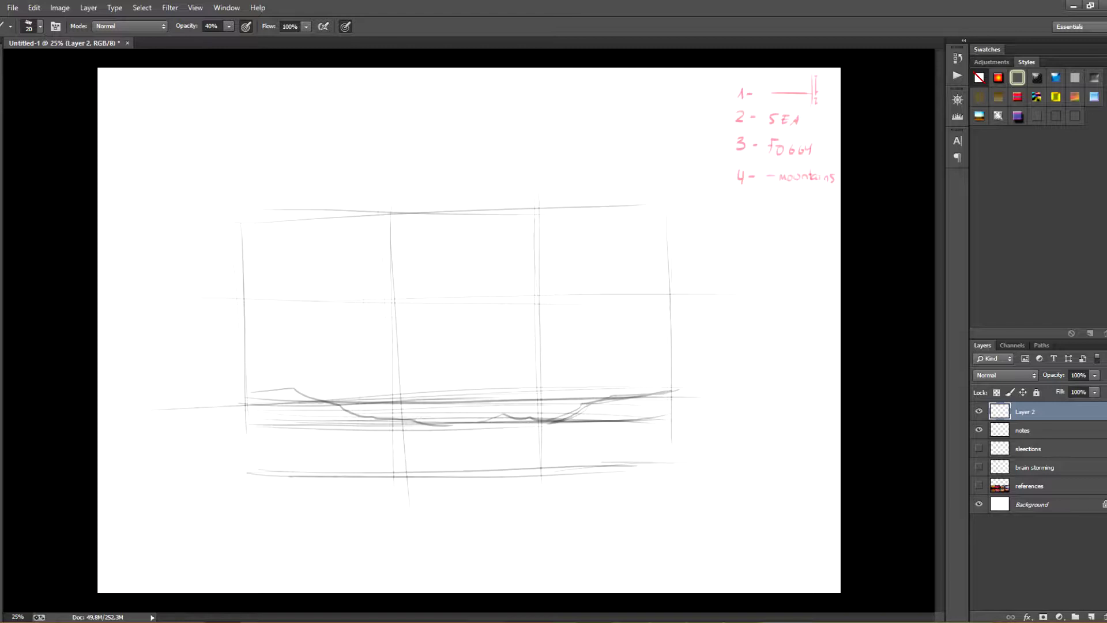
left_click_drag(244, 391, 321, 405)
left_click_drag(609, 396, 650, 393)
left_click_drag(564, 419, 619, 398)
Erase the guide lines around the mountains, redraw the horizon, and lighten the guides in the sky with the Eraser at 40% opacity
key("e")
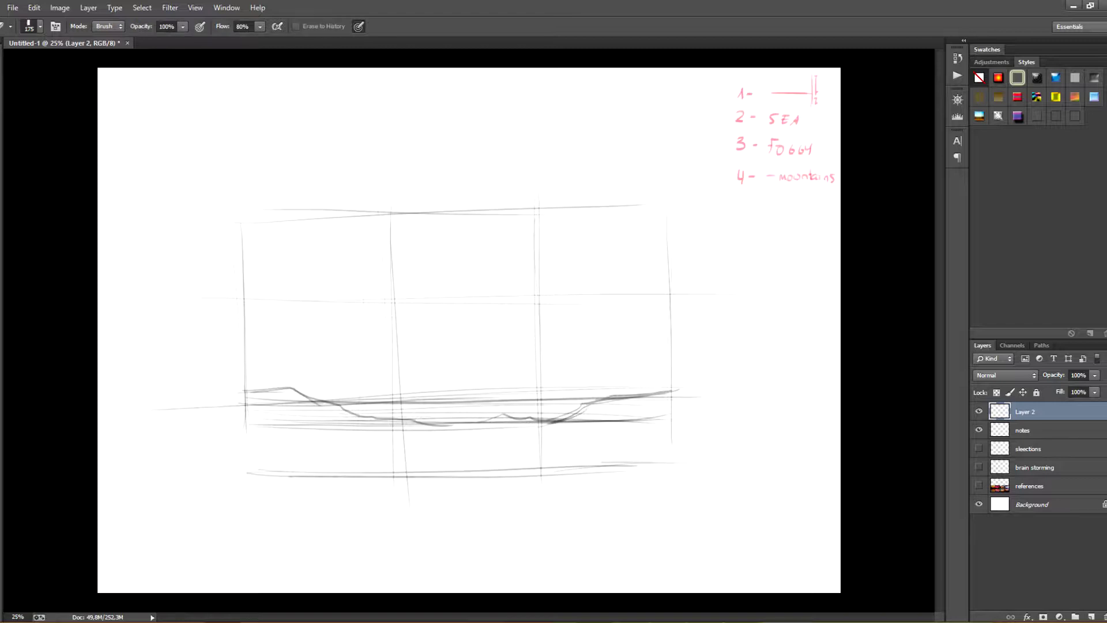
mouse_move(356, 395)
left_mouse_down()
mouse_move(544, 394)
mouse_move(375, 401)
left_mouse_up()
mouse_move(479, 440)
left_mouse_down()
mouse_move(259, 414)
mouse_move(369, 436)
left_mouse_up()
key("b")
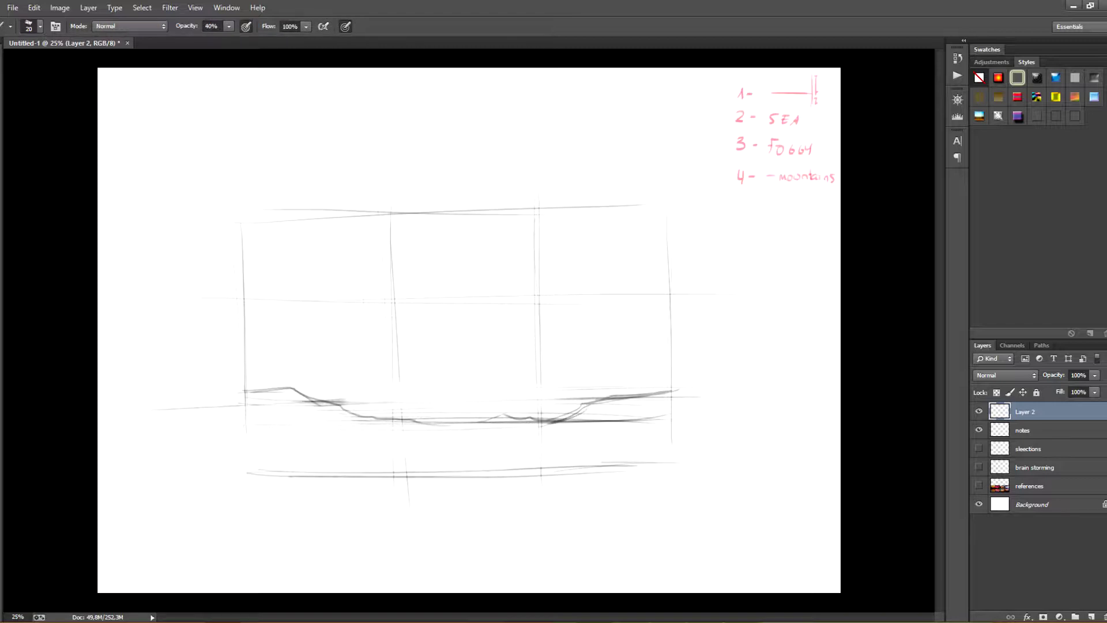
left_click_drag(259, 427, 655, 420)
key("e")
left_click_drag(532, 247, 393, 284)
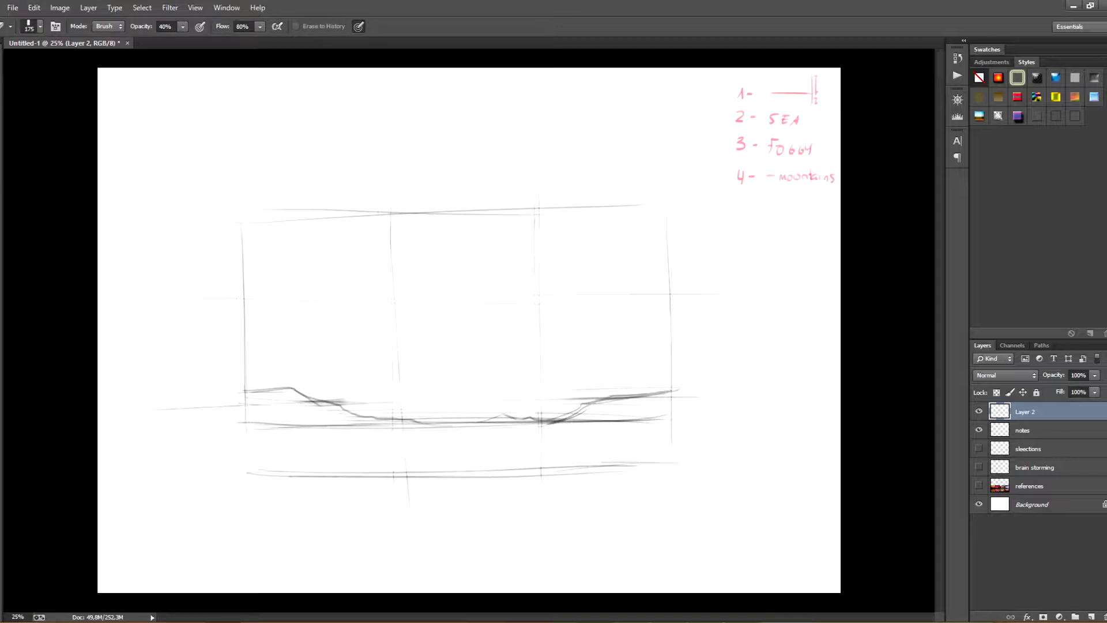
Sketch faint cloud lines in the sky, and add ridge details to the mountains and light strokes in the water
key("b")
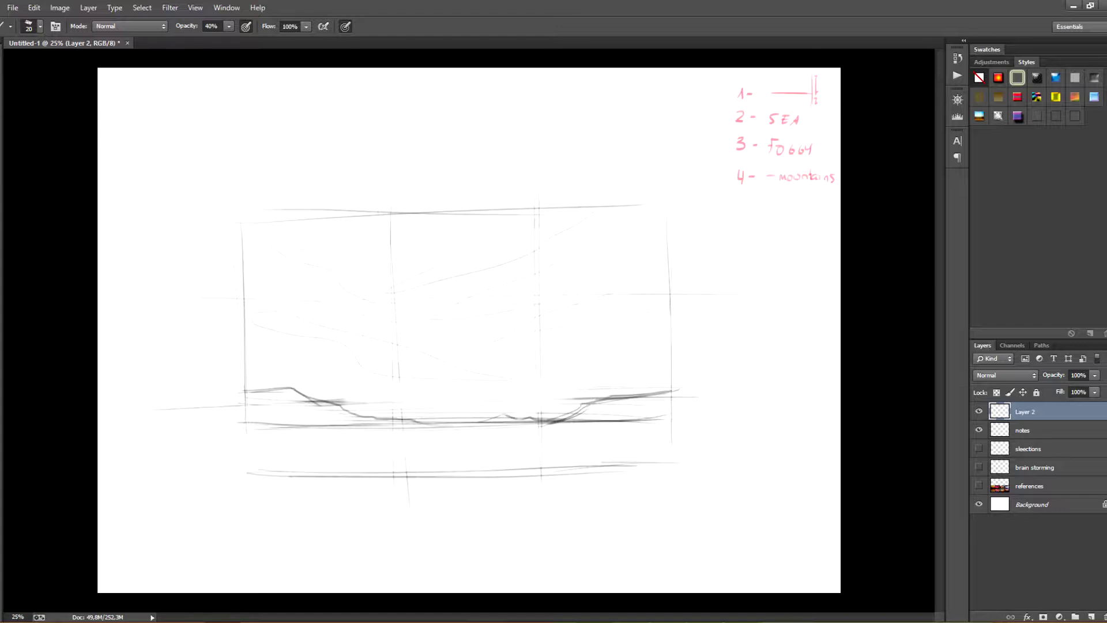
left_click_drag(385, 412, 413, 422)
left_click_drag(364, 410, 401, 417)
left_click_drag(551, 411, 574, 410)
left_click_drag(464, 419, 491, 418)
left_click_drag(671, 403, 608, 419)
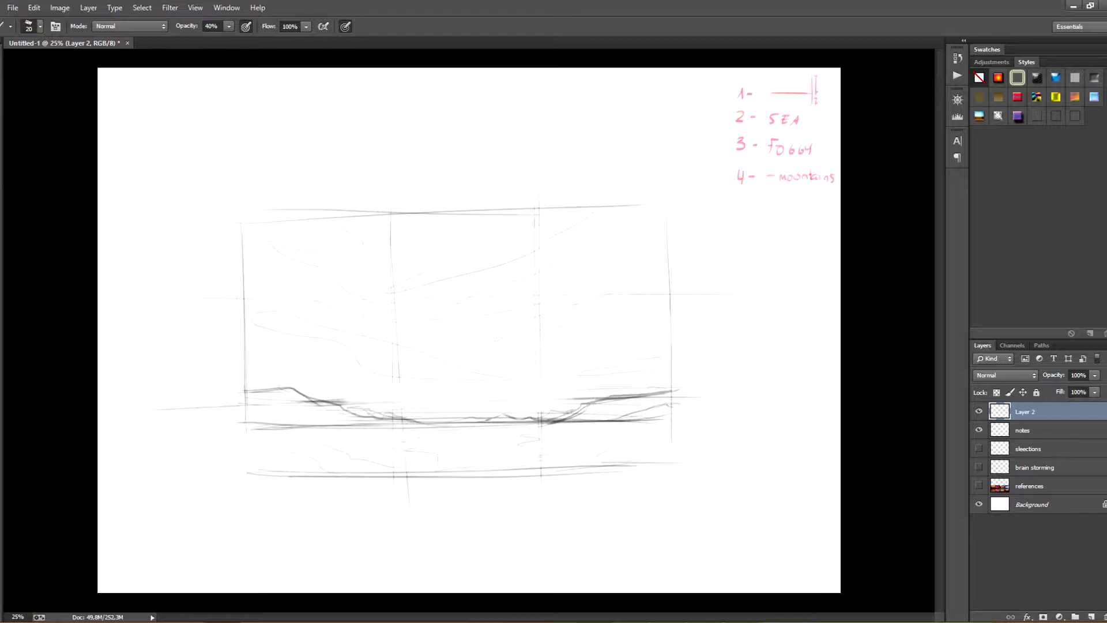
Hide the notes layer and rename Layer 2 as "sketch"
left_click(978, 429)
double_click(1025, 411)
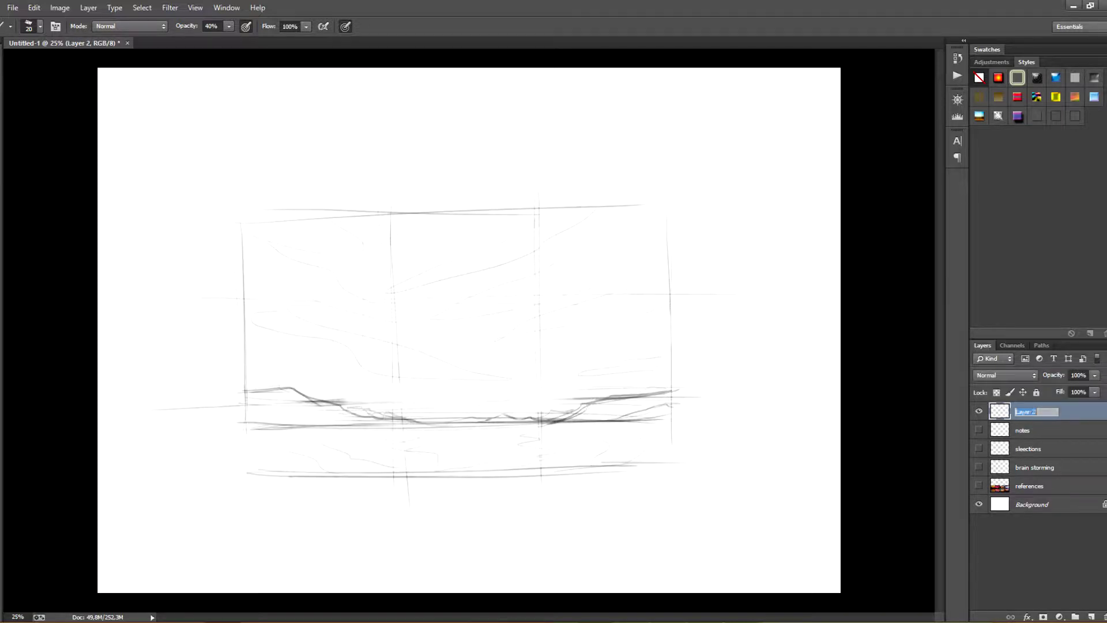
type("sketcg")
key("BackSpace")
type("h")
key("Return")
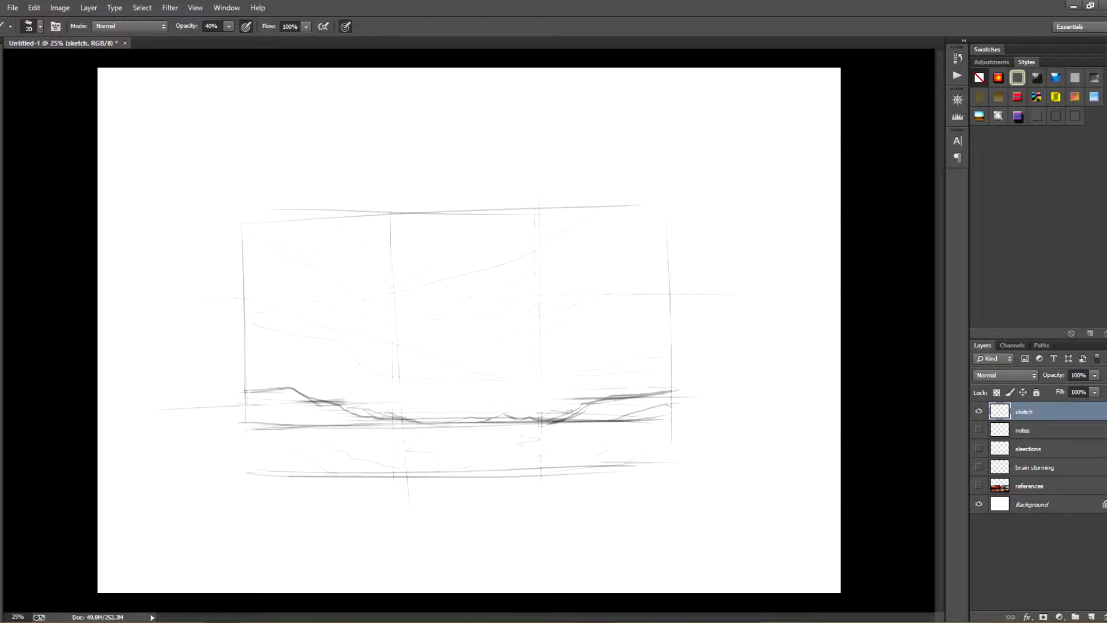
Show the references layer, then scale the sketch to about 79% and move it up above the photos
left_click(978, 485)
key("ctrl+t")
left_click_drag(766, 188, 633, 258)
left_click_drag(519, 282, 614, 106)
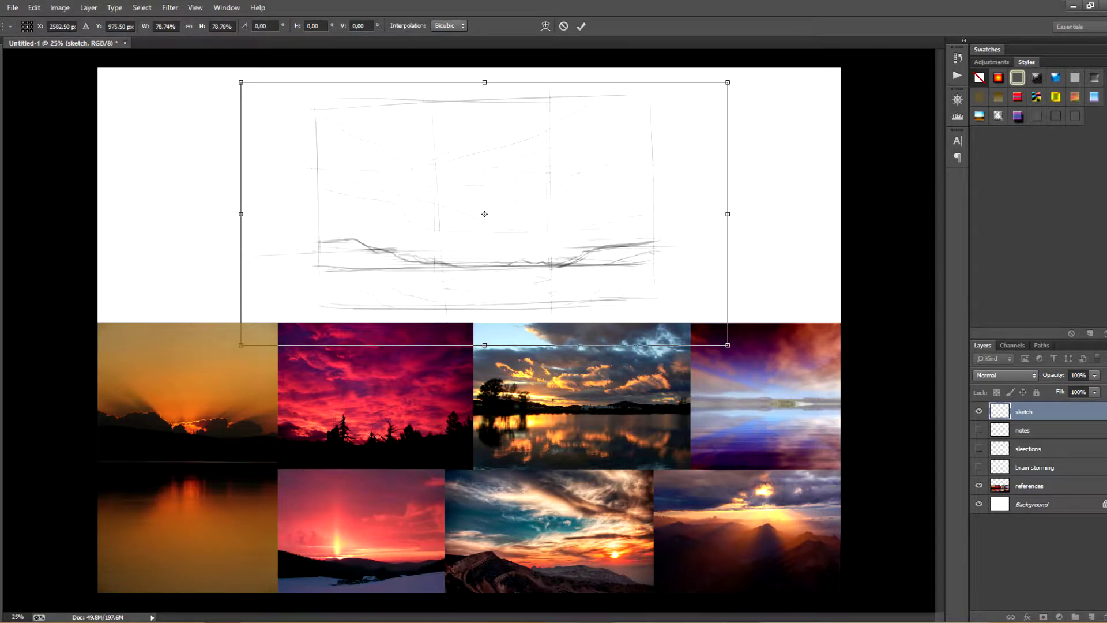
key("Return")
Circle the cloudy sky of the golden lake photo and the misty blue lake in bright green, then undo the circles
key("b")
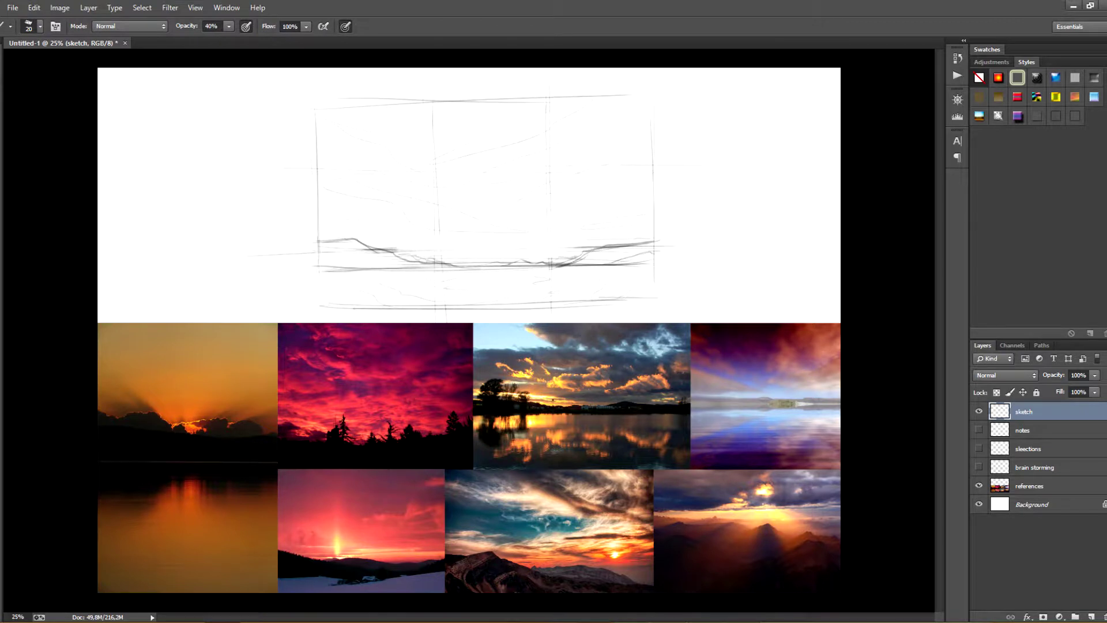
left_click(1, 344)
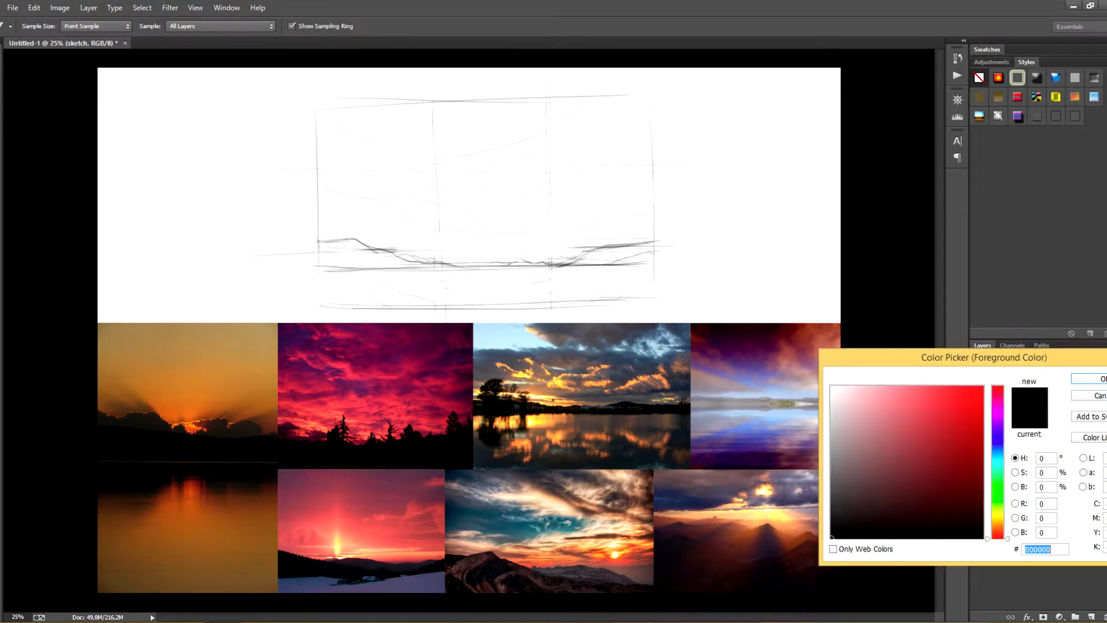
left_click(998, 474)
left_click(981, 387)
key("Return")
mouse_move(614, 334)
left_mouse_down()
mouse_move(667, 356)
mouse_move(641, 332)
left_mouse_up()
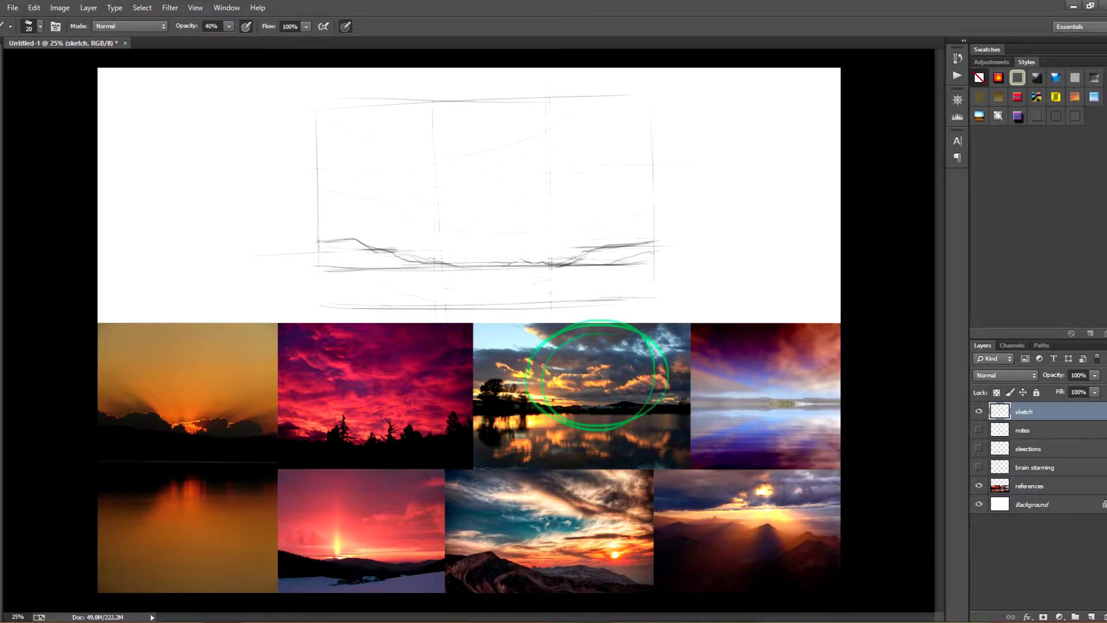
left_click_drag(775, 373, 755, 450)
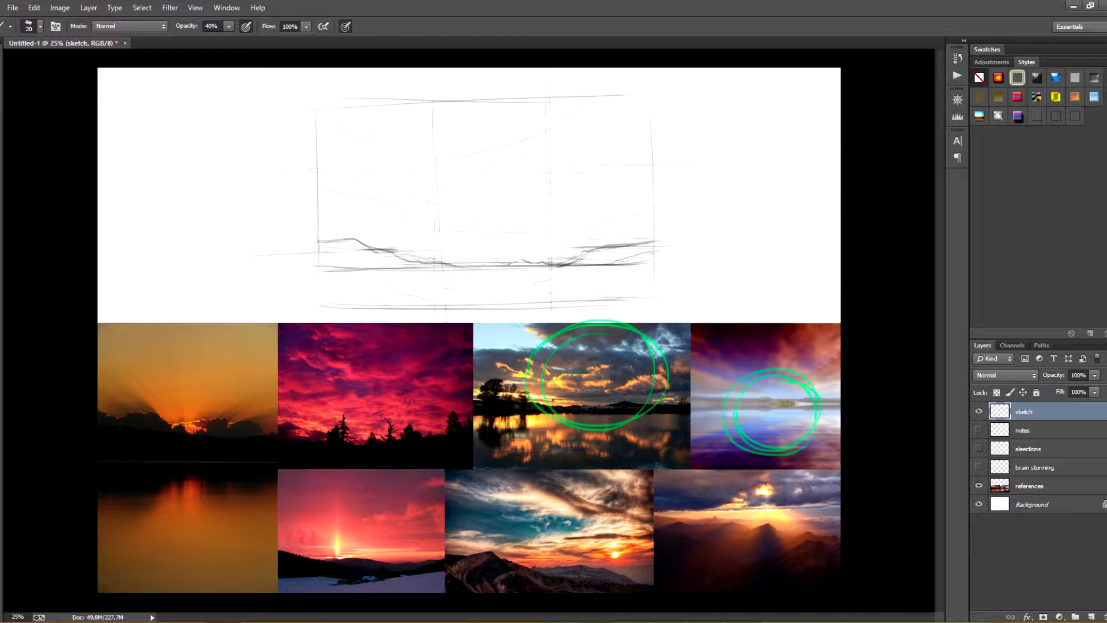
key("ctrl+alt+z")
key("ctrl+alt+z")
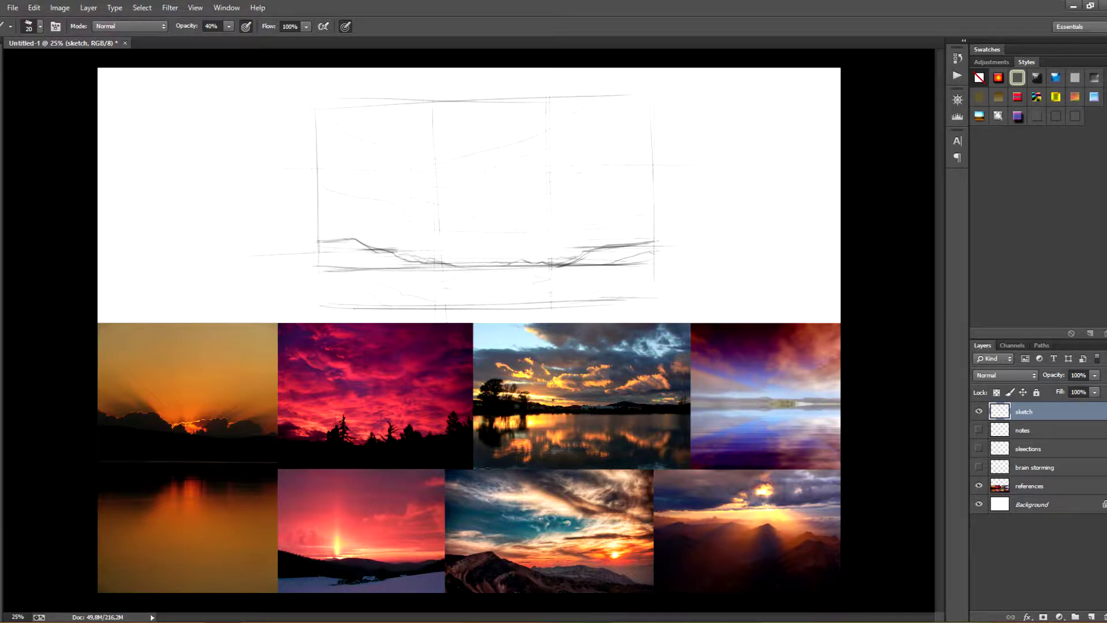
left_click_drag(369, 372, 464, 332)
key("ctrl+z")
Put the magenta sky, golden lake and misty lake photos on a new layer, hide references, and move them to the canvas's bottom edge
left_click(434, 358, "ctrl")
key("m")
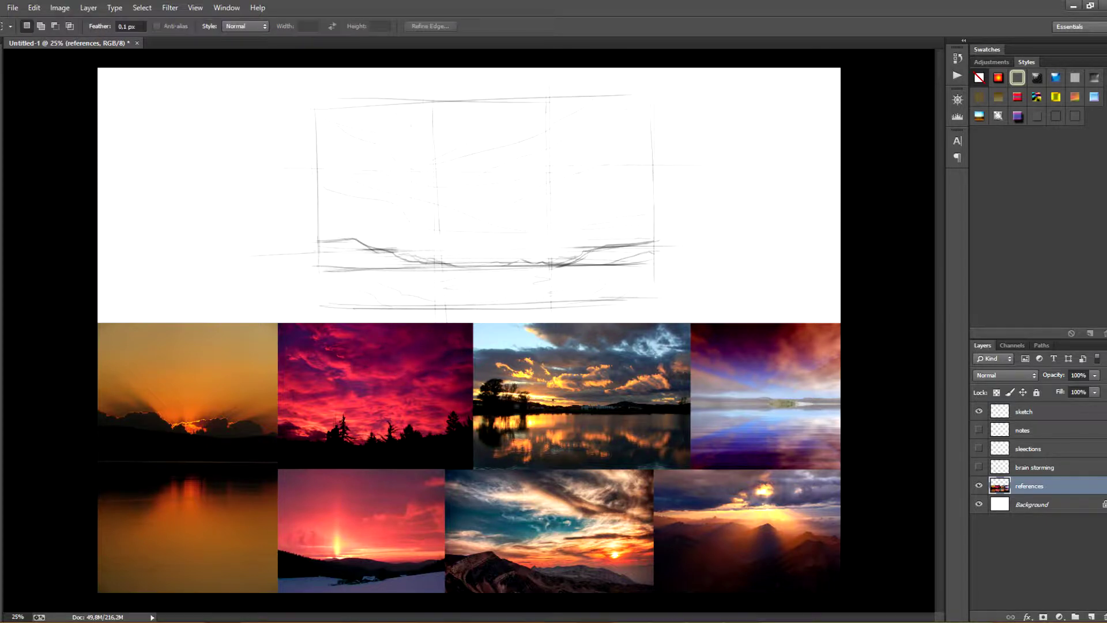
left_click_drag(277, 323, 970, 466)
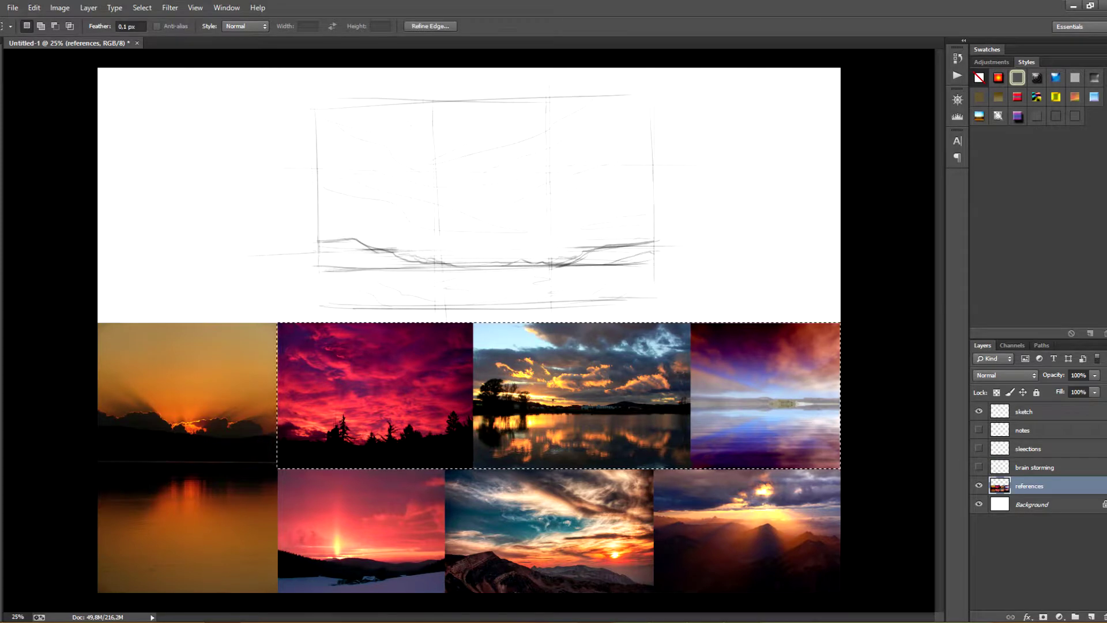
right_click(596, 390)
left_click(640, 486)
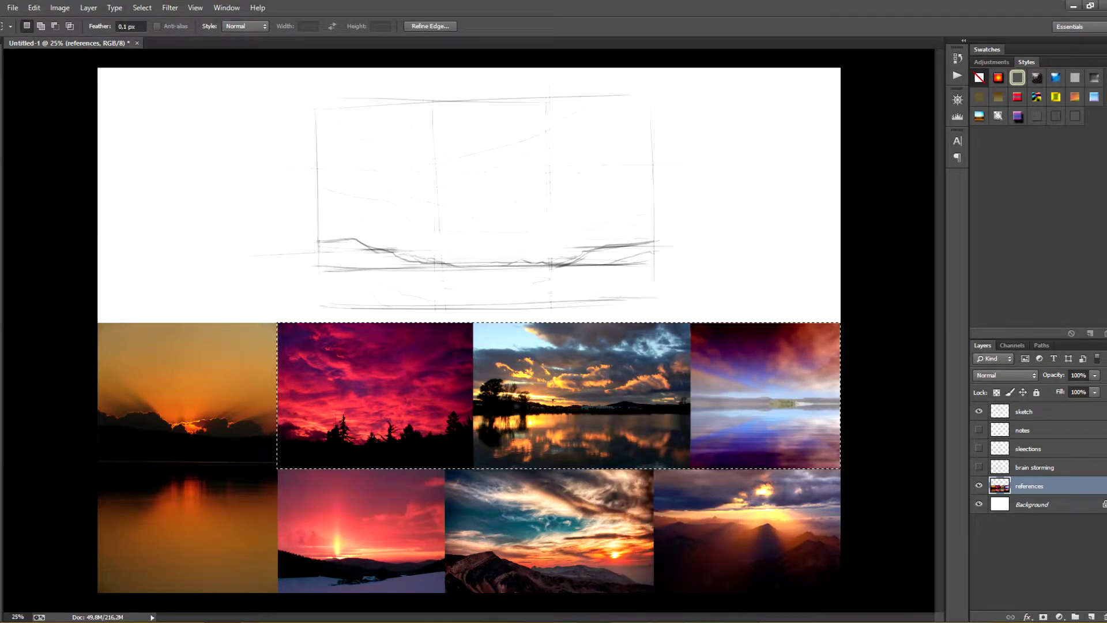
left_click(978, 504)
key("v")
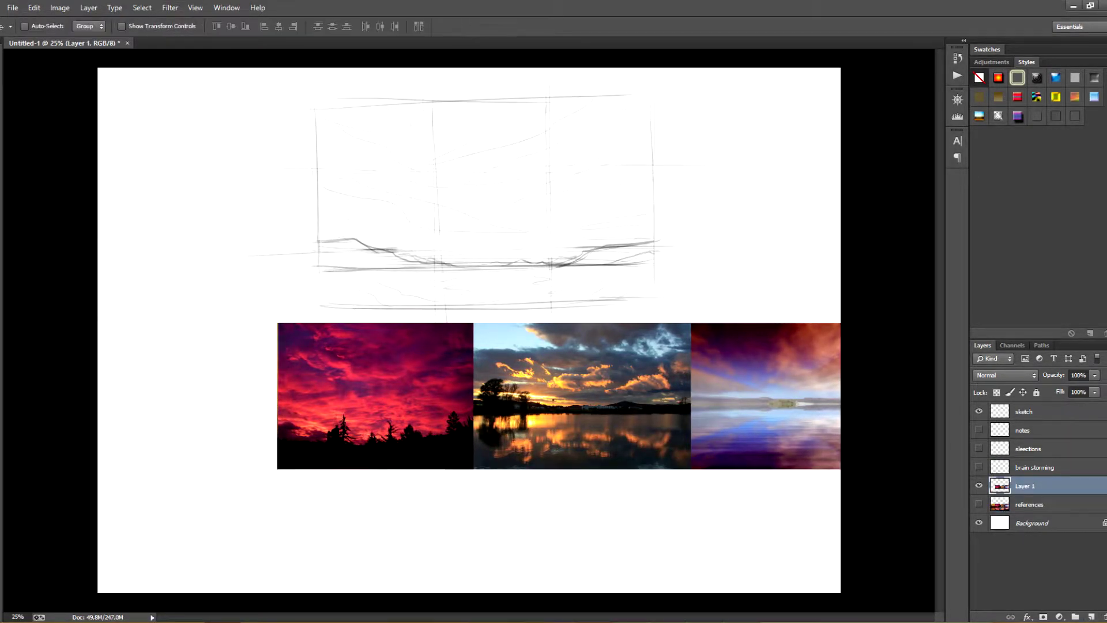
mouse_move(612, 343)
left_mouse_down()
mouse_move(520, 395)
mouse_move(520, 465)
mouse_move(612, 467)
left_mouse_up()
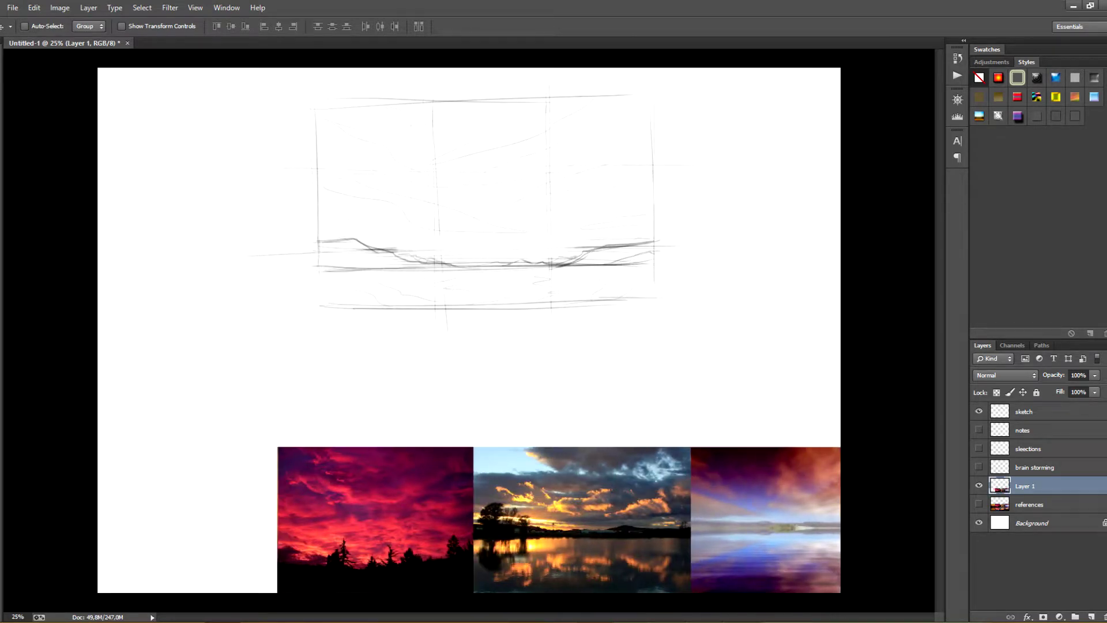
Scale the sketch layer up to about 267% and position it so the framed landscape fills the whole canvas
left_click(1023, 412)
key("ctrl+t")
mouse_move(256, 328)
left_mouse_down()
mouse_move(257, 546)
mouse_move(236, 349)
left_mouse_up()
mouse_move(465, 364)
left_mouse_down()
mouse_move(448, 435)
mouse_move(548, 593)
mouse_move(483, 595)
left_mouse_up()
left_click_drag(410, 299, 382, 357)
key("ctrl+minus")
key("ctrl+minus")
left_click_drag(724, 208, 872, 130)
left_click_drag(594, 257, 570, 291)
mouse_move(511, 347)
left_mouse_down()
mouse_move(512, 383)
mouse_move(513, 322)
left_mouse_up()
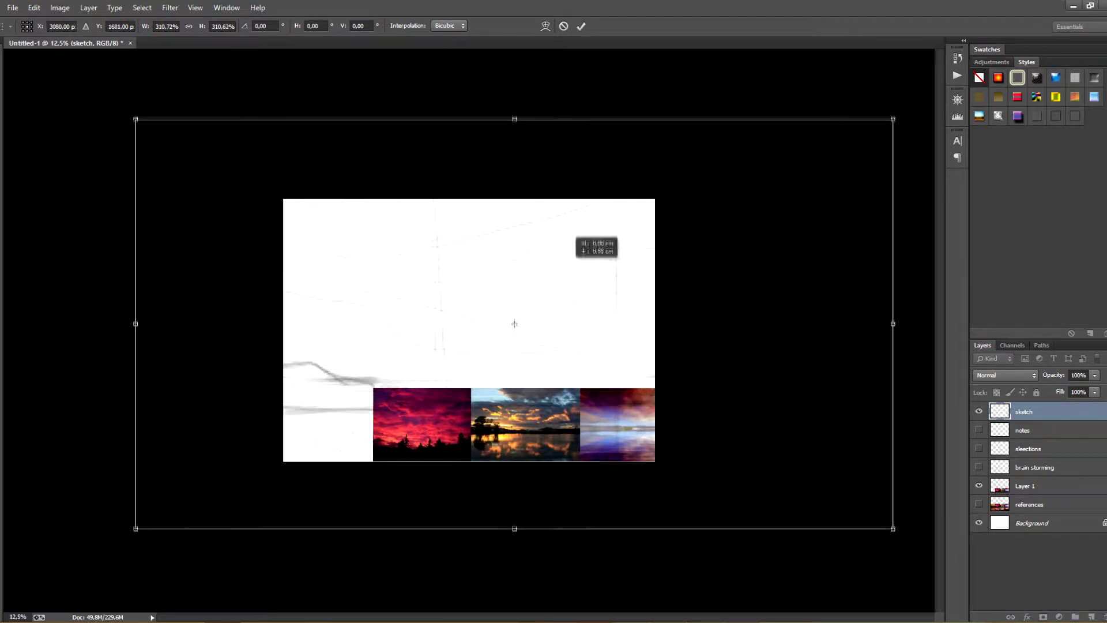
left_click_drag(896, 118, 781, 179)
mouse_move(133, 178)
left_mouse_down()
mouse_move(202, 218)
mouse_move(128, 178)
left_mouse_up()
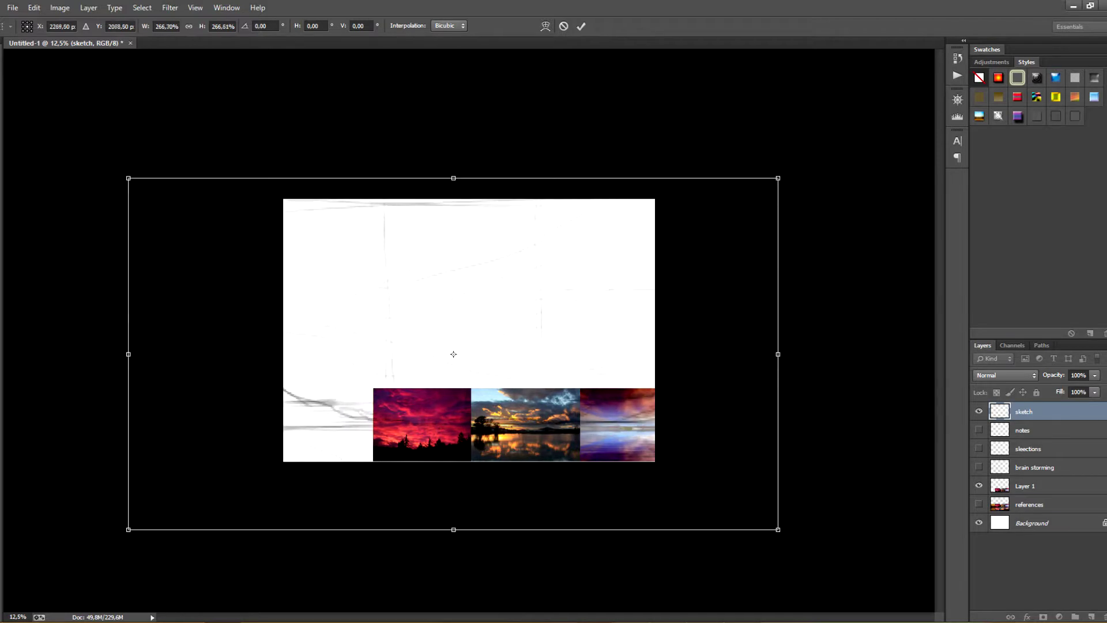
mouse_move(454, 257)
left_mouse_down()
mouse_move(452, 222)
mouse_move(458, 241)
left_mouse_up()
key("Return")
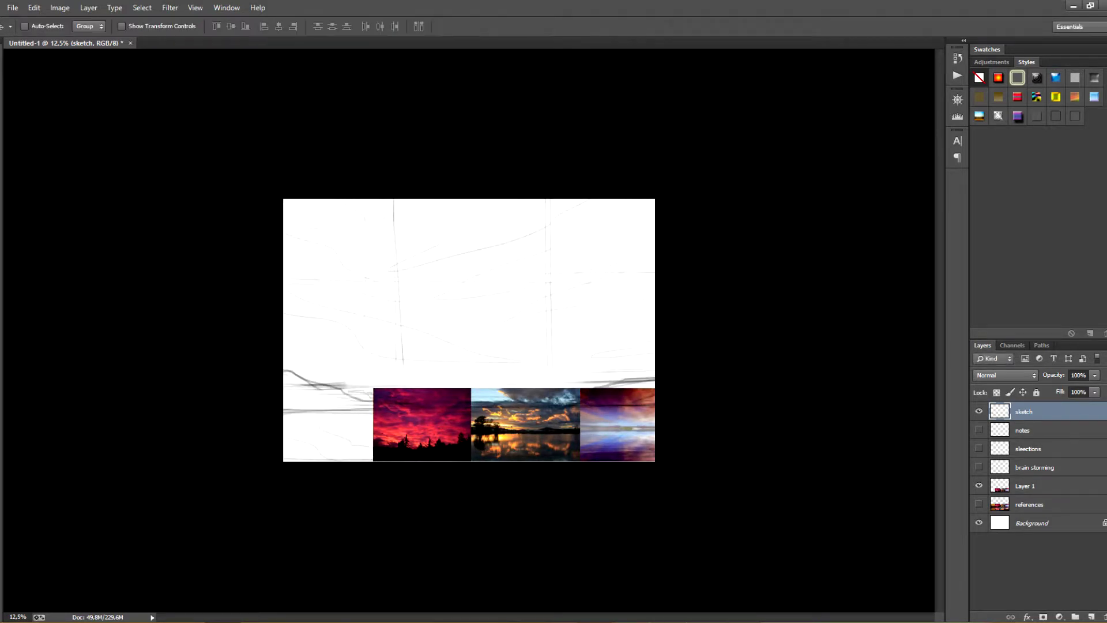
Hide the layer with the three photos, then slightly rescale the sketch and move it up on the canvas
left_click(978, 486)
key("ctrl+t")
left_click_drag(824, 143, 832, 154)
key("Return")
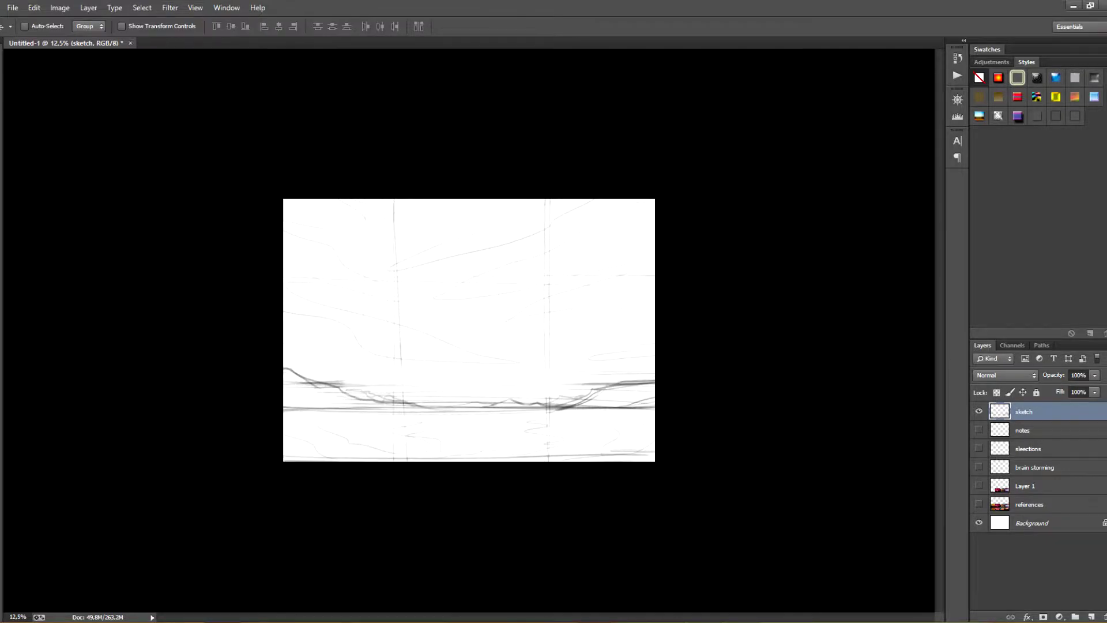
left_click_drag(526, 374, 529, 361)
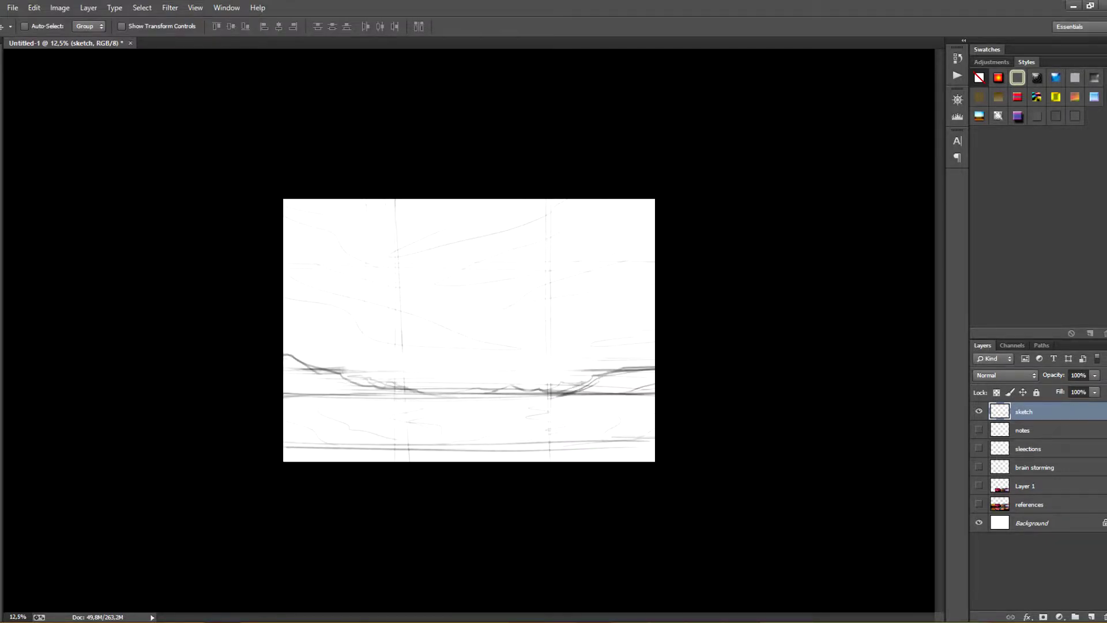
Erase the frame lines along the sketch's lower edge and draw a large and a small sailboat left of centre at the horizon
key("e")
left_click_drag(323, 450, 646, 439)
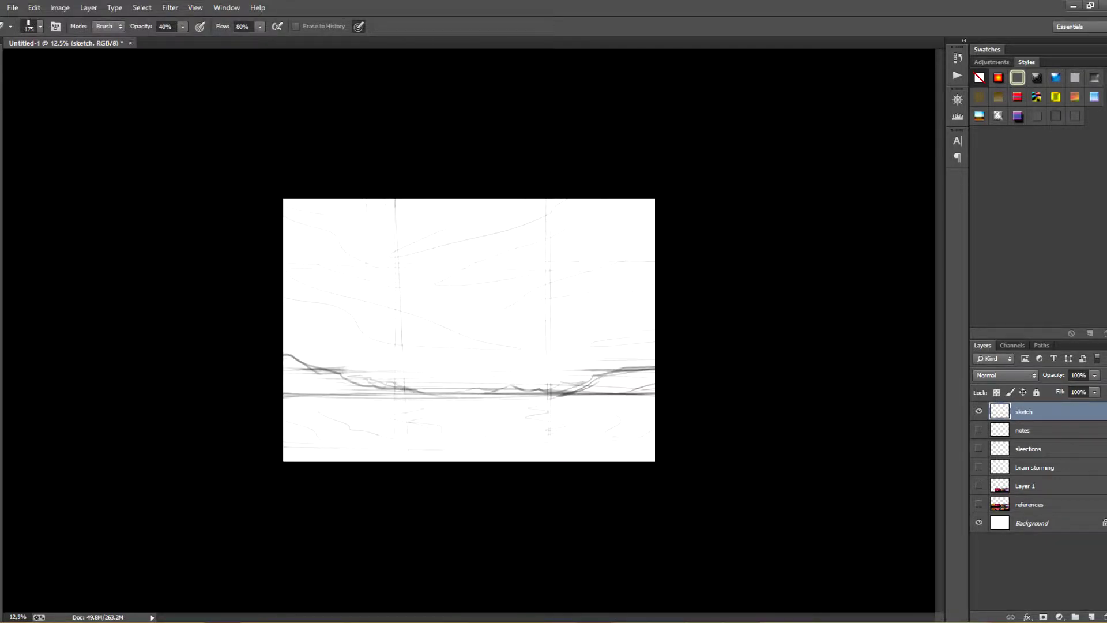
key("b")
mouse_move(428, 378)
left_mouse_down()
mouse_move(438, 413)
mouse_move(417, 404)
mouse_move(396, 416)
mouse_move(432, 419)
left_mouse_up()
key("ctrl+z")
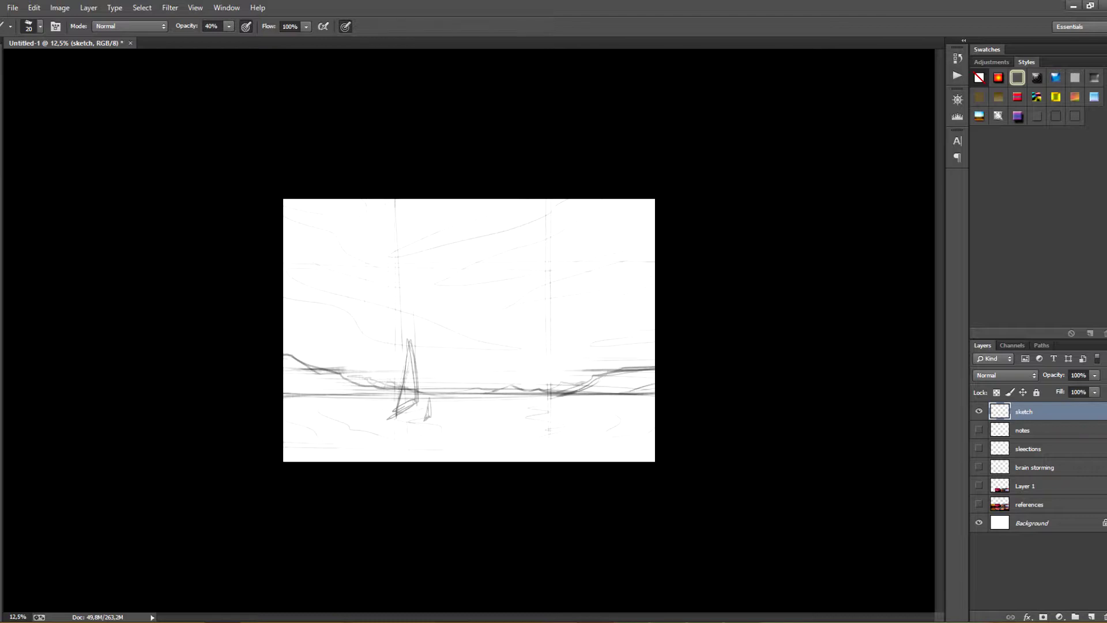
Show the layer with the three selected photos and move the photo strip up to the canvas's top edge
left_click(978, 503)
left_click(978, 504)
left_click(978, 485)
left_click(978, 486)
left_click(1029, 505)
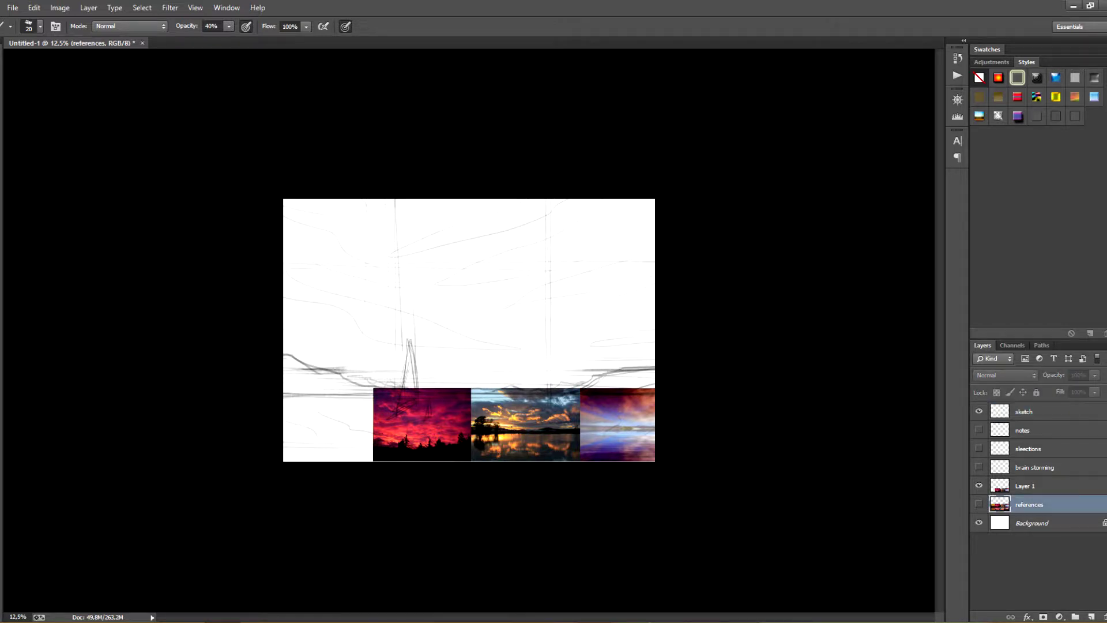
left_click(1025, 486)
key("v")
left_click_drag(544, 420, 536, 226)
left_click_drag(567, 228, 575, 232)
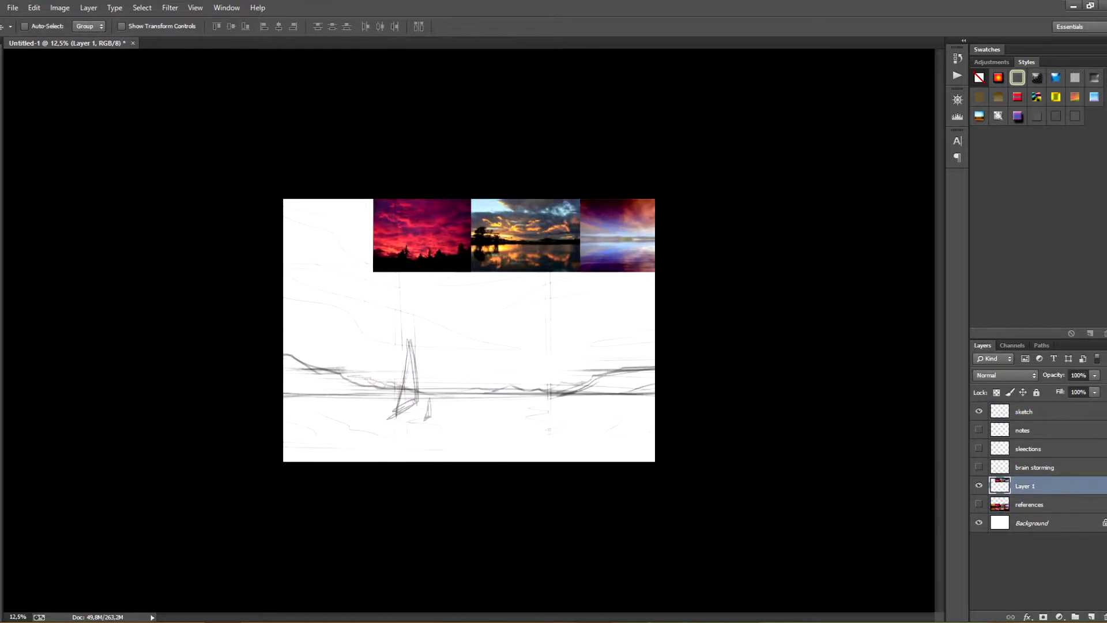
Create a new A4 document from the International Paper preset at 300 pixels/inch with a white background
left_click(12, 8)
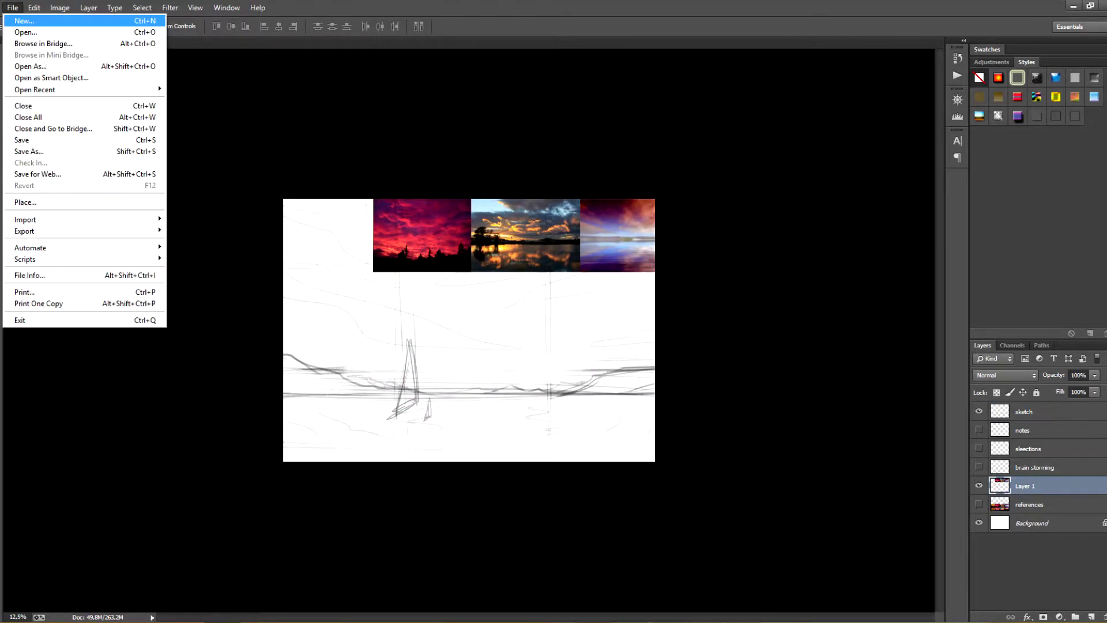
left_click(21, 20)
left_click(513, 181)
left_click(461, 231)
left_click(522, 200)
left_click(522, 200)
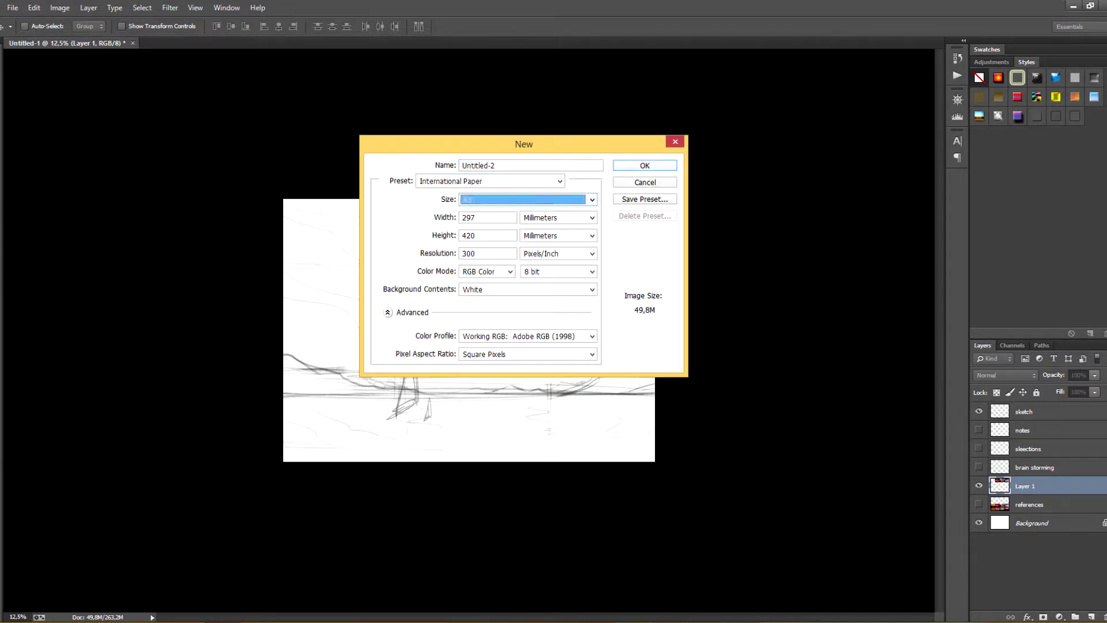
left_click(522, 200)
left_click(507, 213)
left_click(645, 166)
Bring the photo strip into the new document, fit it along the canvas edge, and rotate the canvas 90° counter-clockwise
left_click(67, 43)
left_click_drag(432, 231, 402, 167)
key("ctrl+t")
left_click_drag(858, 99, 628, 427)
left_click_drag(561, 289, 485, 429)
left_click_drag(560, 597, 545, 521)
left_click_drag(504, 417, 381, 455)
key("Return")
left_click(59, 7)
left_click(208, 140)
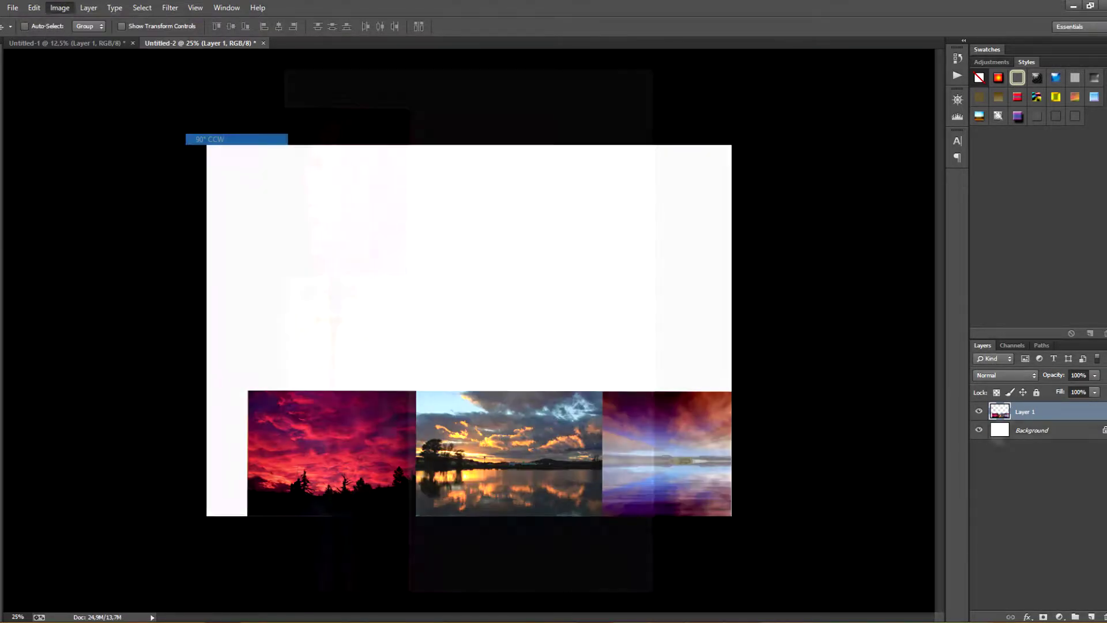
Crop the new document closely around the three photos and float it as a separate window over the sketch
key("c")
left_click_drag(209, 147, 218, 254)
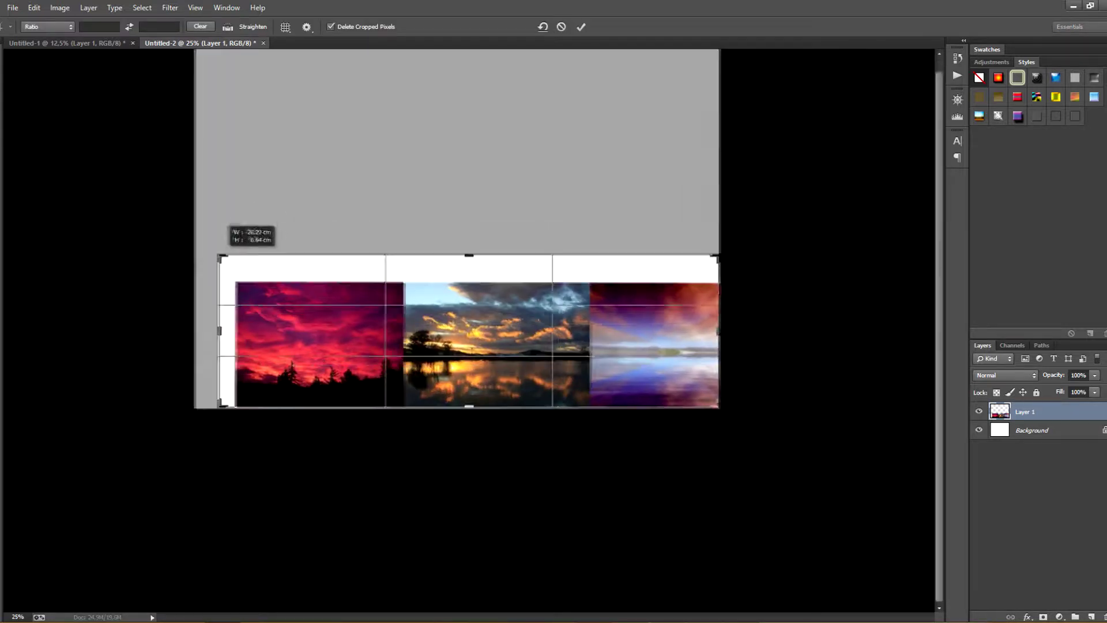
key("Return")
left_click_drag(201, 43, 264, 462)
Group the notes, sleections, brain storming, Layer 1 and references layers, collapse the group and select the sketch layer
left_click(469, 330)
key("alt+shift+bracketleft")
key("alt+shift+bracketright")
key("alt+shift+bracketright")
key("alt+shift+bracketright")
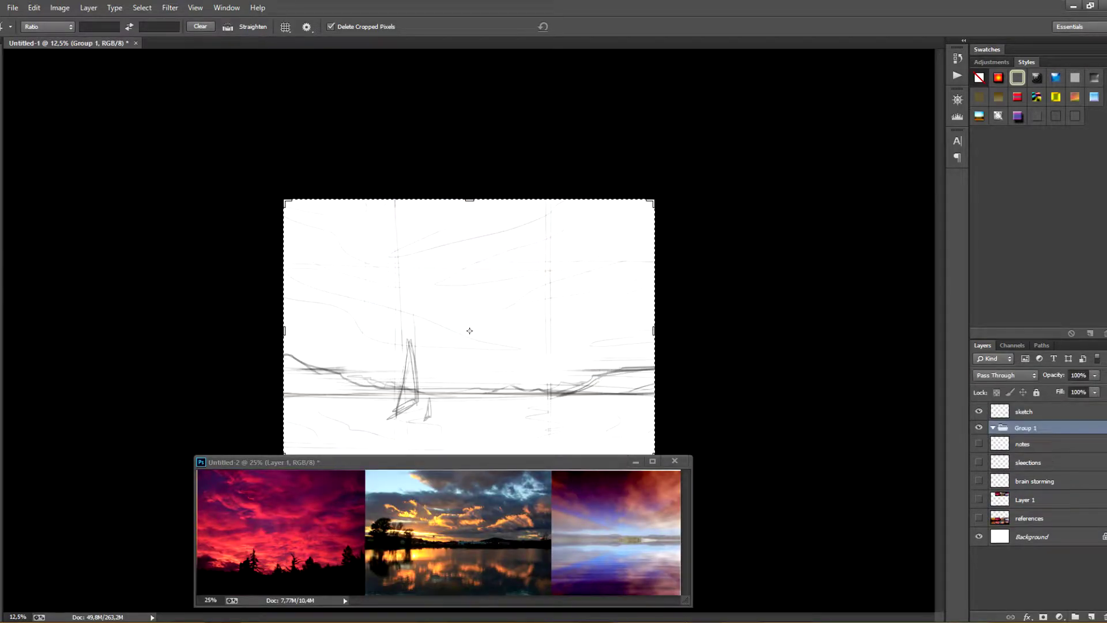
key("ctrl+g")
left_click(993, 428)
left_click(1024, 412)
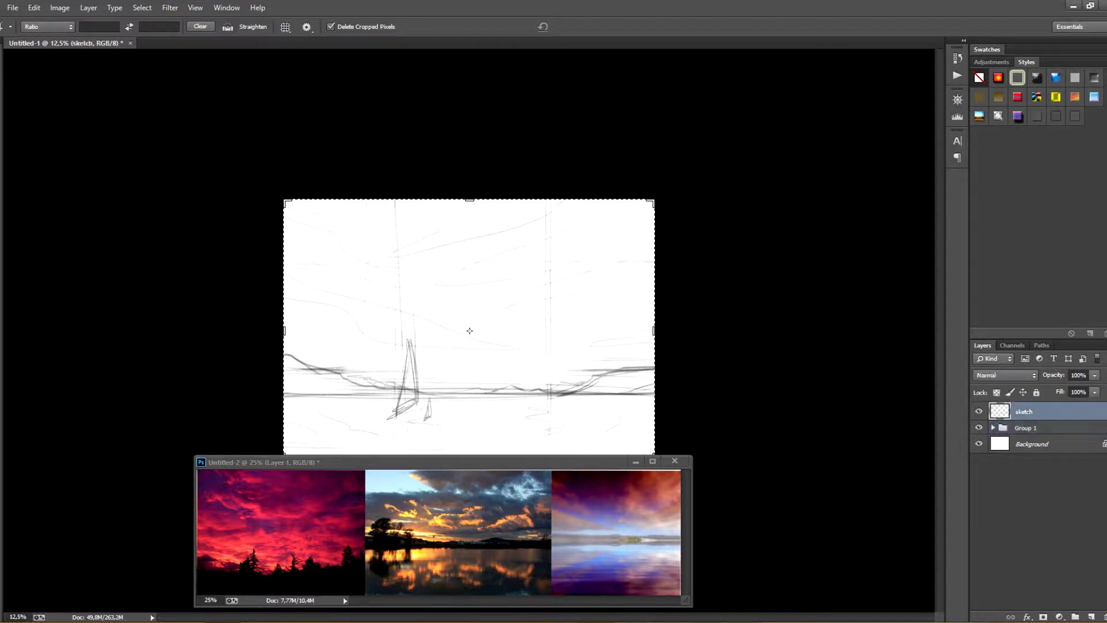
Shrink the floating photo window, place it above the sketch, and display the photos at 16.67% and the sketch at 25%
left_click(469, 330)
key("Return")
key("b")
key("ctrl+plus")
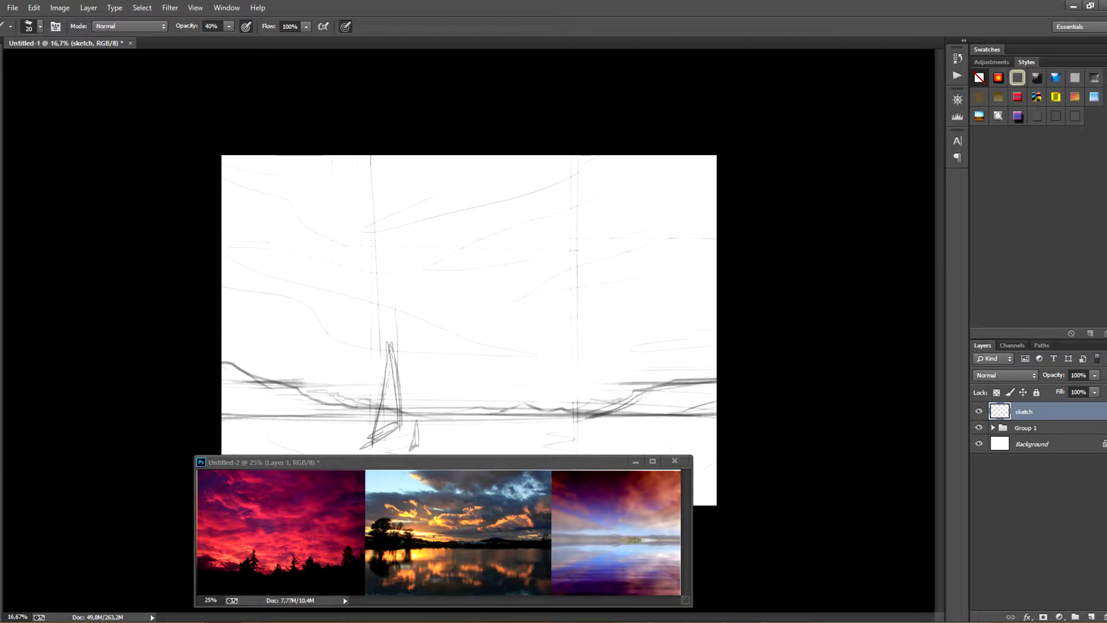
left_click_drag(692, 455, 637, 500)
left_click_drag(403, 502, 443, 52)
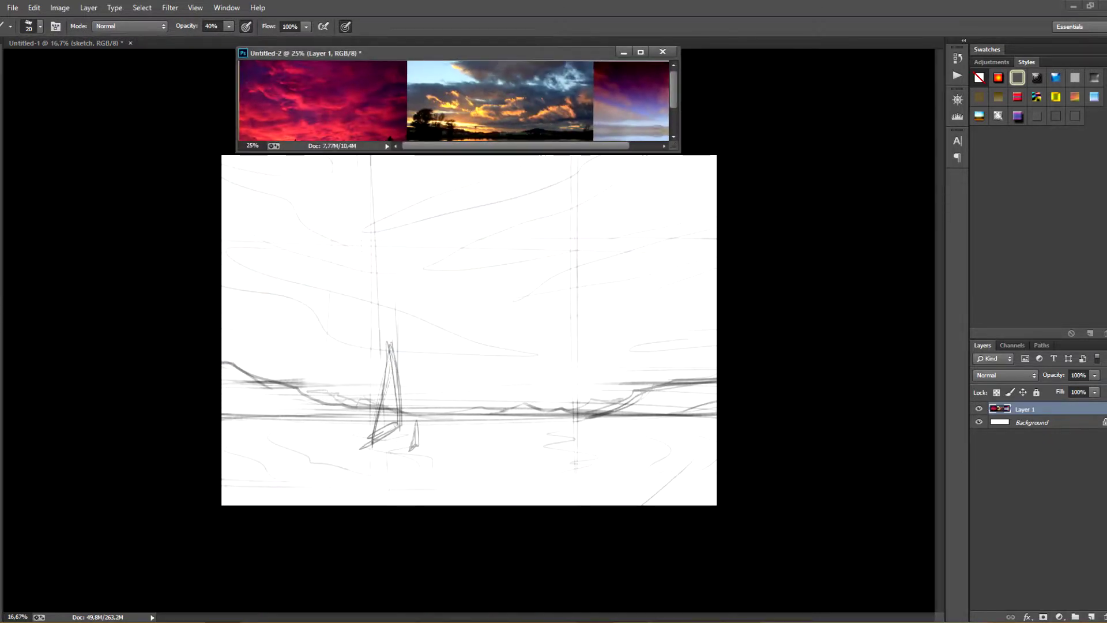
key("ctrl+minus")
key("ctrl+Tab")
key("ctrl+plus")
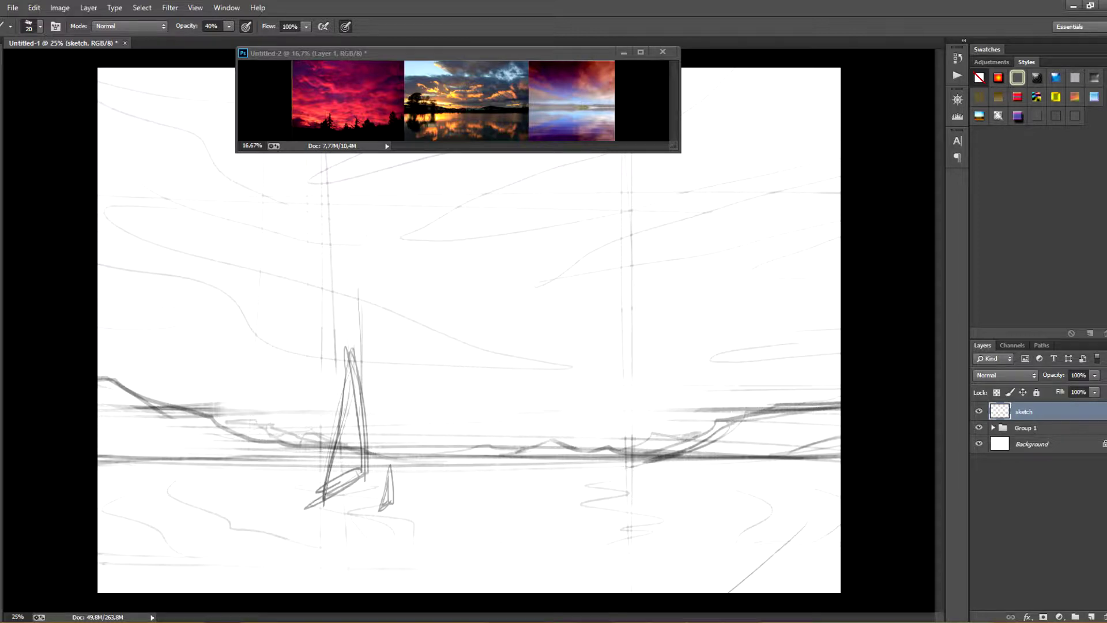
Fill a new layer beneath the sketch with the sandy yellow colour #d6b16a
left_click(1, 353)
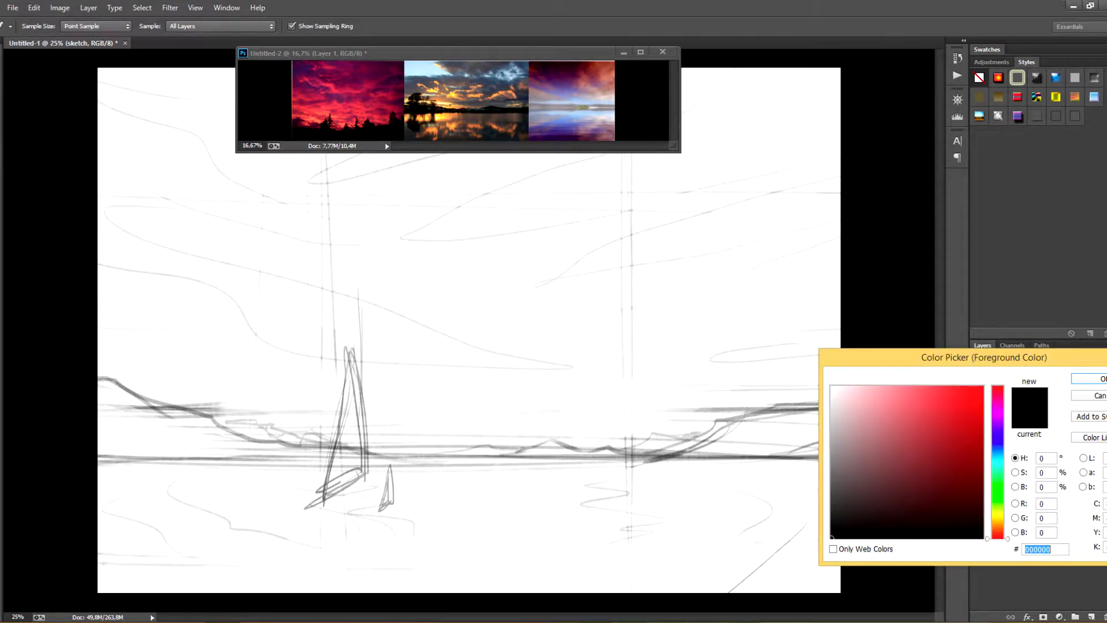
left_click(961, 446)
mouse_move(996, 536)
left_mouse_down()
mouse_move(997, 467)
mouse_move(997, 520)
left_mouse_up()
left_click(871, 430)
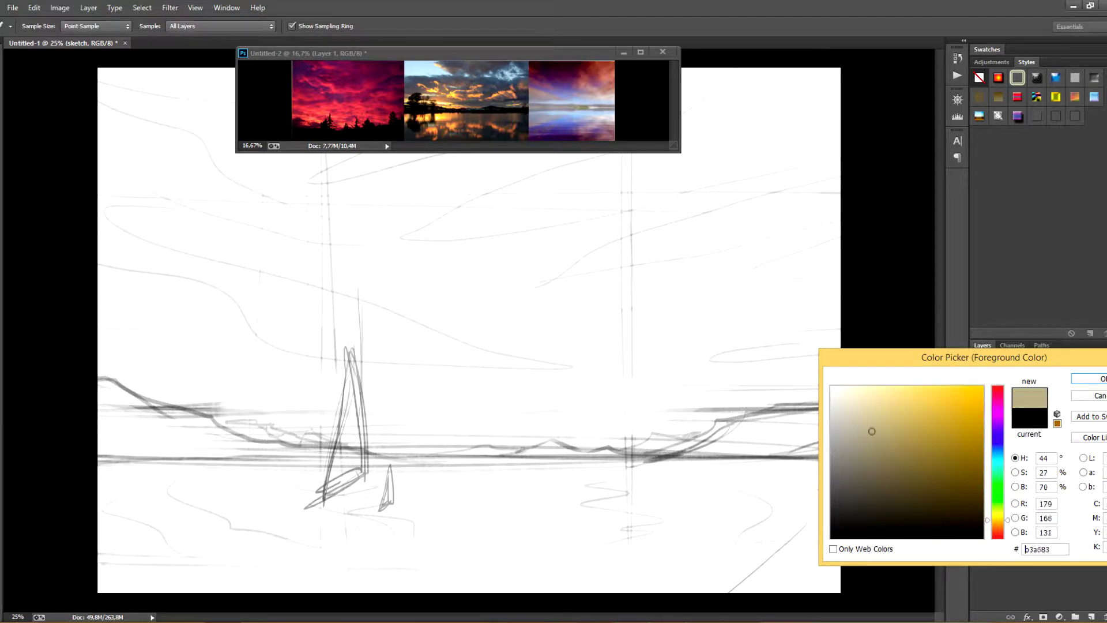
left_click(902, 410)
left_click(909, 425)
left_click(906, 410)
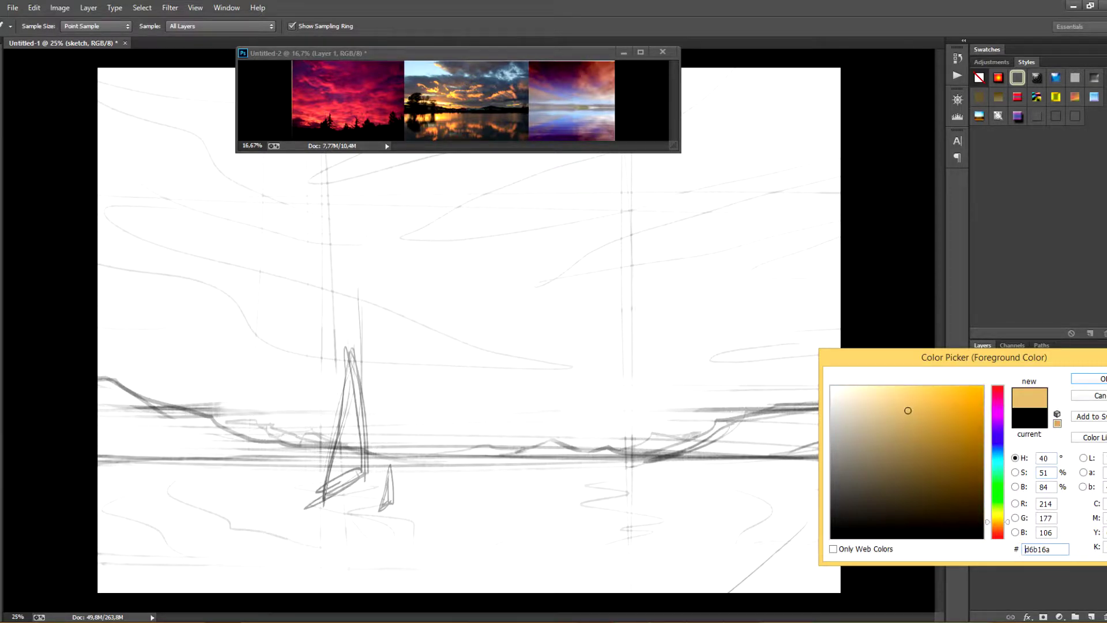
key("Return")
key("ctrl+shift+alt+n")
key("alt+BackSpace")
key("ctrl+bracketleft")
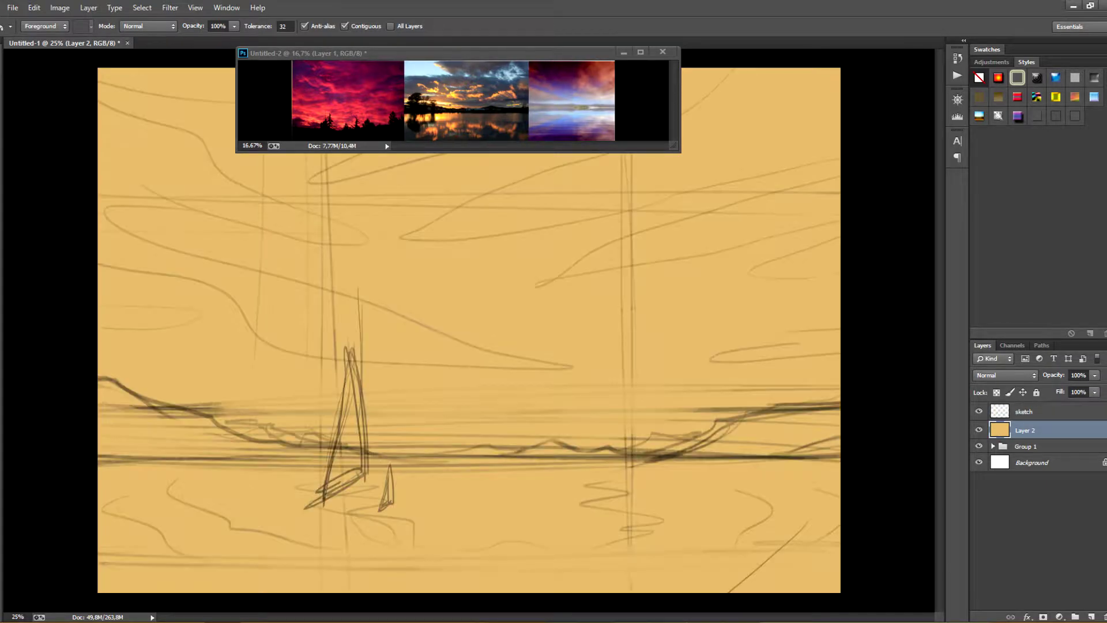
Lock the sketch layer and rename the sandy yellow fill layer as back
left_click(1024, 411)
left_click(1036, 392)
double_click(1025, 430)
type("back")
key("Return")
On a new layer above back, block in the water with dark brown-grey strokes using a 600 px brush at 40% opacity
left_click(1091, 617)
key("b")
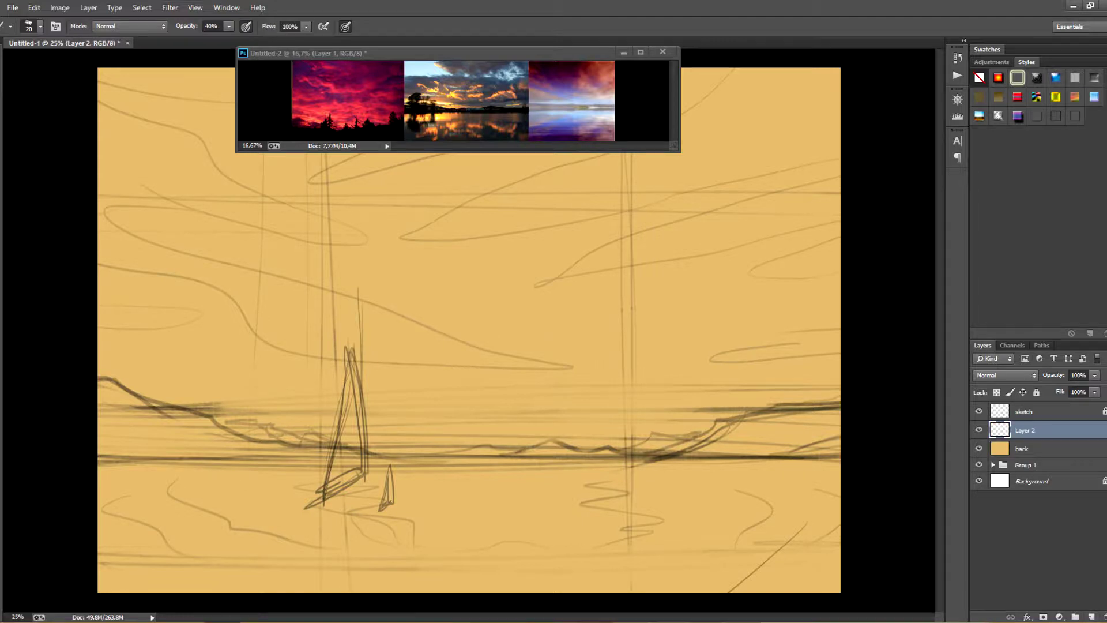
left_click(39, 27)
scroll(138, 339, "down", 4)
left_click(138, 339)
key("Return")
key("n")
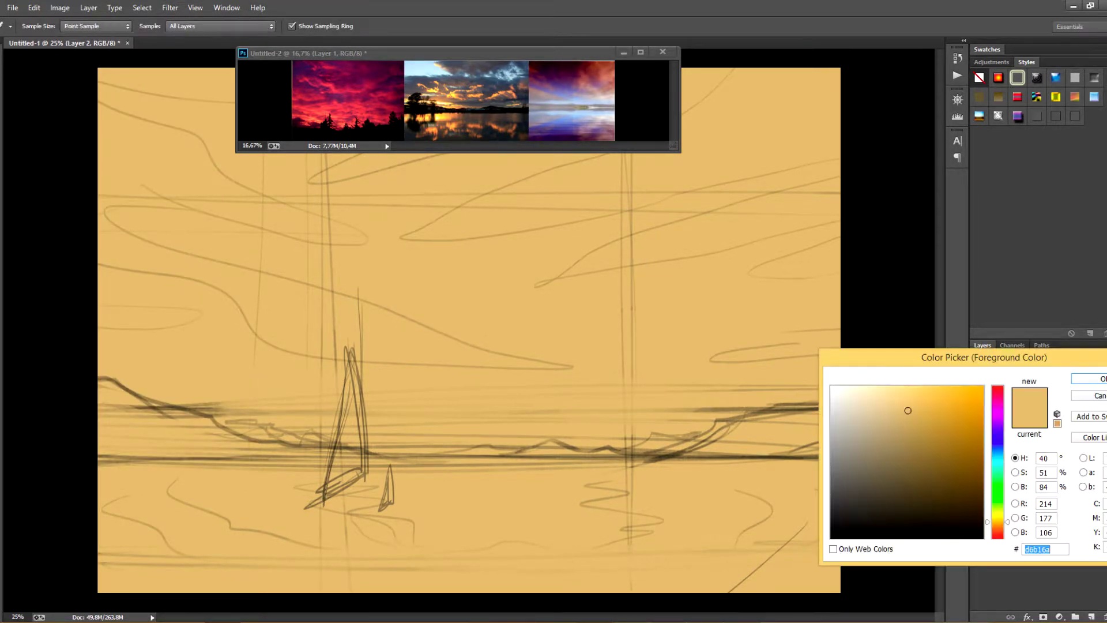
mouse_move(865, 479)
left_mouse_down()
mouse_move(851, 502)
mouse_move(415, 570)
mouse_move(490, 518)
mouse_move(807, 507)
mouse_move(808, 571)
mouse_move(144, 571)
left_mouse_up()
key("Return")
left_click_drag(819, 496, 547, 553)
mouse_move(398, 528)
left_mouse_down()
mouse_move(519, 496)
mouse_move(804, 565)
left_mouse_up()
left_click_drag(116, 528, 427, 568)
left_click_drag(132, 513, 403, 528)
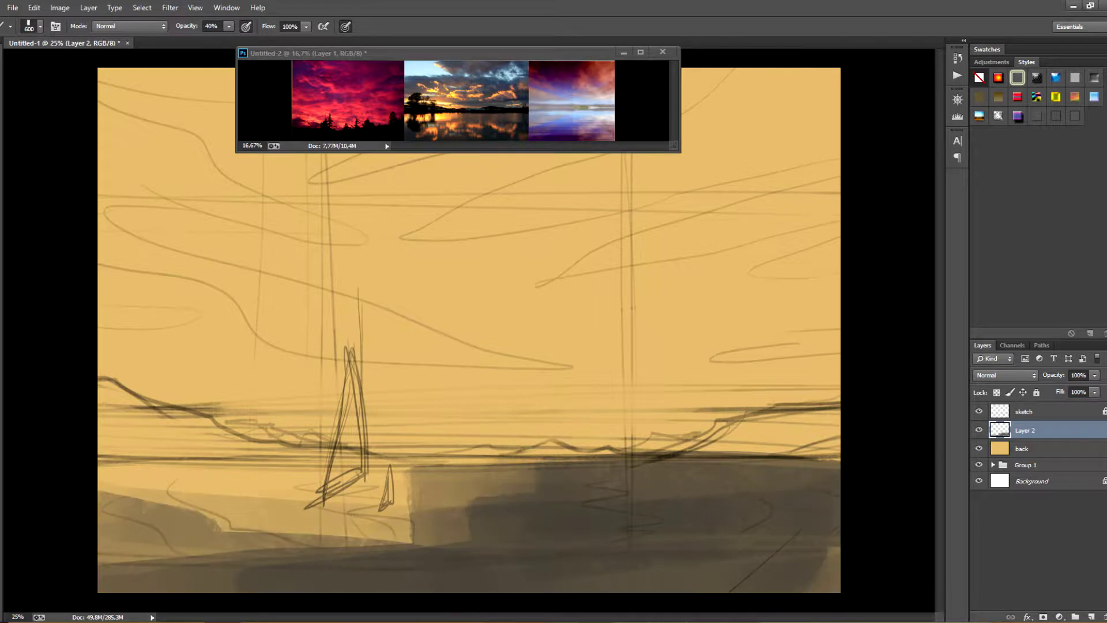
Set the foreground colour to a saturated coral red for the sky
key("n")
left_click_drag(998, 526, 998, 538)
left_click(932, 420)
key("Return")
left_click_drag(323, 266, 630, 282)
key("ctrl+alt+z")
key("ctrl+alt+z")
Cover the whole sky down to the horizon with coral red at 90% brush opacity
key("9")
mouse_move(388, 283)
left_mouse_down()
mouse_move(652, 348)
mouse_move(632, 339)
left_mouse_up()
left_click_drag(353, 203, 623, 353)
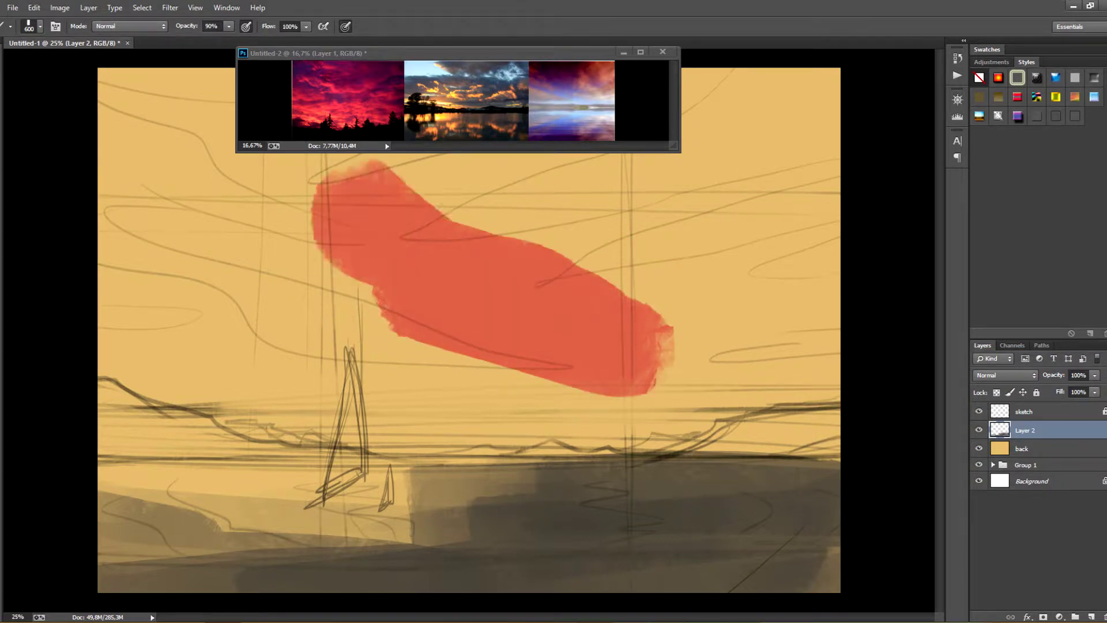
left_click_drag(719, 183, 213, 193)
mouse_move(799, 105)
left_mouse_down()
mouse_move(138, 132)
mouse_move(152, 212)
left_mouse_up()
mouse_move(288, 179)
left_mouse_down()
mouse_move(115, 369)
mouse_move(415, 432)
mouse_move(750, 421)
mouse_move(761, 184)
mouse_move(816, 175)
mouse_move(772, 331)
left_mouse_up()
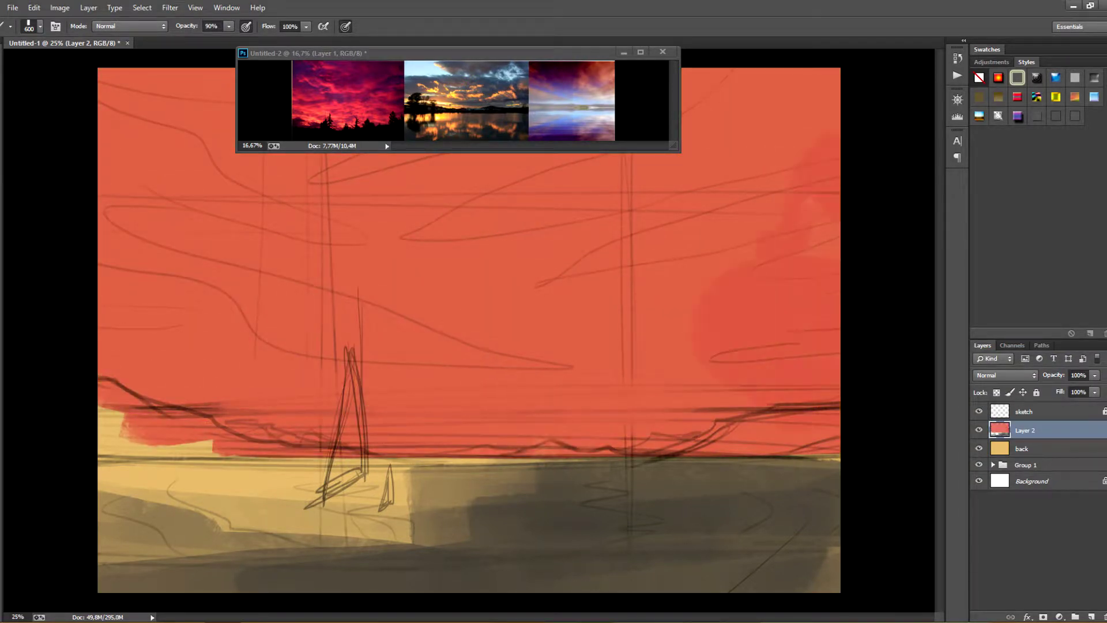
Mix the dark purple #4c2c4c and paint the first cloud strokes in the sky's upper-left corner
key("n")
mouse_move(997, 409)
left_mouse_down()
mouse_move(998, 421)
mouse_move(998, 407)
left_mouse_up()
left_click_drag(916, 489, 908, 482)
key("Return")
left_click_drag(101, 72, 214, 145)
key("ctrl+z")
key("n")
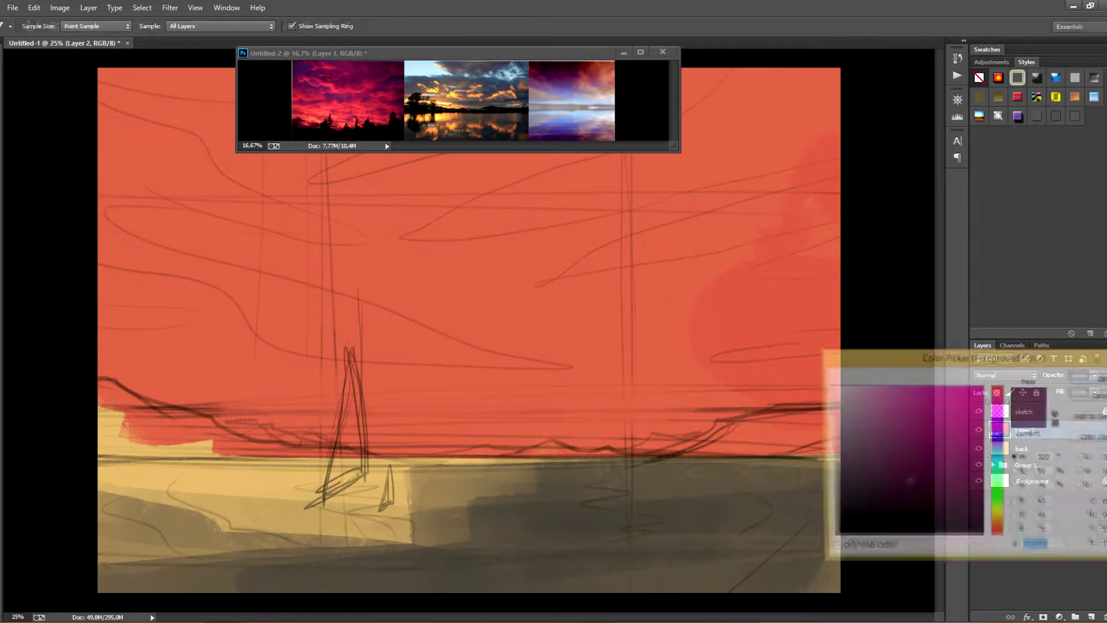
left_click(894, 493)
key("Return")
mouse_move(110, 101)
left_mouse_down()
mouse_move(185, 107)
mouse_move(164, 98)
mouse_move(216, 135)
left_mouse_up()
Switch to a softer, textured brush preset and paint purple clouds in the sky's upper-left and upper-right corners
left_click(40, 27)
double_click(196, 241)
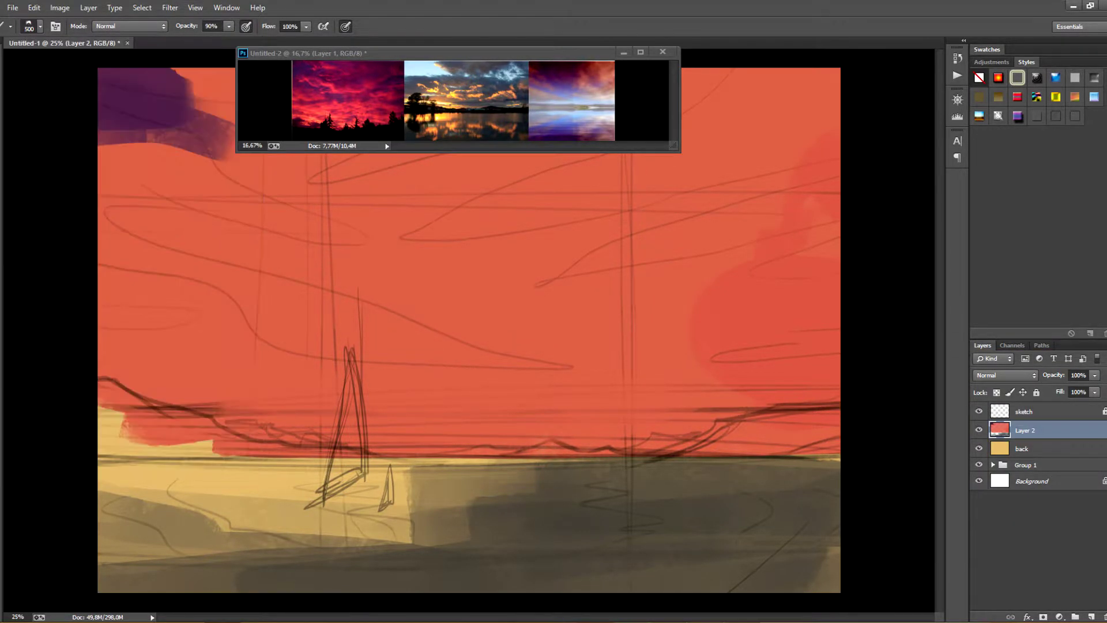
mouse_move(216, 87)
left_mouse_down()
mouse_move(116, 150)
mouse_move(403, 173)
left_mouse_up()
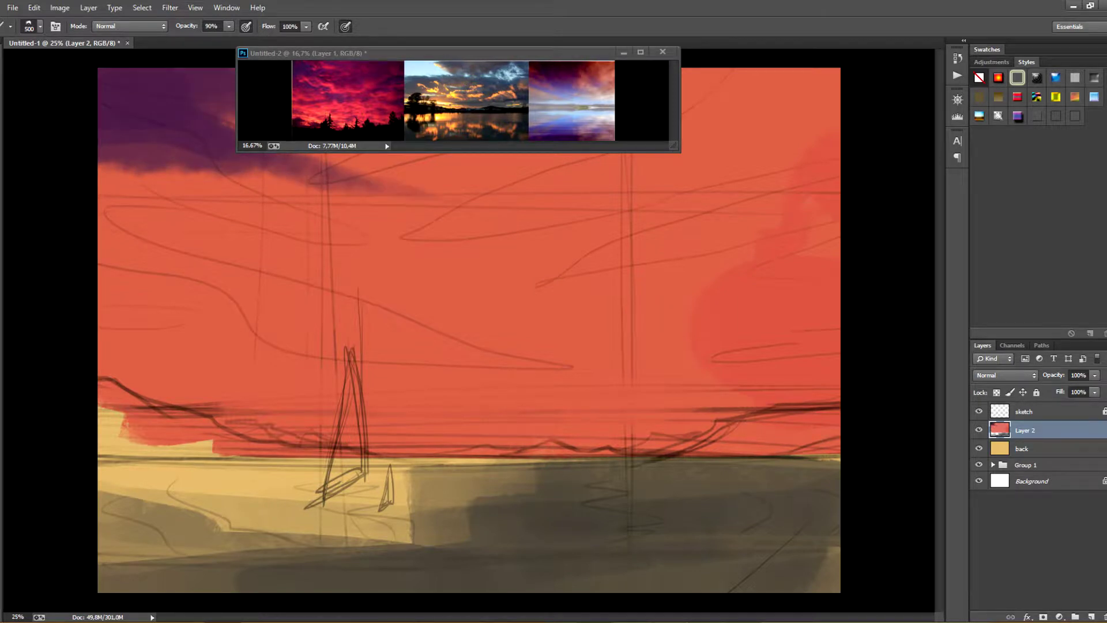
mouse_move(830, 81)
left_mouse_down()
mouse_move(646, 190)
mouse_move(721, 98)
left_mouse_up()
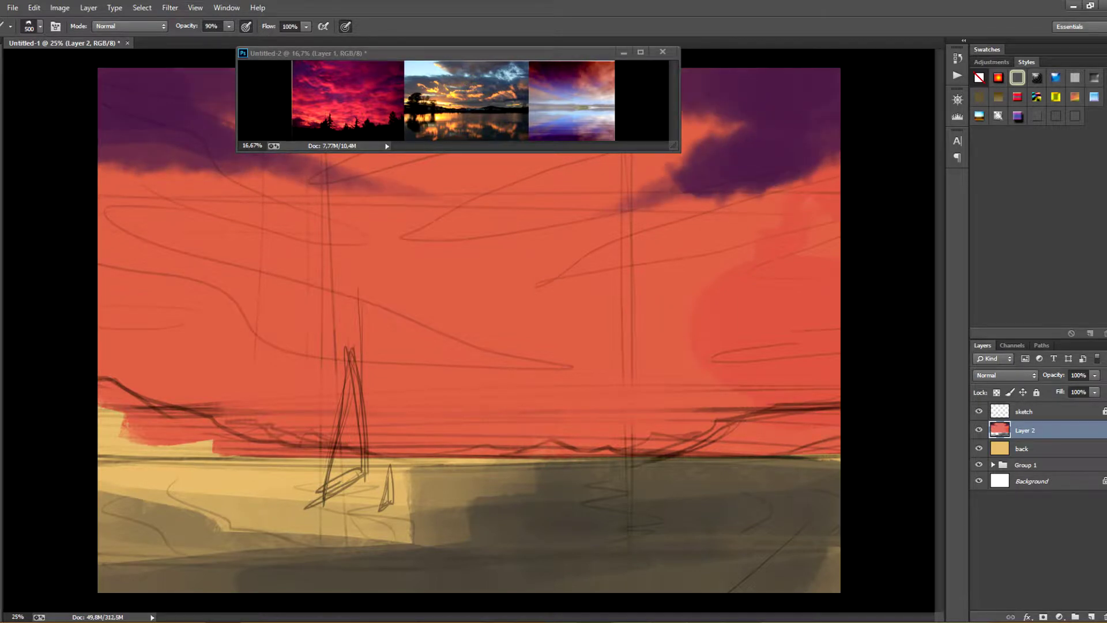
Move the photo window down over the water and extend the purple clouds across the sky's top and down both sides
left_click_drag(404, 53, 423, 424)
mouse_move(225, 104)
left_mouse_down()
mouse_move(519, 90)
mouse_move(357, 144)
mouse_move(663, 98)
left_mouse_up()
left_click_drag(271, 126, 323, 150)
left_click_drag(830, 153, 801, 179)
mouse_move(115, 165)
left_mouse_down()
mouse_move(116, 248)
mouse_move(219, 265)
left_mouse_up()
left_click_drag(824, 248, 779, 277)
Set the foreground colour to a light peach-orange around #ef9673
left_click(1, 369)
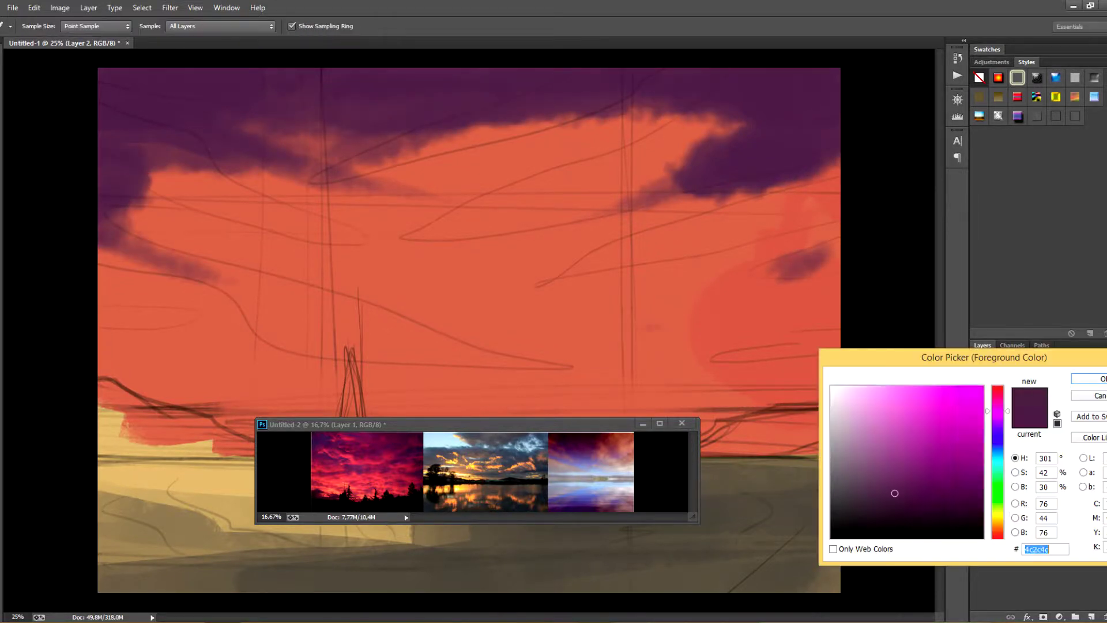
left_click(997, 513)
left_click_drag(997, 513, 997, 520)
left_click(934, 399)
left_click(998, 531)
left_click(909, 395)
left_click(997, 530)
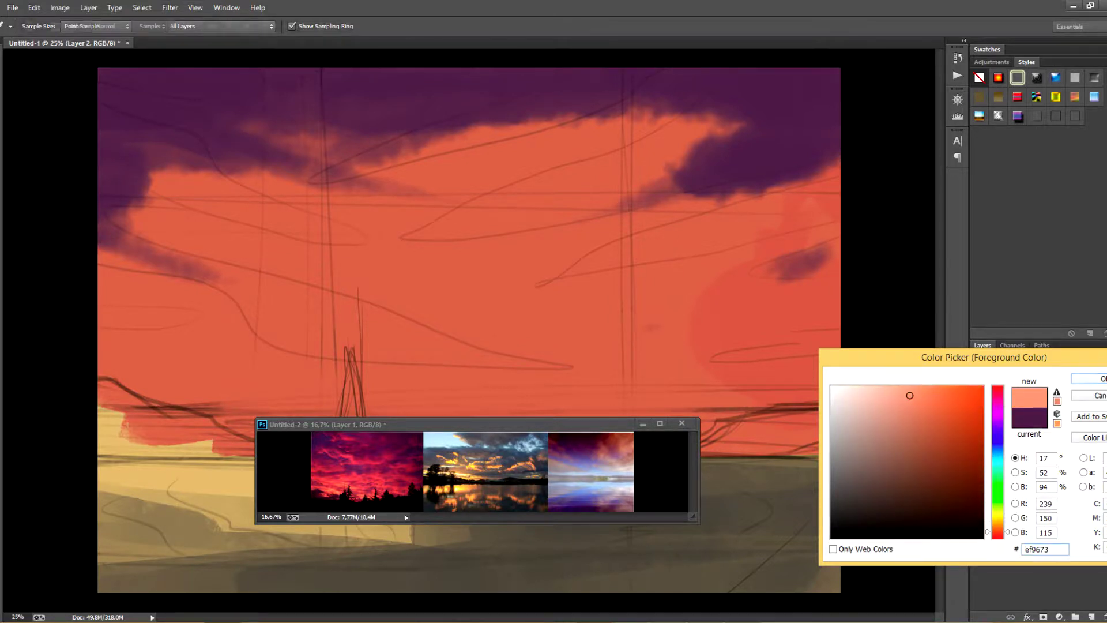
left_click(1090, 379)
Undo a test stroke above the right-hand hills and shift the peach colour's hue slightly towards yellow
mouse_move(678, 346)
left_mouse_down()
mouse_move(363, 409)
mouse_move(750, 392)
left_mouse_up()
key("ctrl+z")
left_click(2, 369)
left_click(997, 529)
left_click(1090, 378)
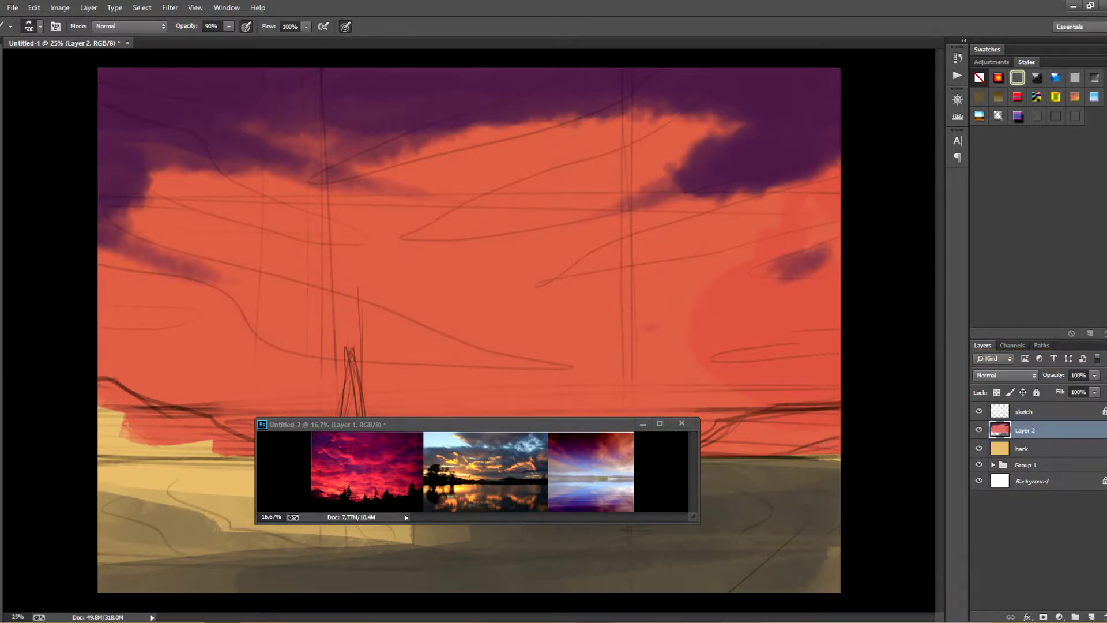
Paint glowing peach clouds above the horizon, rising from the left hills and towards the right of centre
left_click_drag(472, 395, 576, 366)
left_click_drag(623, 349, 415, 409)
left_click_drag(490, 424, 486, 479)
mouse_move(461, 418)
left_mouse_down()
mouse_move(409, 444)
mouse_move(657, 415)
left_mouse_up()
left_click_drag(611, 432, 294, 415)
left_click_drag(478, 420, 225, 407)
left_click_drag(149, 369, 398, 398)
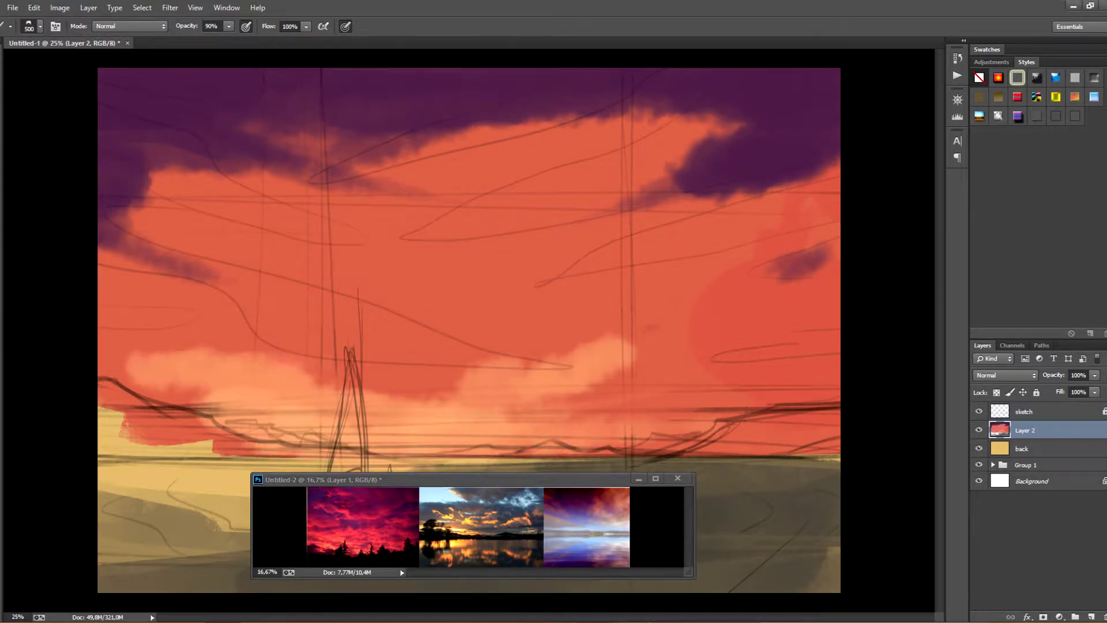
Blend the upper parts of the peach clouds into the coral sky, keeping the brightest glow along the horizon
left_click_drag(294, 374, 421, 378)
left_click_drag(421, 386, 173, 381)
left_click_drag(438, 403, 606, 369)
left_click_drag(617, 351, 490, 369)
mouse_move(571, 392)
left_mouse_down()
mouse_move(525, 401)
mouse_move(658, 404)
left_mouse_up()
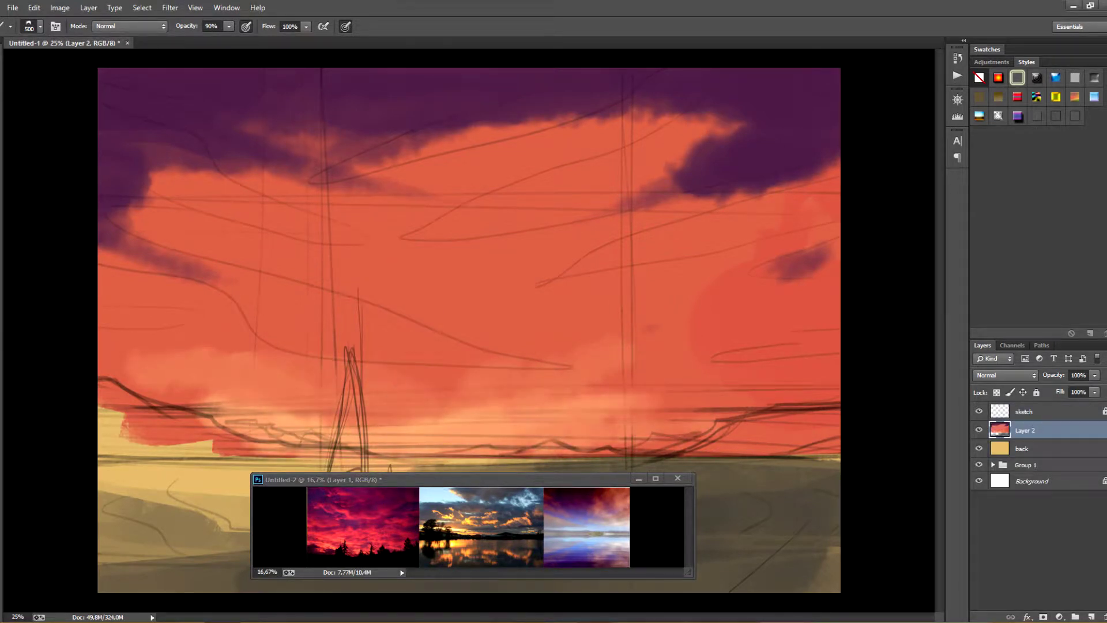
left_click_drag(213, 199, 461, 208)
left_click_drag(715, 231, 323, 318)
key("ctrl+alt+z")
key("ctrl+alt+z")
Glaze translucent purple over the middle of the sky with a 1500 px brush at 20% opacity
key("2")
key("bracketright")
key("bracketright")
key("bracketright")
key("bracketright")
key("bracketright")
key("bracketright")
left_click_drag(328, 248, 464, 248)
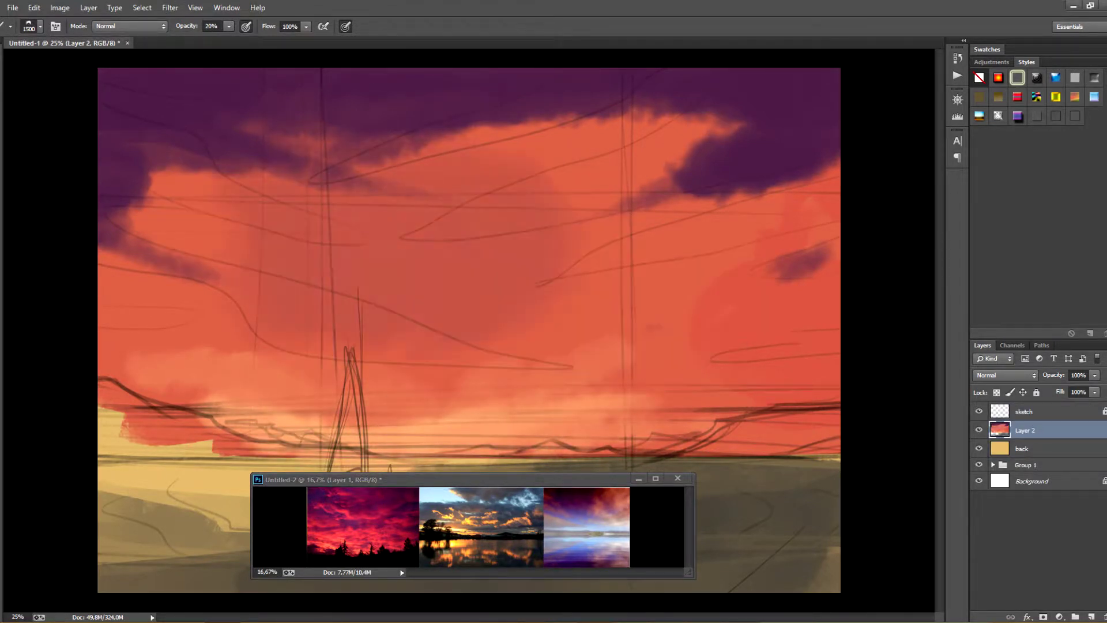
Extend the purple glaze across the centre and upper middle of the sky, raising the brush opacity to 30%
left_click_drag(415, 288, 732, 216)
left_click_drag(372, 199, 588, 193)
key("3")
left_click_drag(369, 242, 605, 144)
left_click_drag(714, 127, 375, 231)
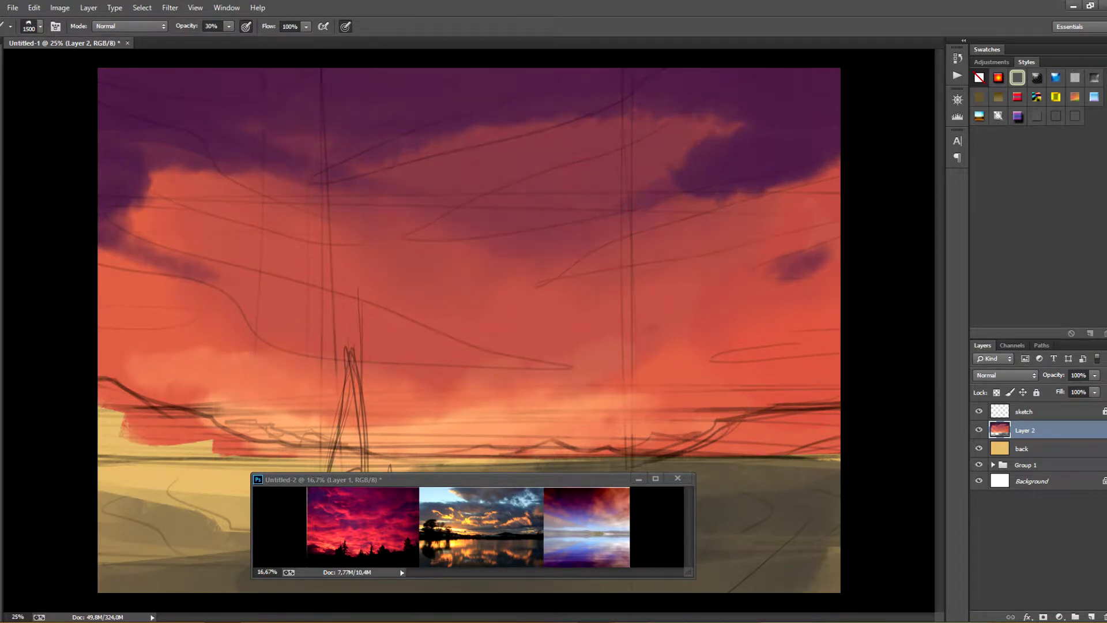
Spread the translucent purple towards both sides of the sky to soften the edges of the dark clouds
left_click_drag(392, 271, 490, 230)
left_click_drag(363, 185, 104, 311)
left_click_drag(260, 202, 104, 299)
left_click_drag(836, 161, 640, 306)
left_click_drag(583, 145, 346, 248)
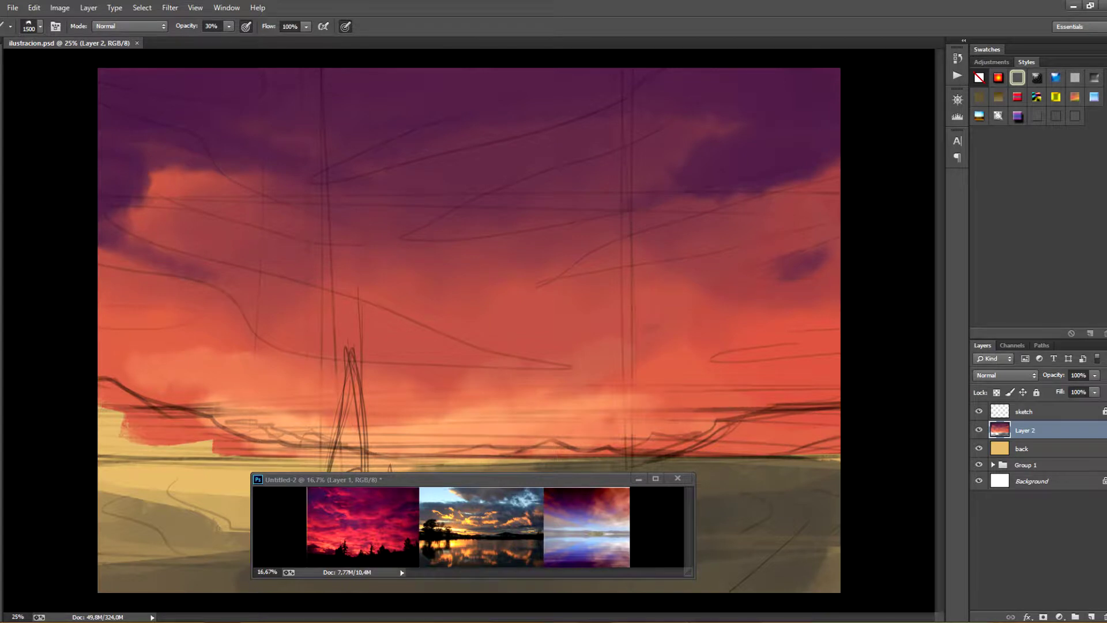
Block in the left hill in near-black with a 150 px brush at 70% opacity
left_click(40, 27)
left_click(131, 323)
left_click(611, 421)
left_click(1, 369)
left_click(901, 532)
key("Return")
key("ctrl+z")
mouse_move(106, 409)
left_mouse_down()
mouse_move(170, 425)
mouse_move(110, 399)
mouse_move(206, 429)
left_mouse_up()
key("7")
left_click_drag(208, 441, 103, 450)
left_click_drag(164, 430, 245, 449)
left_click_drag(248, 446, 103, 424)
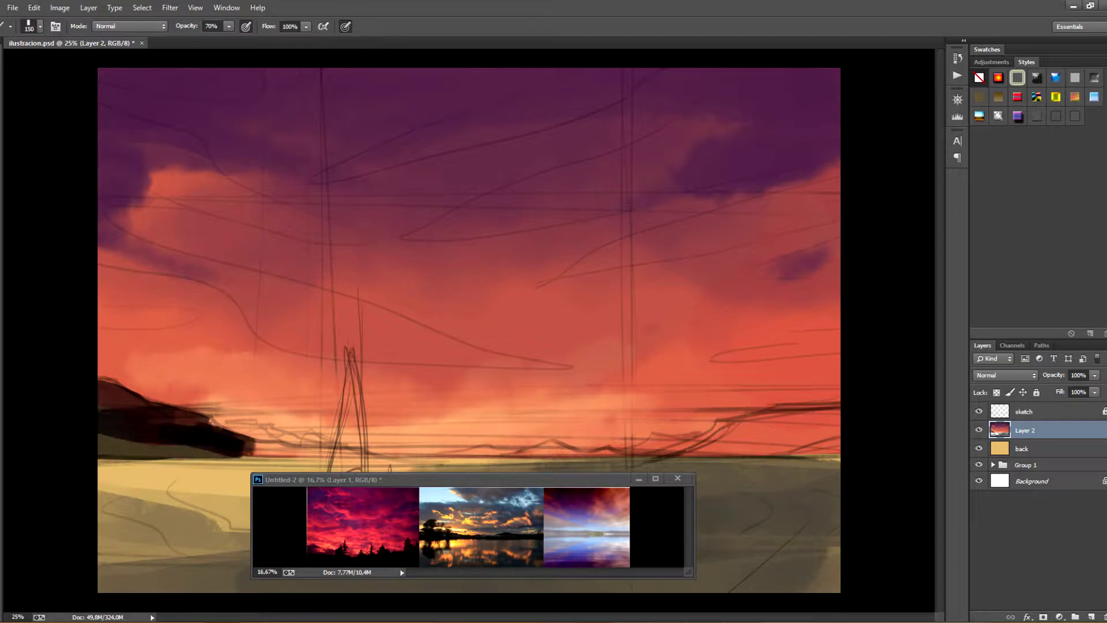
Paint the dark hills along the rest of the horizon and on the right shore, using a 90 px brush for the thin distant strip
left_click_drag(104, 385, 193, 419)
left_click_drag(117, 439, 213, 451)
left_click_drag(231, 439, 348, 450)
left_click_drag(836, 416, 712, 435)
mouse_move(695, 443)
left_mouse_down()
mouse_move(836, 445)
mouse_move(631, 448)
left_mouse_up()
key("bracketleft")
key("bracketleft")
key("bracketleft")
left_click_drag(695, 450, 523, 444)
left_click_drag(562, 450, 309, 438)
mouse_move(312, 439)
left_mouse_down()
mouse_move(216, 417)
mouse_move(372, 451)
mouse_move(628, 456)
left_mouse_up()
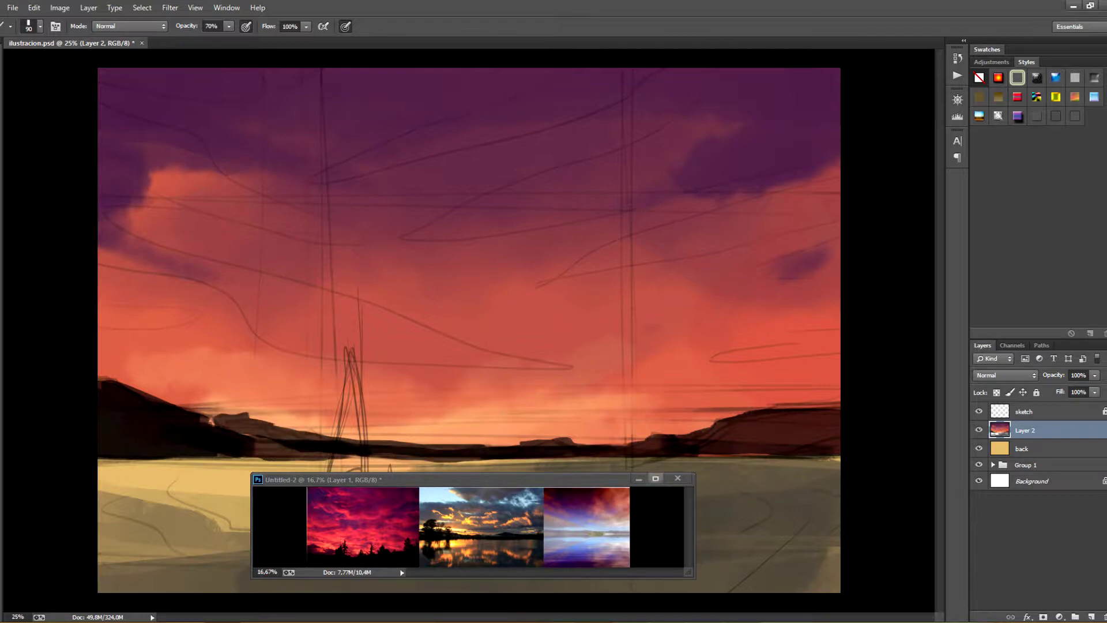
Move the reference photos off the water and paint black silhouettes of the sailboat and the small sail beside it
left_click(979, 411)
left_click(978, 411)
left_click_drag(404, 479, 543, 218)
left_click(343, 470)
mouse_move(341, 473)
left_mouse_down()
mouse_move(354, 350)
mouse_move(331, 493)
mouse_move(363, 461)
left_mouse_up()
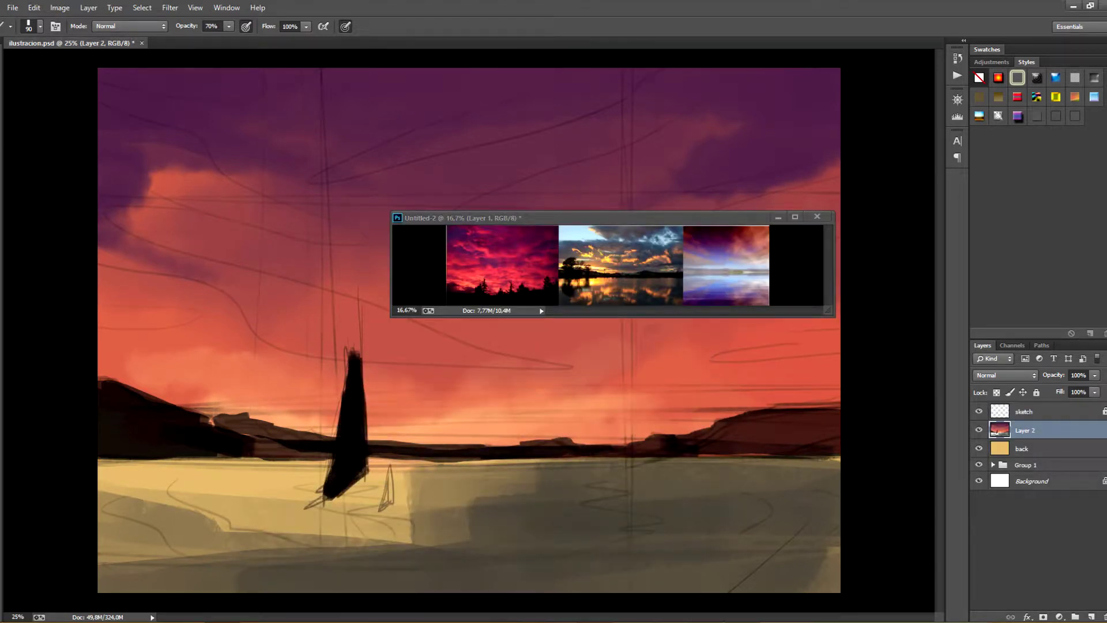
mouse_move(346, 362)
left_mouse_down()
mouse_move(335, 461)
mouse_move(385, 508)
left_mouse_up()
Refine the small sail into a pointed triangle and sharpen the sailboat's hull tip with a 45 px brush
left_click(404, 486, "alt")
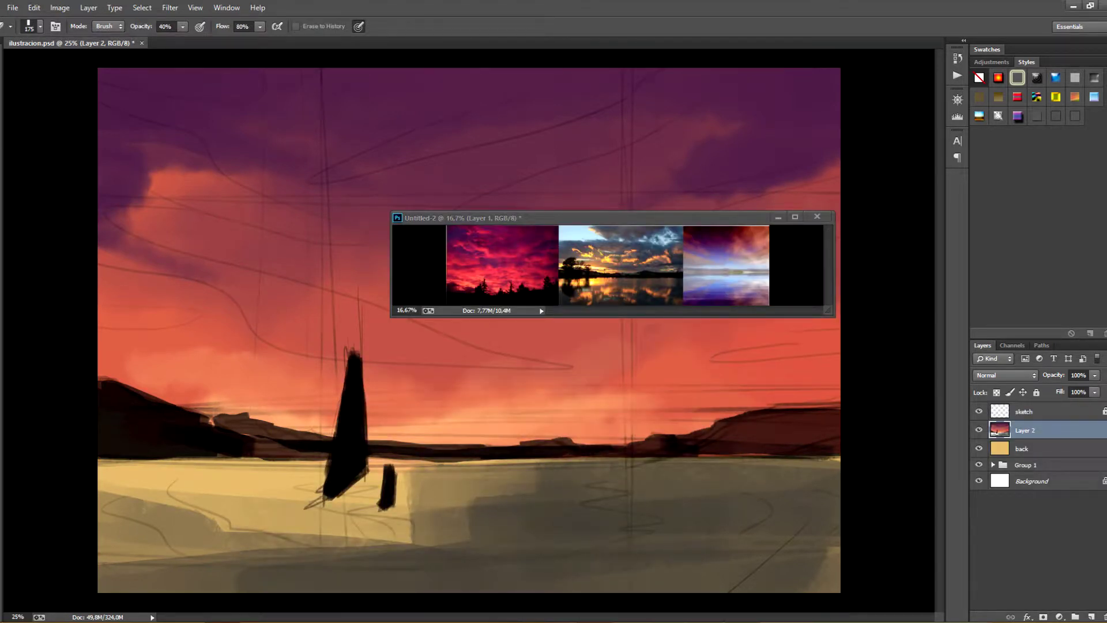
key("bracketleft")
key("bracketleft")
key("bracketleft")
key("bracketleft")
key("bracketleft")
mouse_move(396, 466)
left_mouse_down()
mouse_move(397, 508)
mouse_move(308, 506)
left_mouse_up()
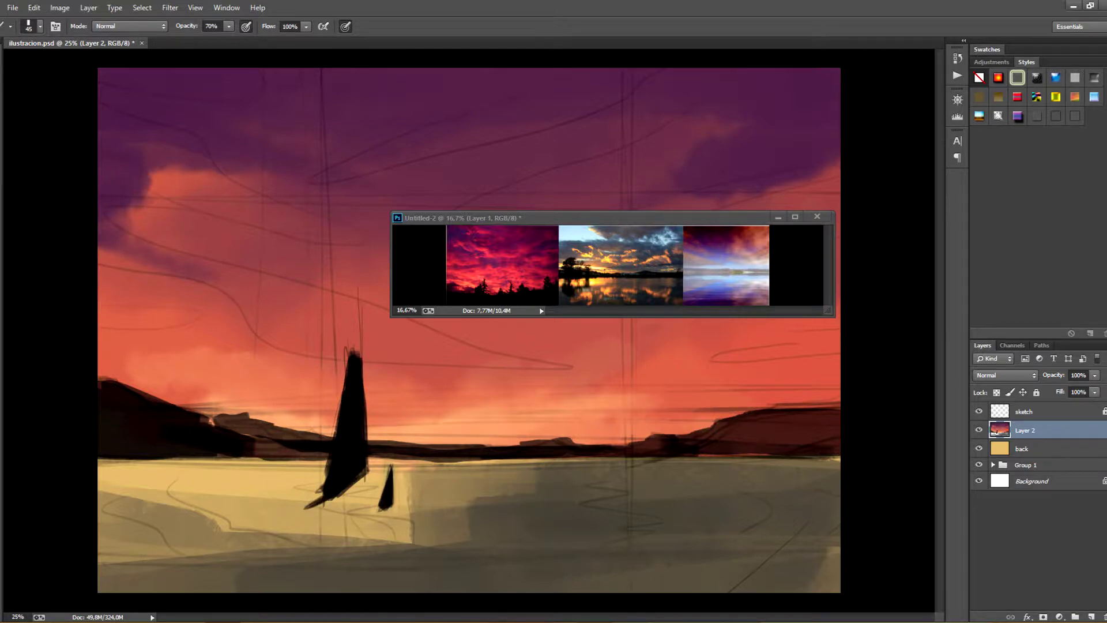
Fill the sail with dark reddish brown, trim its right edge with sky colour, and hide the sketch layer
left_click_drag(352, 377, 354, 473)
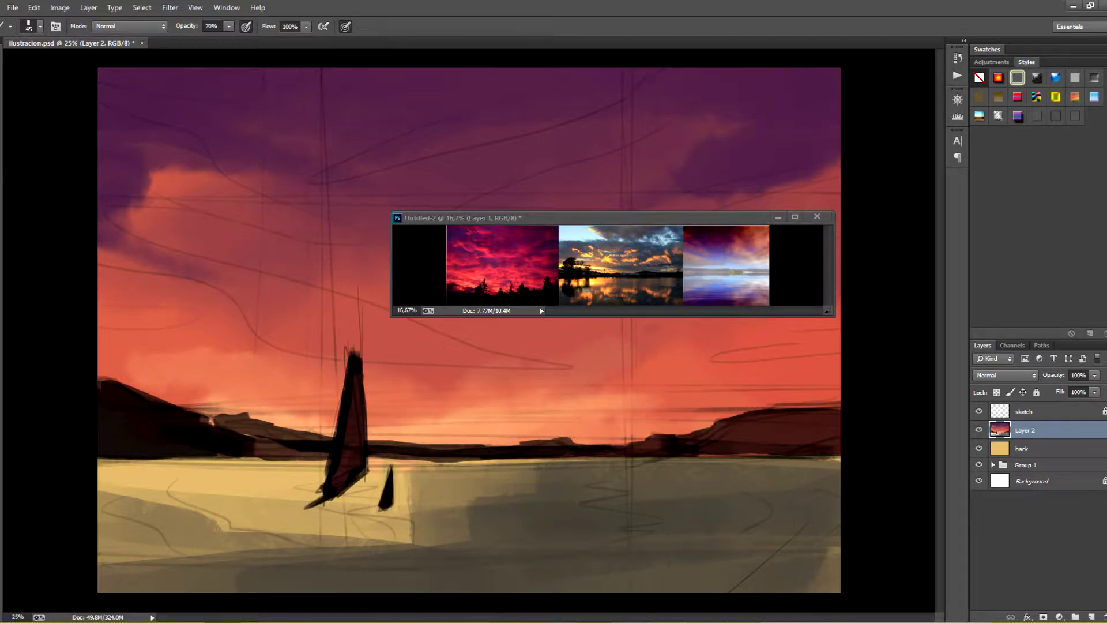
left_click_drag(351, 363, 335, 476)
left_click(978, 411)
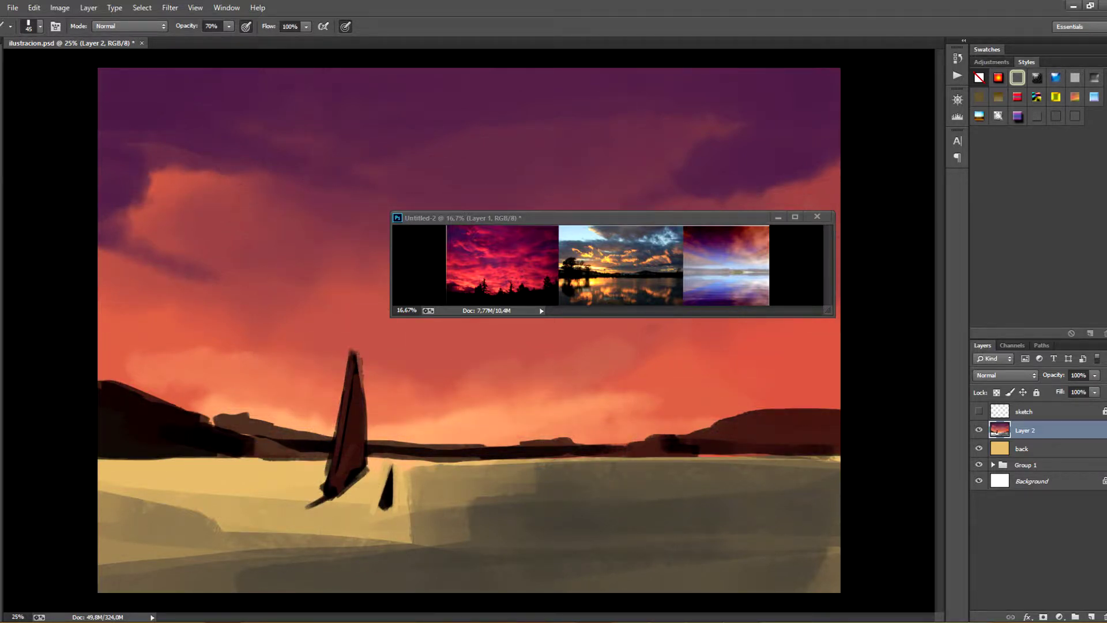
left_click_drag(361, 351, 371, 440)
left_click(978, 411)
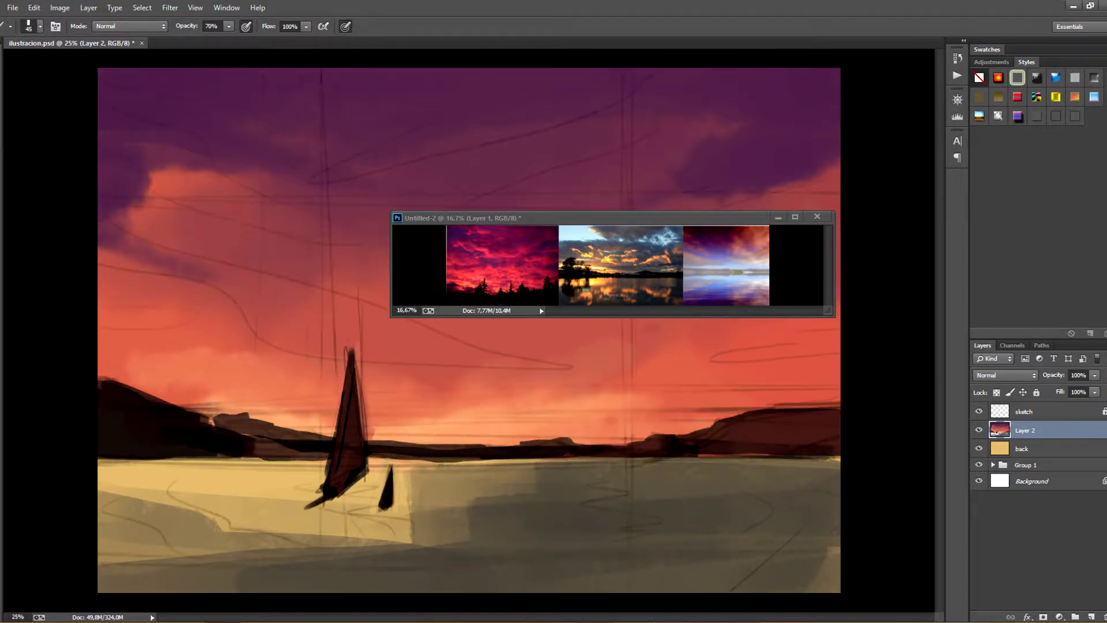
left_click(978, 411)
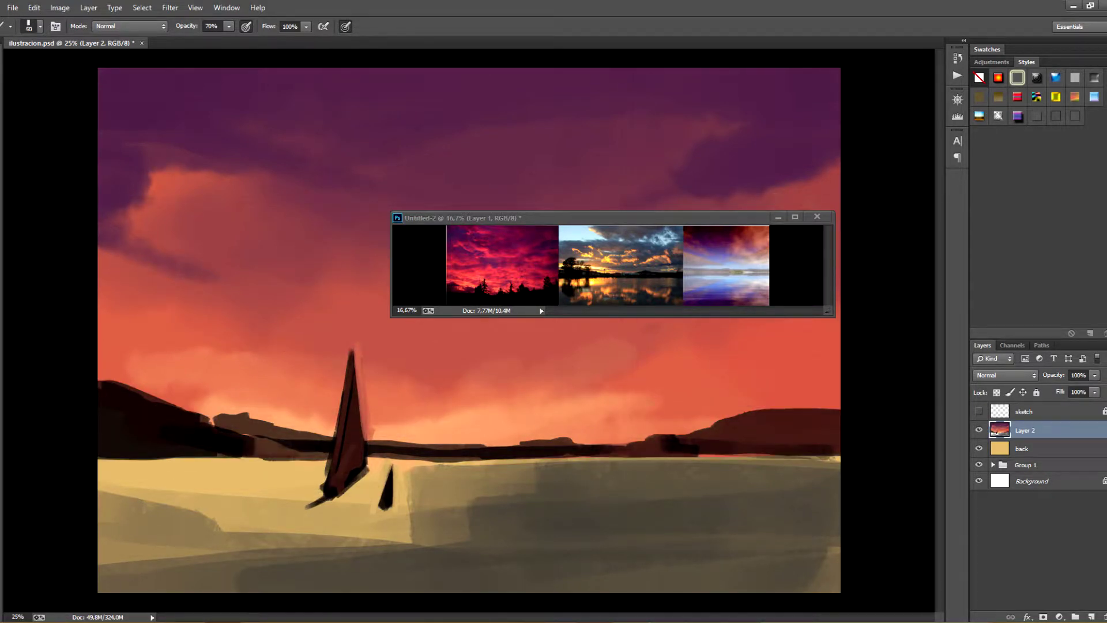
Blend the hard-edged water patches into soft horizontal strokes with a 500 px brush, undoing the last stroke
left_click_drag(418, 510, 611, 523)
left_click_drag(490, 490, 476, 516)
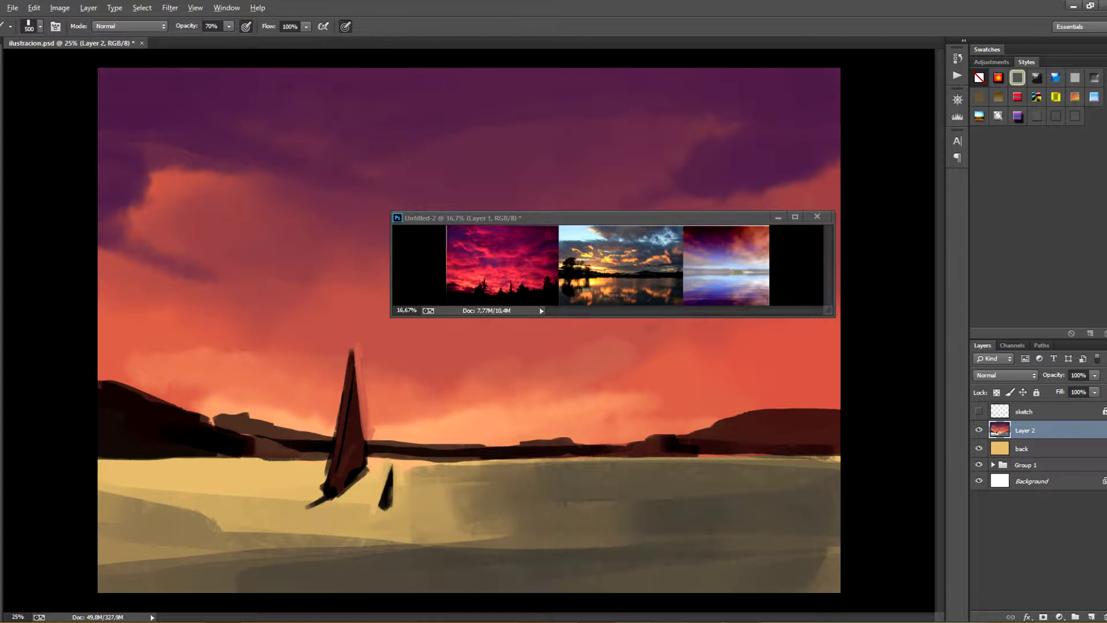
mouse_move(167, 513)
left_mouse_down()
mouse_move(369, 545)
mouse_move(404, 562)
left_mouse_up()
left_click(383, 566, "alt")
left_click_drag(323, 565, 542, 565)
left_click_drag(430, 568, 484, 562)
mouse_move(383, 533)
left_mouse_down()
mouse_move(501, 542)
mouse_move(343, 536)
left_mouse_up()
left_click_drag(349, 539, 531, 545)
key("ctrl+z")
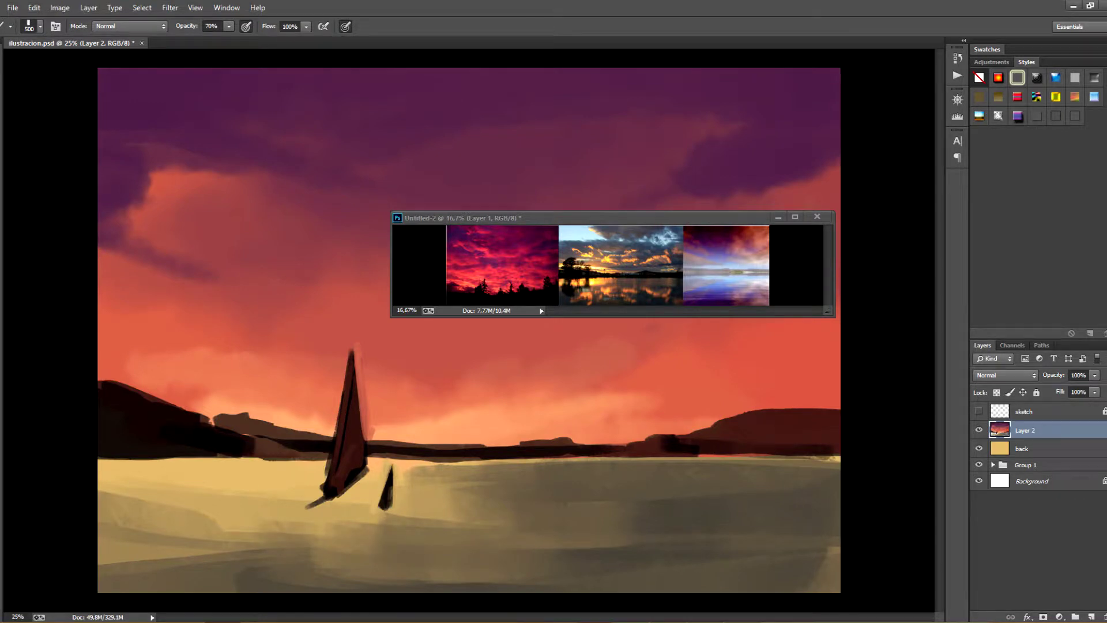
Paint warm yellow light on the water left of the sailboat and in the clouds along the horizon
key("Return")
left_click_drag(265, 515, 323, 501)
left_click_drag(196, 530, 115, 576)
key("ctrl+z")
left_click_drag(213, 504, 130, 505)
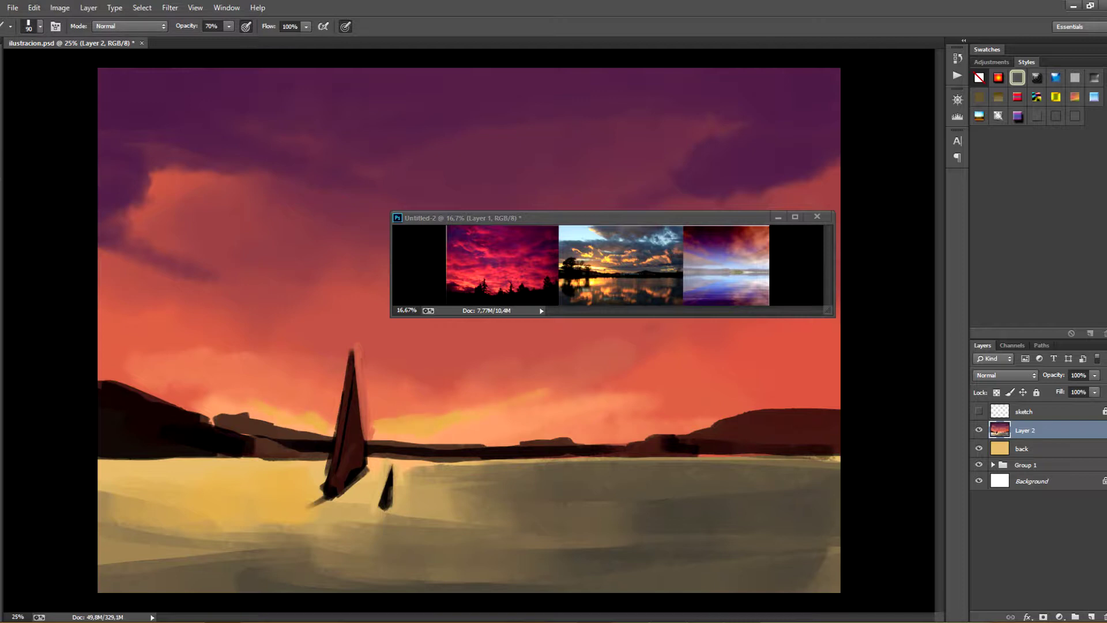
Glaze reddish and purple tones over the right-hand water with a 900 px brush, finishing at 20% opacity, and save the painting
left_click_drag(349, 568, 248, 574)
key("ctrl+z")
key("bracketright")
left_click(39, 27)
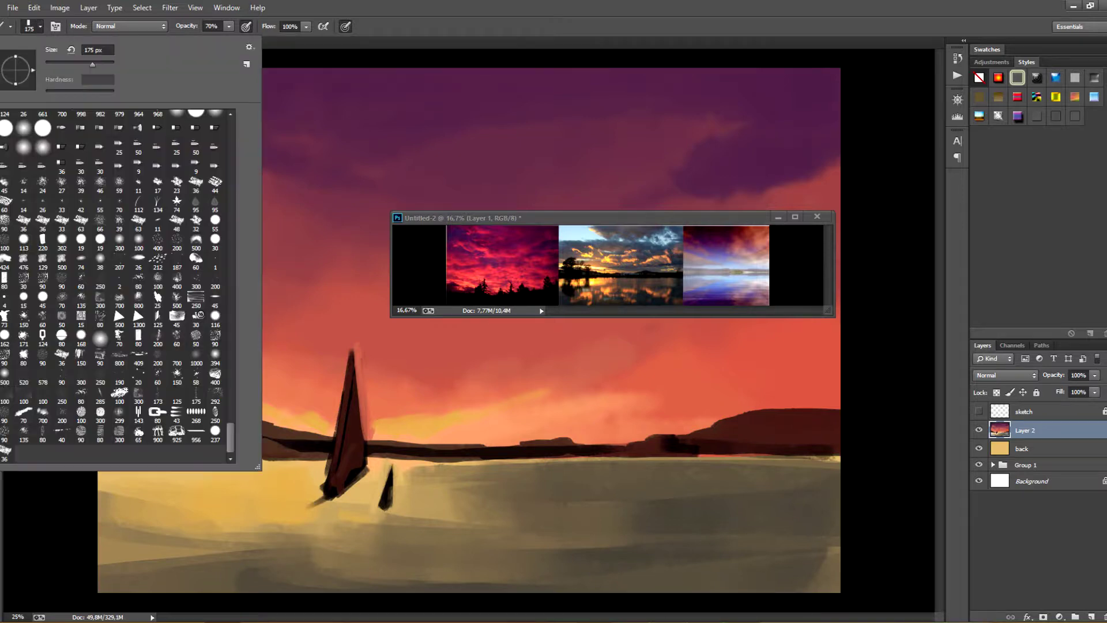
double_click(196, 238)
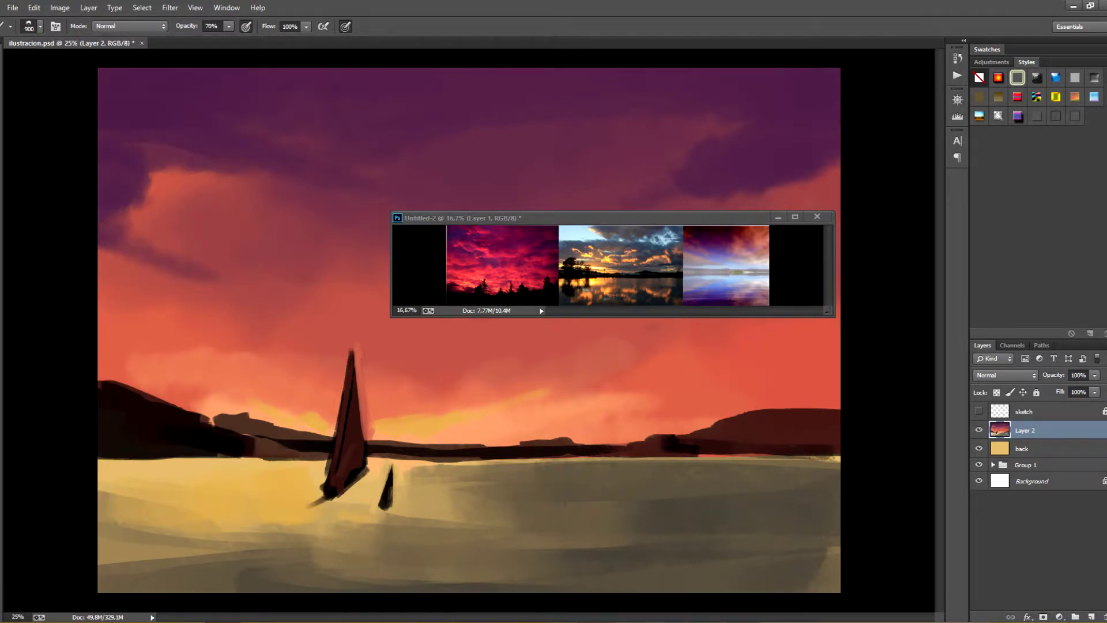
key("ctrl+z")
mouse_move(413, 530)
left_mouse_down()
mouse_move(632, 531)
mouse_move(299, 568)
mouse_move(766, 554)
mouse_move(824, 568)
left_mouse_up()
key("2")
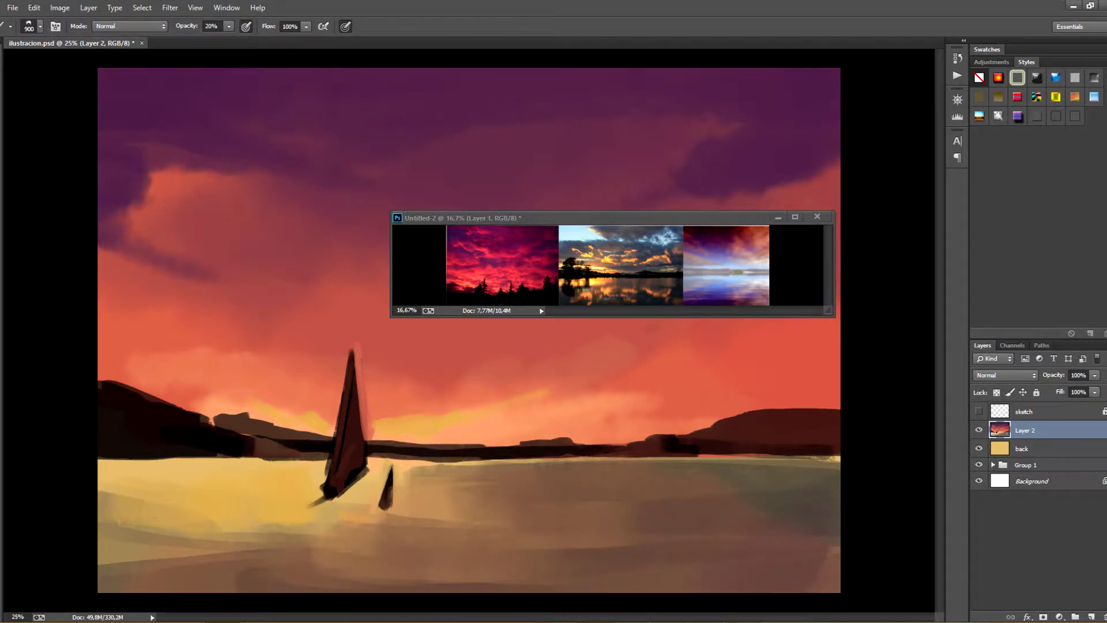
left_click_drag(675, 585, 807, 570)
key("ctrl+s")
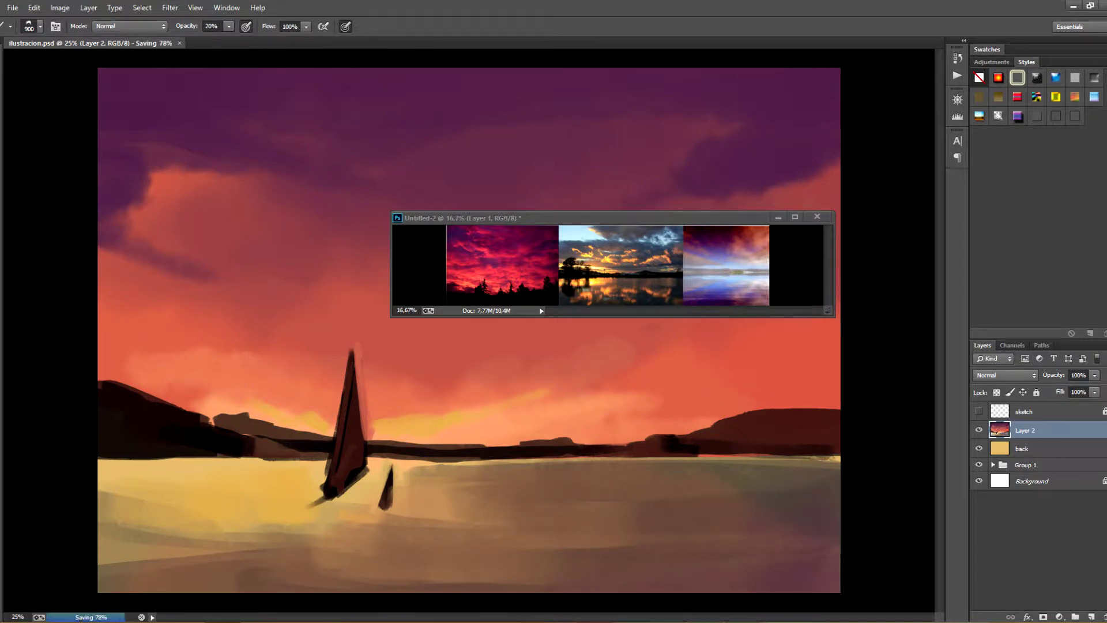
Try purple cloud streaks in the sky above the sailboat with a 400 px brush at 50% opacity
key("bracketleft")
key("bracketleft")
key("bracketleft")
key("bracketleft")
key("bracketleft")
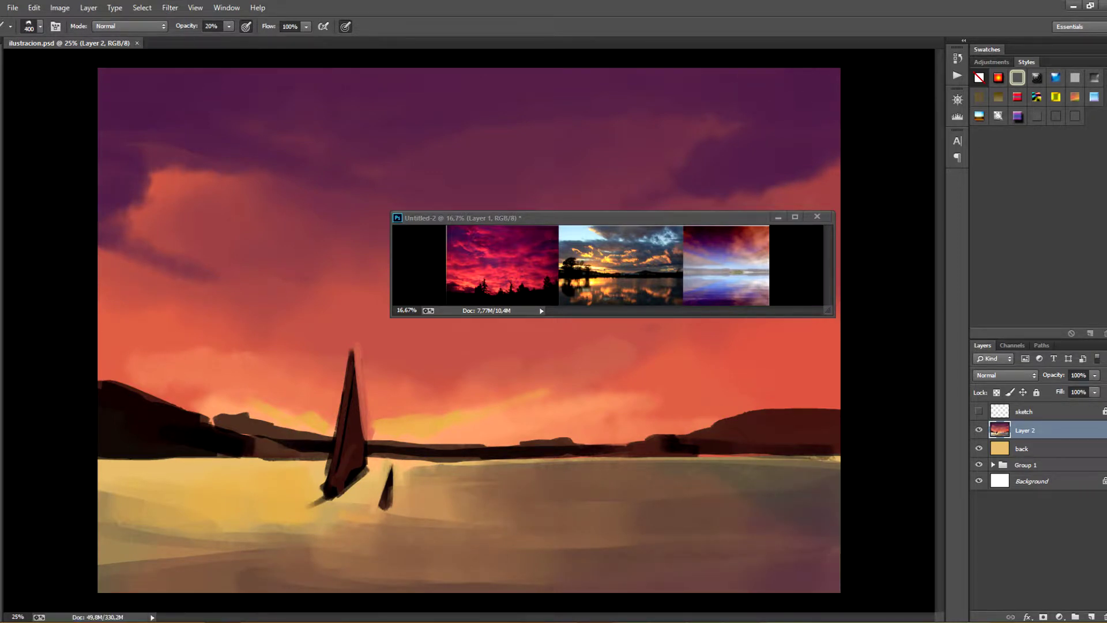
left_click_drag(385, 315, 300, 253)
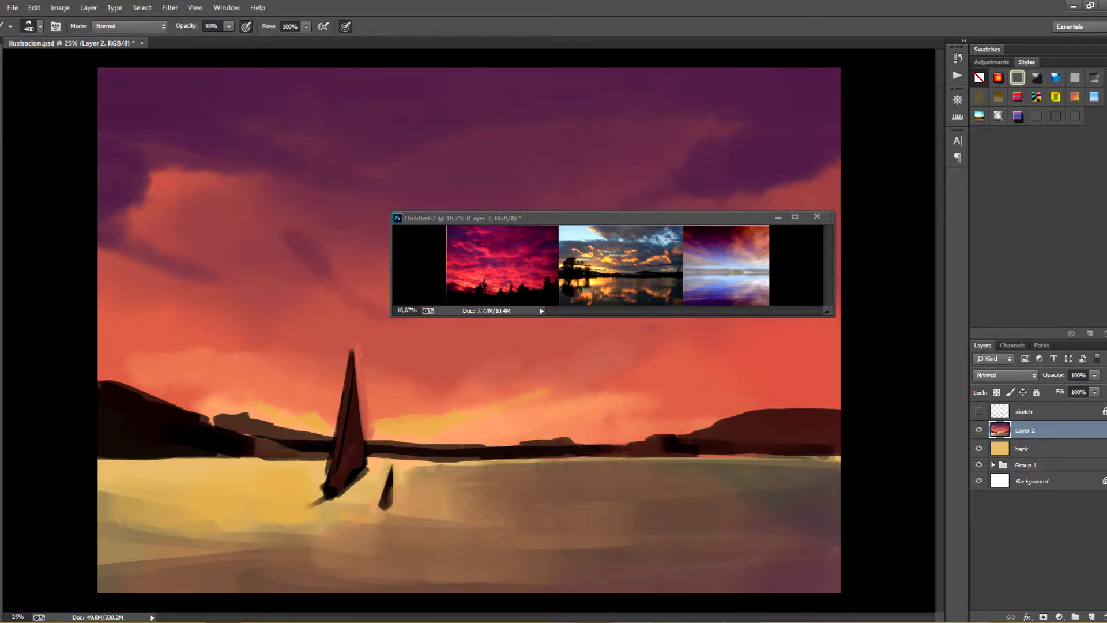
left_click_drag(459, 329, 344, 286)
key("ctrl+alt+z")
key("ctrl+alt+z")
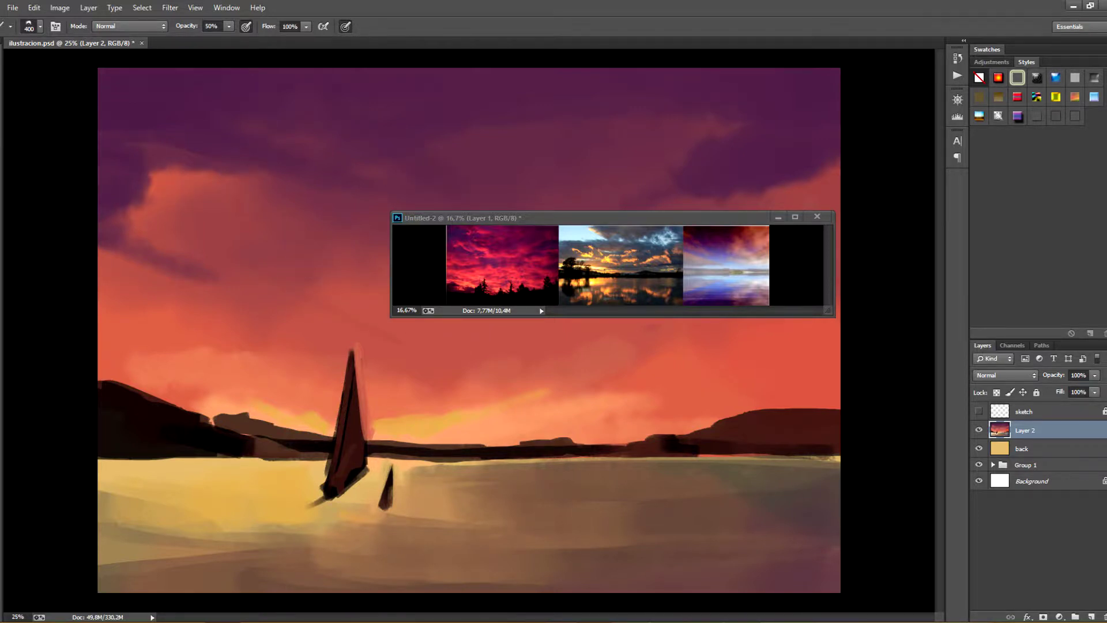
Pick a dark blue and paint a cloud wedge descending from the top centre of the sky, extending it along the upper edge
left_click(1, 357)
left_click(996, 424)
left_click(899, 505)
key("Return")
left_click_drag(326, 72, 348, 82)
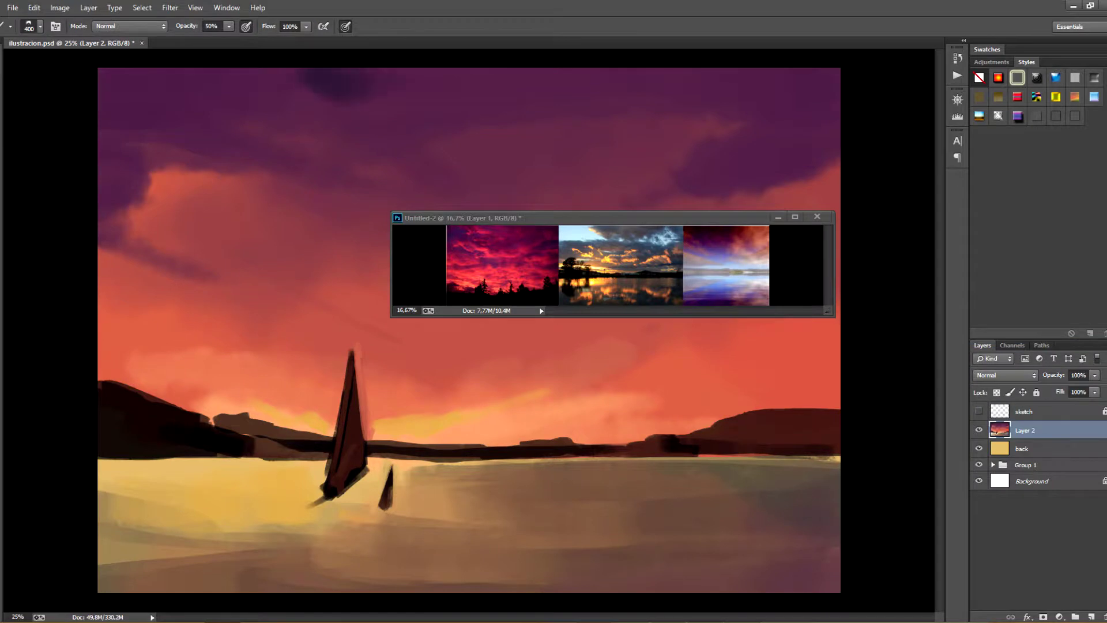
left_click_drag(420, 70, 346, 114)
left_click_drag(262, 72, 362, 140)
left_click_drag(446, 205, 381, 109)
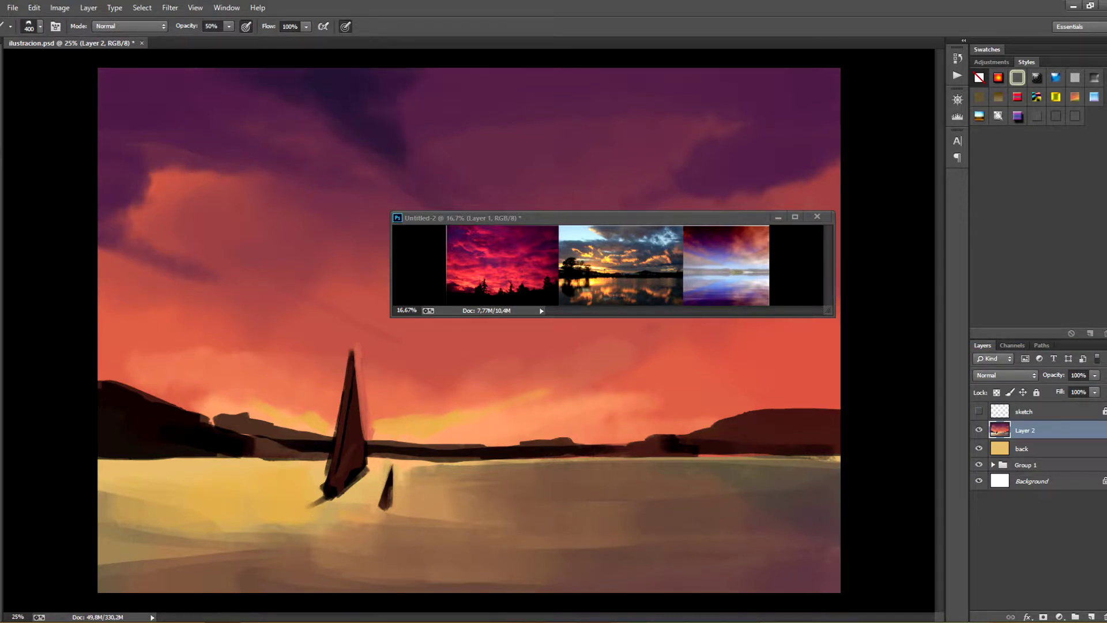
left_click_drag(652, 72, 723, 101)
left_click_drag(634, 103, 415, 72)
left_click_drag(616, 72, 397, 130)
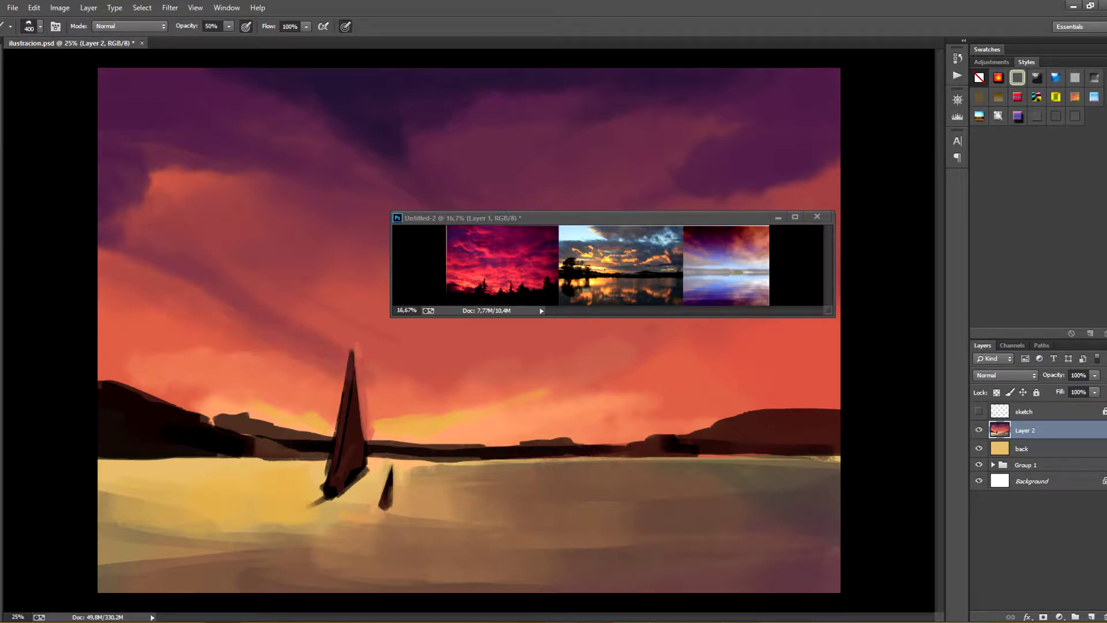
Move the reference photos down and paint diagonal purple streaks through the coral sky right of the sailboat
left_click_drag(461, 217, 456, 556)
left_click_drag(684, 188, 628, 207)
left_click_drag(617, 274, 539, 306)
left_click_drag(527, 303, 435, 369)
left_click_drag(672, 280, 625, 295)
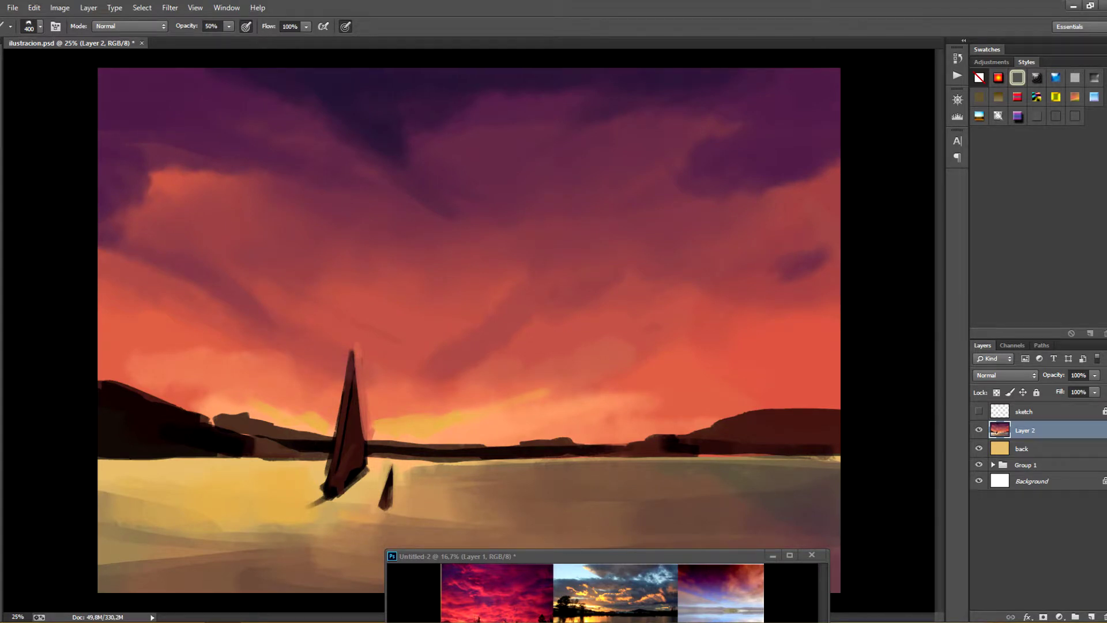
Add a purple streak to the upper middle clouds and soften that area with coral and purple using a 700 px brush
mouse_move(481, 95)
left_mouse_down()
mouse_move(576, 92)
mouse_move(571, 122)
mouse_move(464, 212)
left_mouse_up()
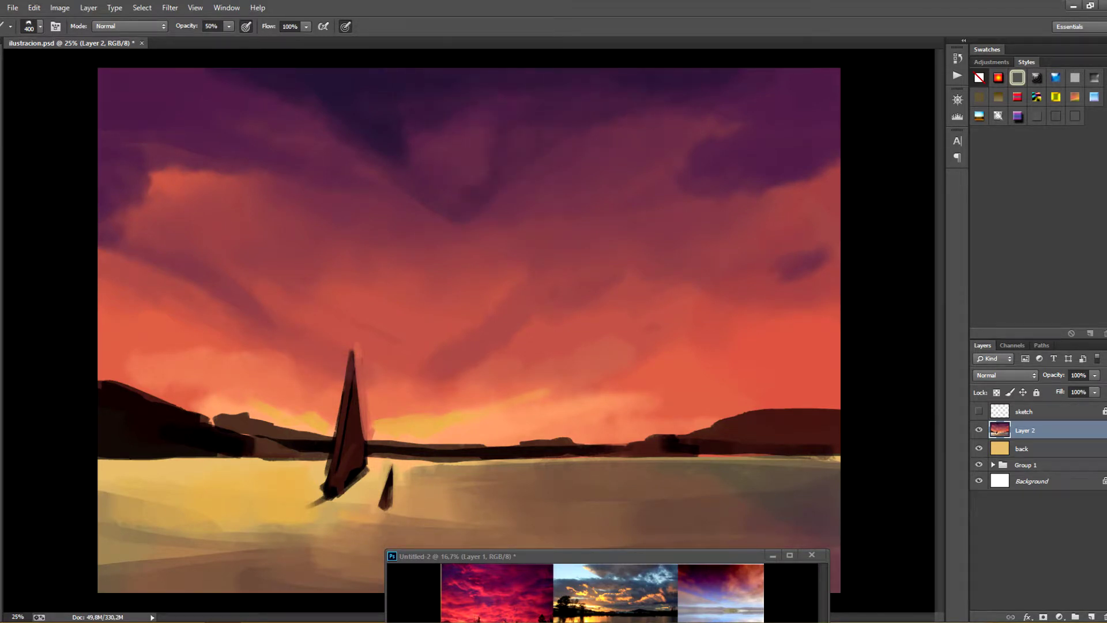
left_click_drag(490, 124, 431, 256)
key("ctrl+z")
left_click_drag(577, 555, 648, 397)
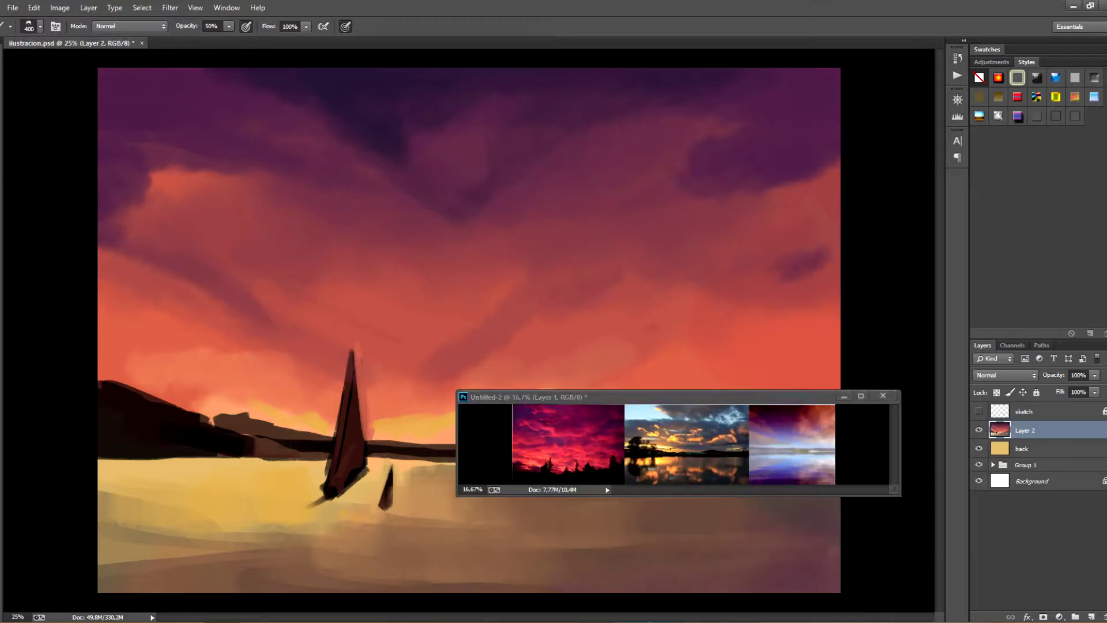
key("bracketright")
key("bracketright")
key("bracketright")
left_click_drag(407, 274, 441, 217)
left_click_drag(534, 230, 571, 219)
Enlarge the reference photos to 50% to examine the tree line in the lake sunset picture
right_click(106, 190)
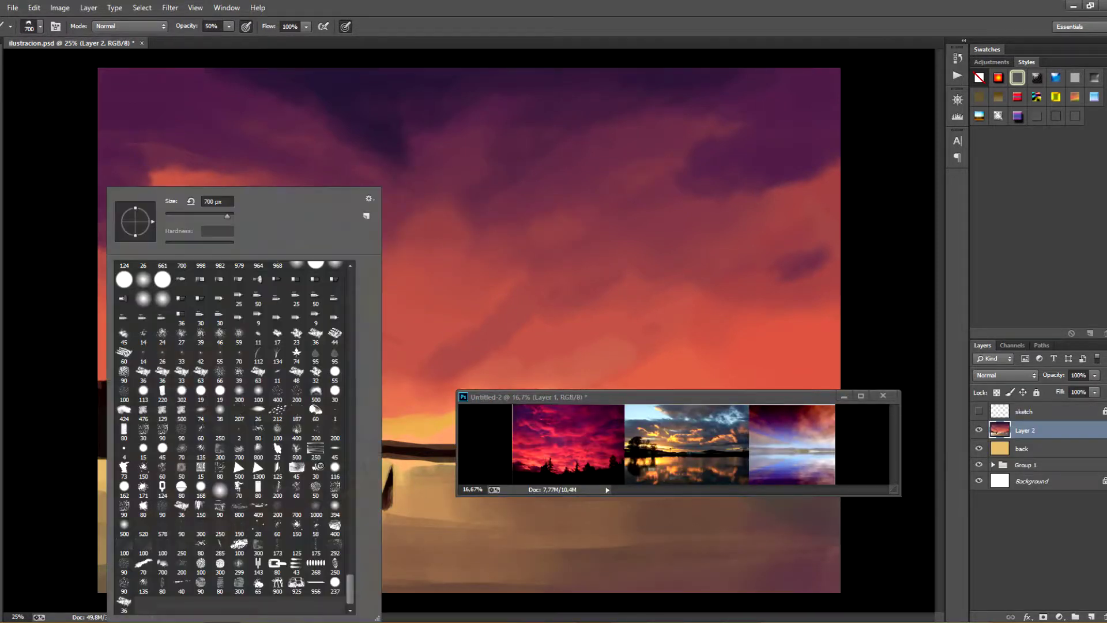
key("Escape")
left_click_drag(634, 397, 640, 402)
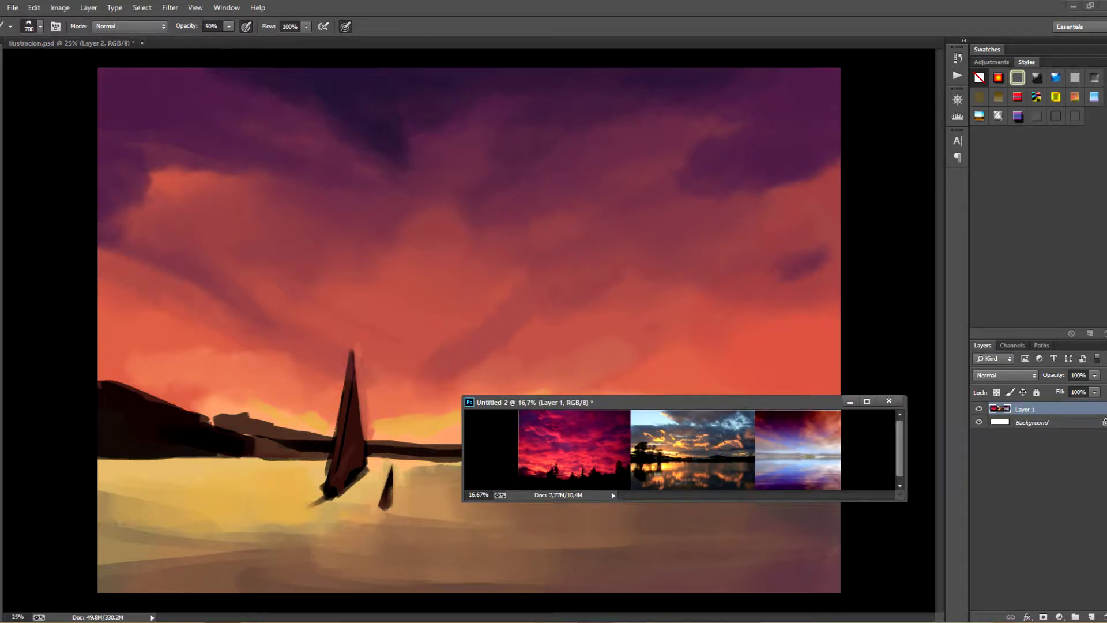
key("ctrl+plus")
key("ctrl+plus")
key("ctrl+plus")
scroll(679, 449, "down", 1)
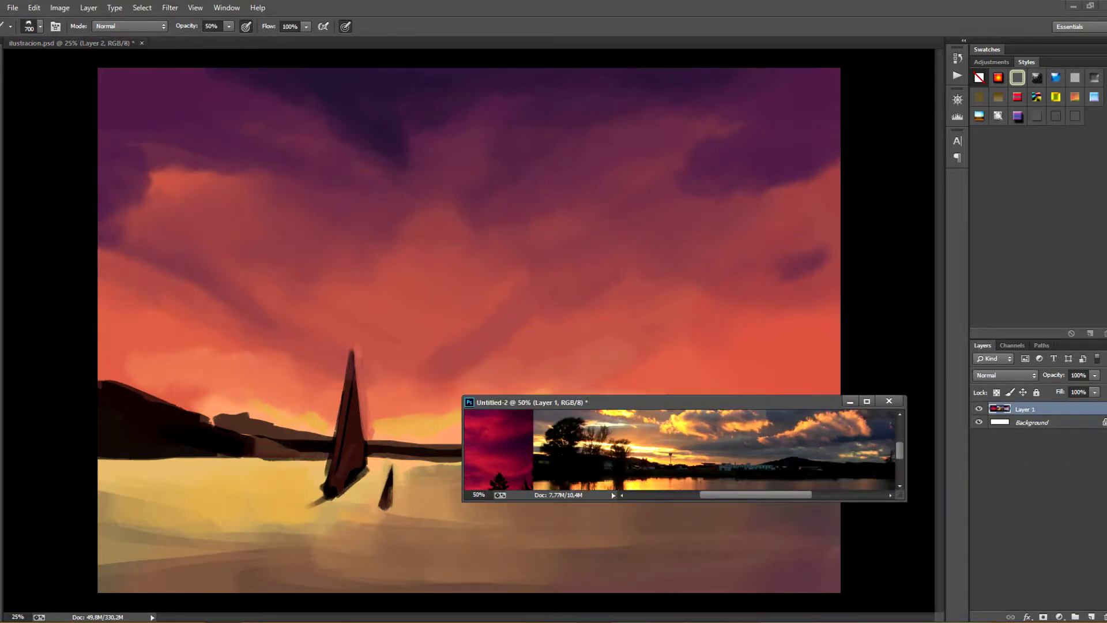
Return to ilustracion.psd and paint rough tree shapes along the left hills in their sampled dark colour with a 200 px textured brush
left_click(71, 43)
left_click(40, 26)
double_click(195, 301)
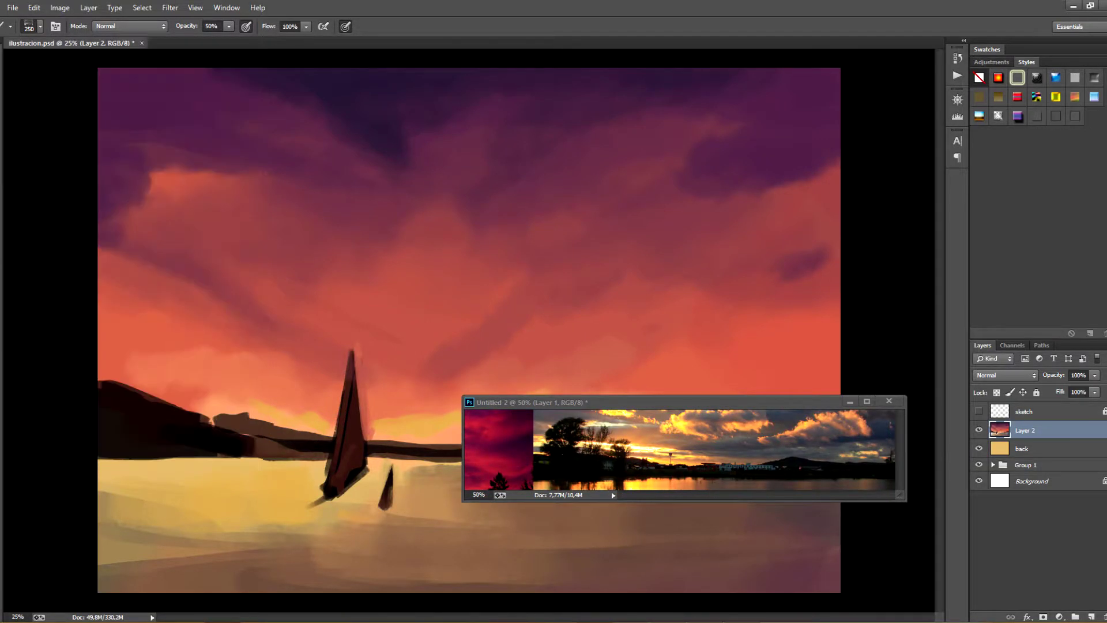
left_click(153, 422, "alt")
mouse_move(135, 395)
left_mouse_down()
mouse_move(178, 393)
mouse_move(222, 420)
mouse_move(303, 426)
left_mouse_up()
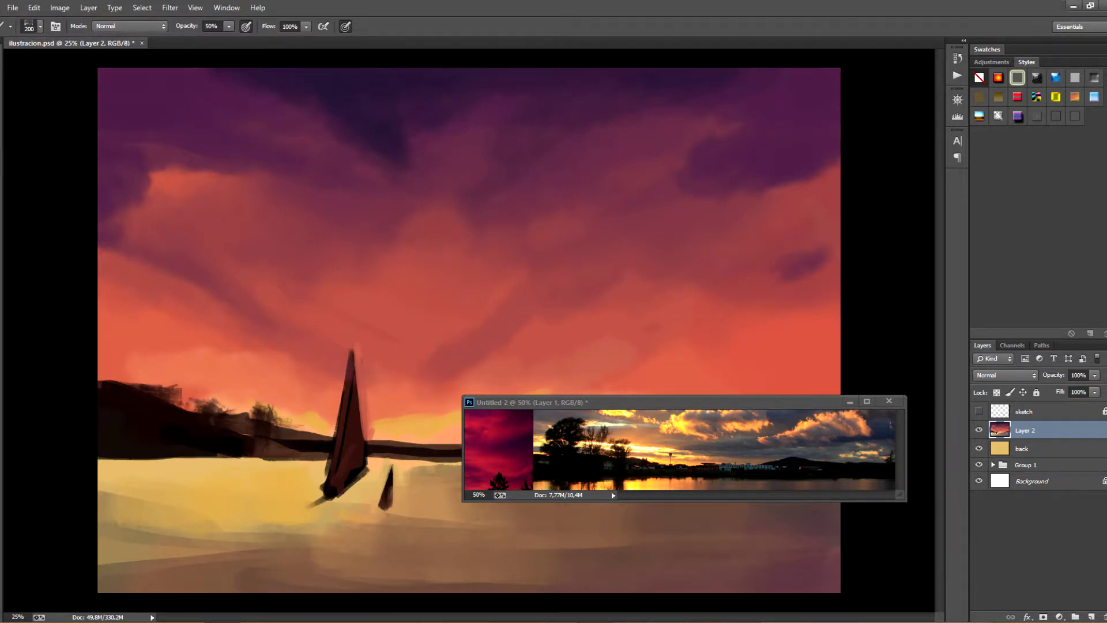
Try other textured brushes for trees on the left shore, undoing the last stroke on the hill
left_click(39, 26)
left_click(81, 316)
key("Return")
left_click(40, 26)
left_click(80, 323)
key("Return")
mouse_move(138, 374)
left_mouse_down()
mouse_move(116, 403)
mouse_move(104, 363)
mouse_move(134, 391)
left_mouse_up()
key("ctrl+z")
Close the reference photos, add a small block on top of the right hill, and solidify the left hill's tree line with an 80 px brush
left_click(39, 26)
left_click(149, 338)
key("Return")
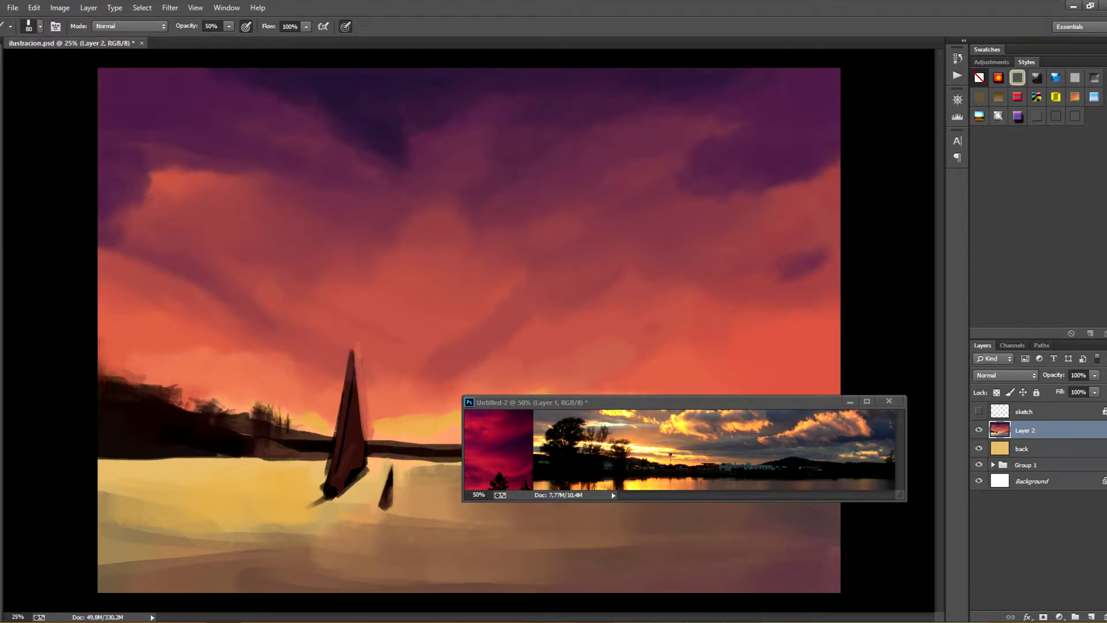
left_click(888, 400)
left_click(814, 401)
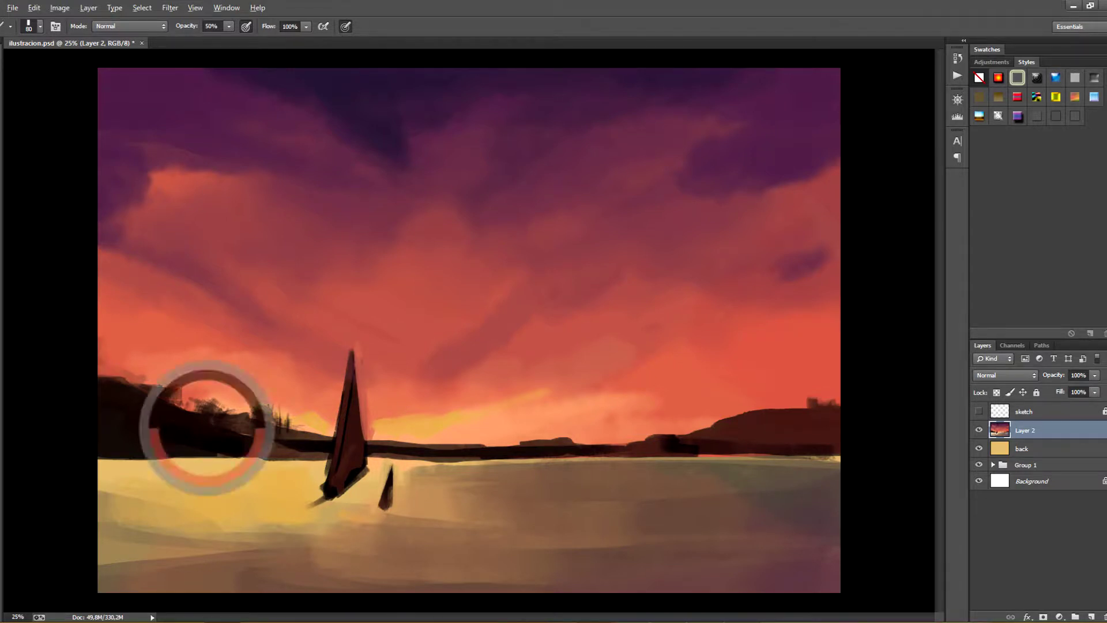
left_click_drag(193, 399, 141, 380)
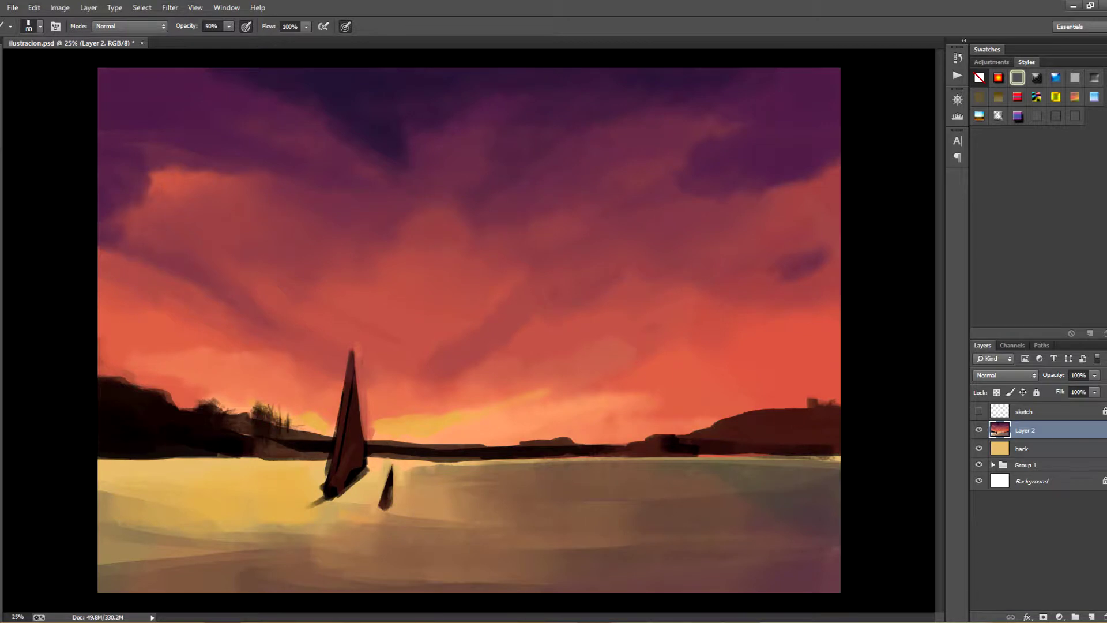
Paint over the tree spikes on the left hill with the 80 px brush to leave a clean rounded outline
mouse_move(233, 432)
left_mouse_down()
mouse_move(320, 455)
mouse_move(312, 426)
mouse_move(222, 412)
left_mouse_up()
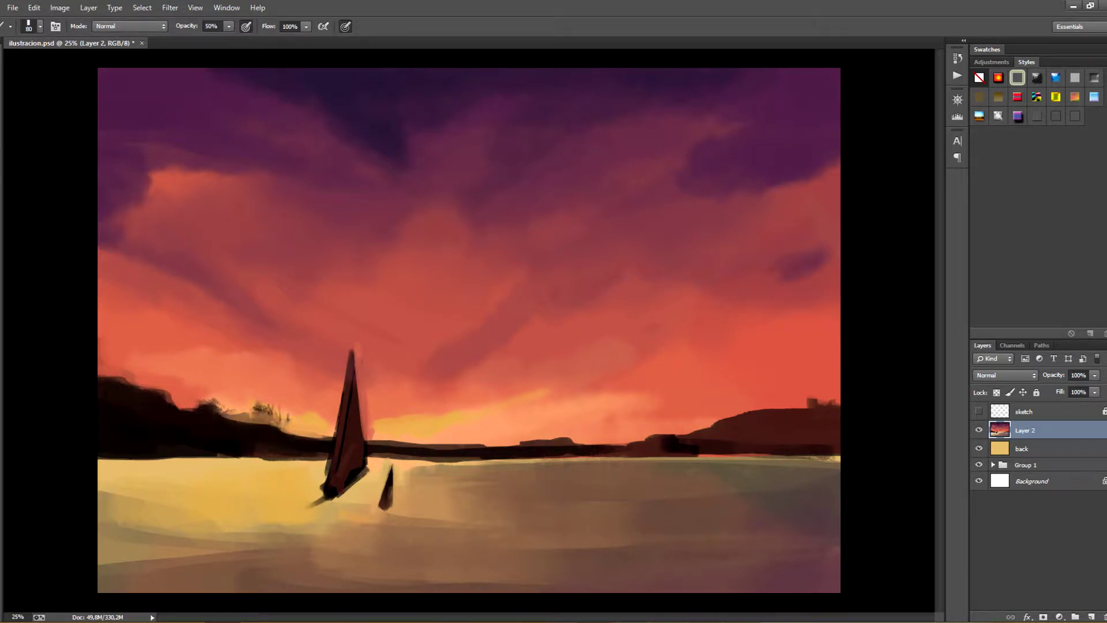
mouse_move(287, 421)
left_mouse_down()
mouse_move(258, 406)
mouse_move(235, 417)
mouse_move(196, 405)
left_mouse_up()
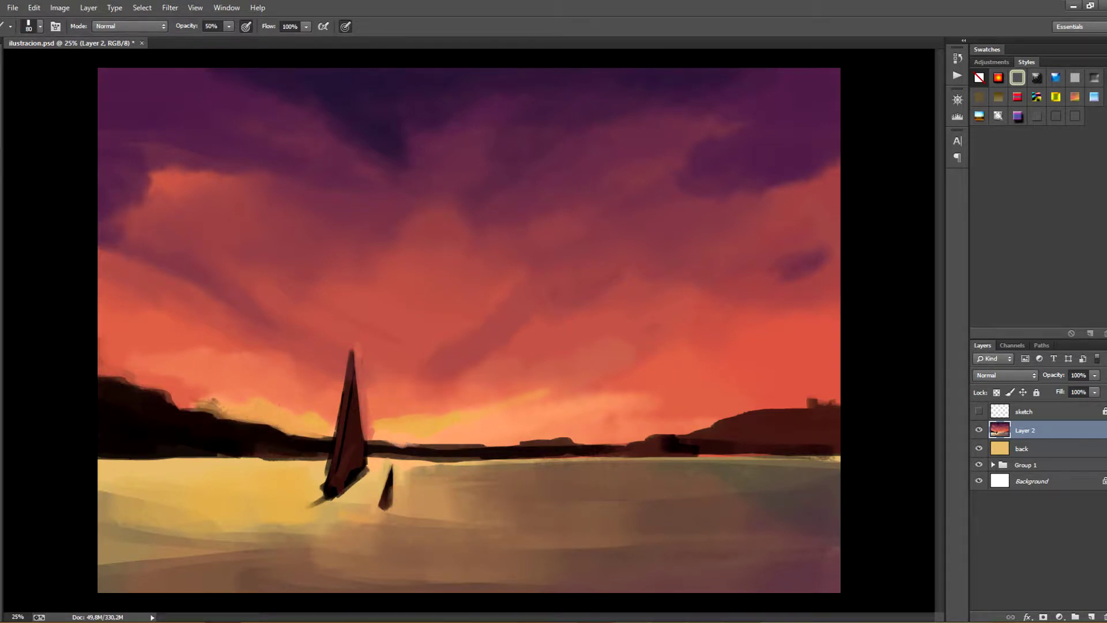
Lighten the distant hills right of the sailboat in a sampled hazy tone with a 200 px brush at 50% opacity
left_click_drag(412, 441, 466, 441)
left_click(454, 437, "alt")
key("bracketright")
key("bracketright")
key("bracketright")
key("bracketright")
key("bracketright")
key("bracketright")
left_click_drag(391, 449, 583, 444)
key("ctrl+z")
left_click_drag(496, 447, 652, 447)
left_click_drag(479, 454, 551, 455)
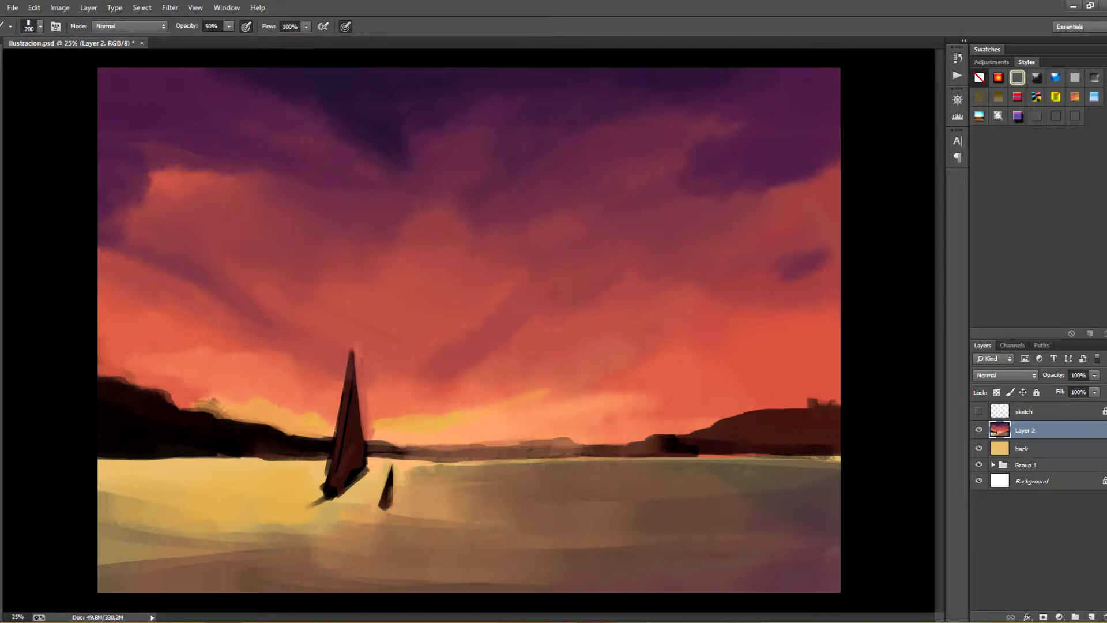
left_click_drag(372, 442, 441, 449)
Darken the right hill with the sampled near-black shore colour, check the picture enlarged and save the file
left_click(682, 447, "alt")
mouse_move(769, 431)
left_mouse_down()
mouse_move(829, 435)
mouse_move(830, 418)
mouse_move(706, 427)
mouse_move(754, 410)
left_mouse_up()
key("bracketleft")
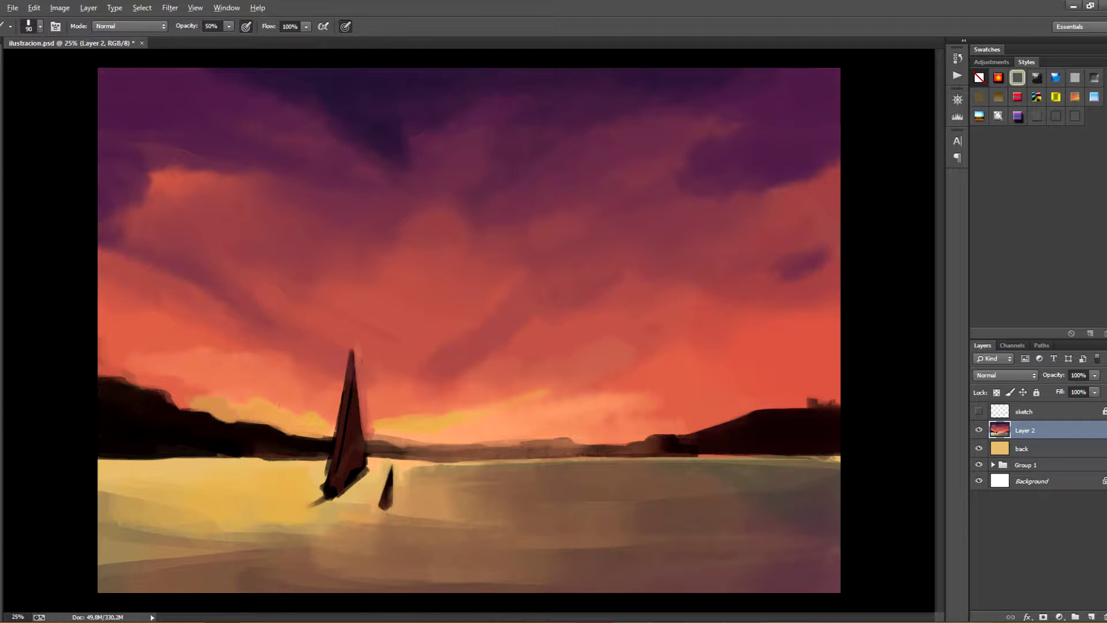
key("ctrl+plus")
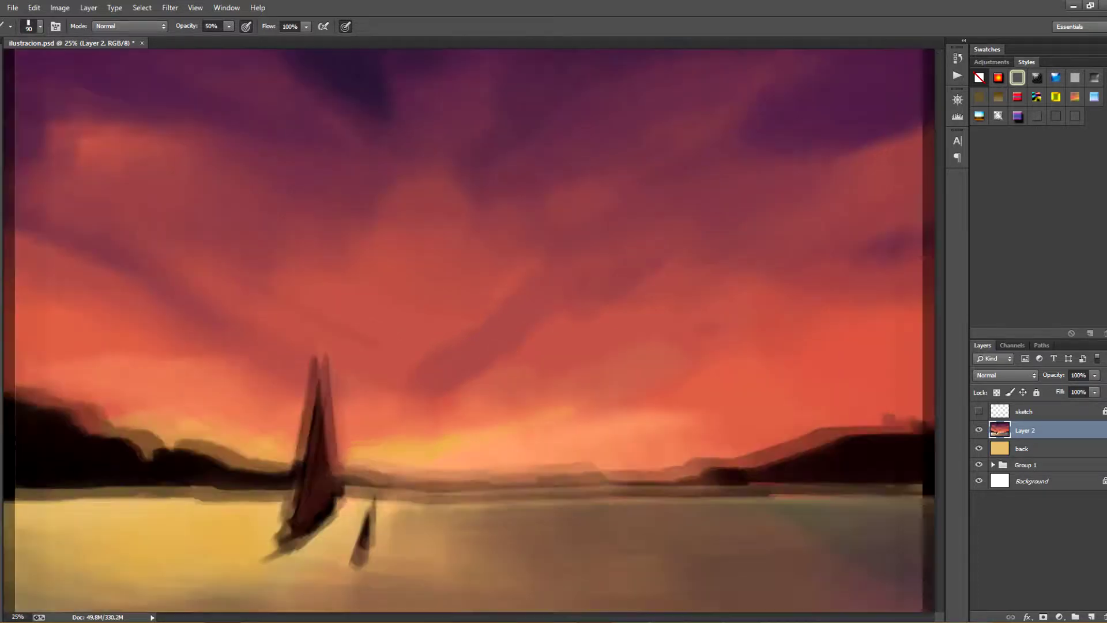
key("ctrl+minus")
key("ctrl+minus")
key("ctrl+s")
key("ctrl+plus")
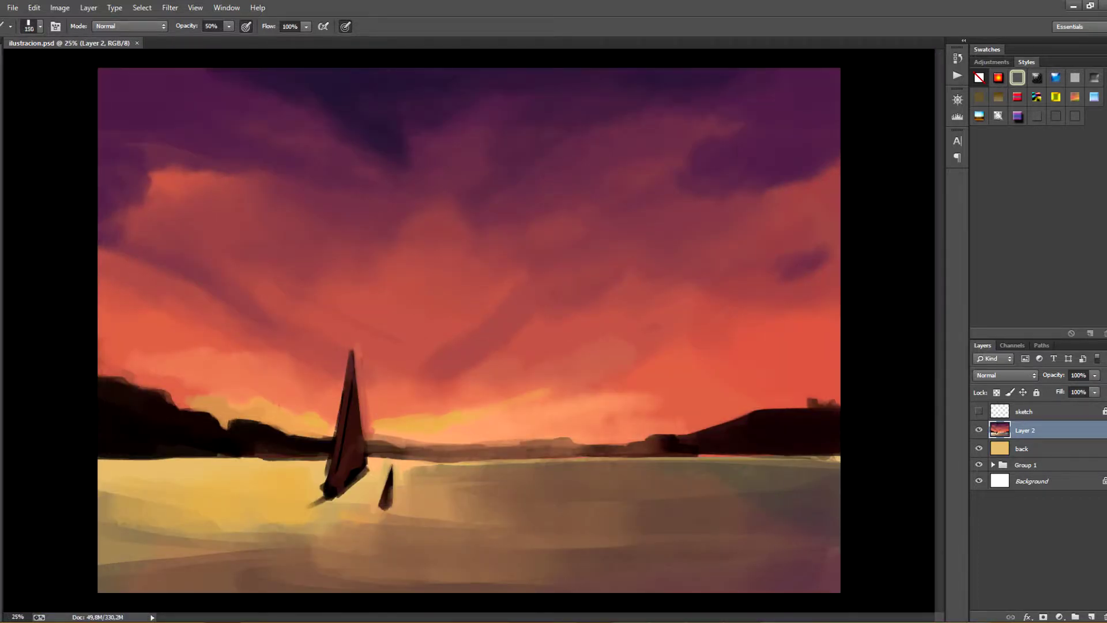
Blend the foreground water at the lake's lower left with broad strokes of a 300 px brush
key("bracketright")
key("bracketright")
key("bracketright")
key("bracketright")
left_click_drag(139, 519, 100, 556)
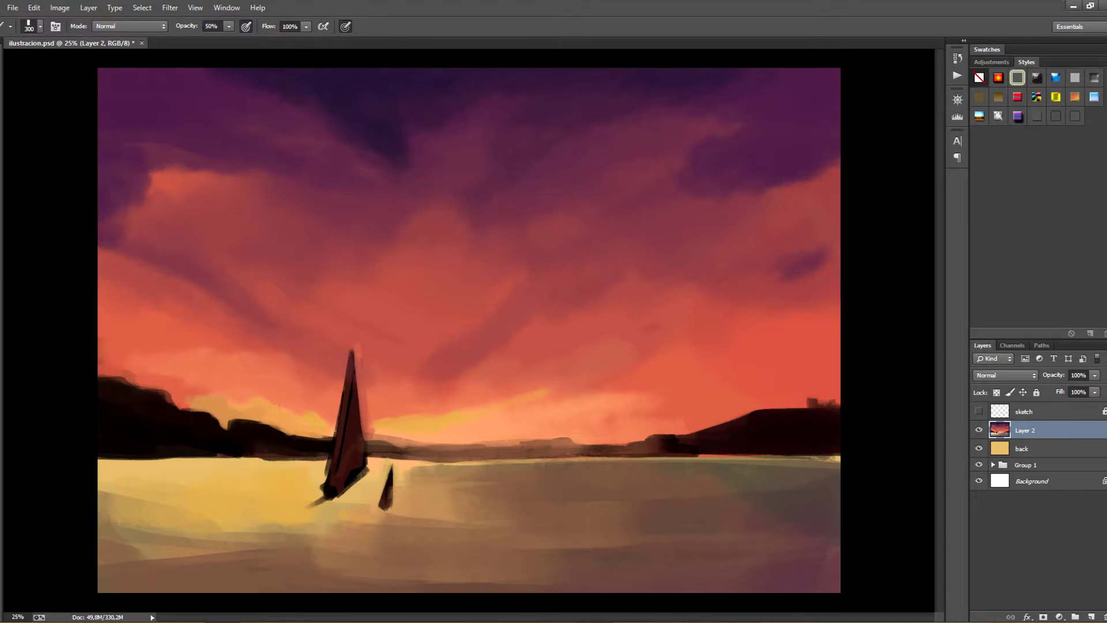
left_click(284, 568)
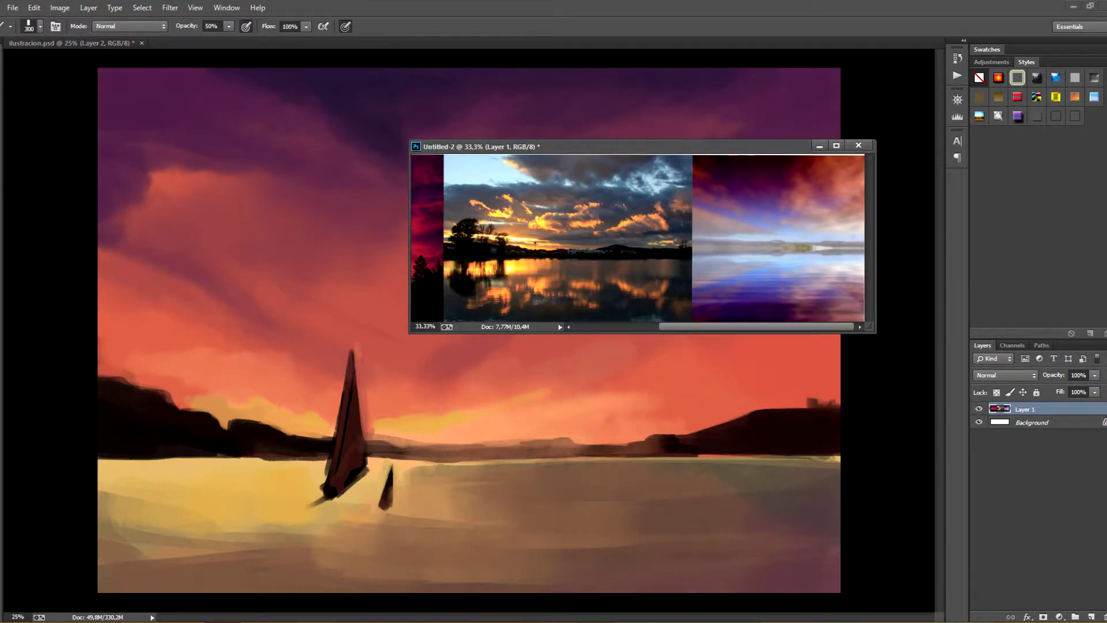
Return to ilustracion.psd with the reference photos floating over it and try another brush preset reduced to 70 px
key("ctrl+Tab")
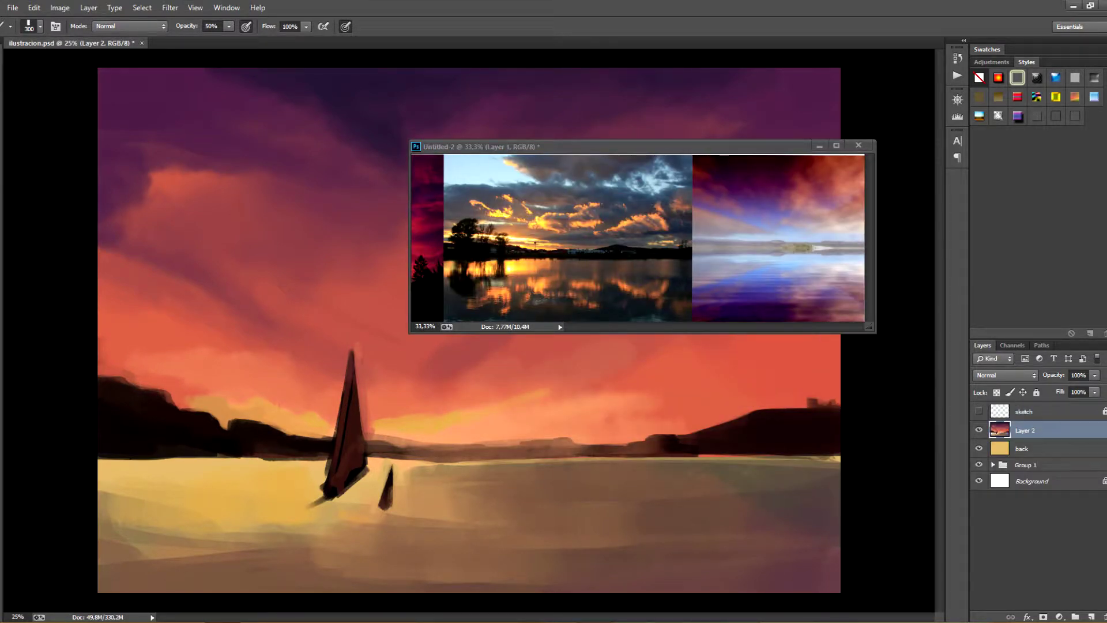
left_click(41, 27)
left_click(34, 145)
left_click(268, 529)
key("bracketleft")
key("bracketleft")
key("bracketleft")
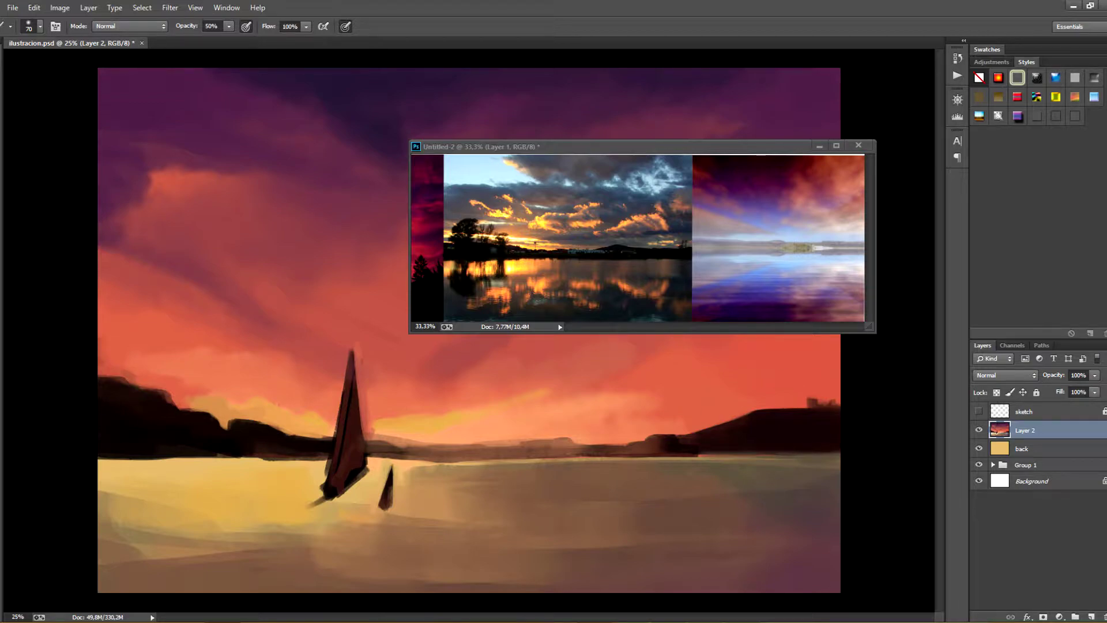
Choose a different brush from the presets and paint a reddish reflection on the water below the right hill
left_click(40, 26)
left_click(215, 395)
scroll(116, 286, "up", 10)
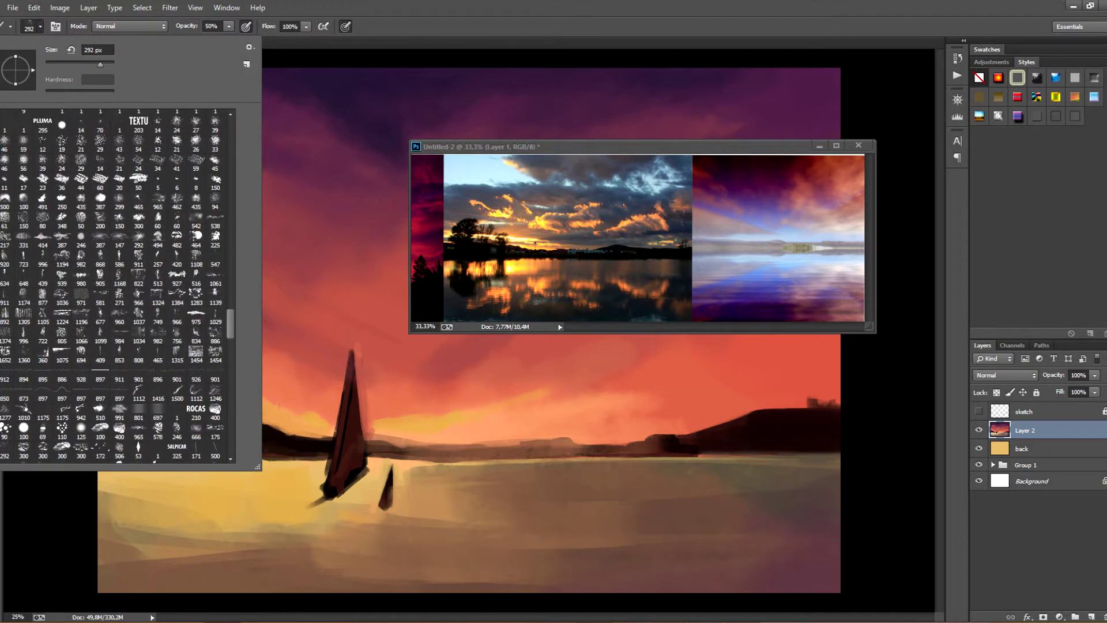
scroll(115, 286, "down", 5)
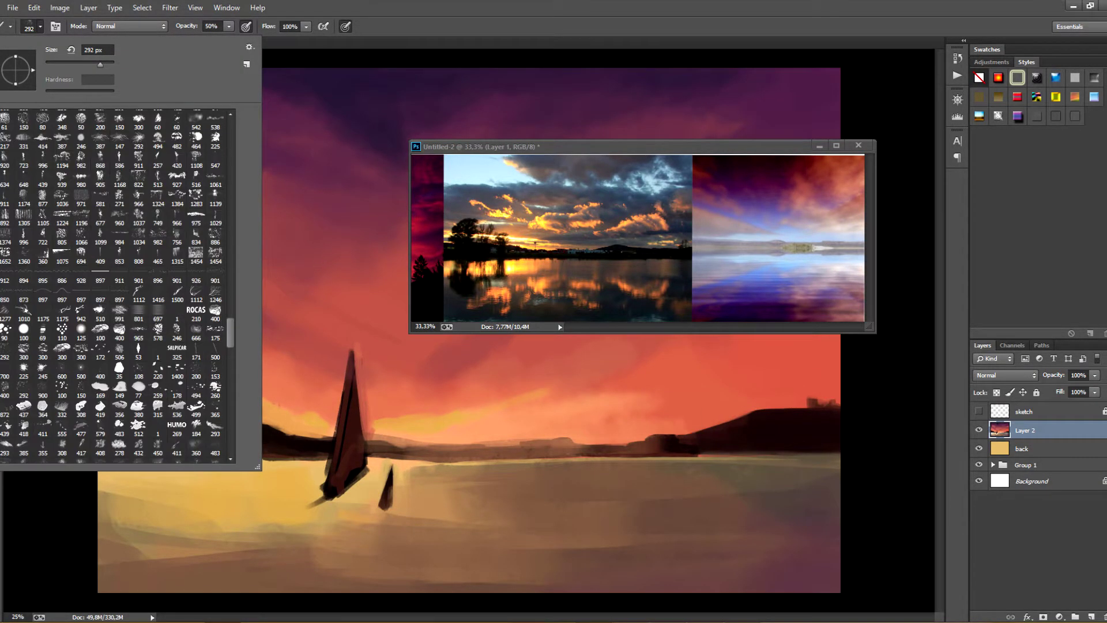
scroll(115, 286, "down", 2)
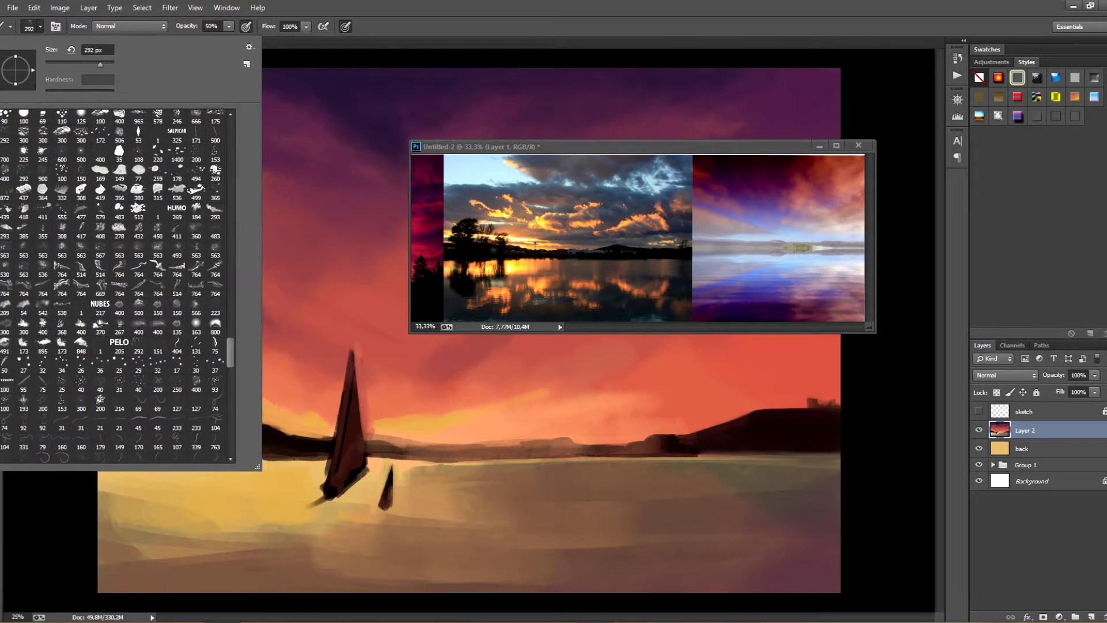
scroll(116, 286, "down", 1)
double_click(215, 318)
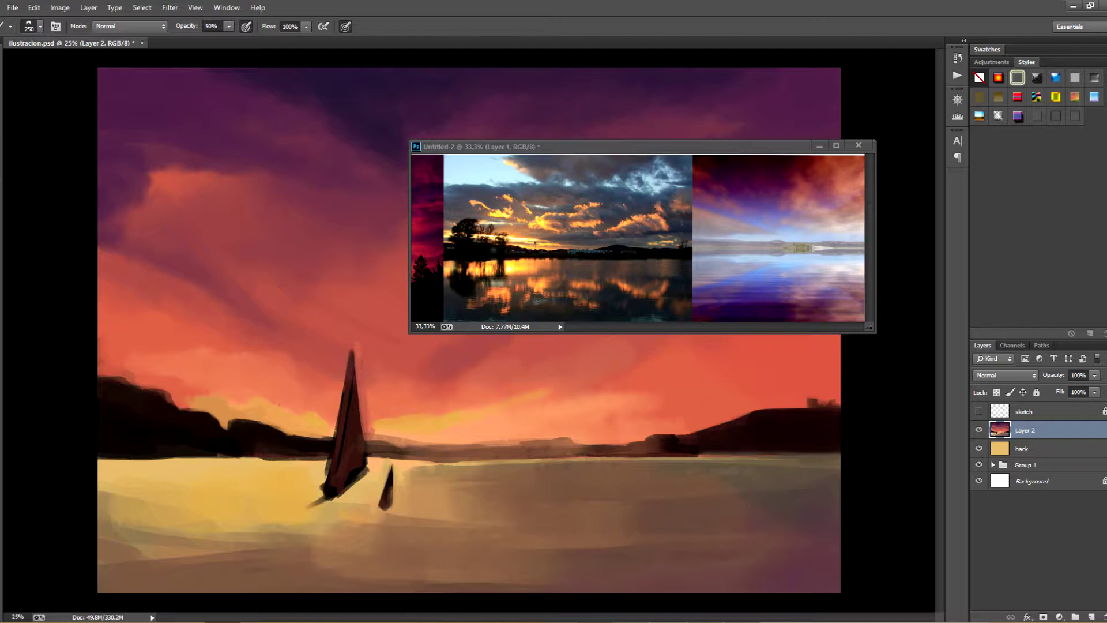
left_click_drag(730, 467, 734, 475)
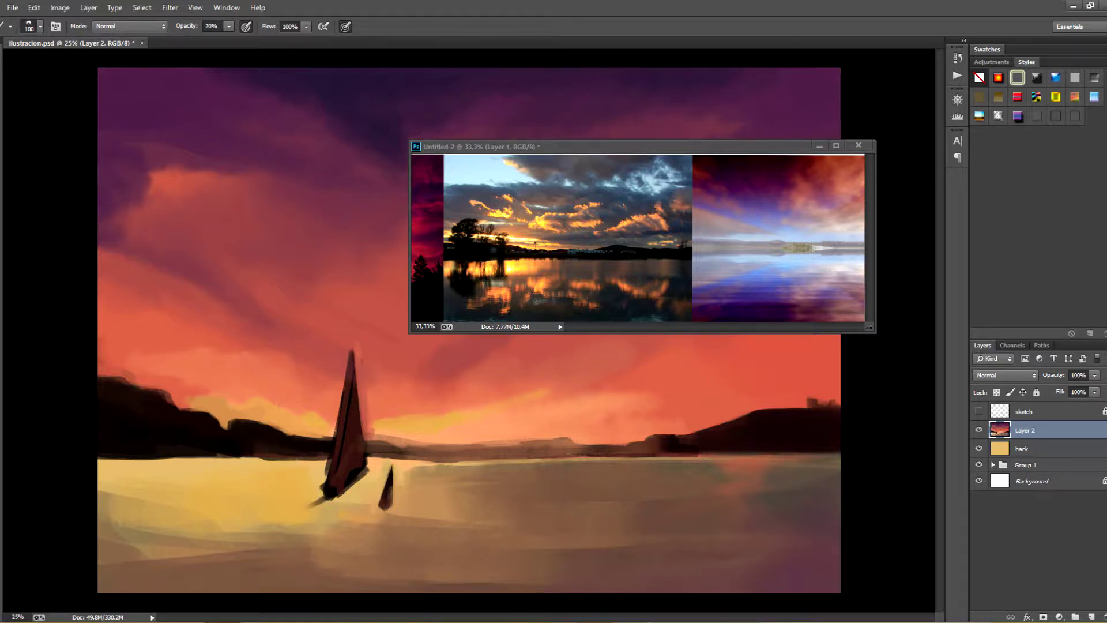
Strengthen the dark shoreline along the foot of the right hill out to the picture's edge with a smaller brush
key("alt+w")
key("Escape")
key("bracketright")
key("bracketleft")
key("bracketleft")
key("bracketleft")
mouse_move(692, 452)
left_mouse_down()
mouse_move(729, 451)
mouse_move(652, 454)
left_mouse_up()
left_click_drag(784, 450, 837, 451)
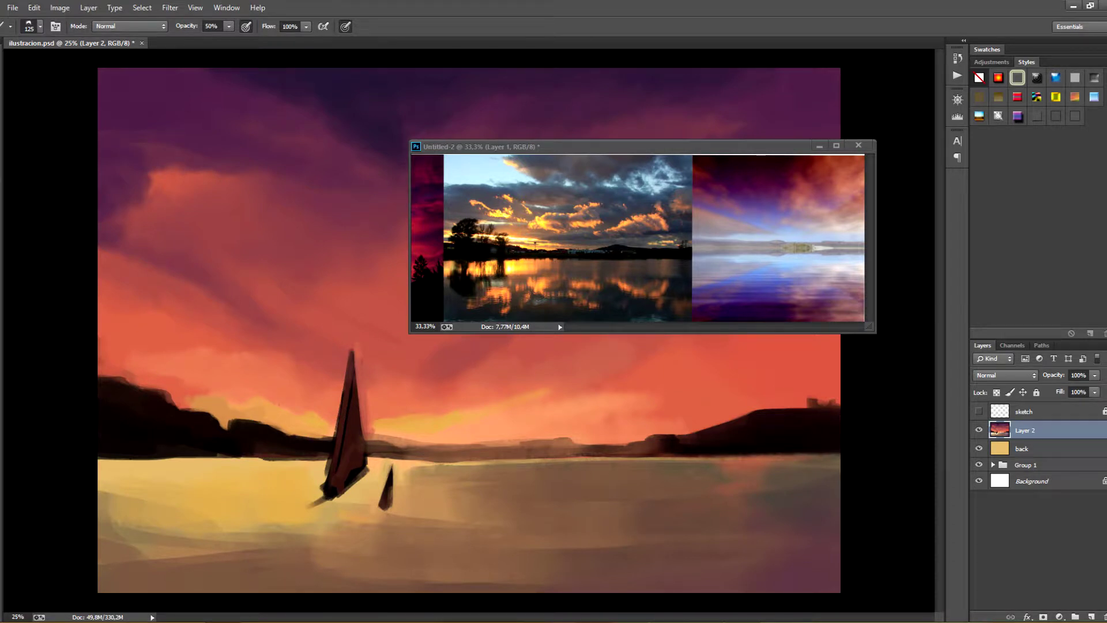
Paint a dark purple patch on the foreground water along the lower right edge at 50% opacity
key("bracketright")
key("bracketright")
key("4")
left_click_drag(597, 581, 746, 582)
key("ctrl+z")
key("5")
mouse_move(602, 585)
left_mouse_down()
mouse_move(727, 588)
mouse_move(700, 576)
left_mouse_up()
Spread the purple softly across the bottom of the water with a 600 px brush at 30% opacity and save
key("bracketright")
key("bracketright")
key("bracketright")
key("bracketright")
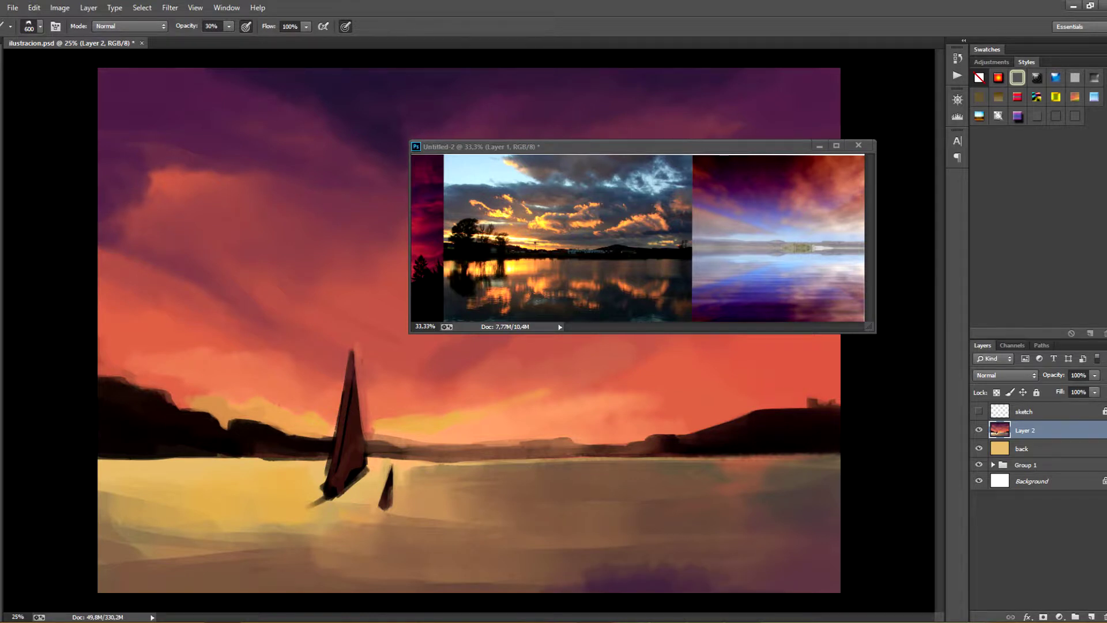
mouse_move(571, 579)
left_mouse_down()
mouse_move(450, 580)
mouse_move(519, 577)
left_mouse_up()
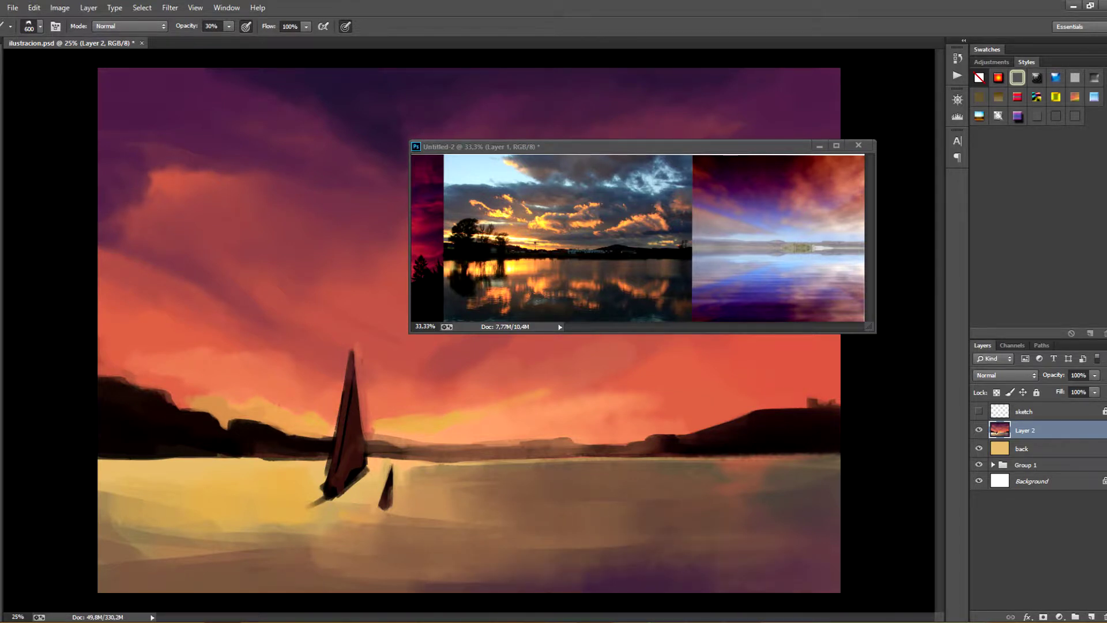
key("ctrl+s")
mouse_move(441, 582)
left_mouse_down()
mouse_move(377, 588)
mouse_move(349, 573)
mouse_move(404, 587)
mouse_move(510, 568)
mouse_move(245, 586)
left_mouse_up()
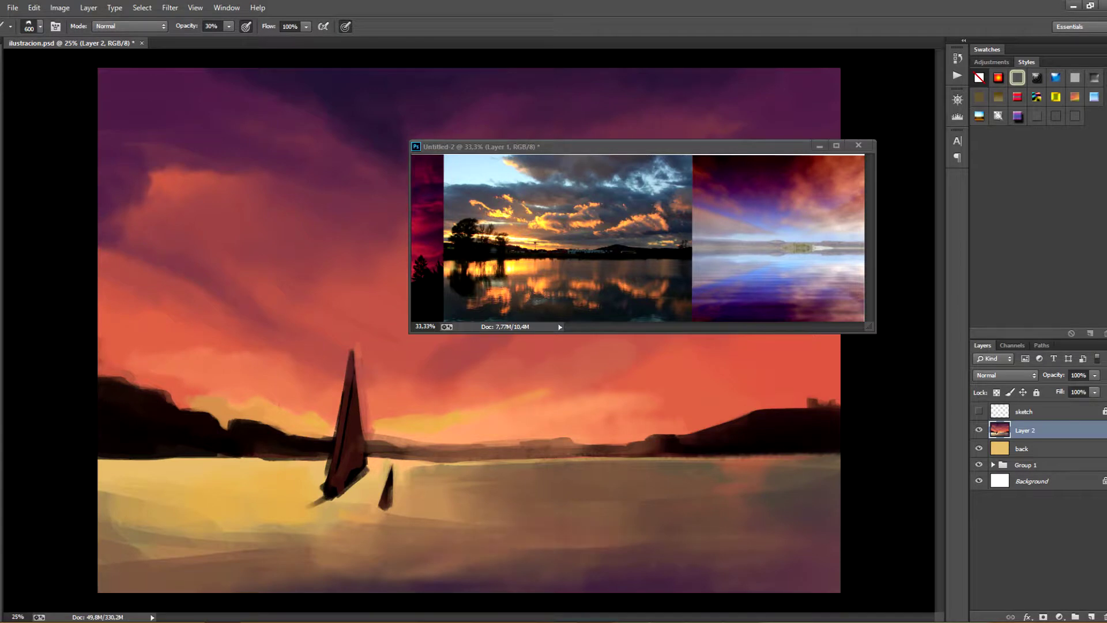
key("ctrl+s")
Add a new layer above Layer 2 and set its blend mode to Multiply
key("ctrl+shift+alt+n")
left_click(1005, 375)
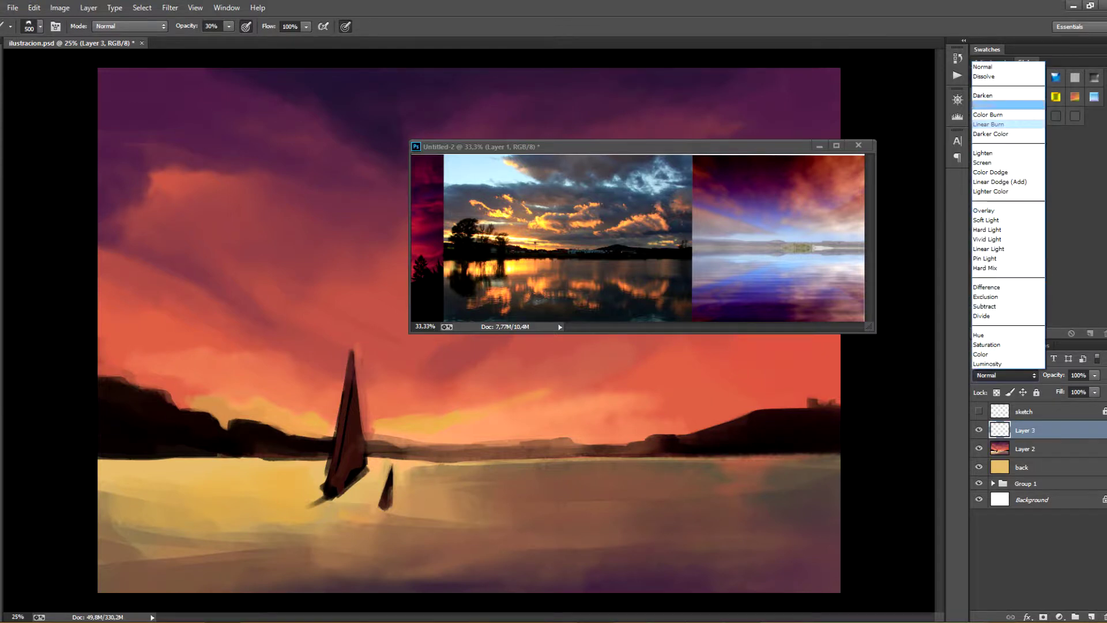
left_click(1000, 99)
Darken the upper-left clouds on the Multiply layer at 30% opacity with a 500 px and then a 300 px brush
left_click_drag(110, 78, 361, 150)
key("ctrl+z")
mouse_move(351, 87)
left_mouse_down()
mouse_move(194, 80)
mouse_move(302, 109)
mouse_move(115, 81)
left_mouse_up()
key("bracketleft")
key("bracketleft")
left_click_drag(130, 144, 118, 262)
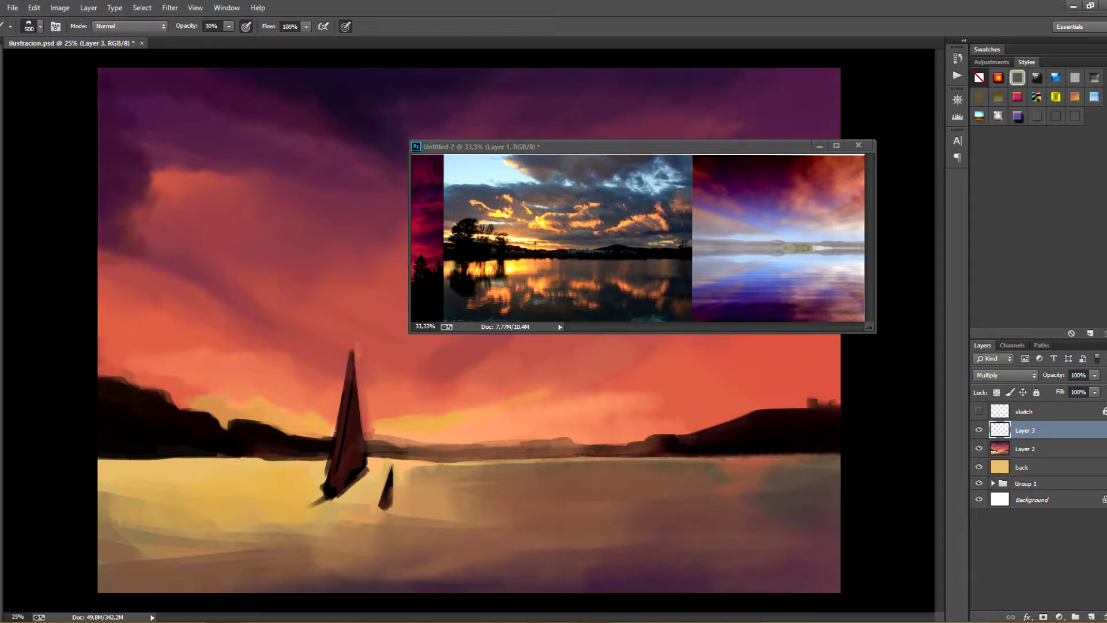
mouse_move(115, 132)
left_mouse_down()
mouse_move(118, 247)
mouse_move(170, 261)
left_mouse_up()
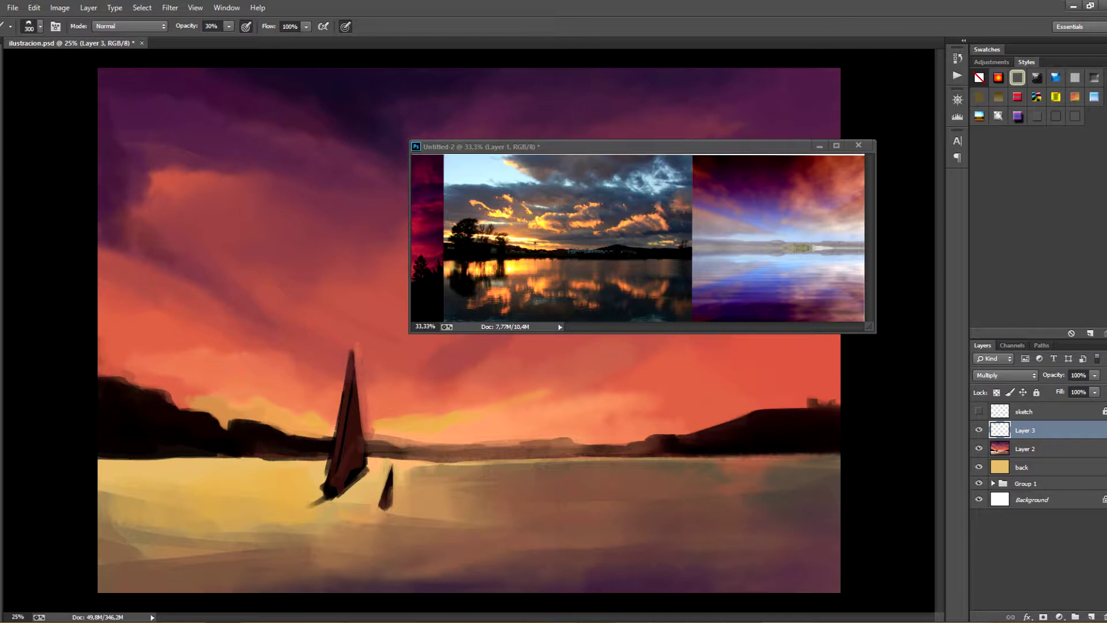
Move the reference photos off the upper sky and darken the top-centre clouds with an 800 px brush, undoing the last stroke
left_click_drag(634, 146, 604, 252)
left_click(536, 104)
mouse_move(539, 95)
left_mouse_down()
mouse_move(465, 207)
mouse_move(478, 184)
left_mouse_up()
left_click_drag(553, 71, 447, 108)
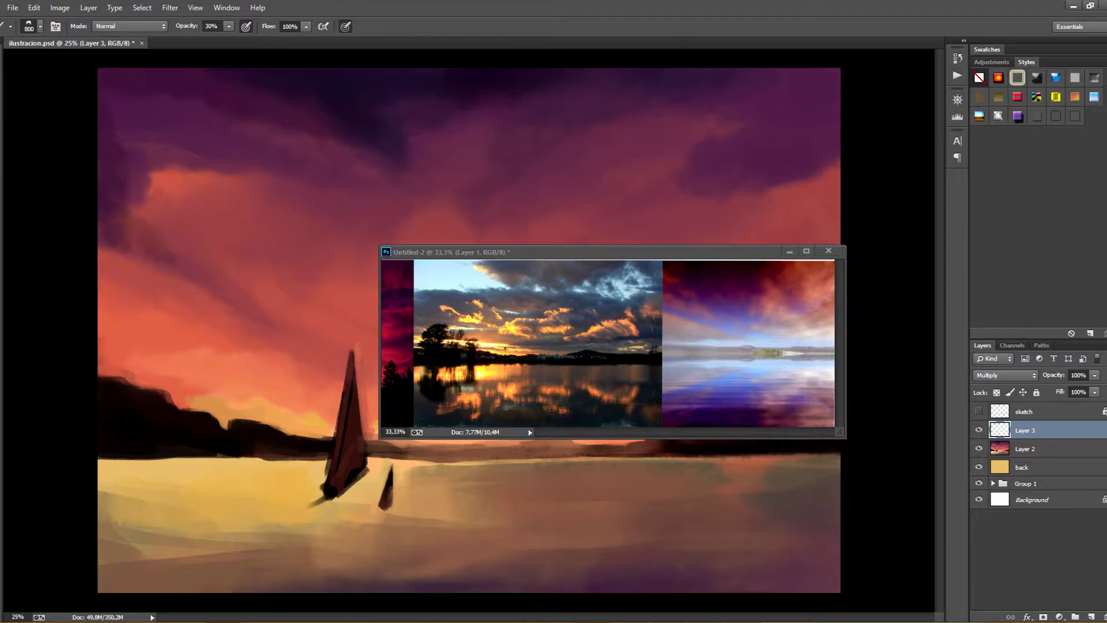
mouse_move(369, 127)
left_mouse_down()
mouse_move(196, 305)
mouse_move(242, 323)
left_mouse_up()
key("ctrl+z")
Darken the right and central clouds with the 800 px brush and undo the last stroke over the lower-right sky
mouse_move(802, 115)
left_mouse_down()
mouse_move(600, 173)
mouse_move(657, 219)
left_mouse_up()
left_click_drag(604, 252, 610, 412)
left_click_drag(721, 242, 576, 346)
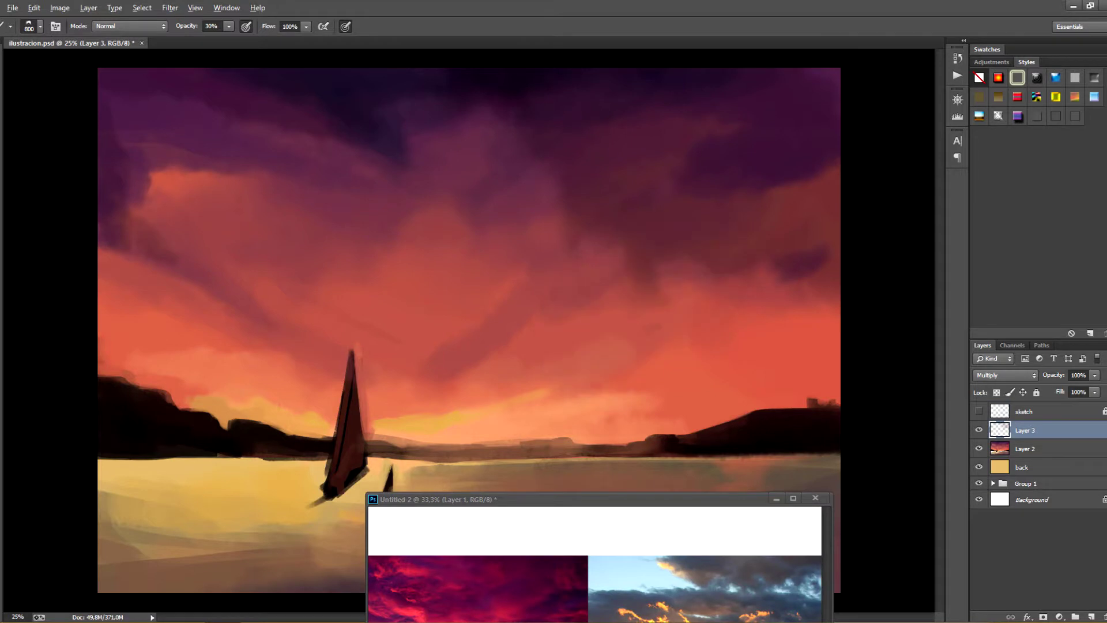
left_click_drag(591, 214, 559, 248)
left_click_drag(565, 153, 467, 357)
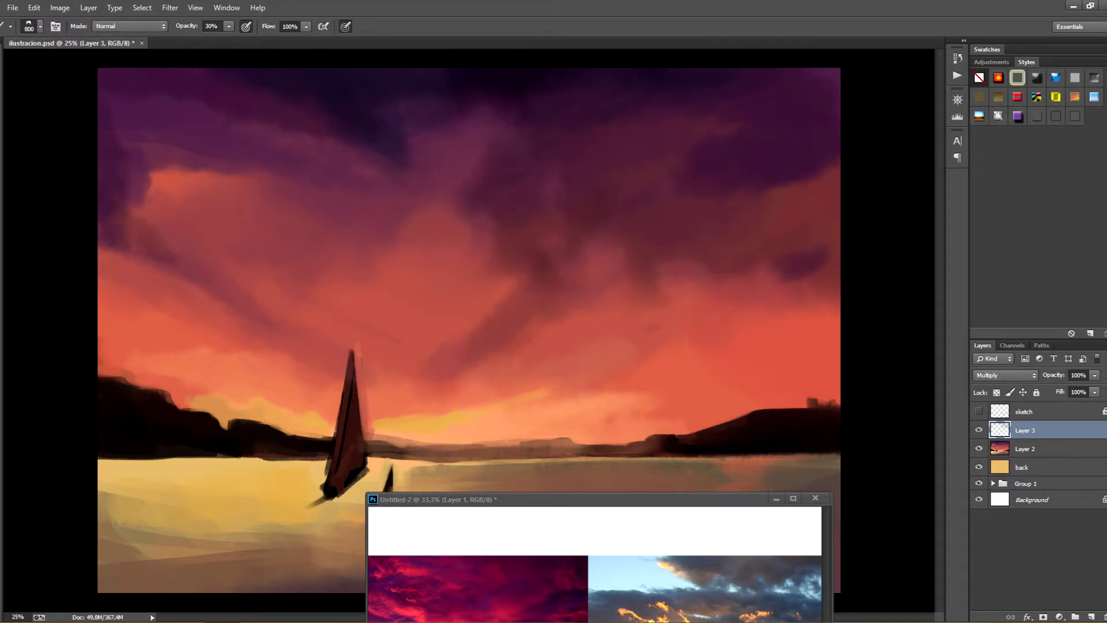
left_click_drag(818, 277, 738, 404)
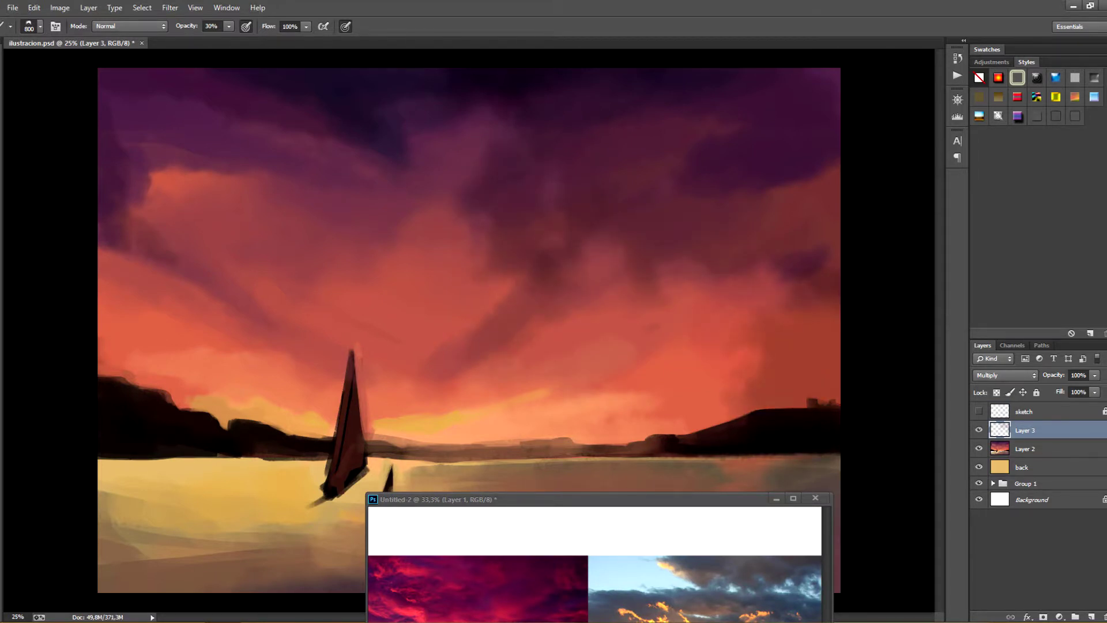
key("ctrl+z")
Move the reference photos below the painting, undo a test stroke in the sky, and stamp all visible layers into a new layer
left_click_drag(576, 499, 578, 598)
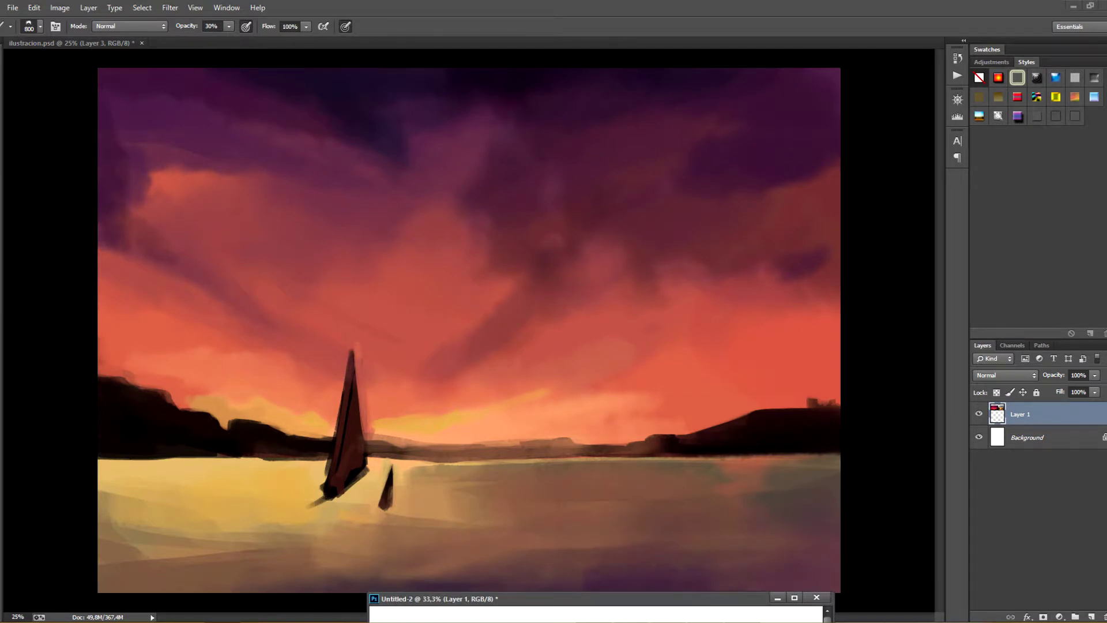
left_click(123, 27)
left_click(116, 39)
left_click_drag(578, 310, 660, 342)
key("ctrl+z")
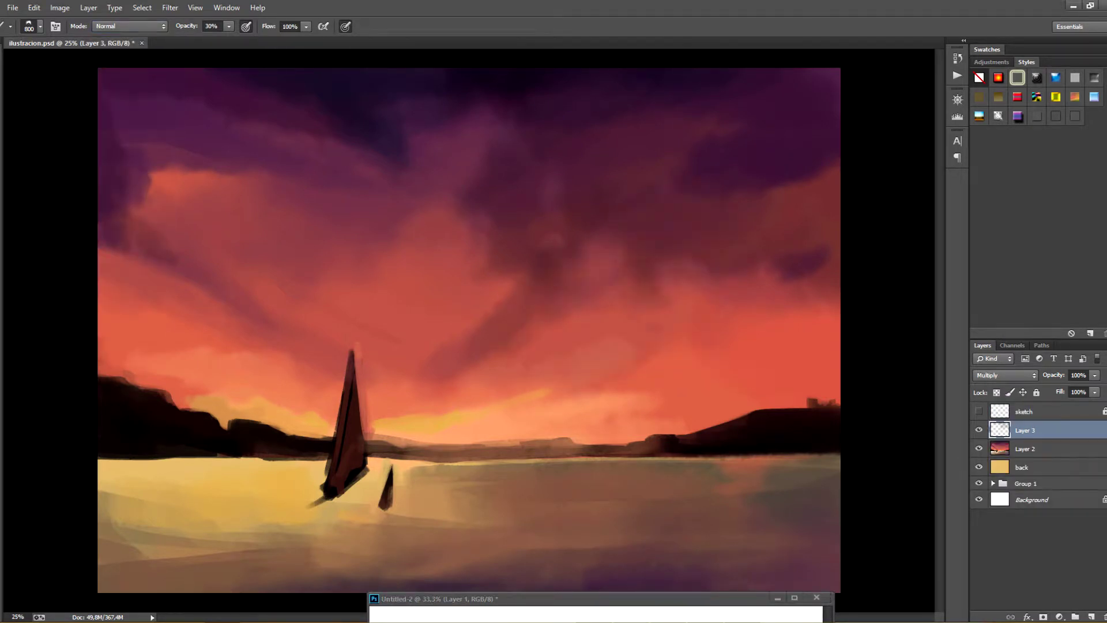
key("ctrl+shift+alt+e")
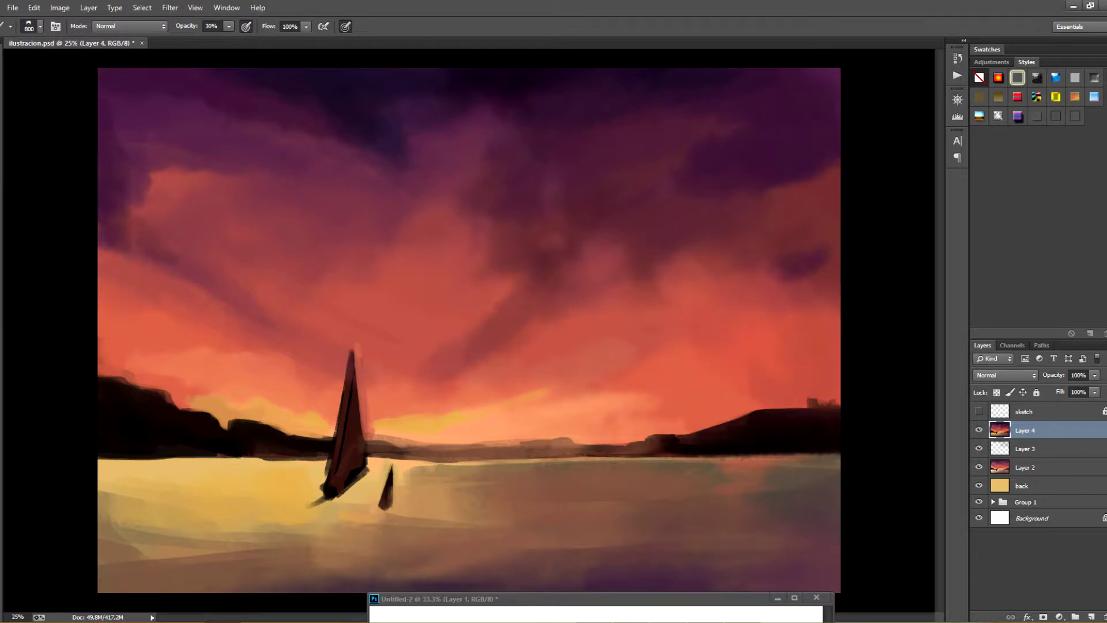
Paint reddish-orange lit cloud shapes in the right half of the sky with a 300 px and then a 250 px brush
key("bracketleft")
key("bracketleft")
key("bracketleft")
key("bracketleft")
key("bracketleft")
key("bracketleft")
left_click_drag(579, 187, 623, 226)
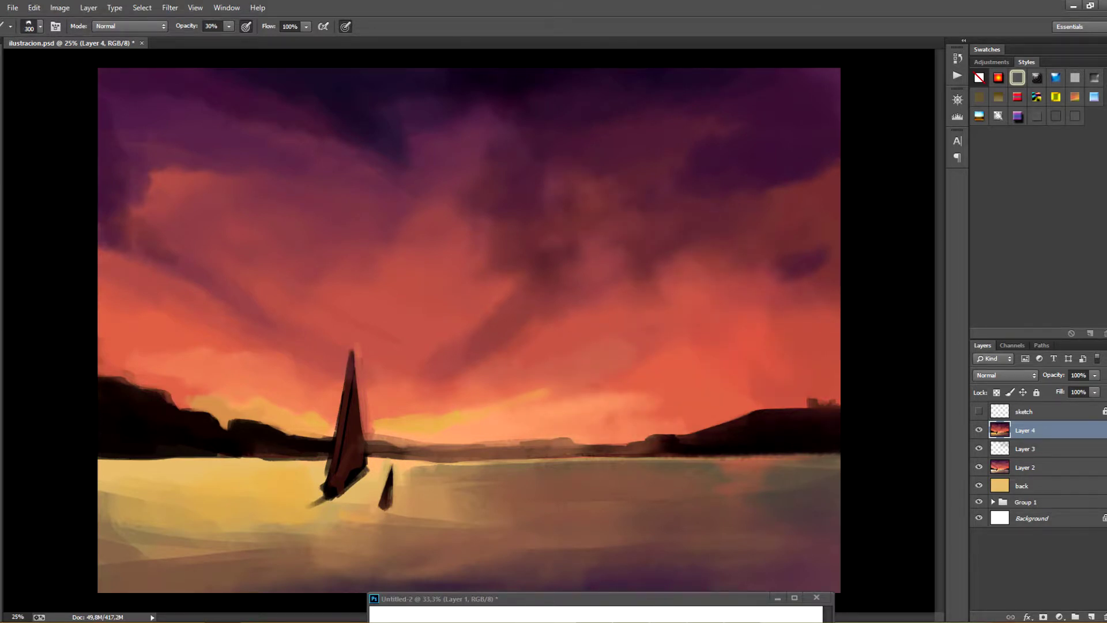
mouse_move(581, 185)
left_mouse_down()
mouse_move(665, 228)
mouse_move(659, 185)
mouse_move(728, 223)
mouse_move(789, 248)
left_mouse_up()
left_click_drag(715, 216, 793, 181)
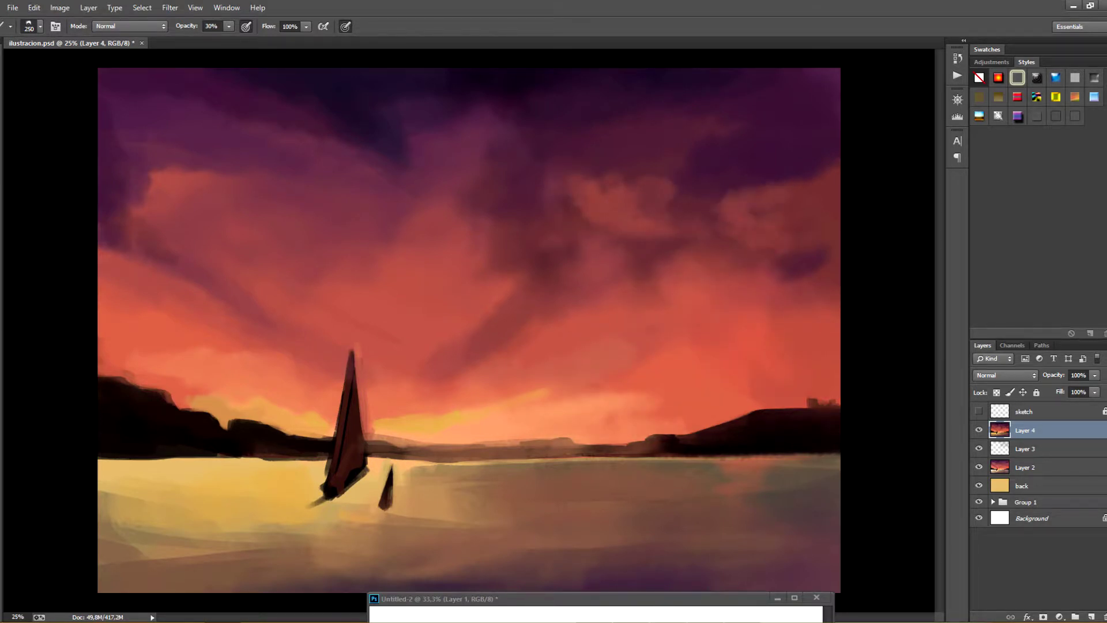
Bring the reference photos back into view and add small reddish highlights to the central dark clouds, reducing the brush to 150 px
left_click_drag(576, 598, 605, 446)
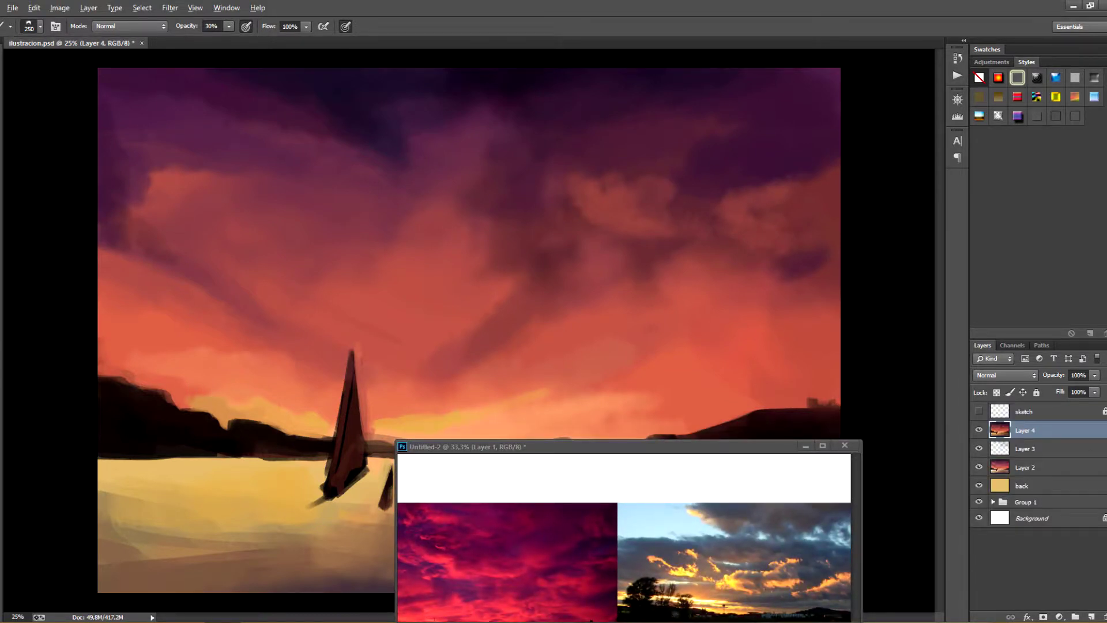
left_click_drag(493, 236, 516, 259)
left_click_drag(490, 214, 582, 289)
key("bracketleft")
key("bracketleft")
key("bracketleft")
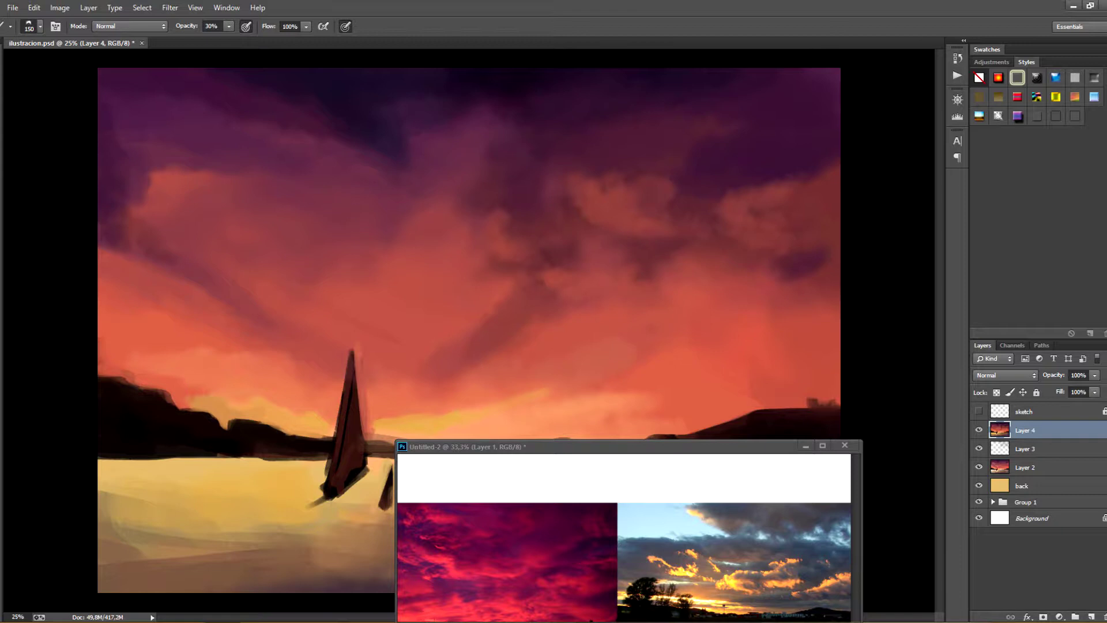
mouse_move(479, 197)
left_mouse_down()
mouse_move(519, 248)
mouse_move(552, 252)
left_mouse_up()
Break up the edges of the right cloud and the upper-left cloud bank with soft reddish strokes
left_click_drag(744, 187, 827, 160)
left_click_drag(222, 155, 253, 162)
mouse_move(147, 140)
left_mouse_down()
mouse_move(292, 171)
mouse_move(173, 151)
mouse_move(219, 144)
left_mouse_up()
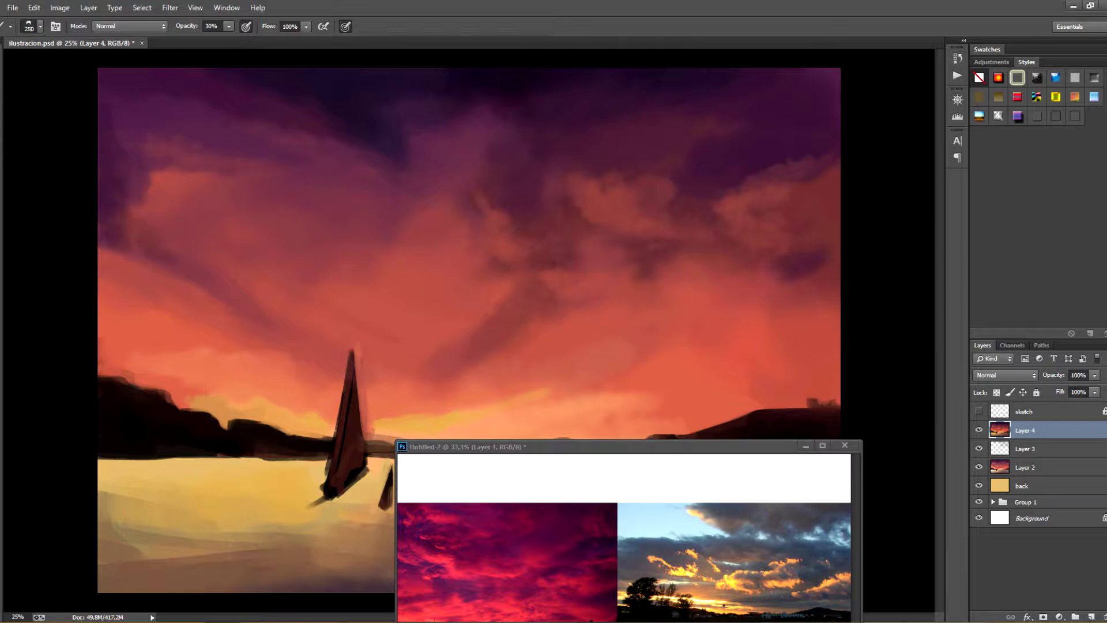
Paint warm yellow cloud highlights in the sky above the sailboat, softening them with strokes at 20% opacity
key("bracketleft")
left_click_drag(268, 261, 342, 256)
mouse_move(376, 247)
left_mouse_down()
mouse_move(382, 242)
mouse_move(330, 228)
left_mouse_up()
key("2")
left_click_drag(404, 228, 325, 232)
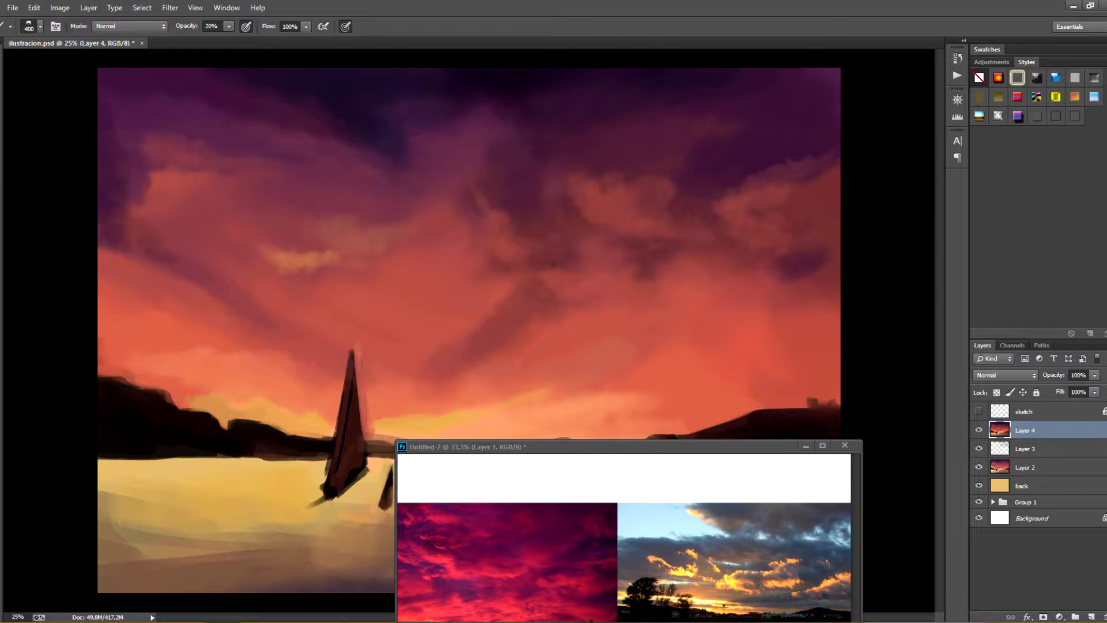
Brush faint yellow highlights at 20% opacity across the left, central and upper dark clouds with a 400 px brush
left_click_drag(369, 286, 424, 282)
left_click_drag(260, 306, 206, 260)
left_click_drag(525, 188, 479, 135)
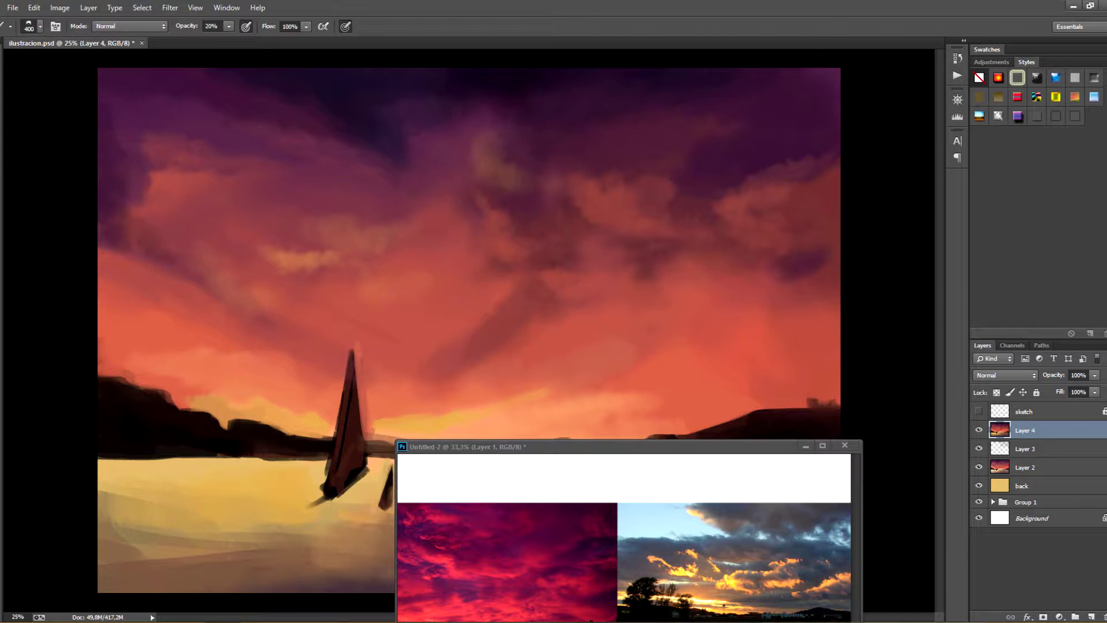
left_click_drag(539, 105, 600, 104)
left_click_drag(404, 86, 496, 97)
left_click_drag(770, 234, 784, 216)
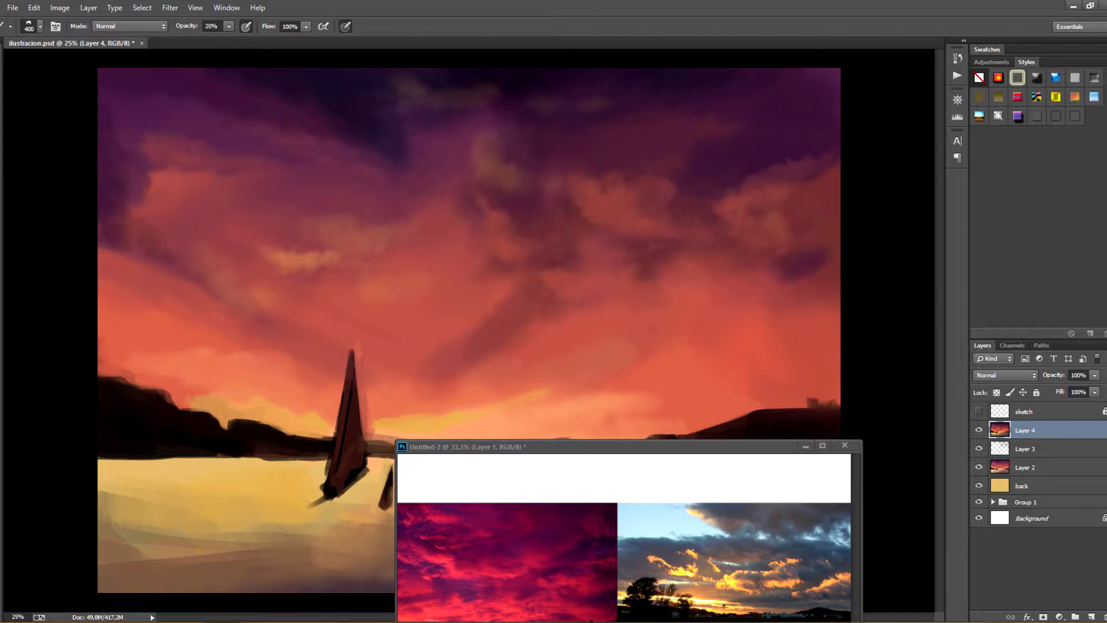
Add a warm yellow-orange glow to the clouds above the right hill, with light touches in the left sky
left_click_drag(726, 346, 799, 323)
left_click_drag(836, 354, 786, 320)
left_click_drag(752, 331, 717, 294)
left_click_drag(715, 395, 755, 363)
left_click_drag(755, 415, 779, 409)
mouse_move(684, 367)
left_mouse_down()
mouse_move(631, 346)
mouse_move(597, 301)
left_mouse_up()
left_click_drag(236, 334, 173, 317)
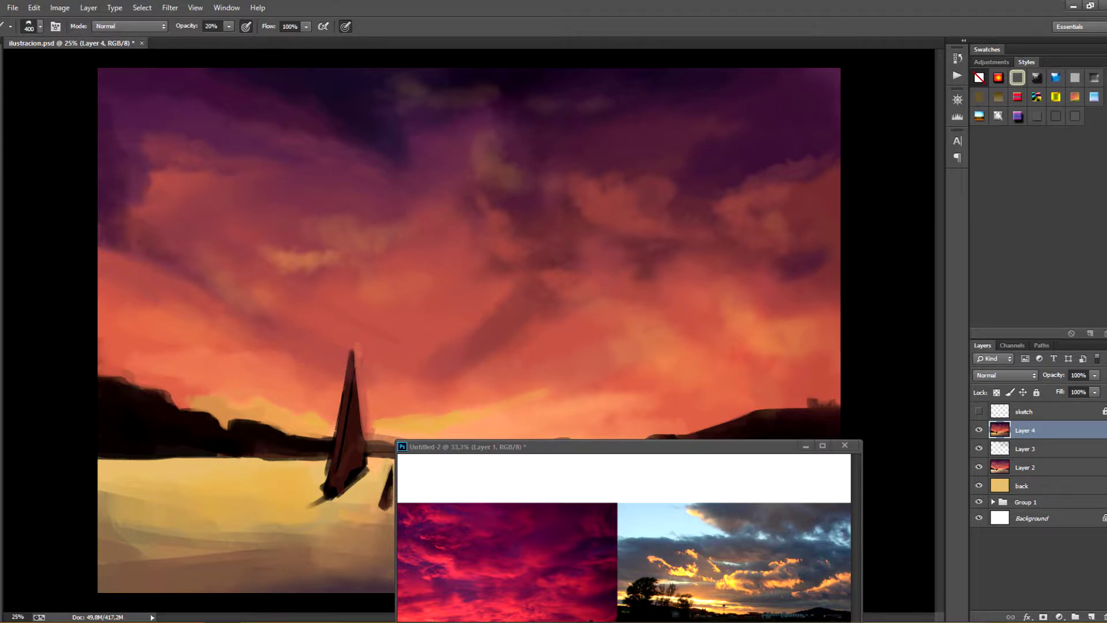
Soften the yellow cloud highlight above the sailboat and paint peach light along the diagonal cloud shadow in the central sky
left_click_drag(278, 263, 313, 261)
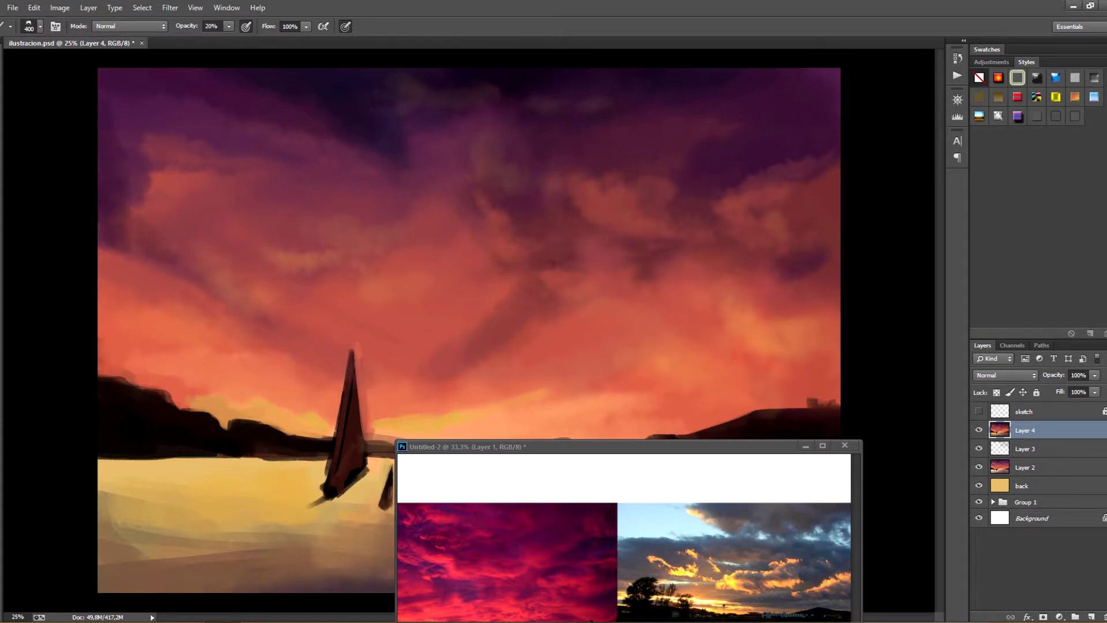
left_click_drag(435, 341, 474, 326)
left_click_drag(508, 292, 439, 337)
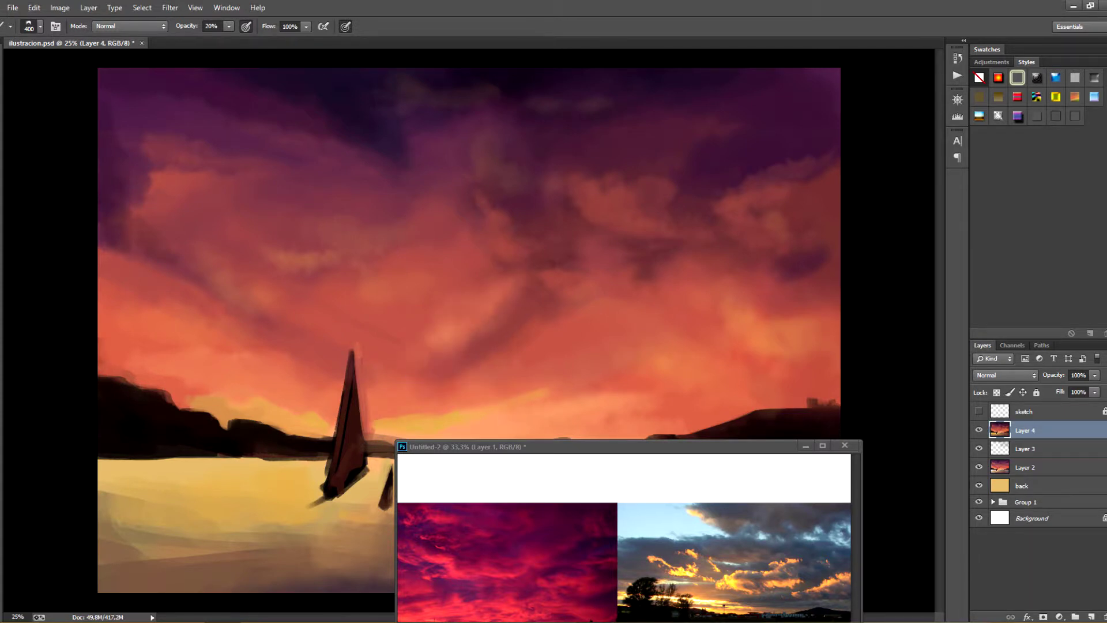
mouse_move(395, 369)
left_mouse_down()
mouse_move(428, 306)
mouse_move(500, 297)
left_mouse_up()
left_click_drag(426, 362, 439, 346)
left_click_drag(526, 283, 563, 262)
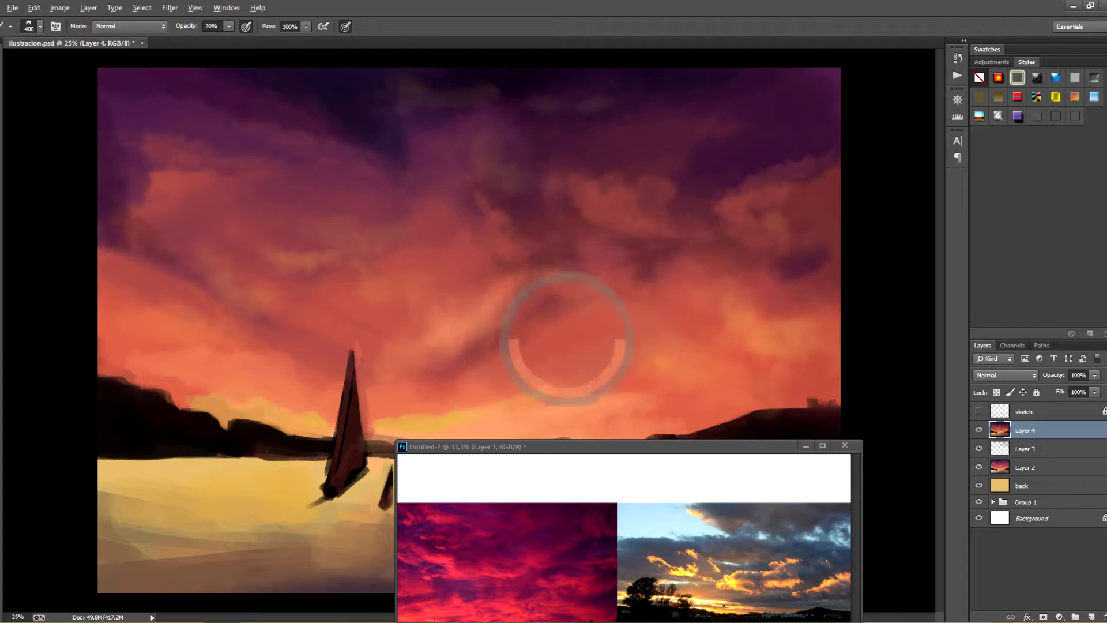
key("ctrl+minus")
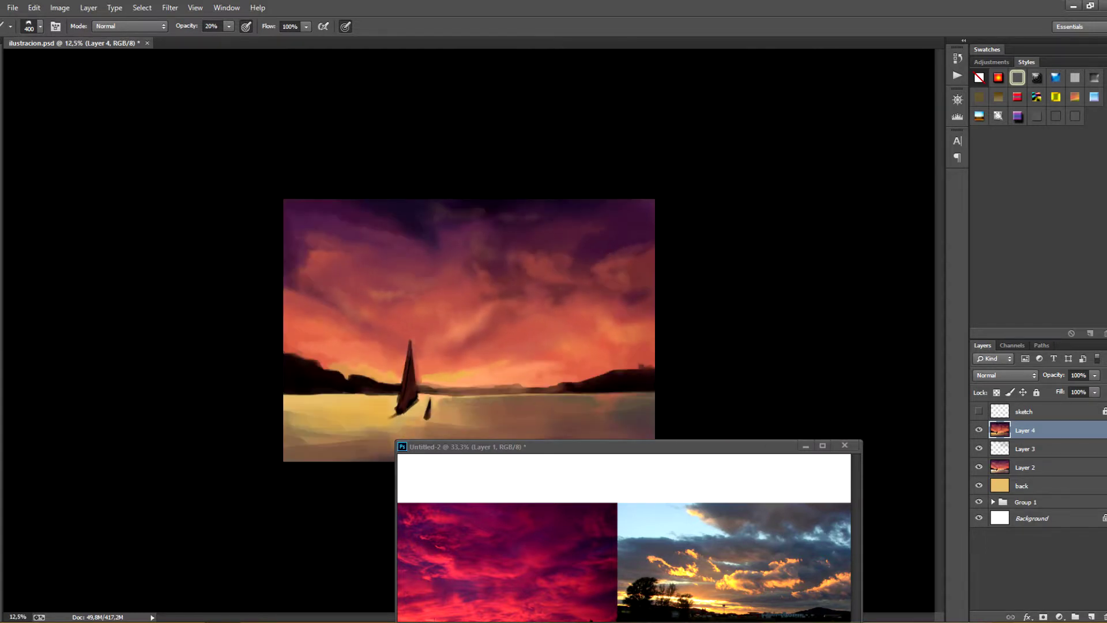
key("ctrl+plus")
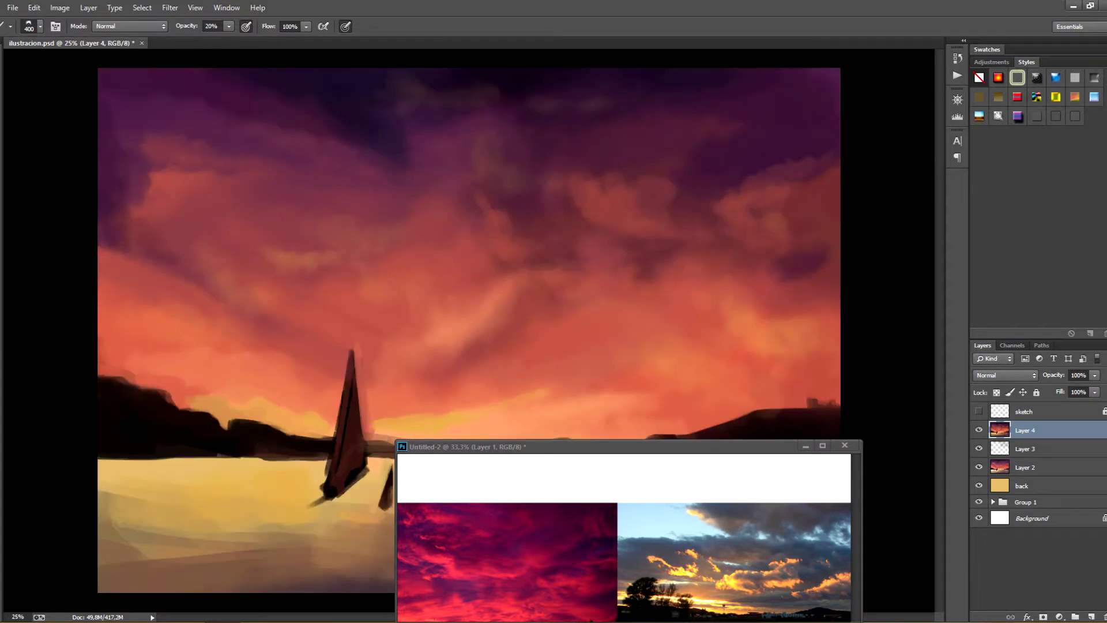
Switch to an 80 px brush and even out the waterline beneath the left hill
left_click(39, 27)
left_click_drag(230, 364, 230, 124)
double_click(110, 334)
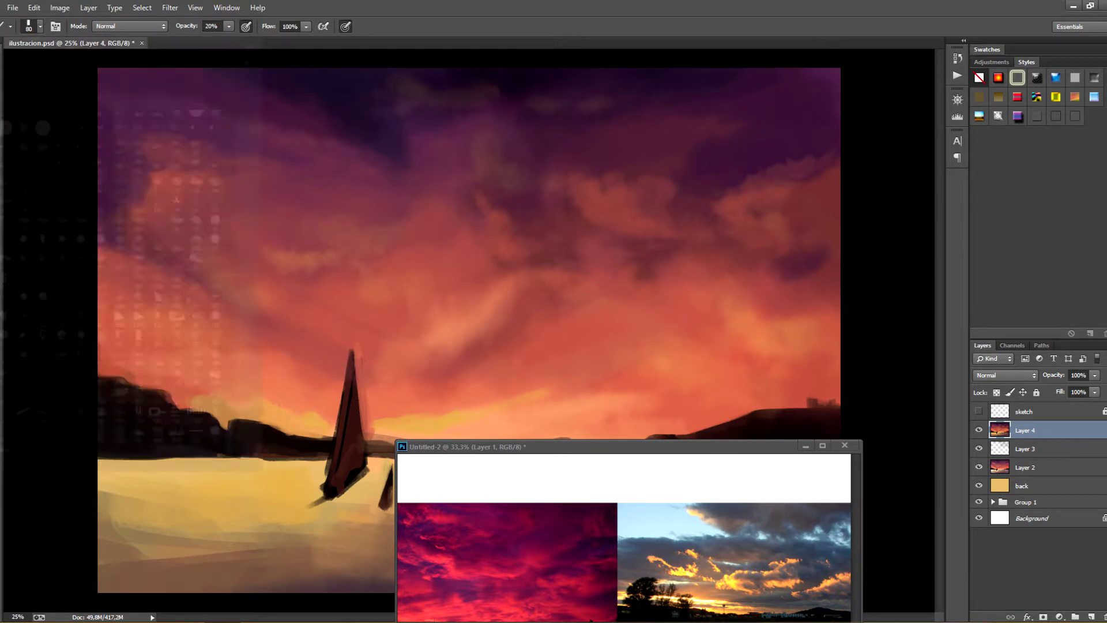
left_click_drag(183, 457, 256, 456)
left_click_drag(97, 457, 233, 458)
Turn the canvas sideways and refine the shoreline edge around the sailboat and left hill at 50% opacity
key("r")
mouse_move(469, 173)
left_mouse_down()
mouse_move(323, 323)
mouse_move(478, 173)
left_mouse_up()
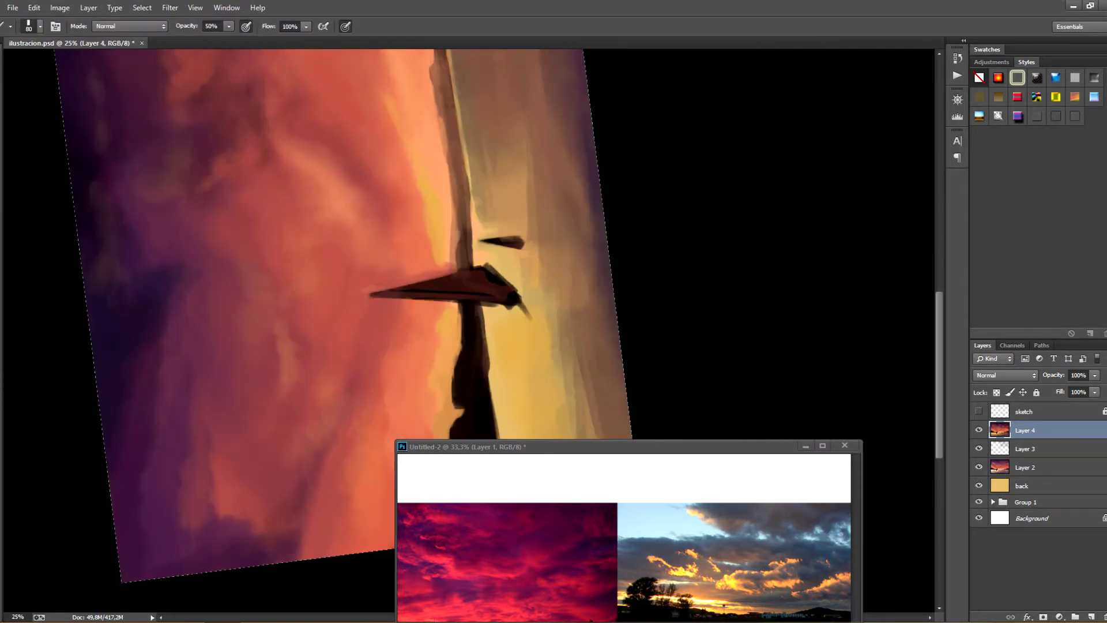
left_click_drag(466, 241, 486, 350)
key("ctrl+z")
left_click_drag(474, 266, 502, 526)
left_click_drag(462, 217, 474, 305)
left_click_drag(468, 261, 495, 384)
mouse_move(472, 214)
left_mouse_down()
mouse_move(478, 301)
mouse_move(481, 282)
left_mouse_up()
Turn the canvas the opposite way, paint a light strip along the right waterline with sampled colours, and reset the view rotation
key("r")
mouse_move(357, 346)
left_mouse_down()
mouse_move(364, 294)
mouse_move(577, 314)
left_mouse_up()
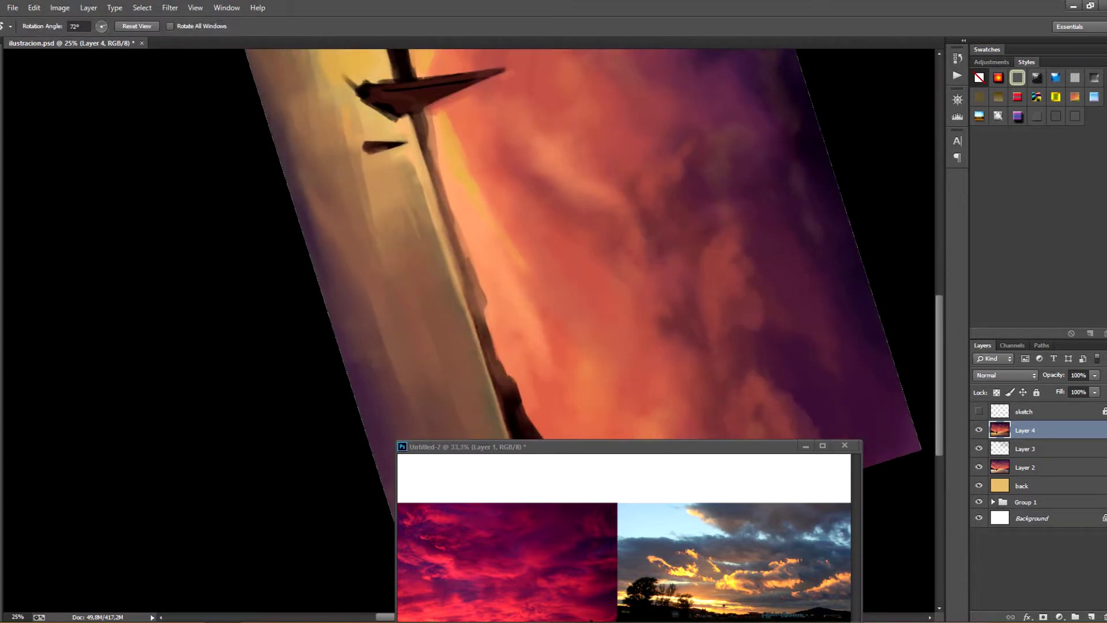
key("b")
left_click(420, 190, "alt")
mouse_move(465, 325)
left_mouse_down()
mouse_move(420, 190)
mouse_move(465, 294)
left_mouse_up()
left_click(425, 198, "alt")
left_click_drag(415, 174, 444, 248)
left_click_drag(433, 205, 474, 344)
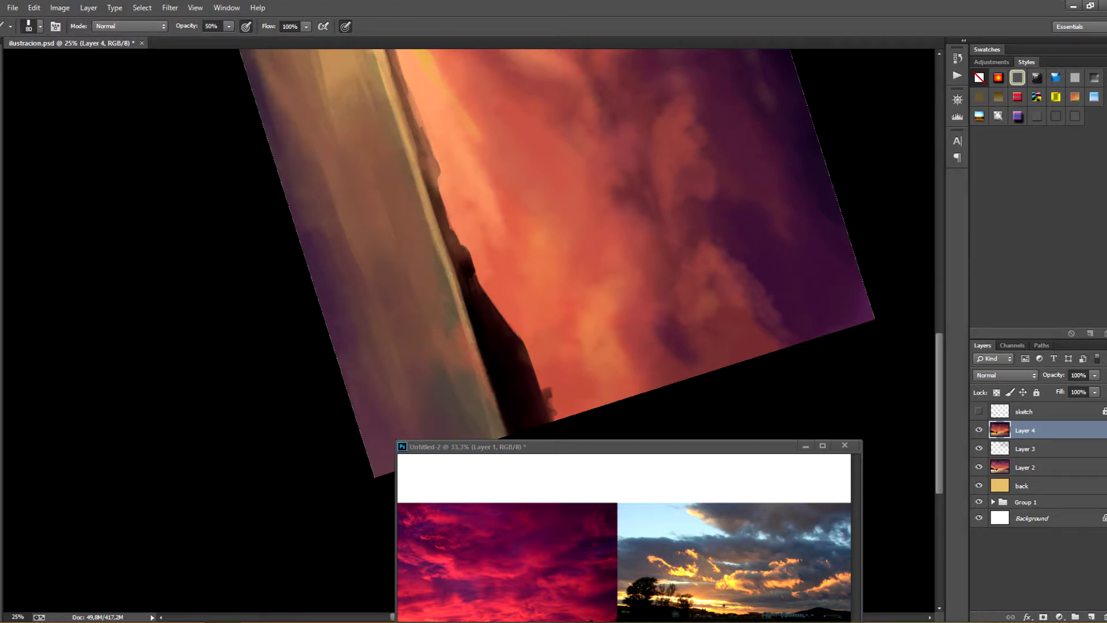
left_click_drag(447, 237, 468, 320)
key("r")
key("Escape")
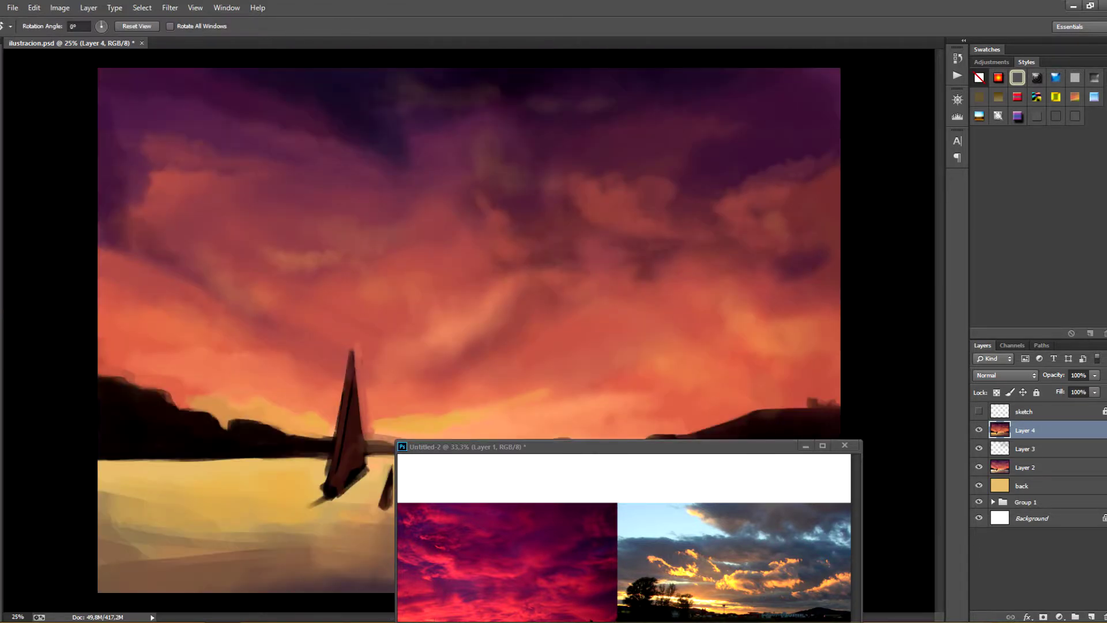
key("b")
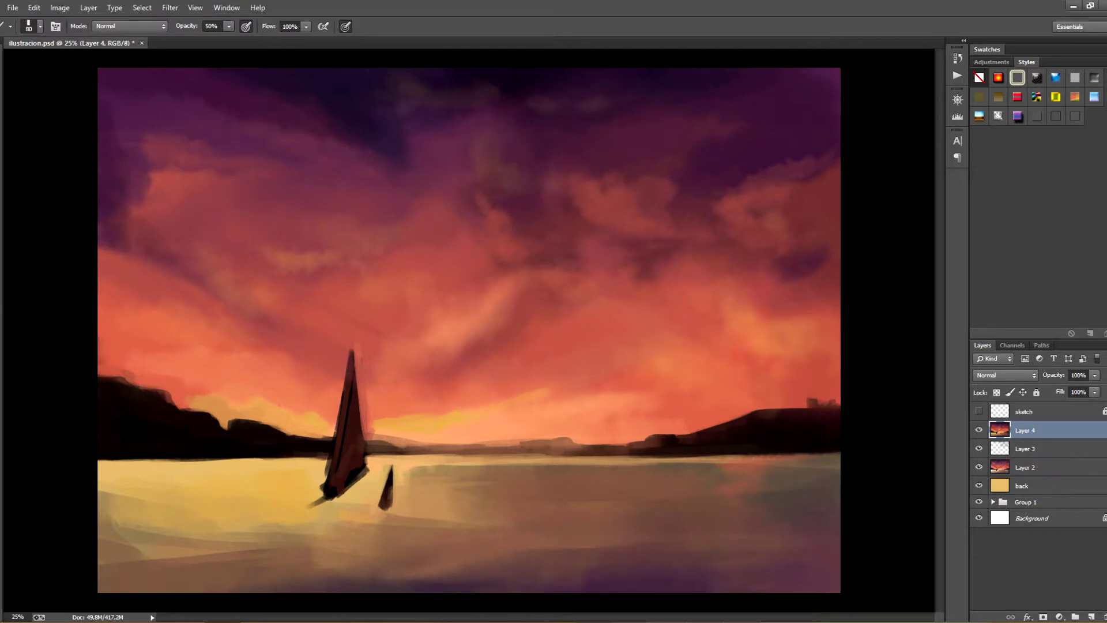
Darken the sailboat's sail and hull and add a thin mast tip with a 15 px brush
key("ctrl+minus")
key("ctrl+minus")
key("ctrl+plus")
left_click_drag(351, 370, 341, 440)
mouse_move(346, 478)
left_mouse_down()
mouse_move(336, 487)
mouse_move(362, 473)
left_mouse_up()
left_click_drag(347, 367, 345, 332)
left_click_drag(324, 491, 317, 488)
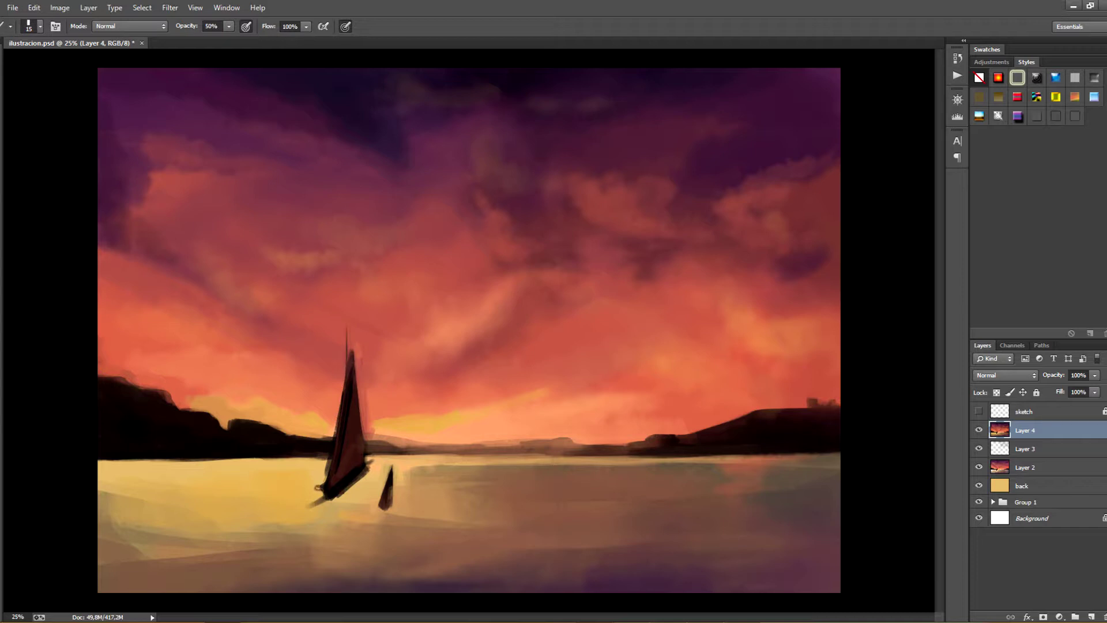
Darken the small tower on the right hill and touch up the distant waterline with a different brush tip at 80 px
right_click(200, 315)
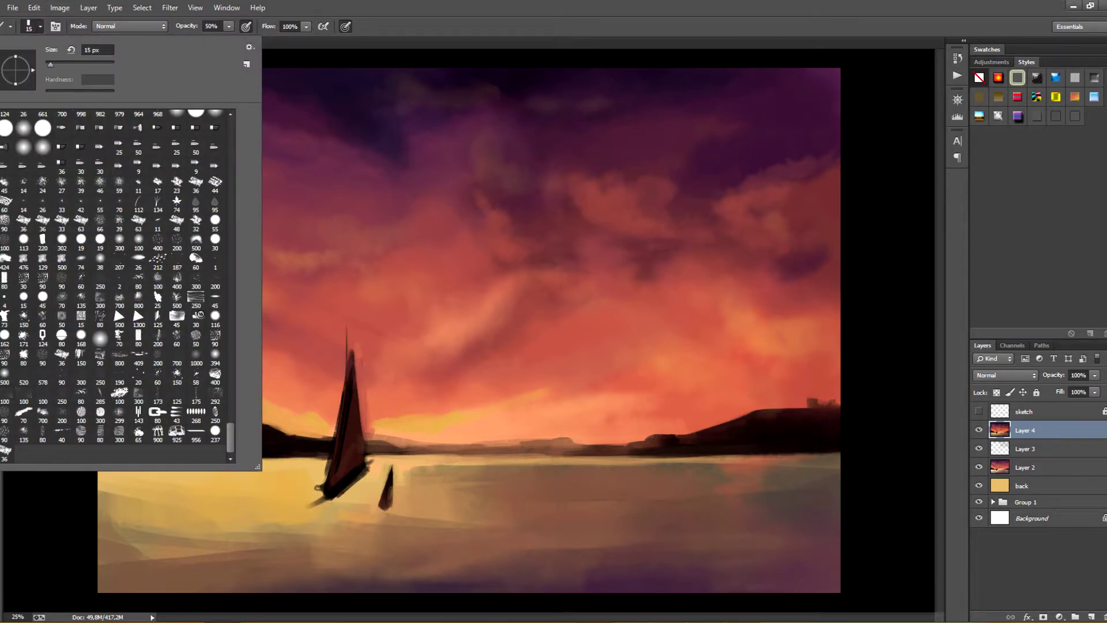
double_click(177, 278)
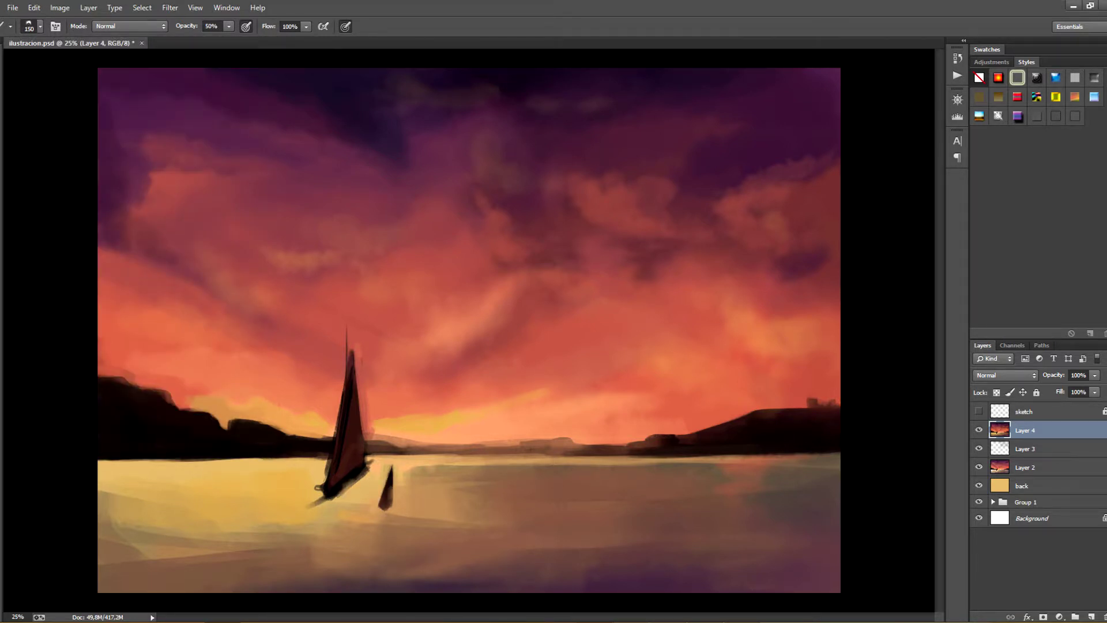
key("ctrl+s")
key("bracketleft")
key("bracketleft")
key("bracketleft")
key("bracketleft")
left_click_drag(810, 401, 814, 398)
left_click_drag(447, 461, 703, 462)
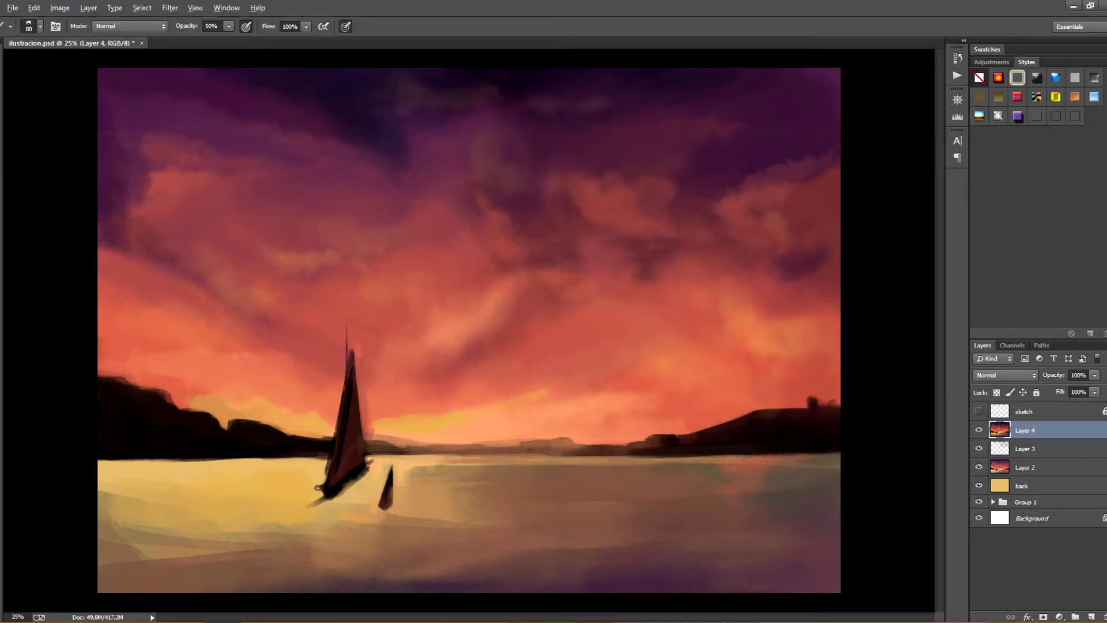
Save the document and paint a dark purple stroke in the lower-right corner of the water with a 175 px brush
key("bracketright")
key("bracketright")
key("bracketright")
key("bracketright")
key("bracketright")
key("ctrl+s")
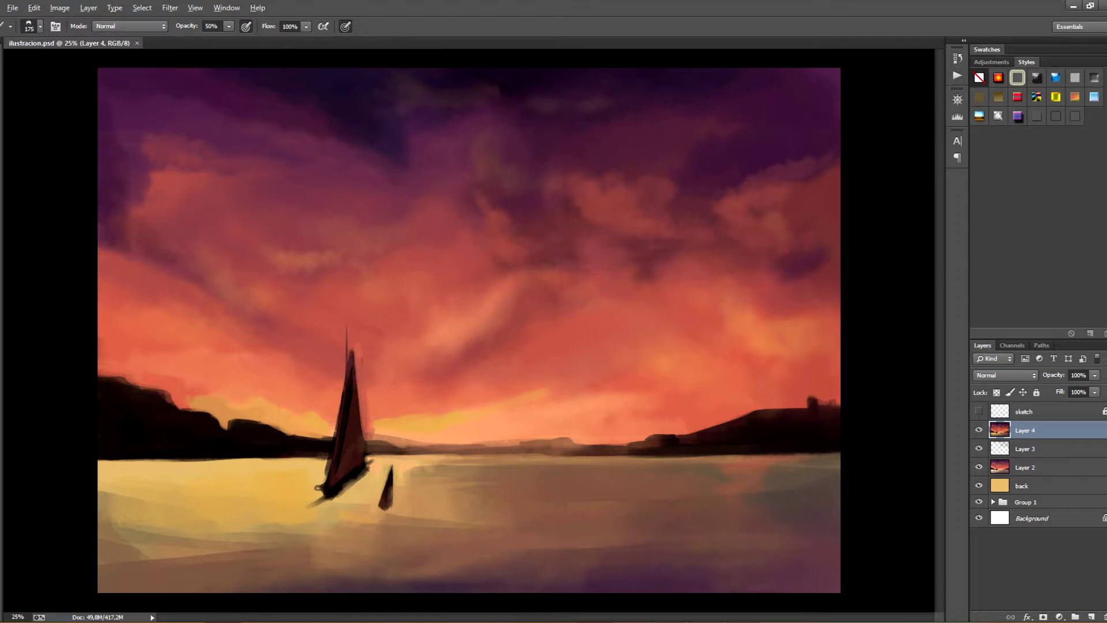
left_click_drag(830, 581, 697, 583)
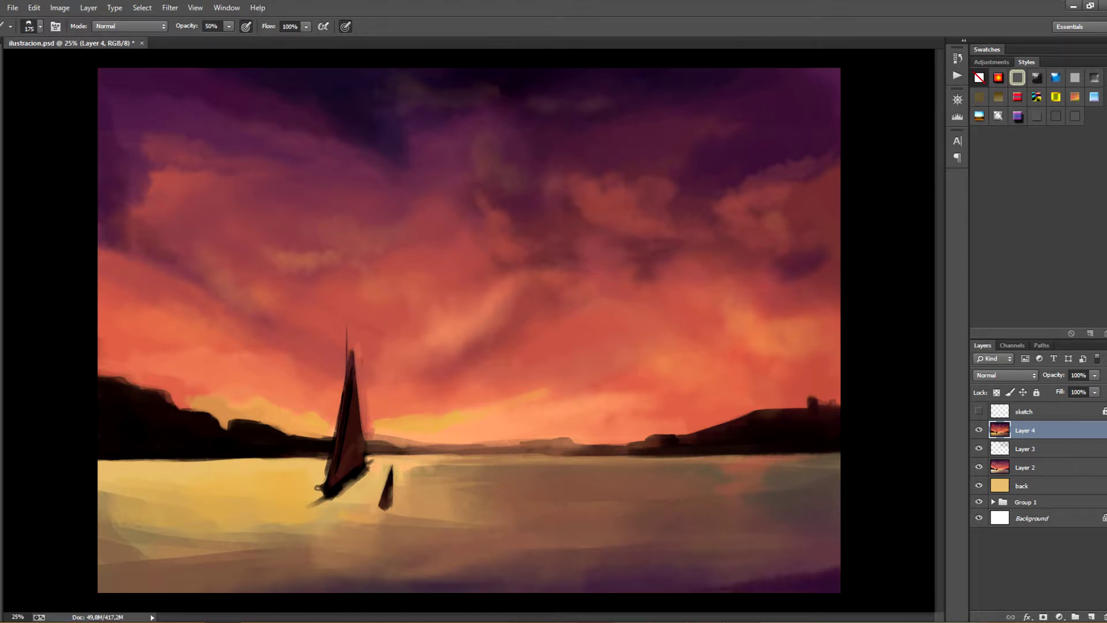
Spread the dark purple along the bottom edge of the water with a 1100 px brush
key("bracketright")
key("bracketright")
key("bracketright")
key("bracketright")
key("bracketright")
key("bracketright")
key("bracketright")
key("bracketright")
key("bracketright")
key("bracketright")
key("bracketright")
left_click_drag(830, 605, 548, 605)
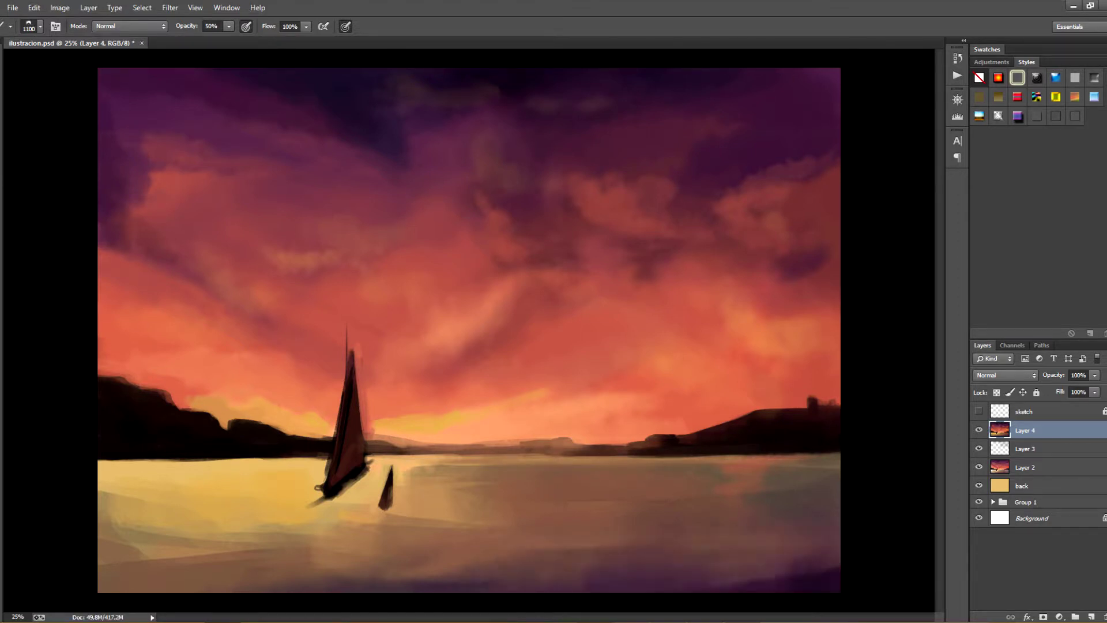
Deepen the purple shadow in the lower-right water with a 600 px brush and undo the last stroke
key("bracketleft")
key("bracketleft")
key("bracketleft")
key("bracketleft")
key("bracketleft")
left_click_drag(831, 562, 755, 571)
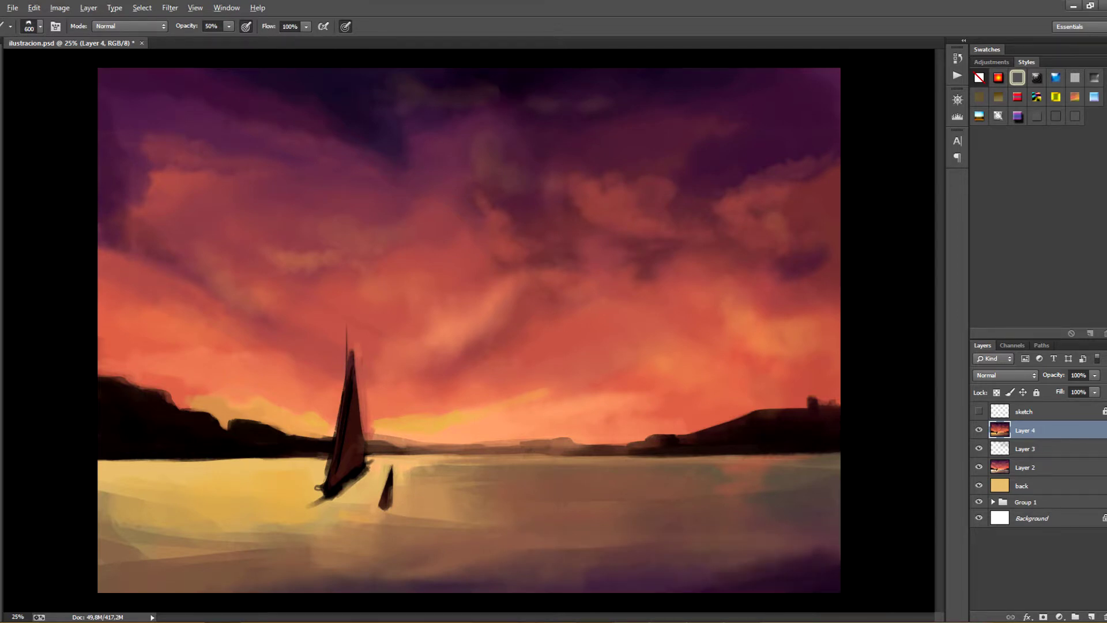
left_click_drag(833, 542, 519, 582)
left_click_drag(833, 531, 761, 545)
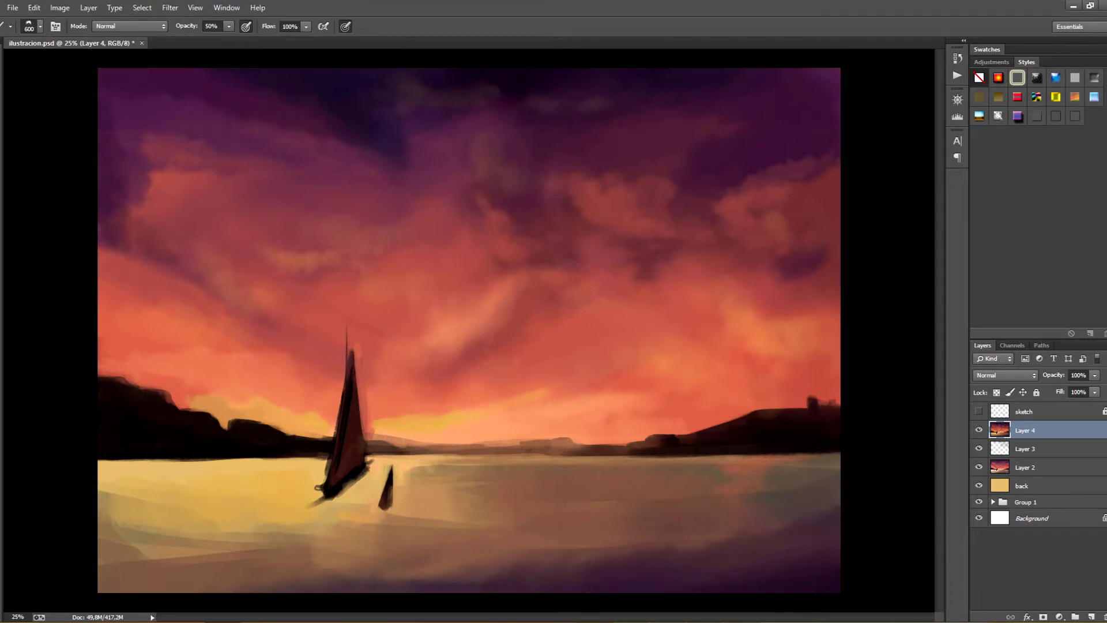
key("ctrl+z")
Blend the dark purple across the lower-right water with a soft 600 px brush, undoing the last stroke
left_click(40, 26)
double_click(100, 339)
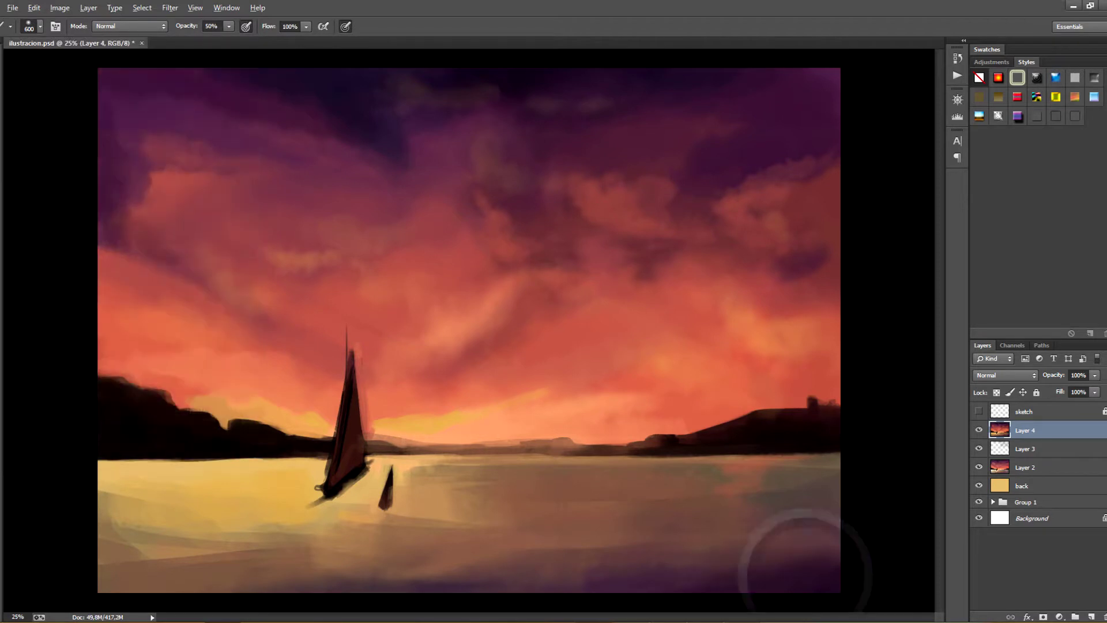
left_click_drag(790, 556, 570, 571)
left_click_drag(700, 513, 617, 513)
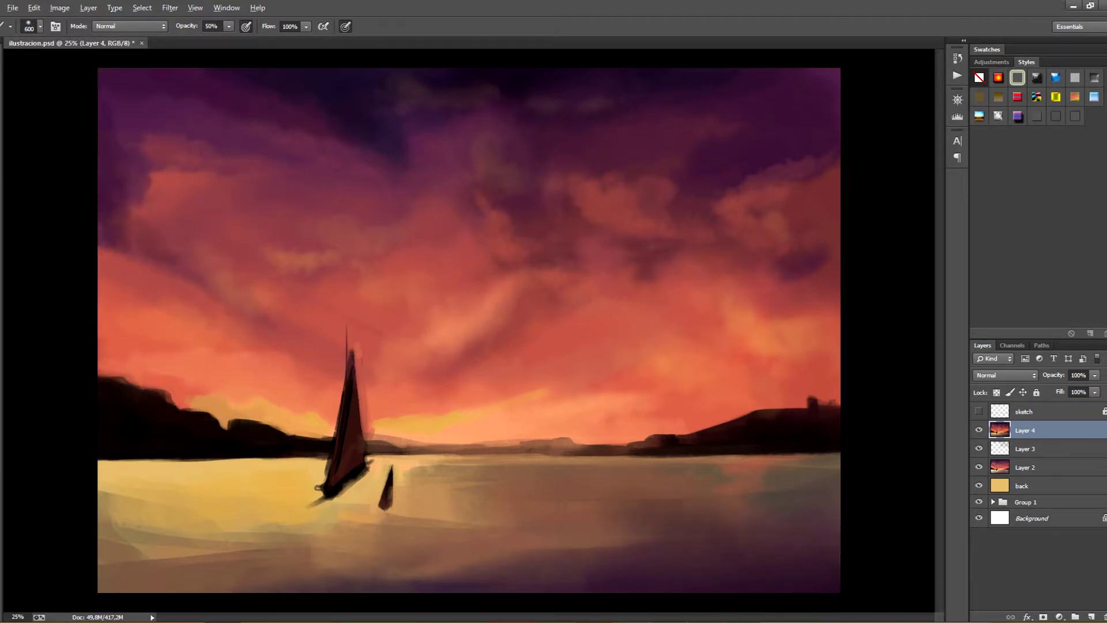
key("ctrl+z")
left_click(600, 296, "alt")
mouse_move(548, 498)
left_mouse_down()
mouse_move(798, 513)
mouse_move(807, 533)
left_mouse_up()
key("ctrl+z")
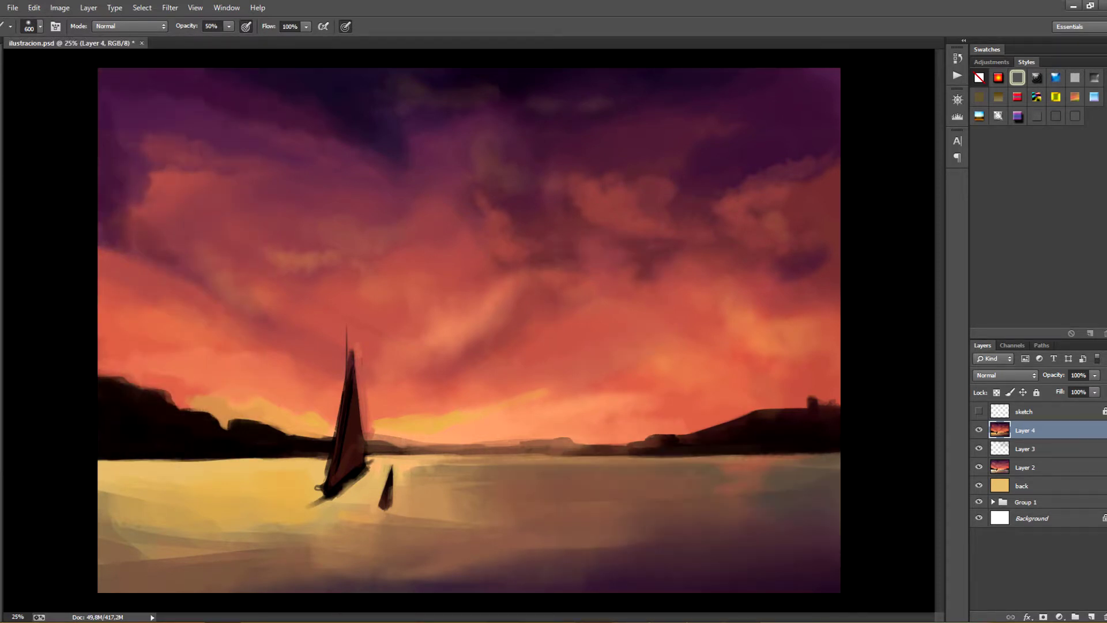
Examine the overall composition at a reduced zoom and with the canvas rotated
key("ctrl+minus")
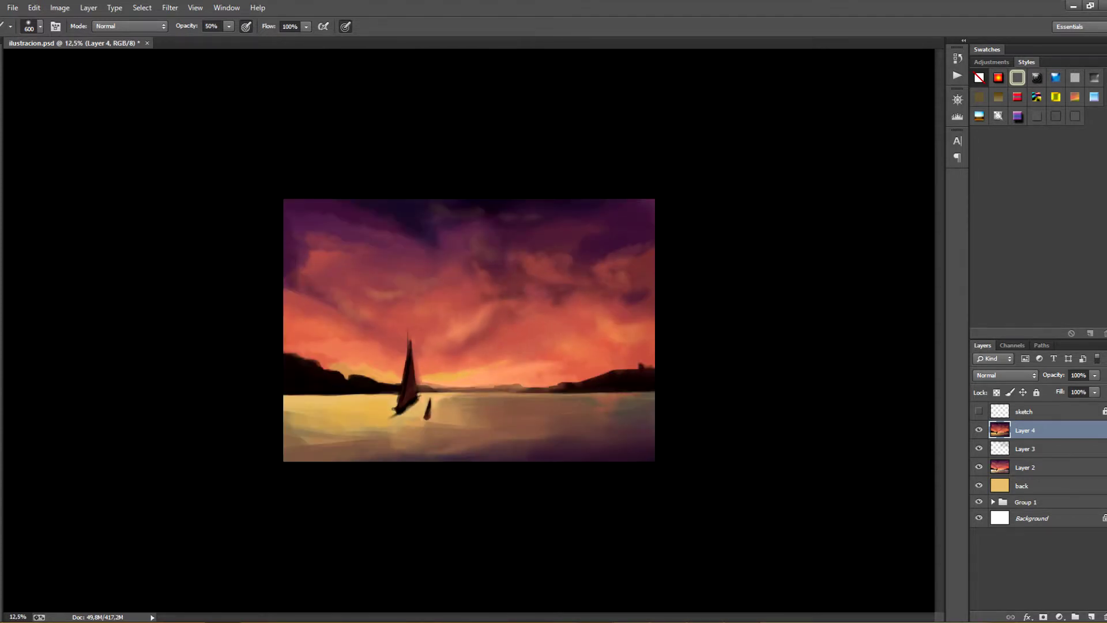
key("r")
left_click_drag(628, 375, 485, 162)
key("b")
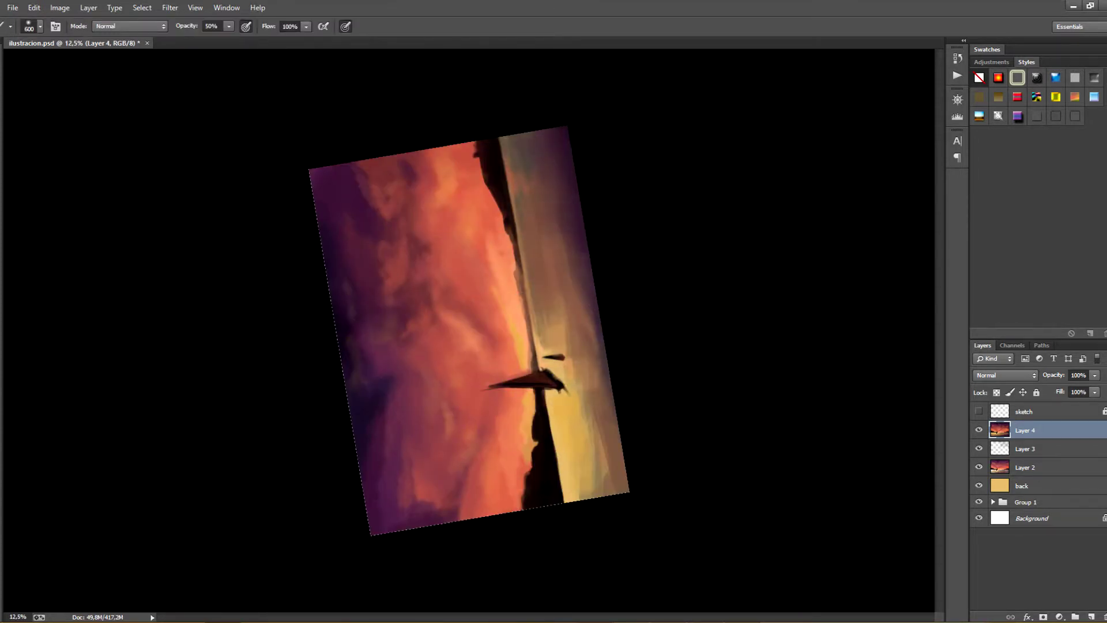
key("r")
key("Escape")
key("b")
key("ctrl+plus")
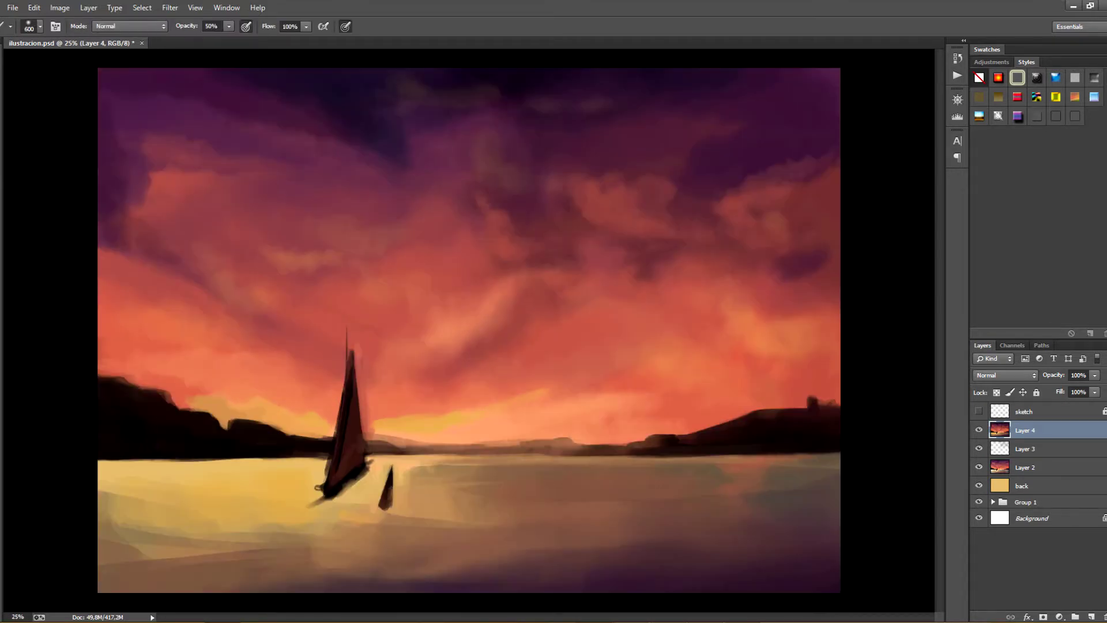
Save the document and select the references layer inside Group 1
key("ctrl+minus")
key("ctrl+s")
left_click(993, 502)
left_click(1039, 593)
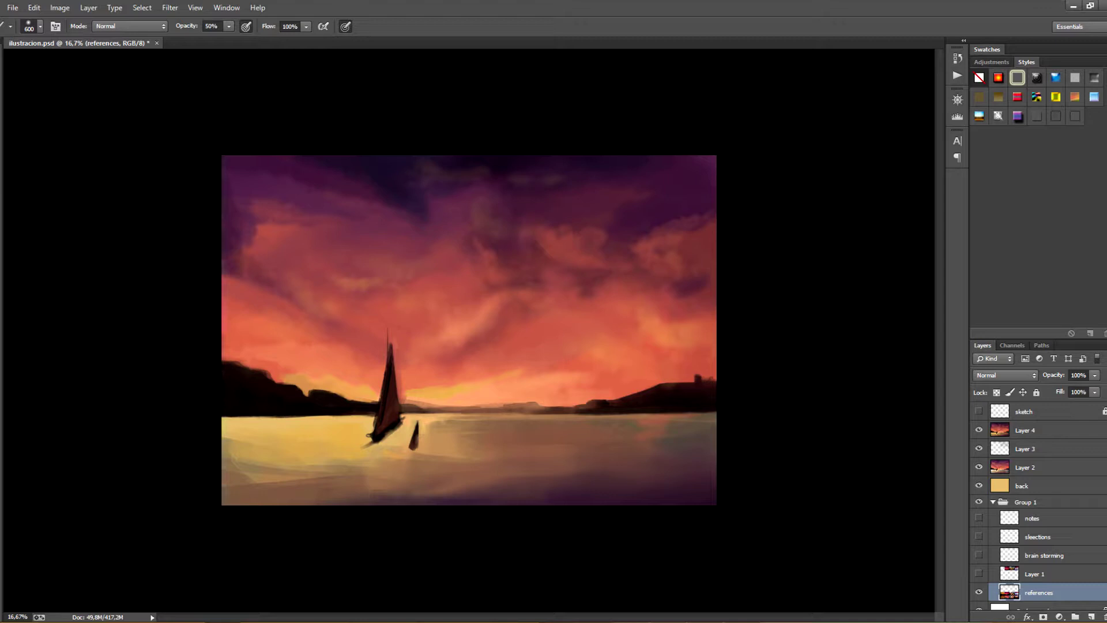
Paint the right and left hill silhouettes solid black on Layer 4 with an 80 px brush at 90% opacity
left_click(39, 26)
double_click(139, 339)
left_click(992, 501)
left_click(1037, 430)
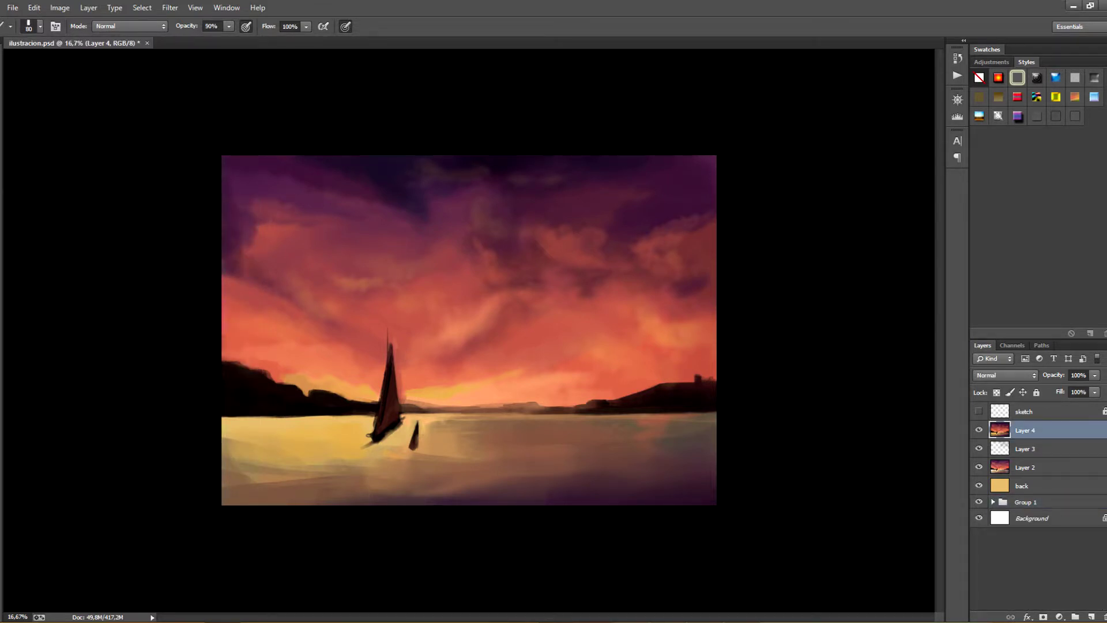
key("9")
left_click_drag(662, 396, 715, 377)
left_click_drag(615, 400, 629, 395)
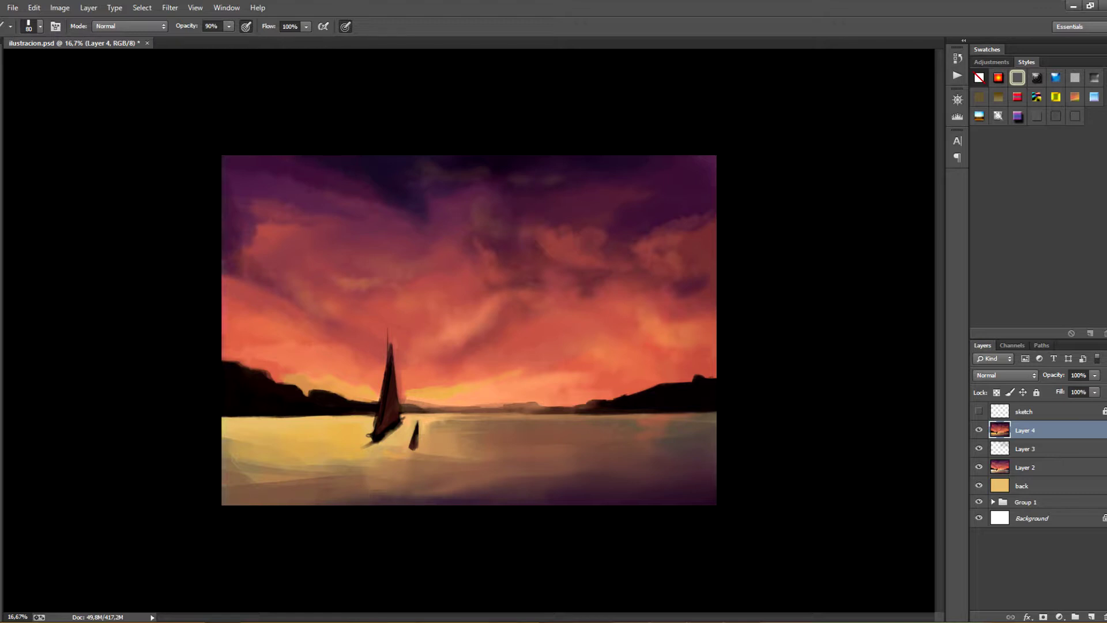
left_click_drag(247, 371, 331, 391)
Paint a dark rocky headland reaching into the water from the right edge, below the right hill
left_click_drag(715, 448, 614, 472)
key("ctrl+z")
mouse_move(714, 441)
left_mouse_down()
mouse_move(634, 461)
mouse_move(716, 448)
left_mouse_up()
mouse_move(673, 454)
left_mouse_down()
mouse_move(665, 459)
mouse_move(716, 458)
mouse_move(674, 448)
left_mouse_up()
mouse_move(642, 459)
left_mouse_down()
mouse_move(621, 460)
mouse_move(716, 468)
left_mouse_up()
left_click_drag(693, 471, 716, 473)
mouse_move(642, 463)
left_mouse_down()
mouse_move(680, 470)
mouse_move(645, 454)
left_mouse_up()
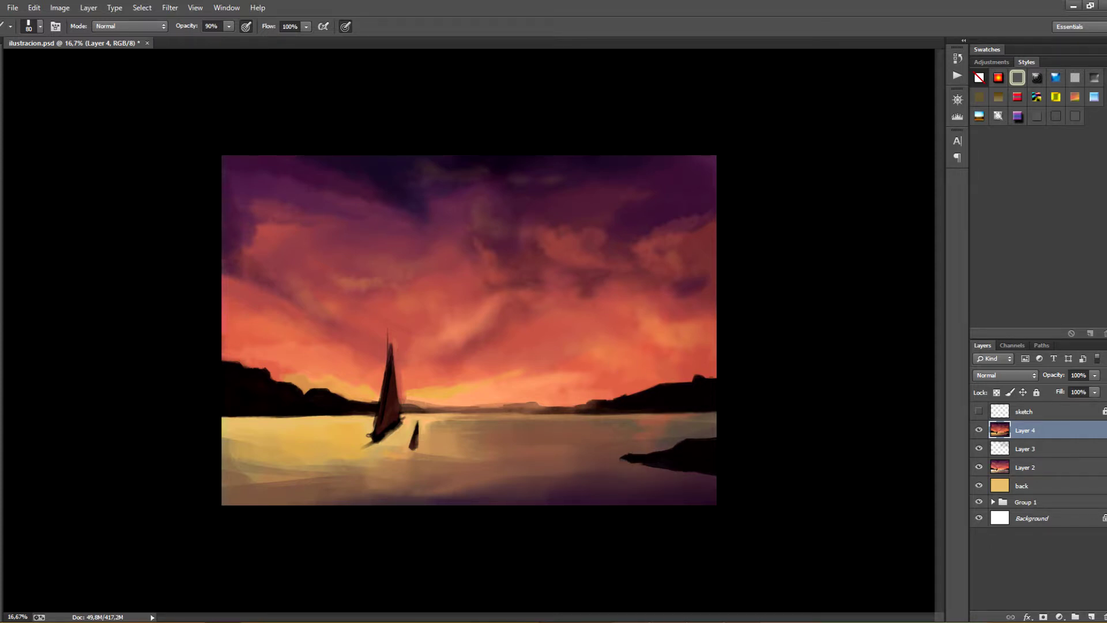
Add brownish rock highlights to the dark headland with a sampled colour at 50% opacity, and save the document
left_click(586, 407)
left_click(586, 407, "alt")
key("5")
mouse_move(643, 458)
left_mouse_down()
mouse_move(697, 461)
mouse_move(670, 464)
left_mouse_up()
key("ctrl+s")
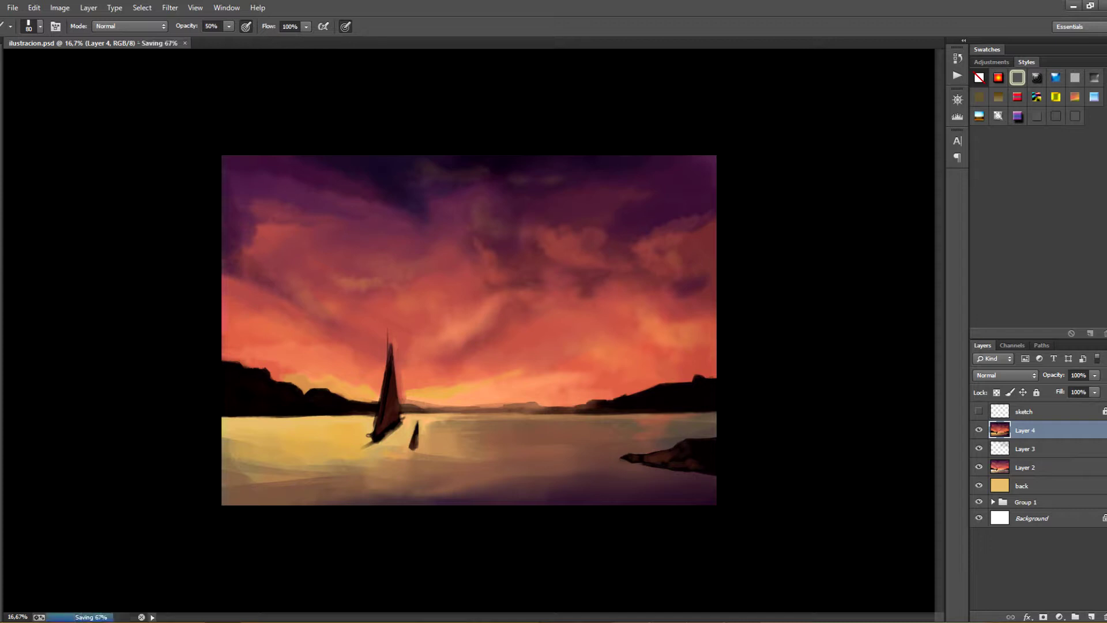
Refine the thin distant shoreline along the horizon on both sides with a 45 px brush at 50% opacity, and save the document
left_click_drag(531, 411, 586, 410)
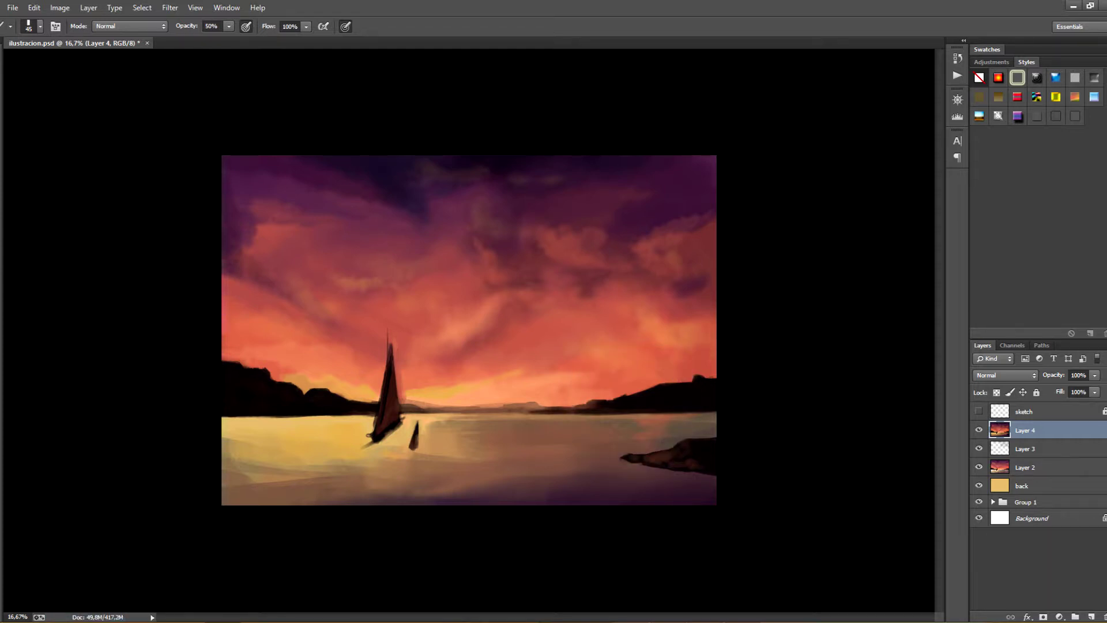
mouse_move(422, 408)
left_mouse_down()
mouse_move(405, 409)
mouse_move(443, 411)
left_mouse_up()
mouse_move(564, 410)
left_mouse_down()
mouse_move(588, 409)
mouse_move(587, 398)
left_mouse_up()
key("ctrl+s")
left_click_drag(423, 401, 461, 403)
key("ctrl+s")
key("super")
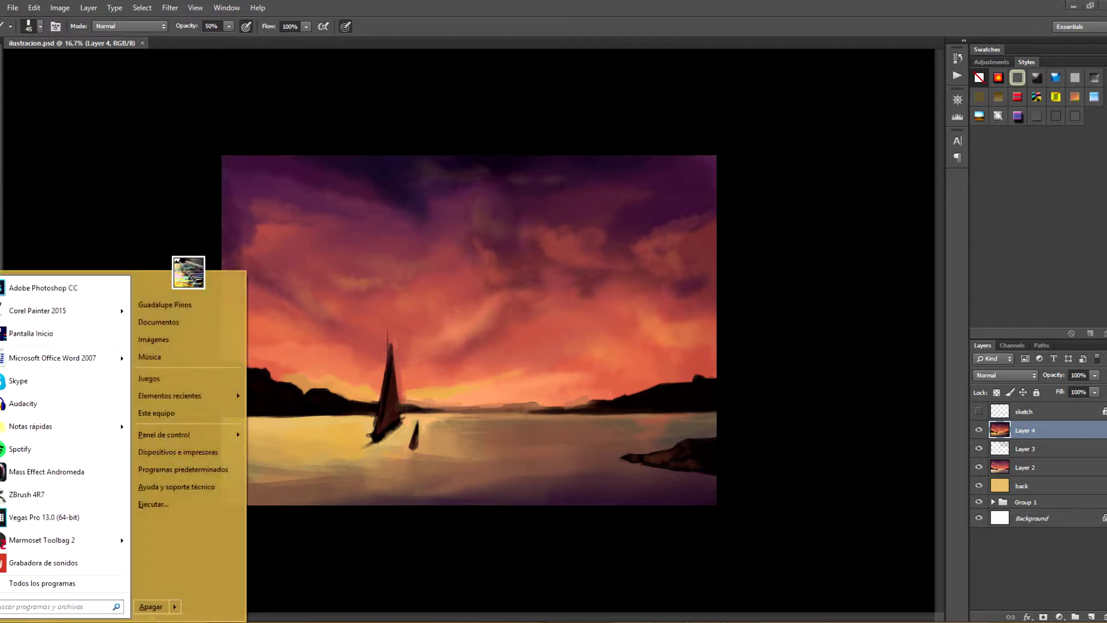
key("super")
Paint a small dark rock in the water below the right headland with a sampled colour at 90% opacity
mouse_move(706, 462)
left_mouse_down()
mouse_move(714, 484)
mouse_move(692, 482)
mouse_move(706, 484)
left_mouse_up()
left_click(708, 457, "alt")
key("9")
key("ctrl+z")
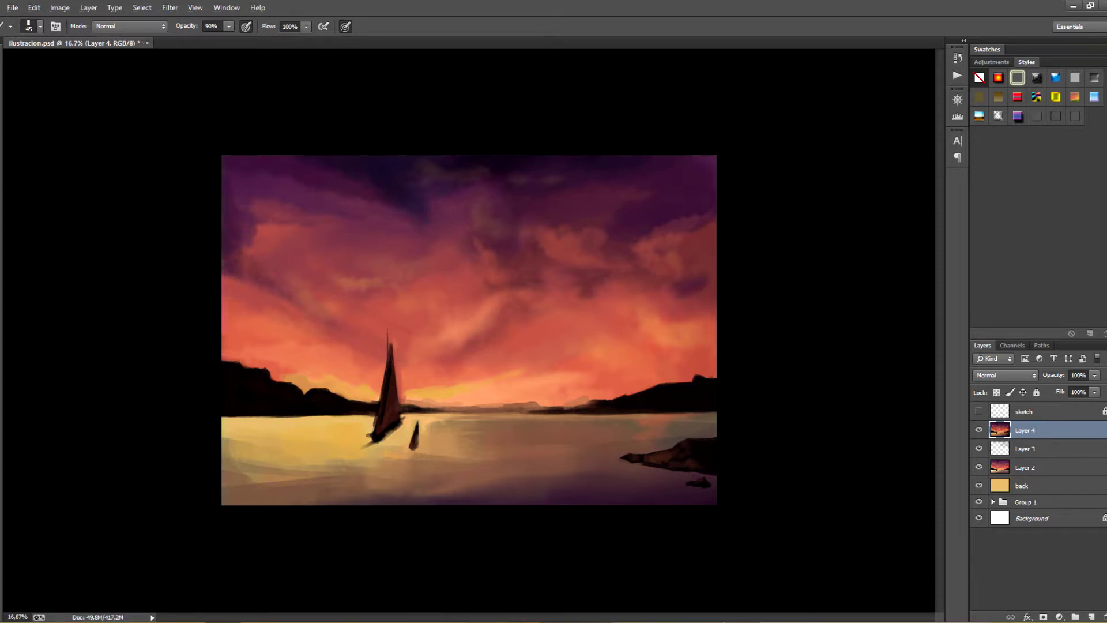
Add a small reddish-brown second sail on the right side of the sailboat, and save the document
mouse_move(413, 413)
left_mouse_down()
mouse_move(387, 438)
mouse_move(410, 405)
left_mouse_up()
left_click(403, 440, "alt")
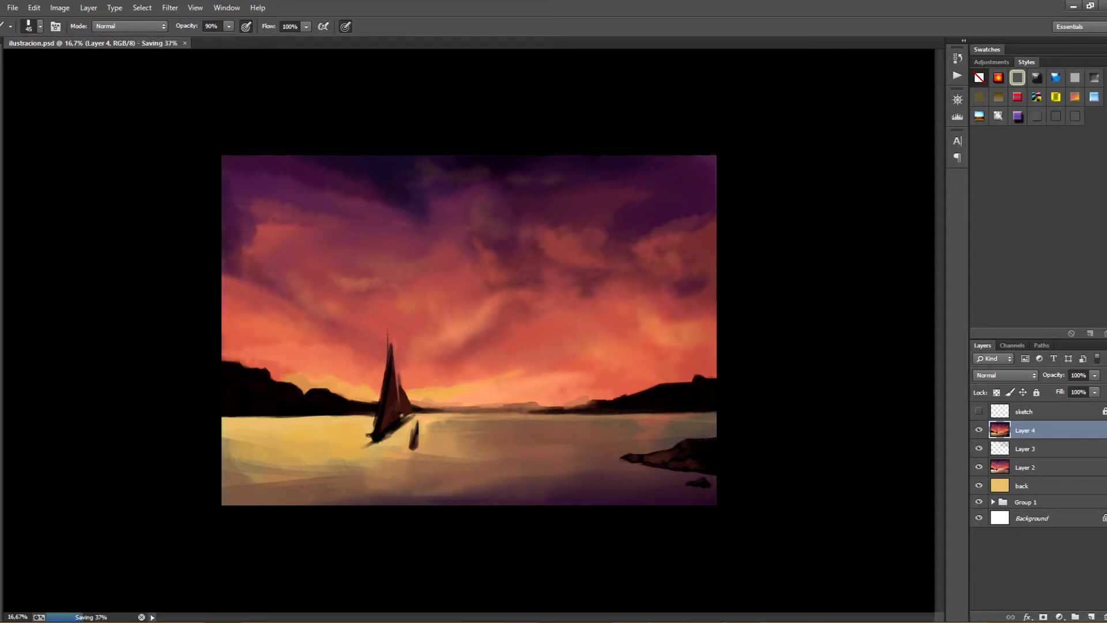
key("alt")
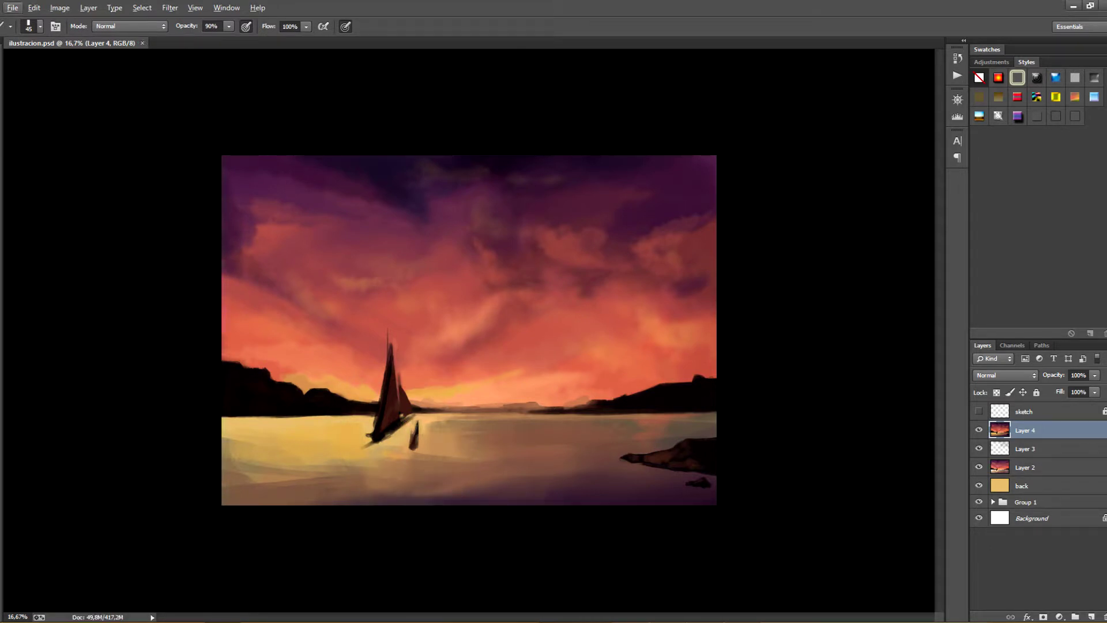
key("alt")
Stamp fine horizontal ripple lines into the dark water near the lower edge with a large line-textured brush at 90% opacity
left_click(40, 26)
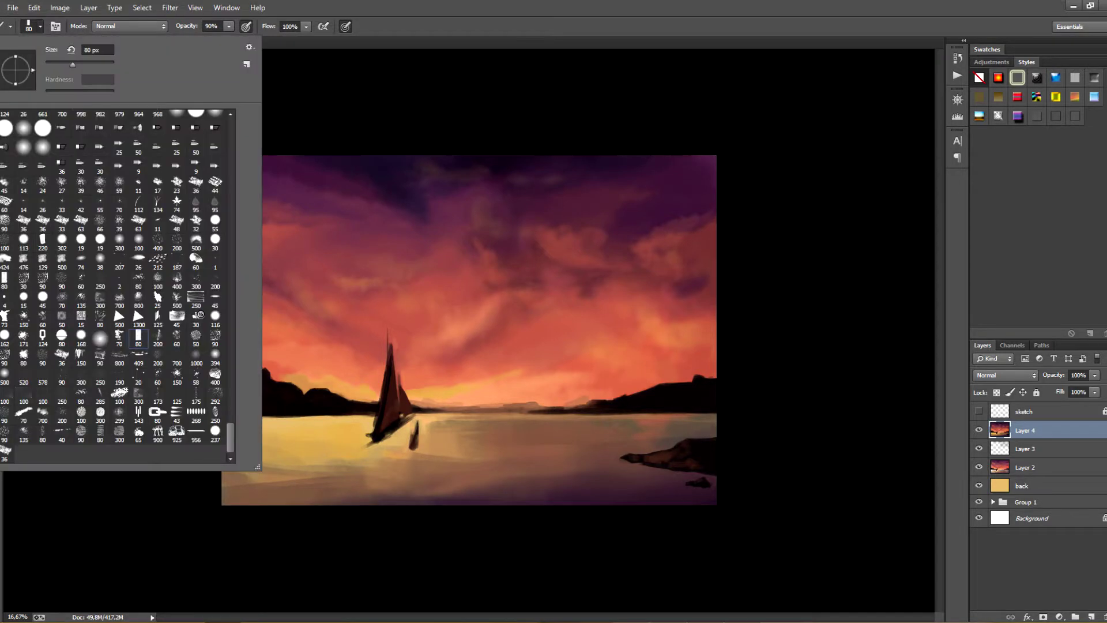
scroll(200, 314, "up", 10)
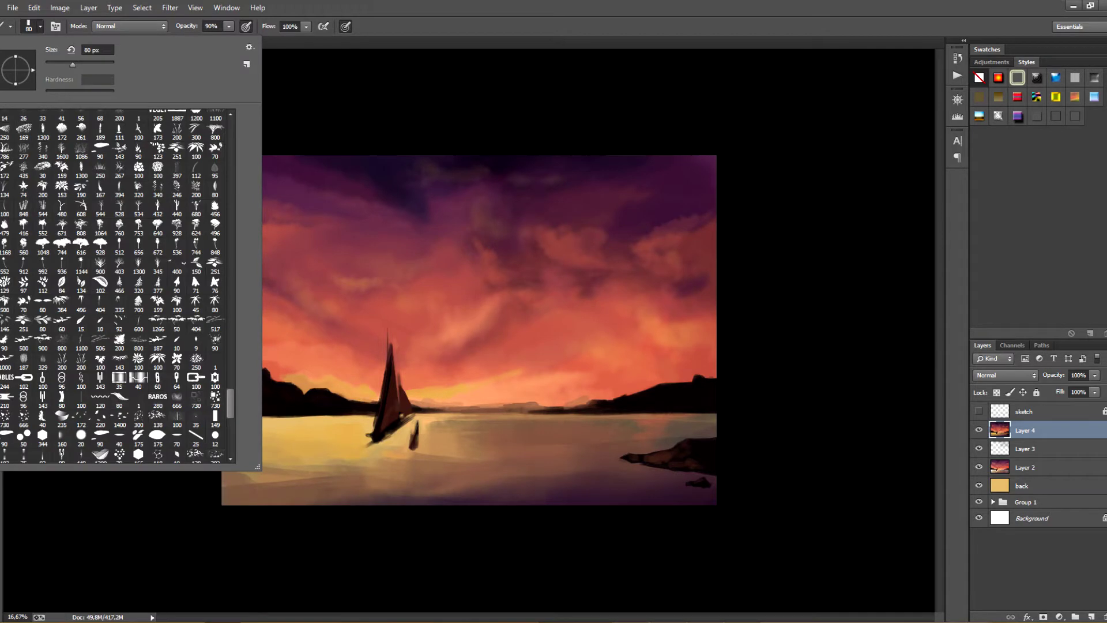
double_click(157, 340)
left_click(40, 26)
scroll(115, 285, "up", 3)
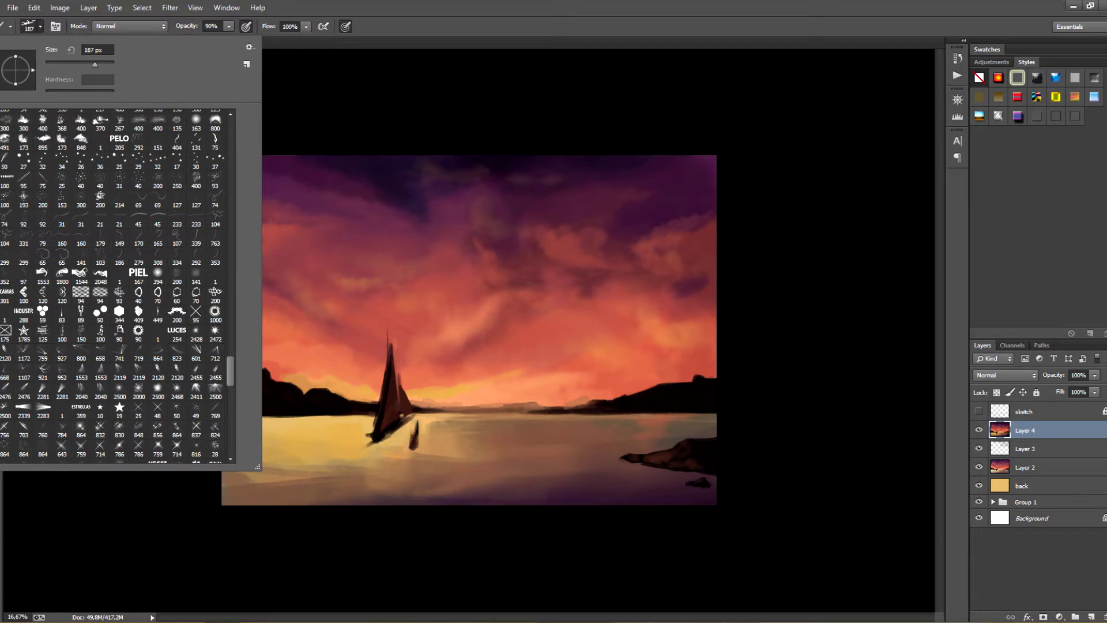
scroll(115, 286, "up", 9)
left_click(81, 302)
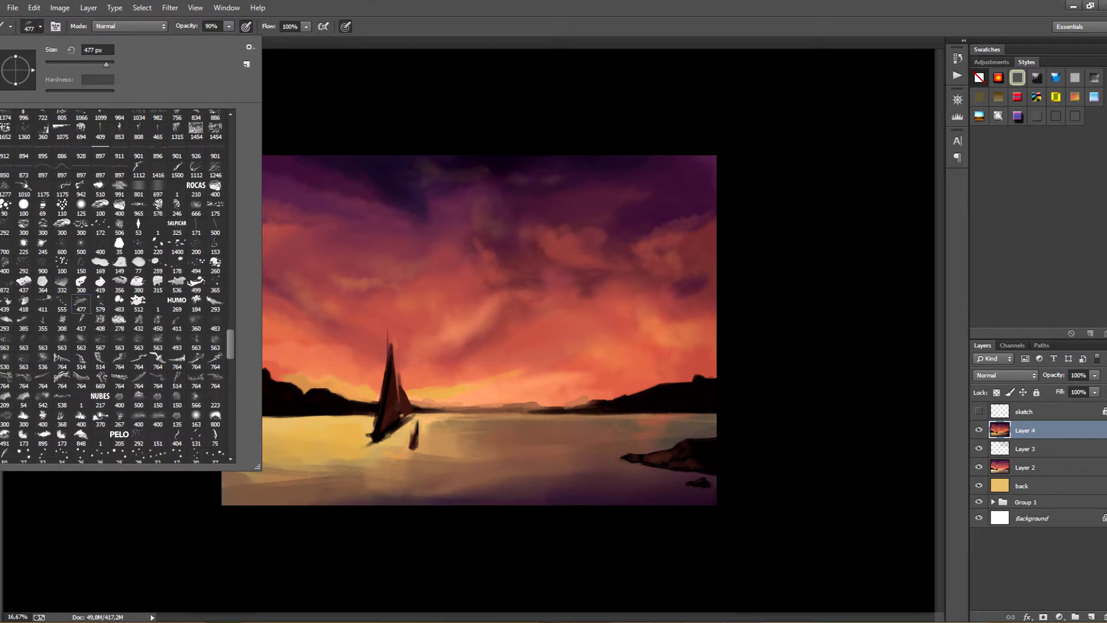
left_click(157, 188)
left_click(346, 462)
key("ctrl+z")
key("bracketright")
key("bracketright")
key("bracketright")
key("bracketright")
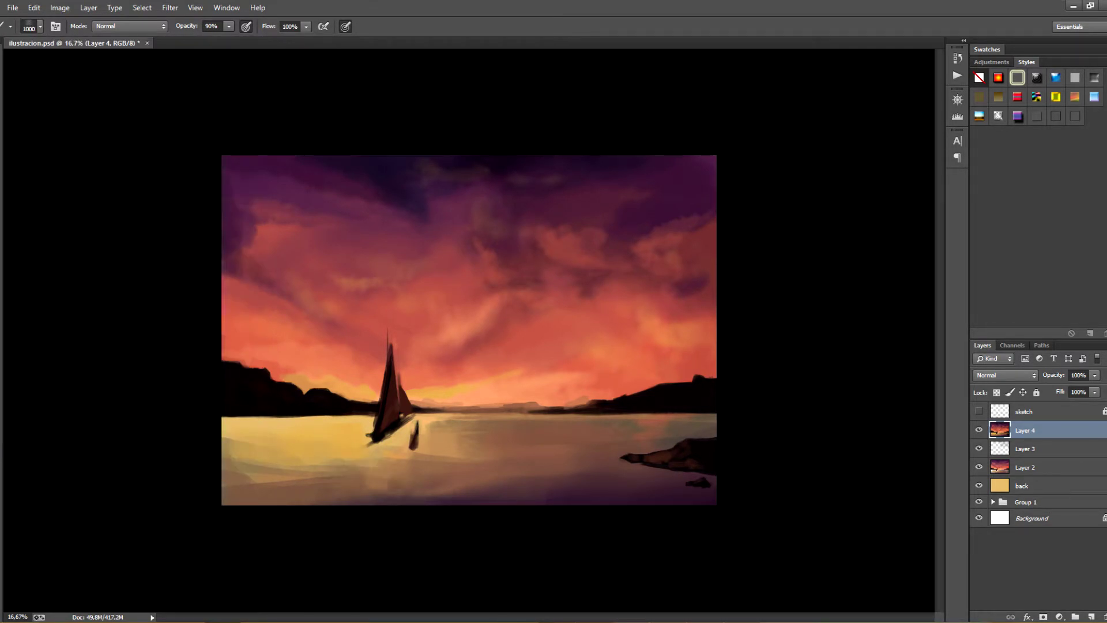
left_click(495, 475)
key("ctrl+z")
left_click(565, 489)
key("bracketleft")
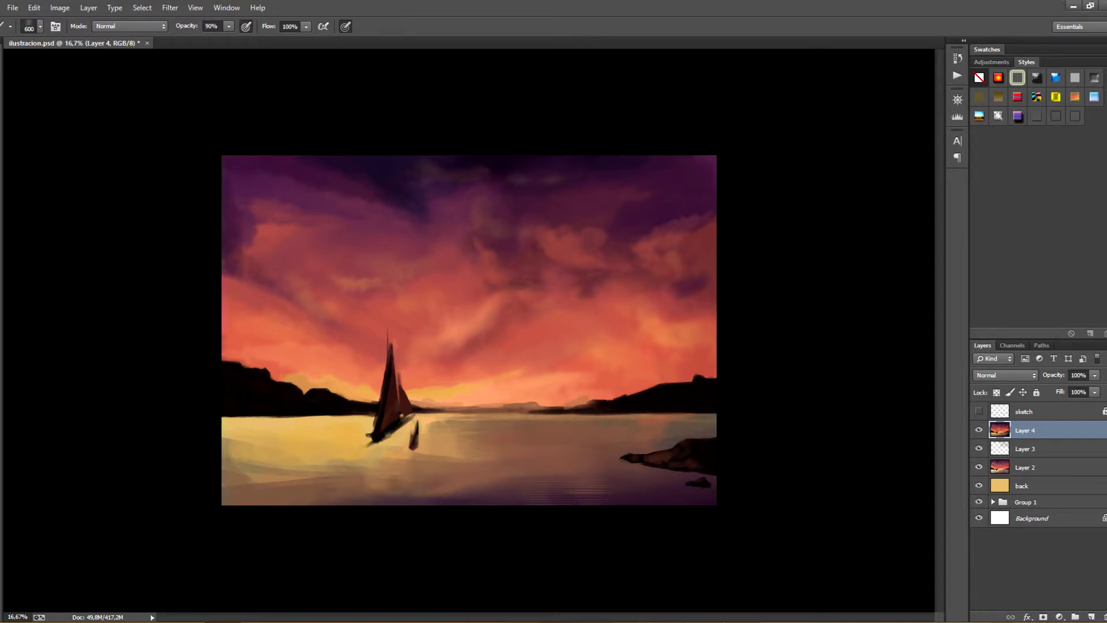
Try larger ripple-line stamps across the central water with the brush enlarged up to 1900 px, and undo them
key("bracketright")
key("bracketright")
key("bracketright")
key("bracketright")
key("bracketright")
left_click(515, 453)
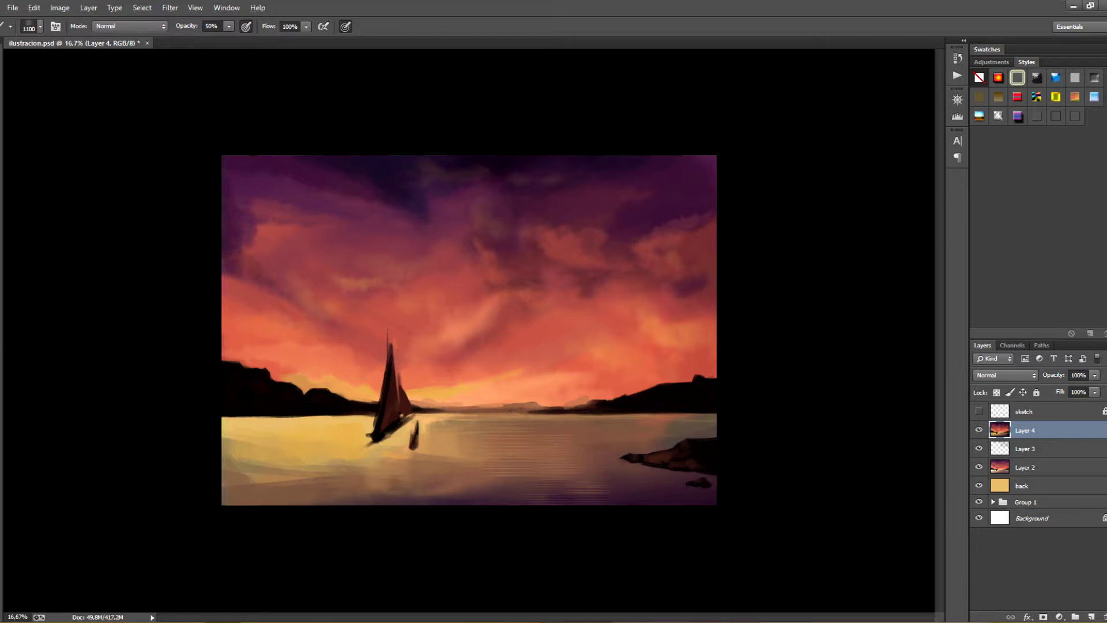
left_click_drag(529, 463, 448, 479)
key("ctrl+z")
key("bracketright")
key("bracketright")
key("bracketright")
key("bracketright")
key("bracketright")
key("bracketright")
key("bracketright")
key("bracketright")
left_click(510, 460)
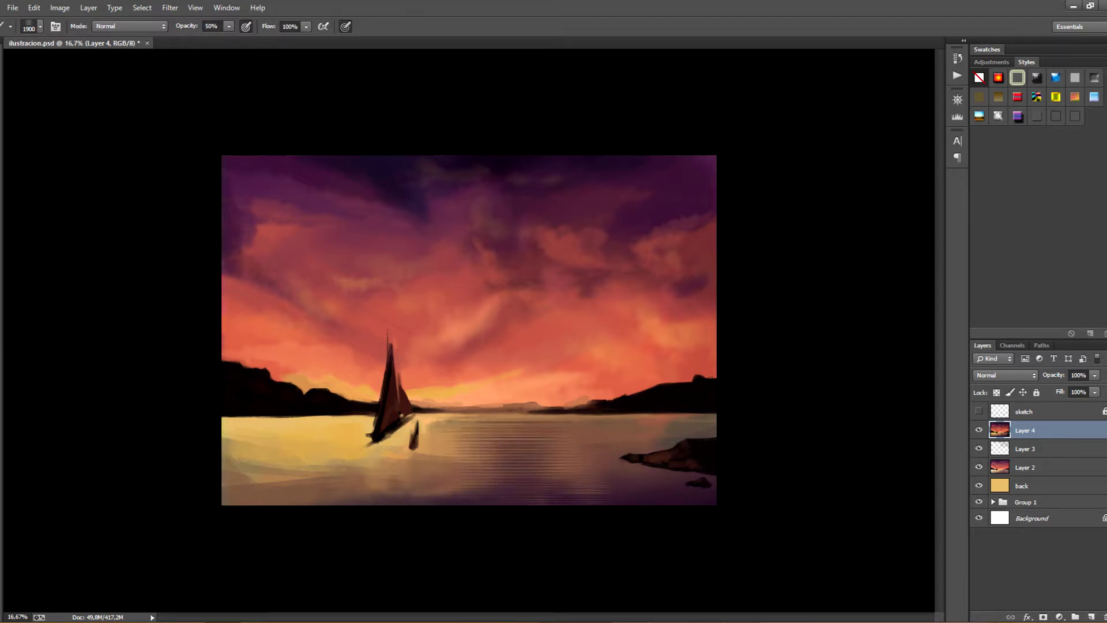
left_click(348, 466)
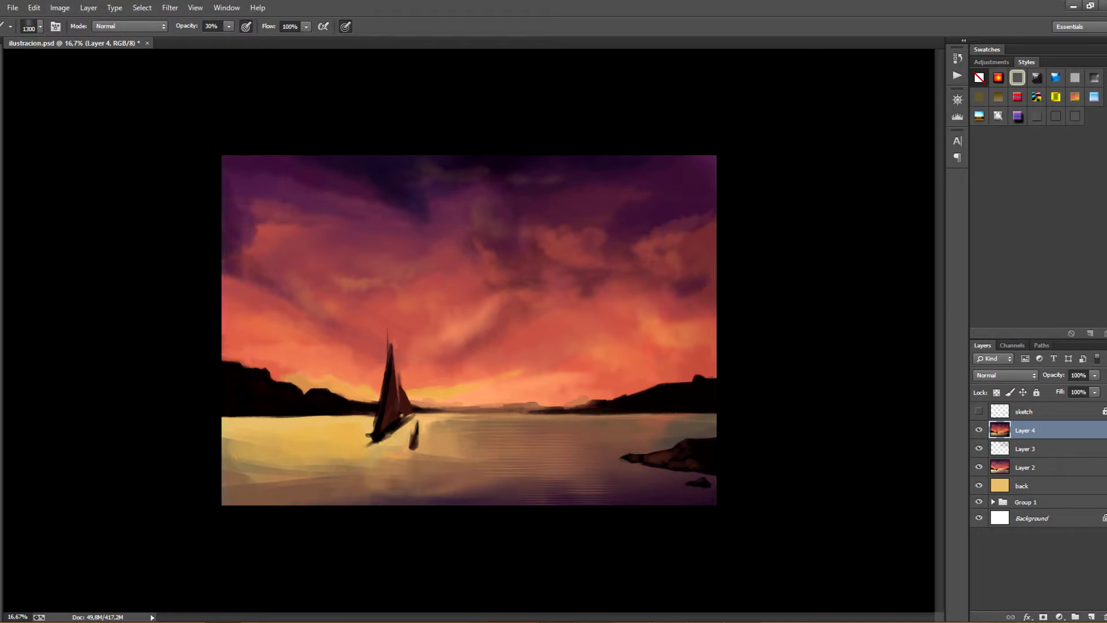
key("ctrl+alt+z")
key("ctrl+alt+z")
key("ctrl+alt+z")
Paint a subtle ripple texture over the lake with a textured brush enlarged to 1200 px at 30% opacity, and save the document
left_click(40, 27)
double_click(215, 304)
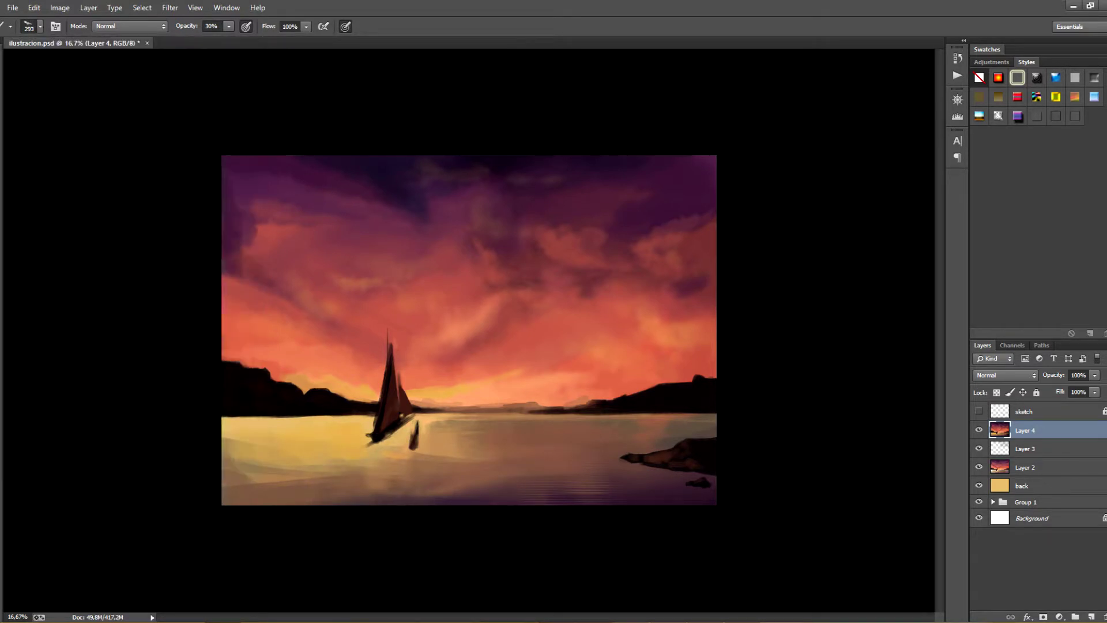
key("bracketright")
key("bracketright")
key("bracketright")
key("bracketright")
key("bracketright")
key("bracketright")
key("bracketright")
key("bracketright")
key("bracketright")
left_click(40, 26)
left_click(216, 206)
key("Return")
key("bracketright")
key("bracketright")
key("bracketright")
key("bracketright")
key("bracketright")
key("bracketright")
key("bracketright")
key("bracketright")
key("bracketright")
key("bracketright")
key("bracketright")
key("bracketright")
key("ctrl+s")
Brush 507 px textured strokes along the lower edge of the lake and the far waterline below the right hill
left_click(40, 27)
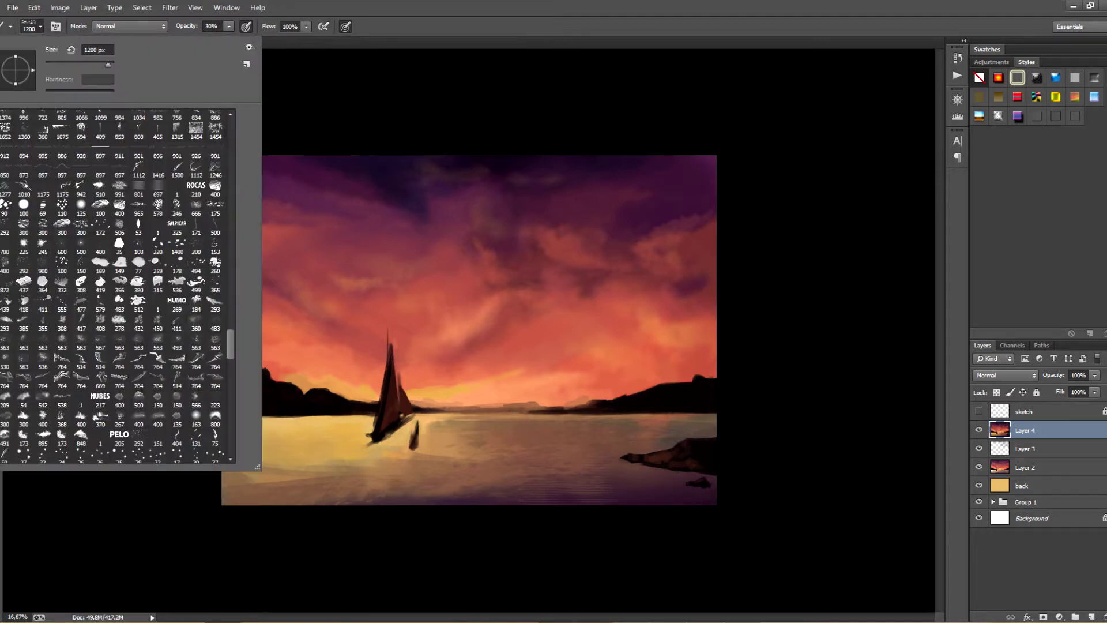
left_click(40, 27)
left_click(40, 26)
left_click_drag(108, 65, 102, 64)
left_click(40, 26)
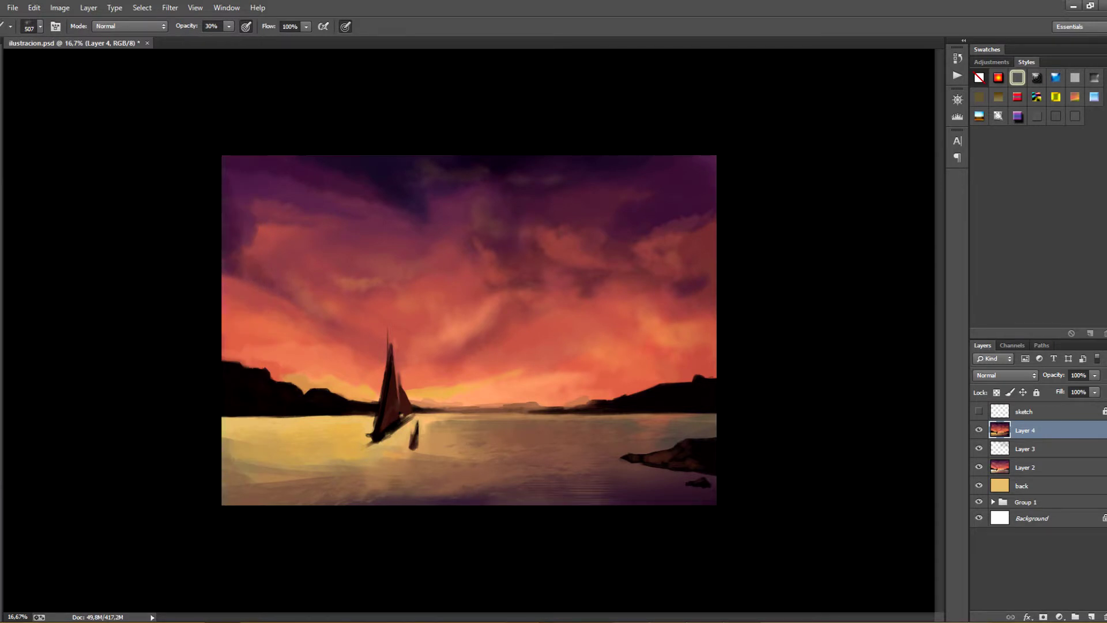
left_click_drag(594, 505, 510, 505)
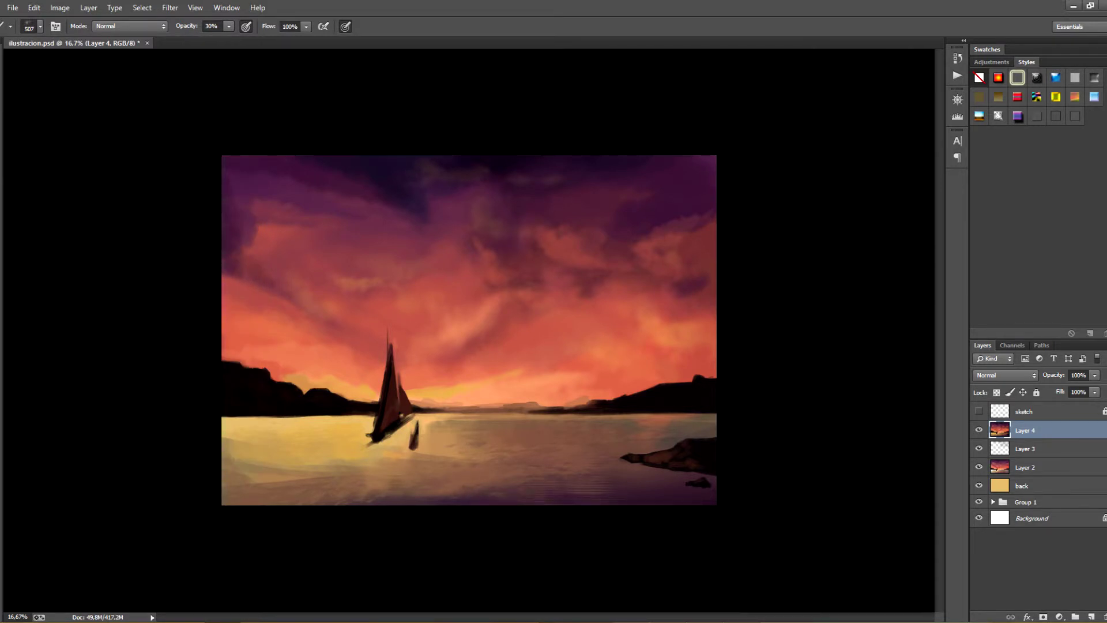
left_click_drag(531, 412, 607, 421)
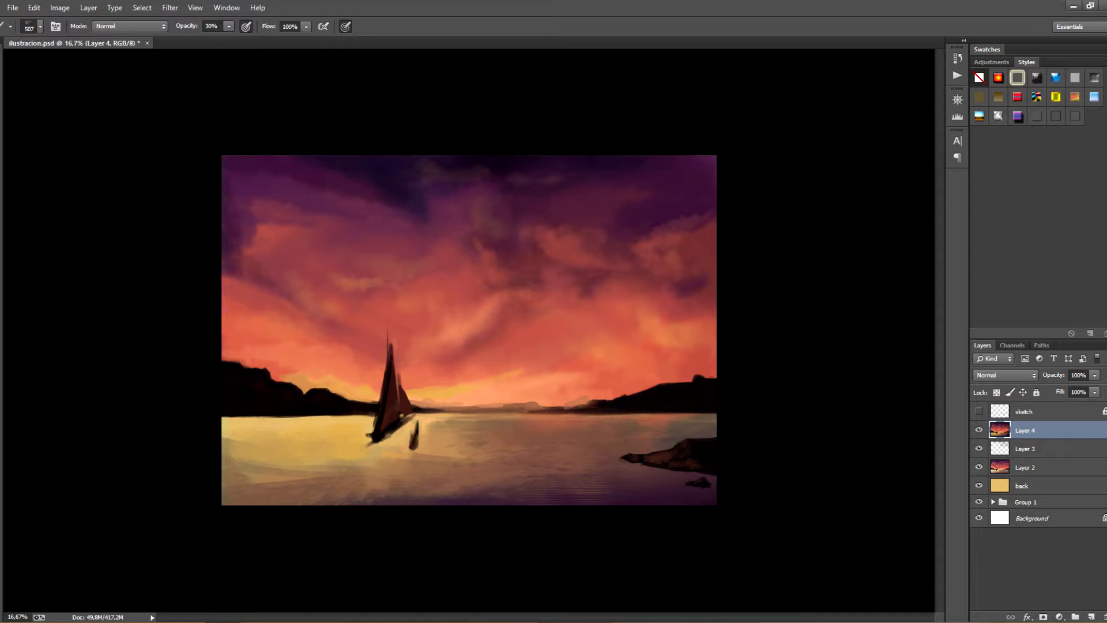
Blend soft horizontal ripples over the whole lake with a 538 px textured brush at 30% opacity, and save the document
left_click(40, 27)
scroll(116, 286, "up", 4)
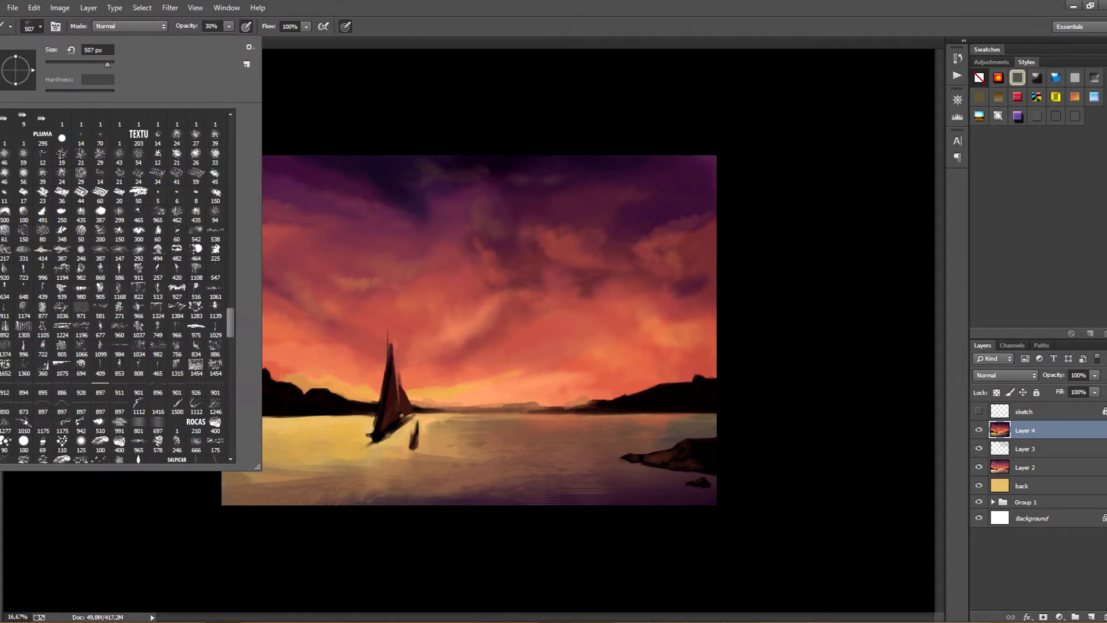
double_click(215, 234)
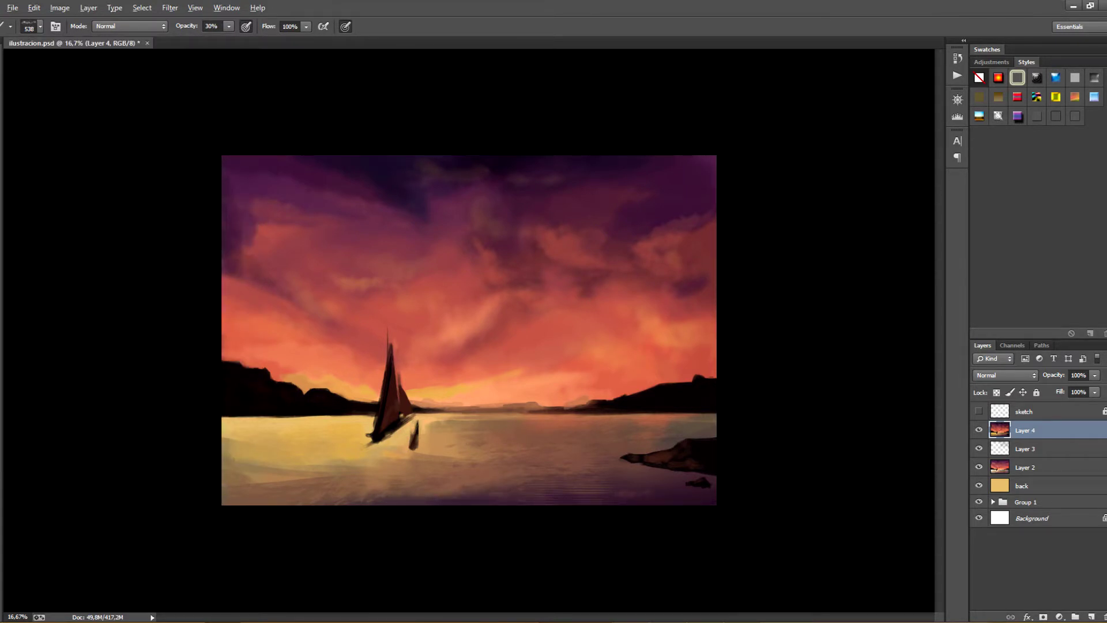
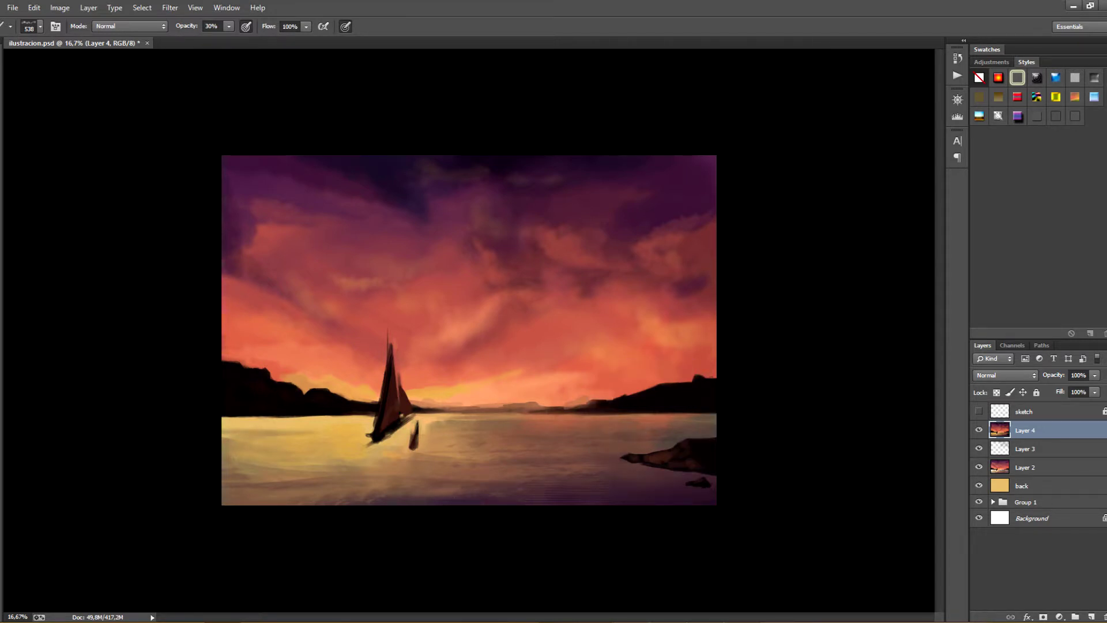
key("ctrl+s")
Paint a yellow-orange sunset glow behind the sailboat with a 300 px brush at 30% opacity, and save the document
left_click(41, 26)
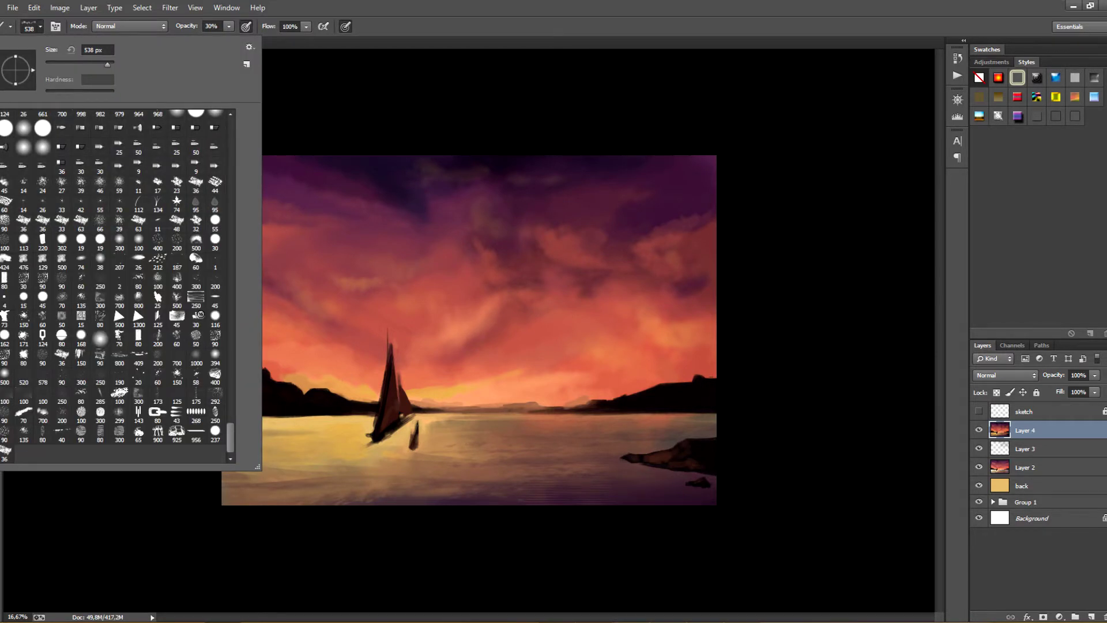
double_click(138, 393)
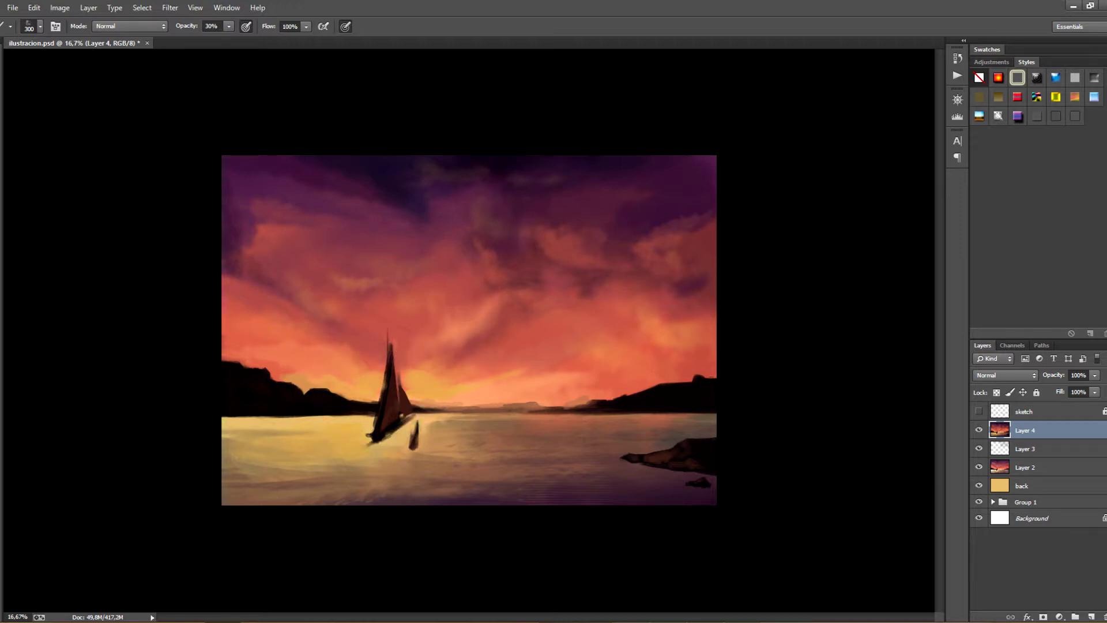
left_click_drag(385, 376, 367, 347)
key("ctrl+z")
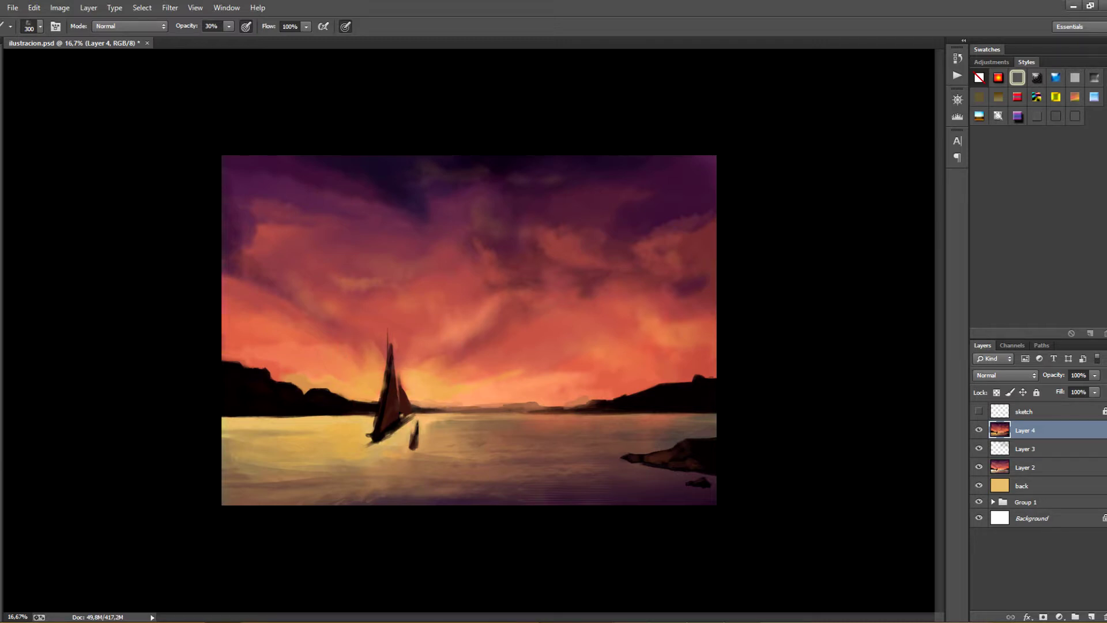
key("ctrl+s")
Switch to a soft round 454 px brush at 30% opacity and sample the dark purple at the top of the sky
key("[")
left_click(40, 27)
left_click(126, 277)
key("]")
key("]")
key("]")
left_click(39, 27)
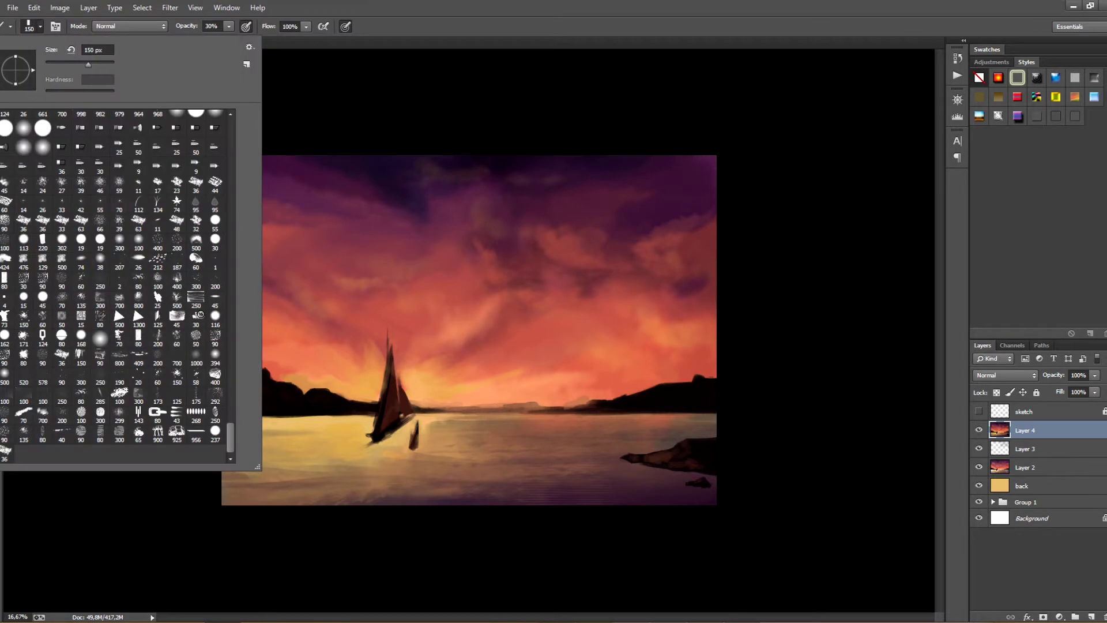
left_click(101, 338)
key("Return")
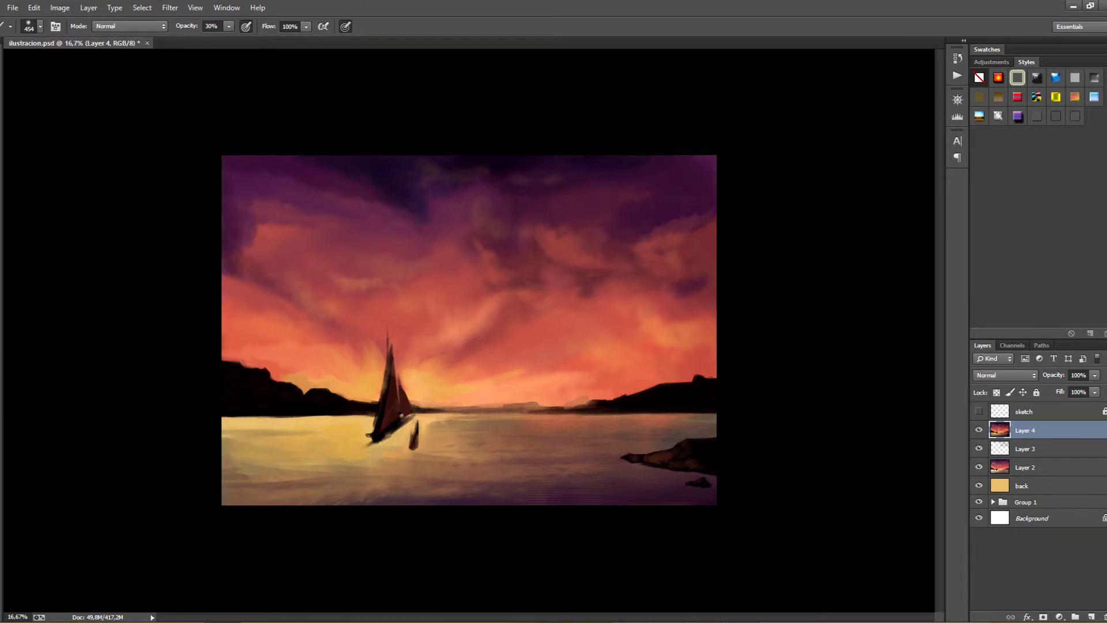
left_click(500, 161, "alt")
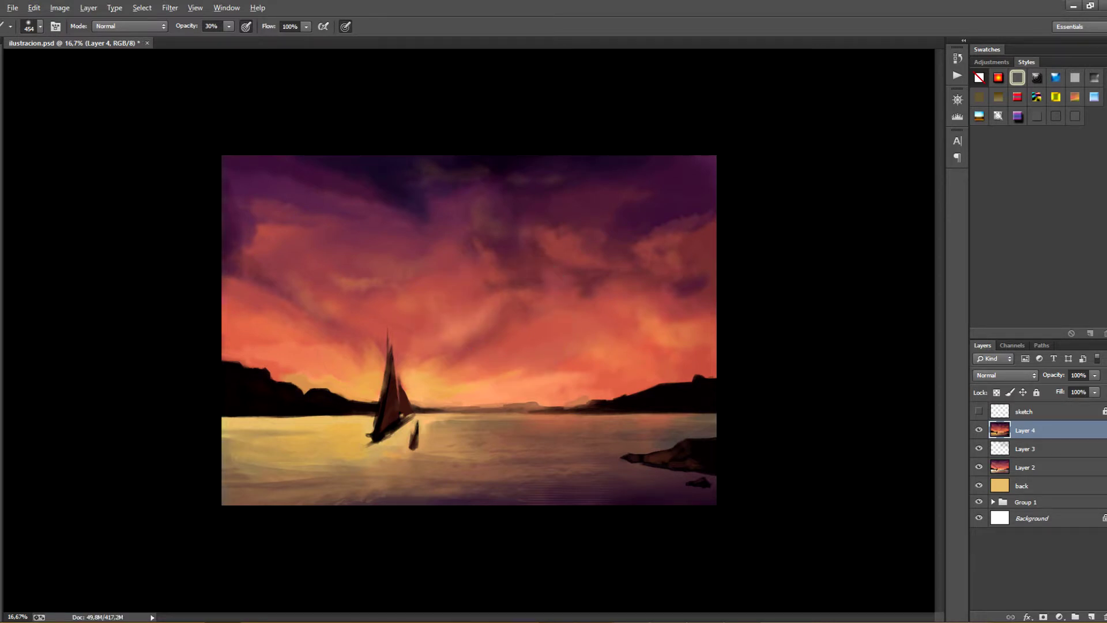
Paint a thin warm rim of light along the right hill's ridge with a soft 45 px brush at 50% opacity, and save
left_click(40, 25)
type("50")
key("Return")
key("ctrl+s")
Soften the dark cloud streaks in the middle of the sky with a sampled orange-red, using a soft brush of 500 to 175 px
left_click(40, 26)
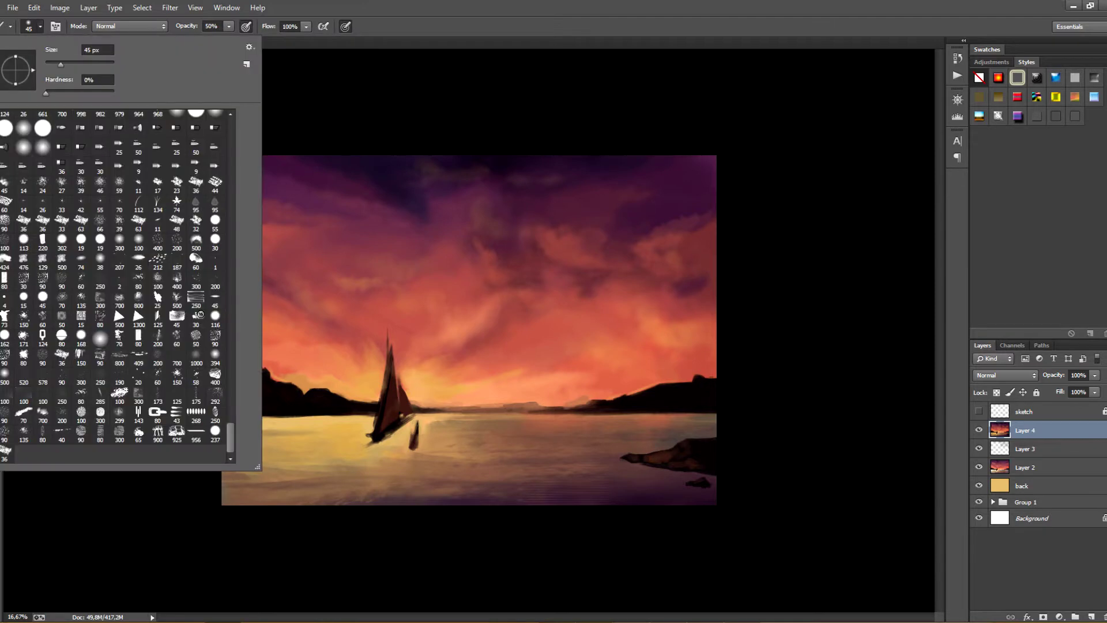
left_click(39, 27)
key("bracketright")
key("bracketright")
key("bracketright")
key("bracketright")
key("bracketright")
key("bracketright")
key("bracketright")
key("bracketright")
key("bracketright")
key("bracketright")
key("bracketright")
key("bracketright")
key("bracketright")
key("bracketright")
left_click(512, 352, "alt")
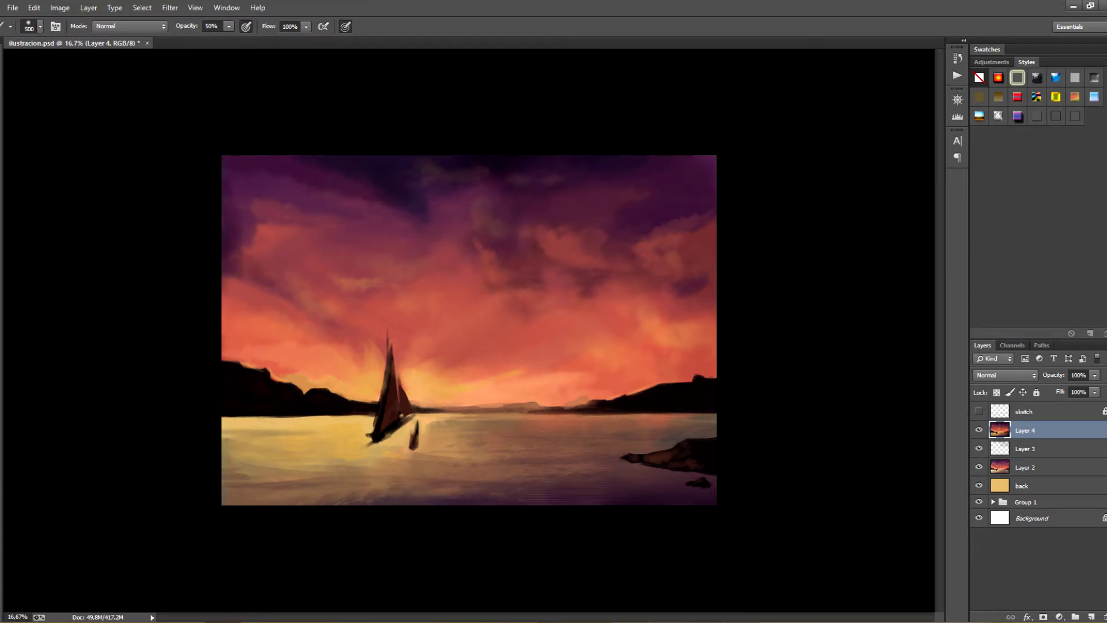
key("bracketleft")
key("bracketleft")
key("bracketleft")
key("bracketleft")
key("bracketleft")
Blend warm cloud highlights above the right hill and in the left sky with a 300 px brush at 20% opacity
left_click(39, 26)
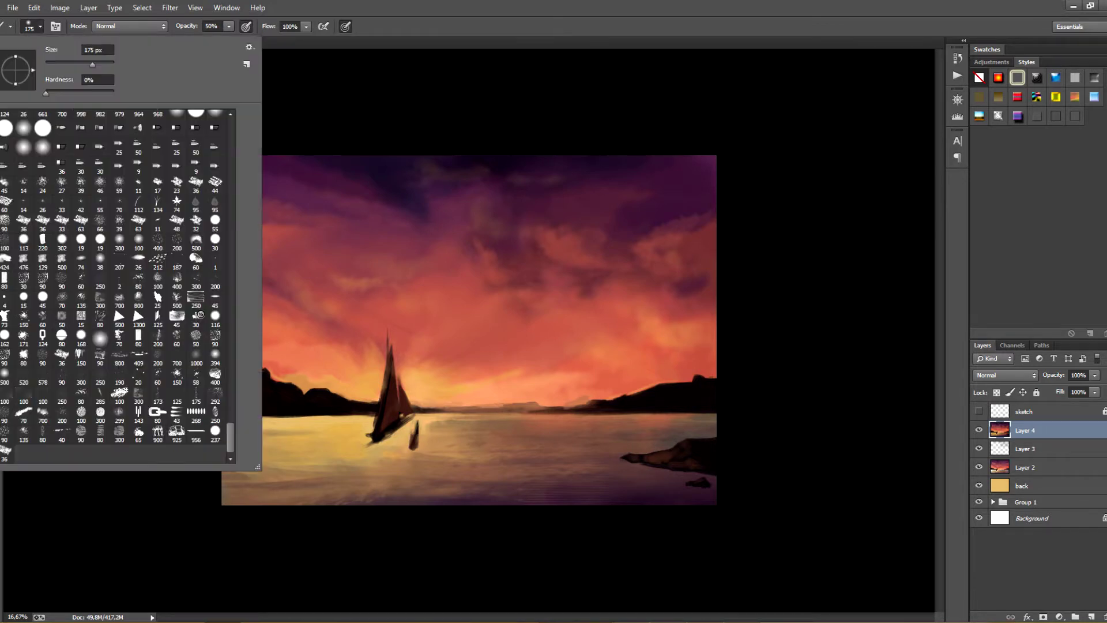
double_click(196, 239)
key("bracketleft")
key("bracketleft")
key("2")
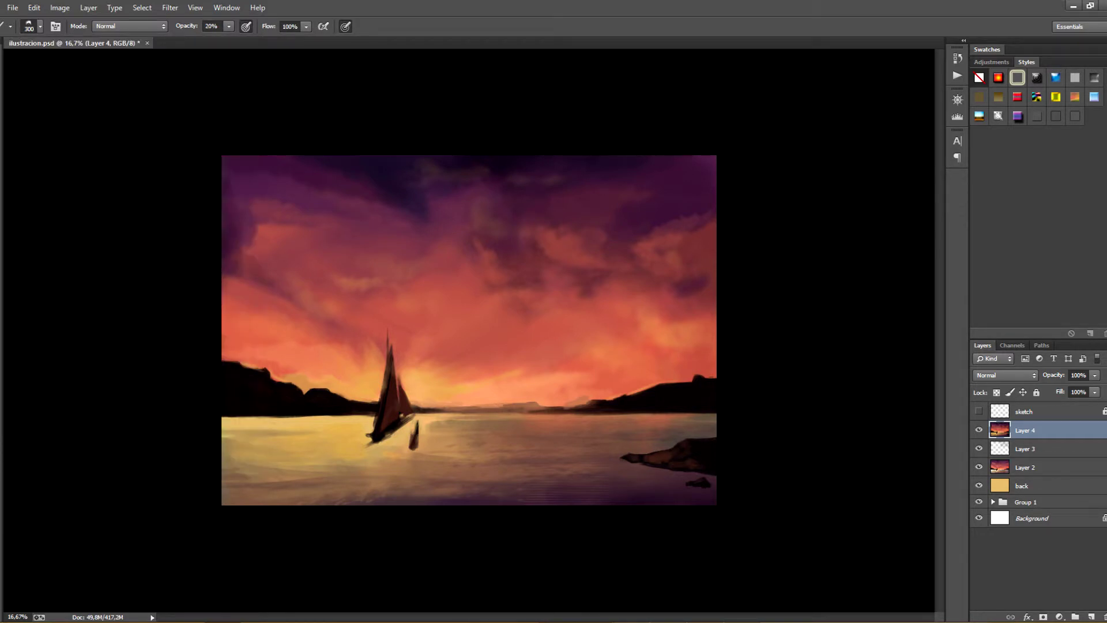
left_click_drag(460, 288, 476, 300)
key("ctrl+alt+z")
key("ctrl+alt+z")
left_click_drag(675, 357, 704, 356)
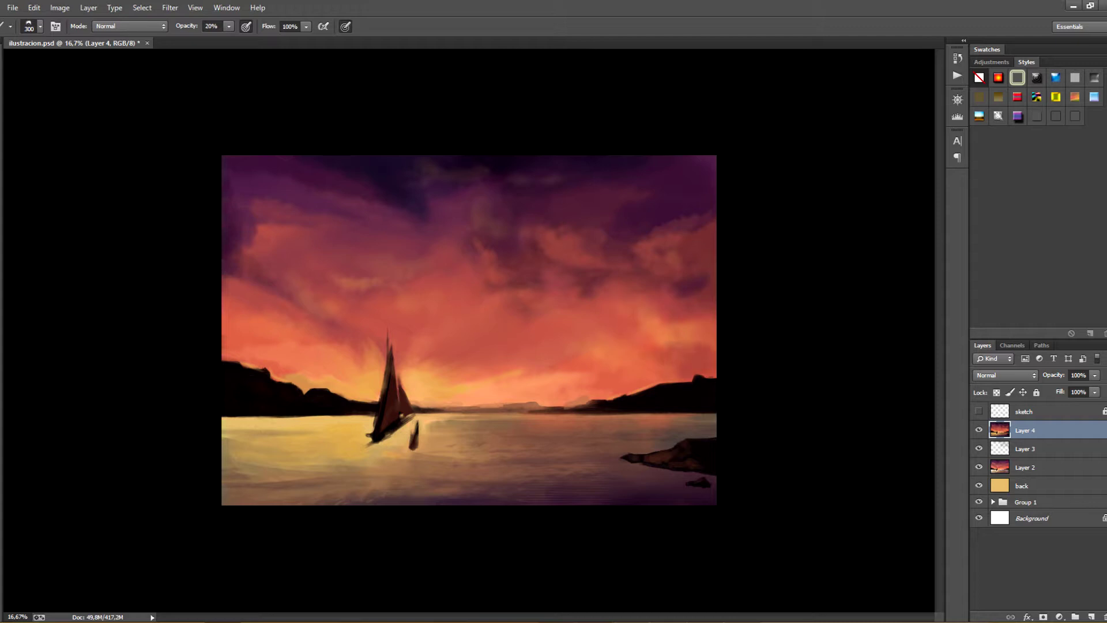
mouse_move(231, 335)
left_mouse_down()
mouse_move(268, 343)
mouse_move(228, 320)
mouse_move(245, 325)
mouse_move(259, 283)
left_mouse_up()
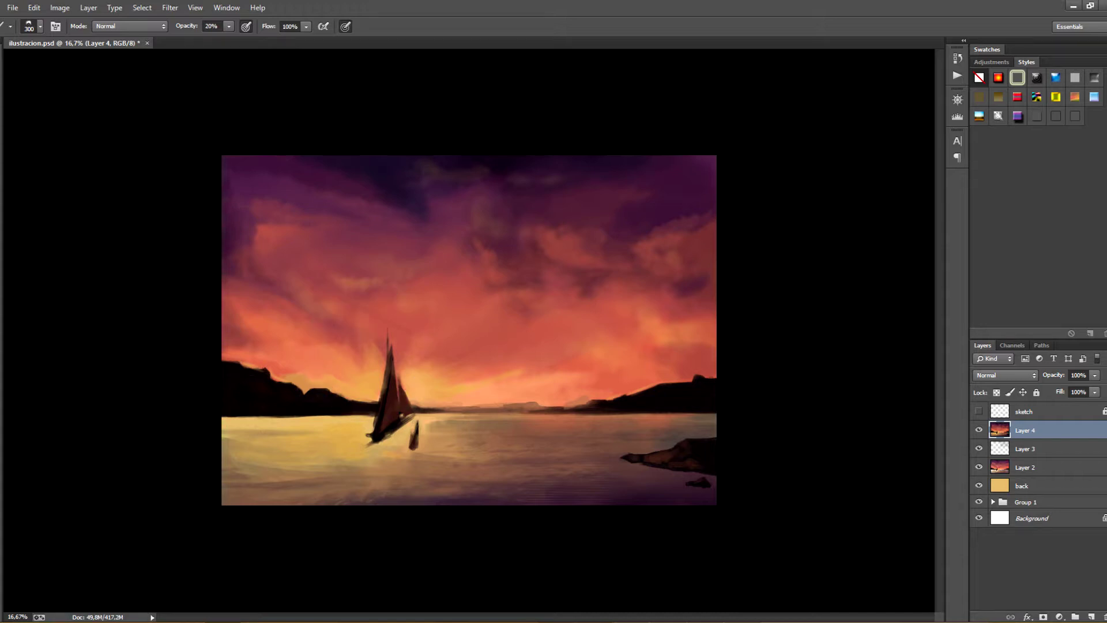
left_click(39, 26)
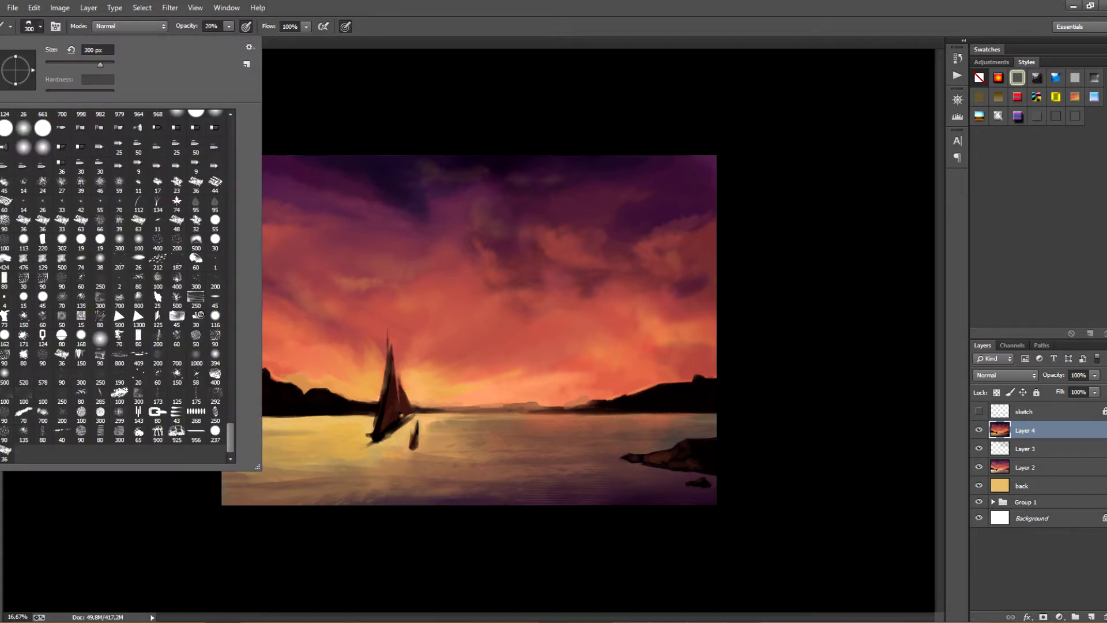
Paint dark treetop bumps along the right hill's ridge with an 80 px brush at 90% opacity, and save
double_click(139, 335)
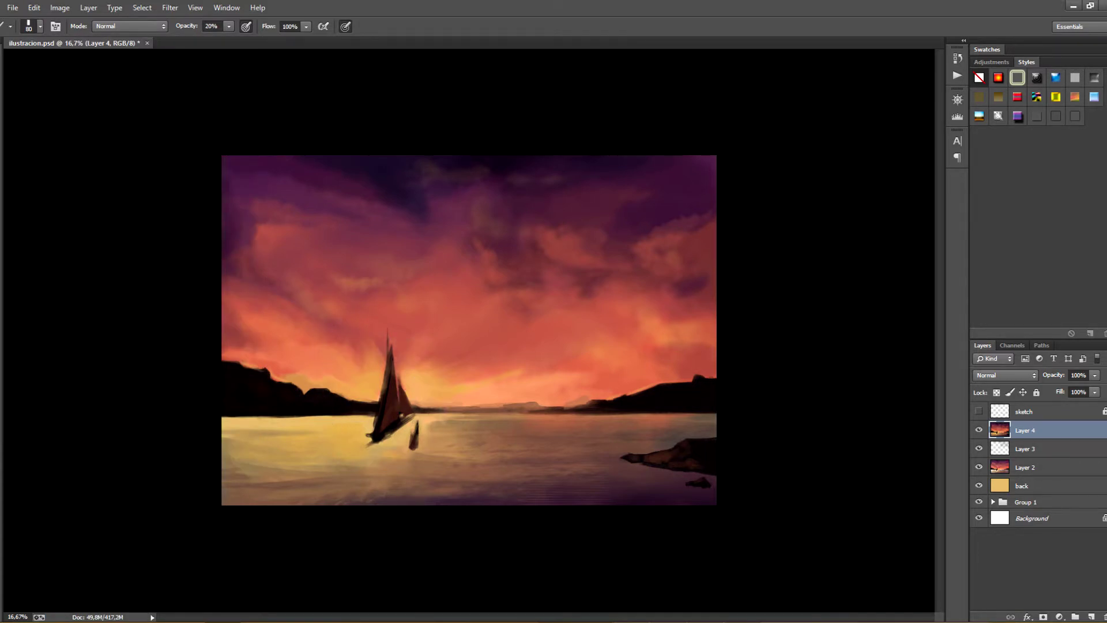
left_click_drag(410, 427, 381, 445)
key("9")
key("ctrl+s")
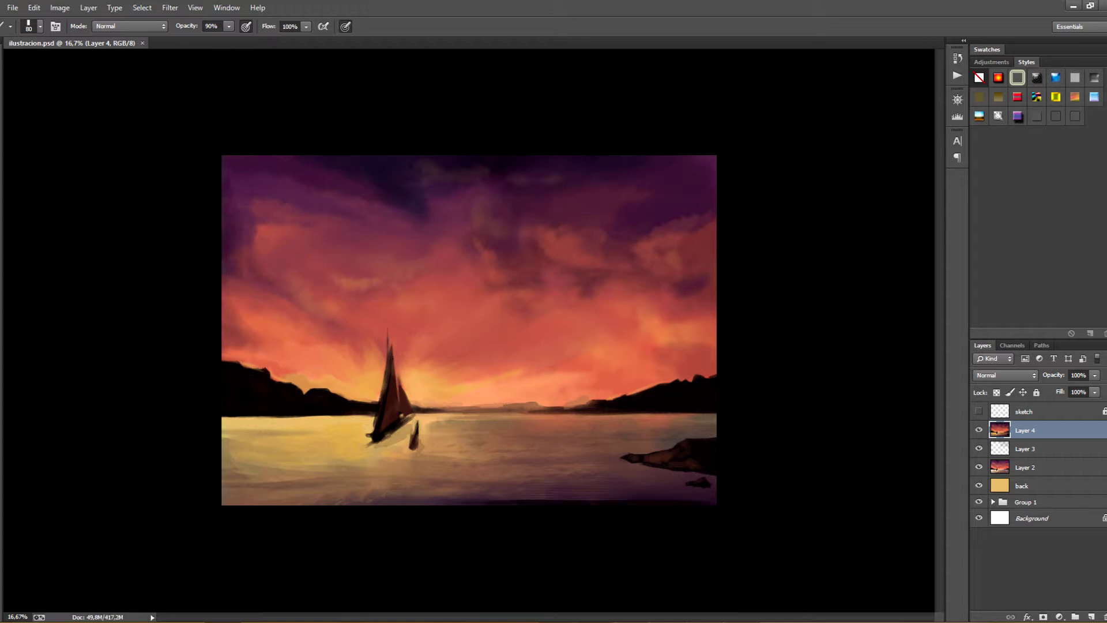
Darken the upper edge of the sky at 90% opacity, switch to the 500 px brush, and save
left_click(40, 26)
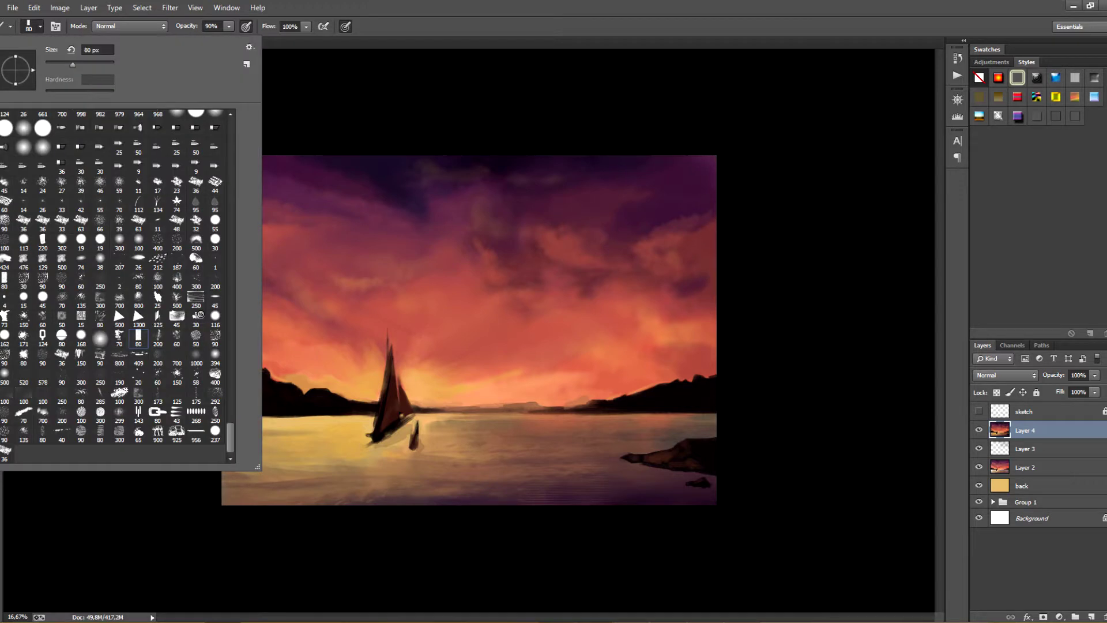
left_click(196, 262)
left_click_drag(404, 165, 580, 159)
left_click(40, 26)
left_click(196, 243)
key("ctrl+s")
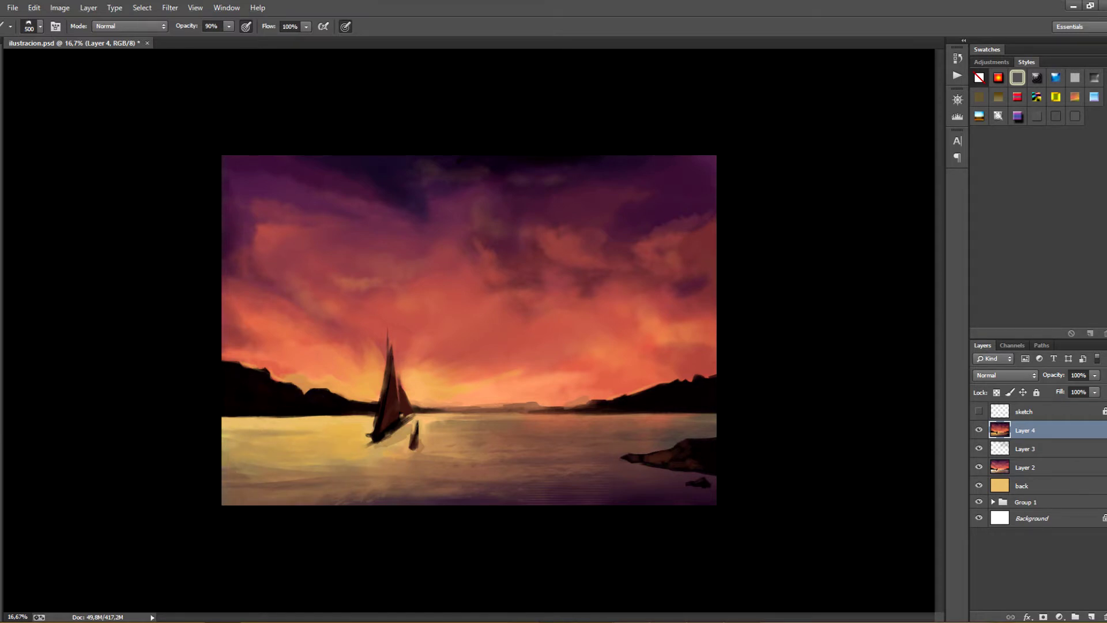
Paint soft purple cloud strokes in the upper left sky with the 500 px brush at 90% opacity
key("ctrl+s")
key("ctrl+minus")
key("ctrl+minus")
key("ctrl+minus")
key("ctrl+minus")
key("ctrl+plus")
key("ctrl+plus")
key("ctrl+plus")
key("ctrl+plus")
key("ctrl+minus")
mouse_move(308, 238)
left_mouse_down()
mouse_move(288, 250)
mouse_move(287, 203)
mouse_move(346, 202)
left_mouse_up()
left_click_drag(331, 217, 306, 229)
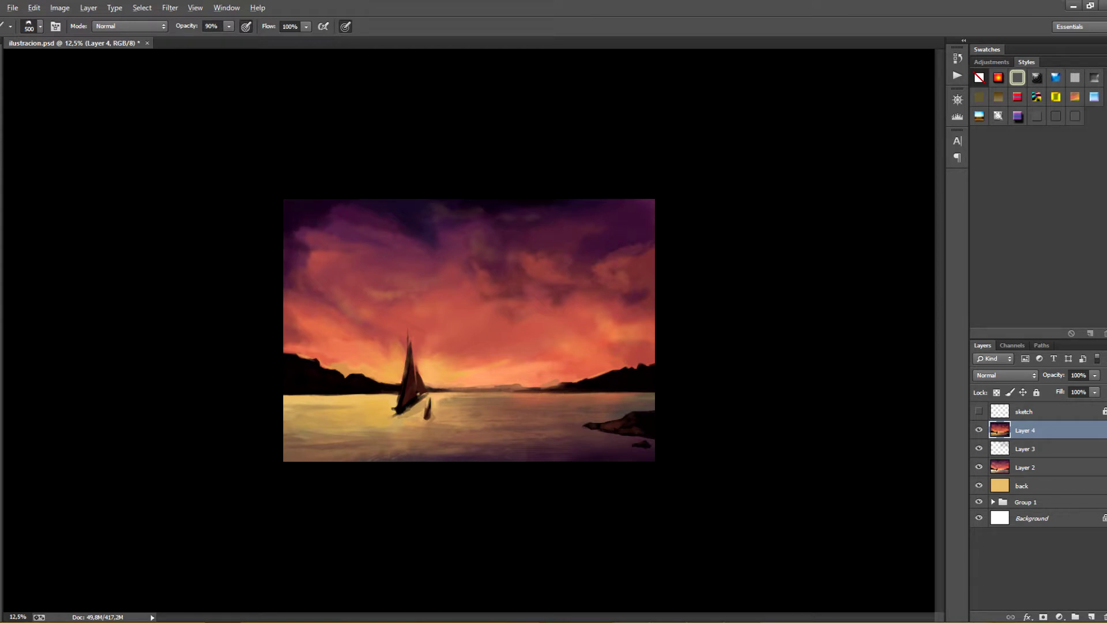
Lighten the sailboat's sail and the small boat beside it with the 500 px brush at 20% opacity, and save
key("2")
key("ctrl+z")
left_click_drag(429, 402, 428, 418)
left_click_drag(416, 369, 407, 404)
key("ctrl+s")
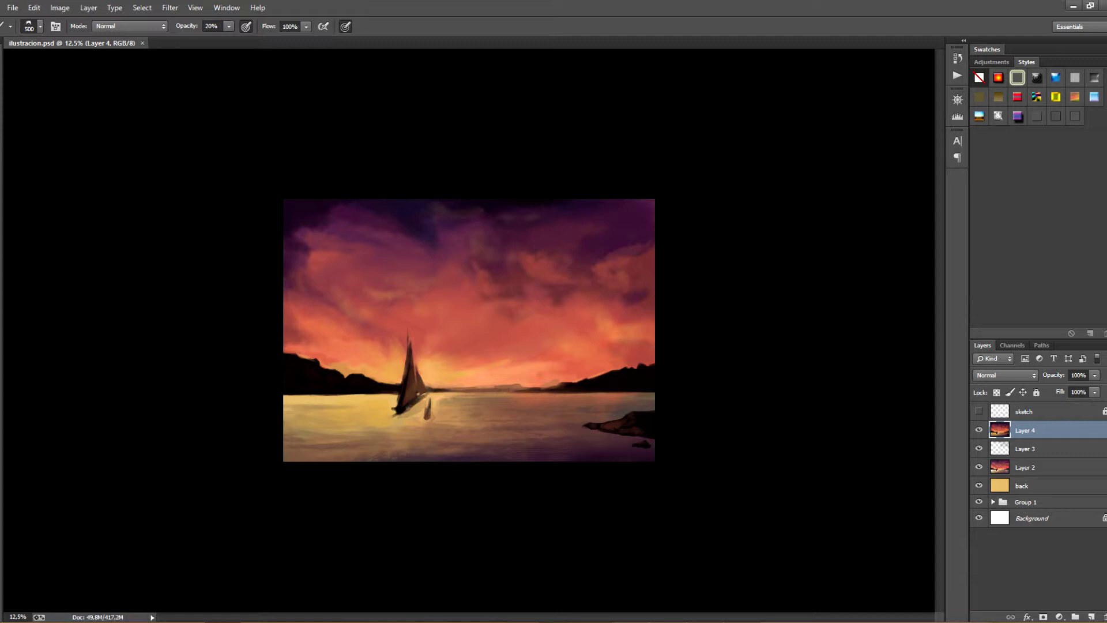
Darken the distant shoreline right of the sailboat with an 80 px brush at 80% opacity, and save
left_click(569, 392)
left_click(40, 27)
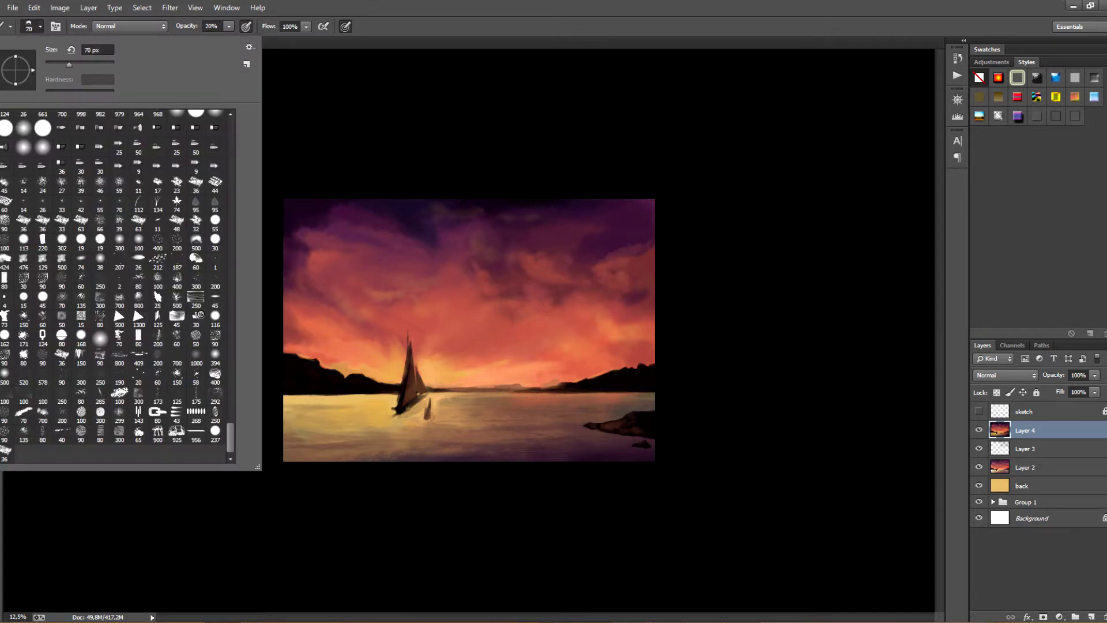
key("Return")
key("8")
key("ctrl+minus")
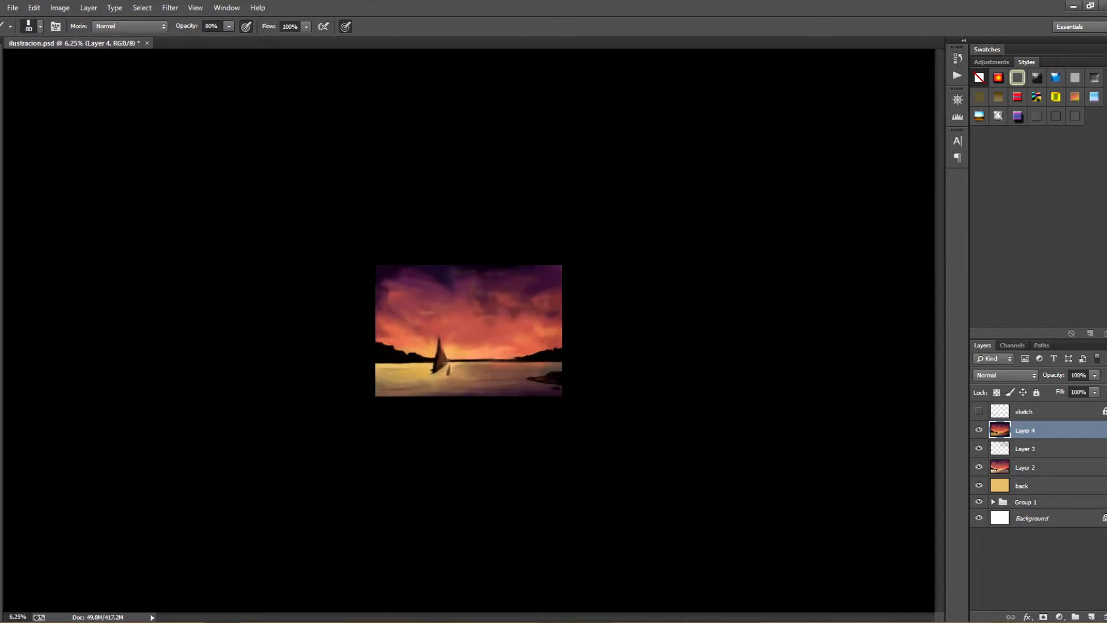
key("ctrl+plus")
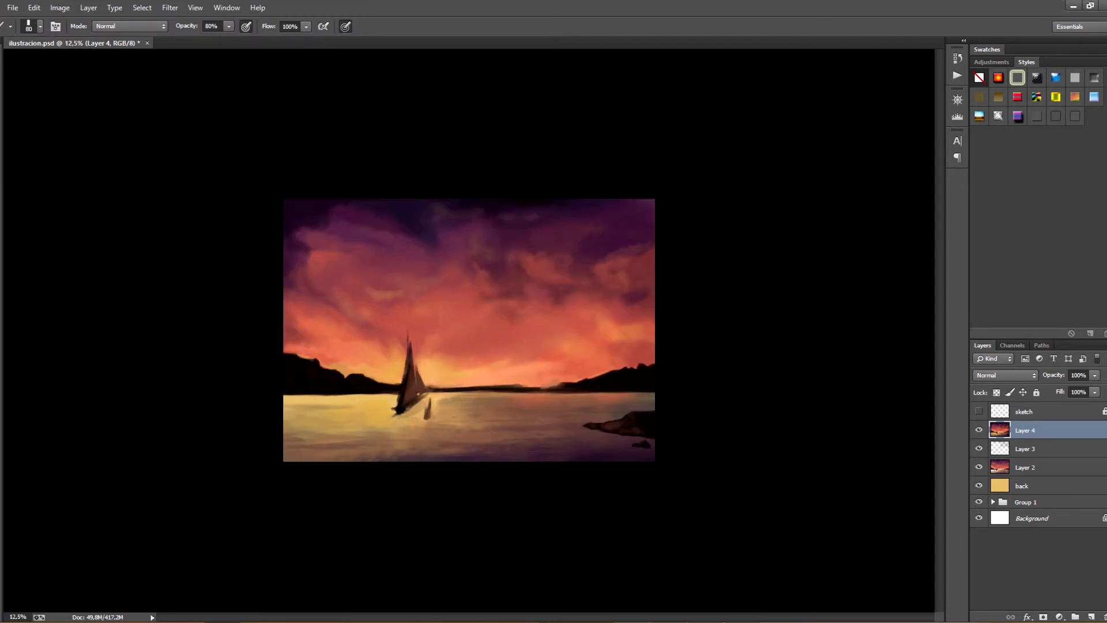
key("ctrl+s")
Switch to another brush at 30% opacity, save, and choose a new foreground colour
left_click_drag(310, 259, 323, 258)
key("ctrl+z")
left_click(40, 27)
double_click(118, 288)
key("3")
key("ctrl+s")
left_click(1, 340)
left_click(914, 403)
left_click(1101, 378)
Paint a brighter pale yellow sun glow around the sail at 30% opacity, varying the brush size
left_click(40, 27)
mouse_move(422, 369)
left_mouse_down()
mouse_move(423, 381)
mouse_move(397, 378)
mouse_move(432, 384)
mouse_move(394, 380)
mouse_move(415, 363)
left_mouse_up()
key("bracketright")
key("bracketright")
key("bracketright")
key("bracketright")
key("bracketright")
mouse_move(401, 349)
left_mouse_down()
mouse_move(394, 383)
mouse_move(375, 378)
mouse_move(384, 403)
left_mouse_up()
key("bracketleft")
key("bracketleft")
key("bracketleft")
key("bracketleft")
key("bracketleft")
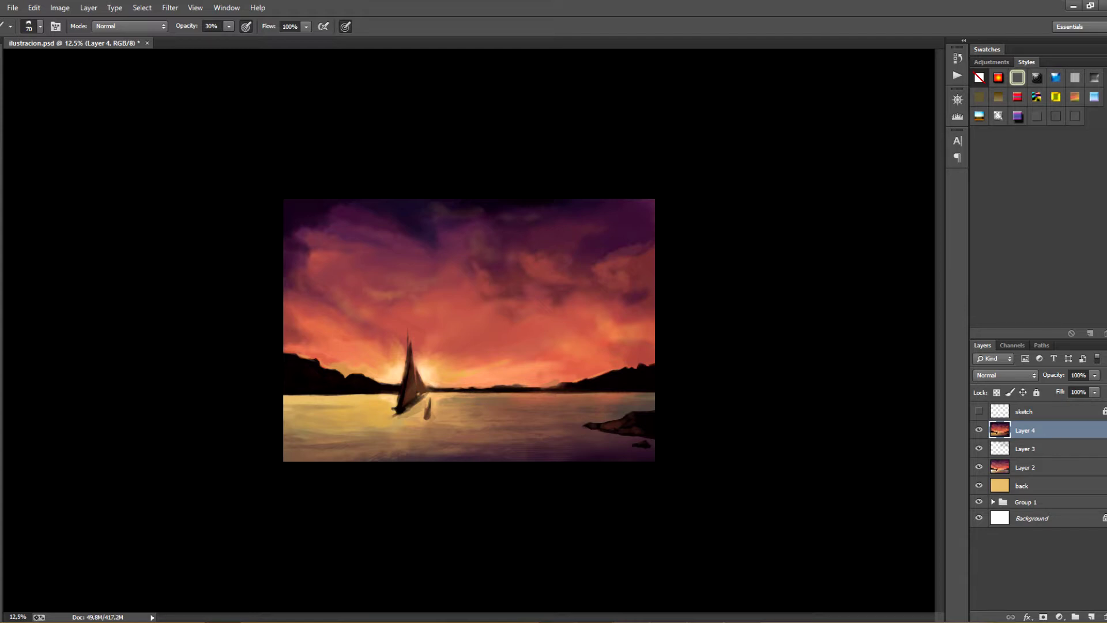
Save the painting, stamp all visible layers into a new layer above Layer 4, and show that layer
key("ctrl+s")
key("ctrl+alt+shift+e")
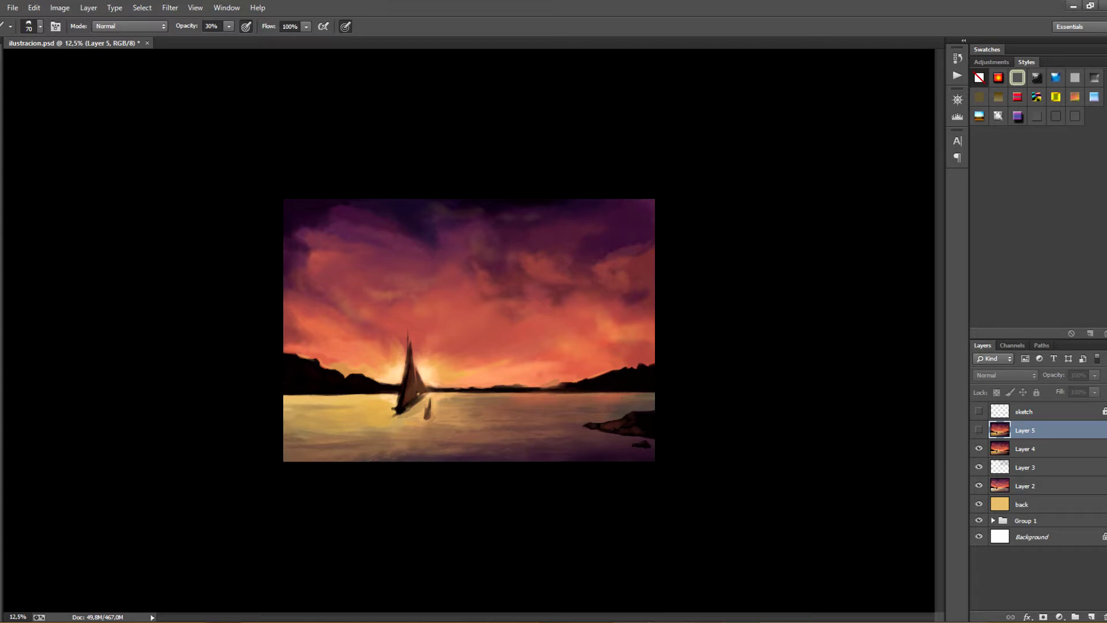
left_click(978, 430)
left_click(39, 27)
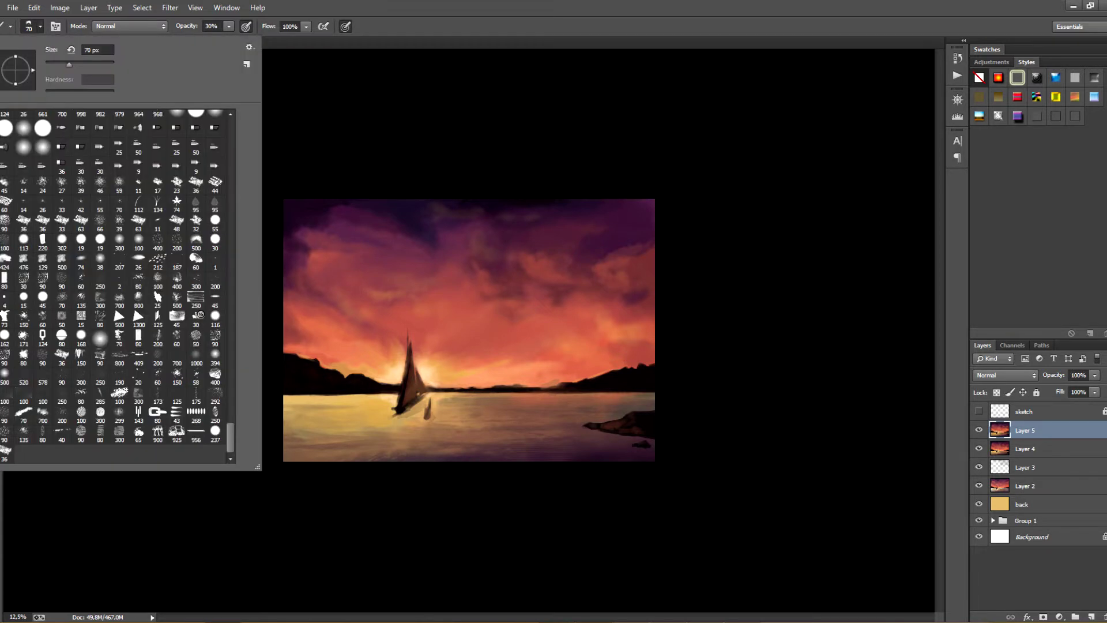
double_click(115, 288)
left_click_drag(354, 334, 446, 342)
key("ctrl+z")
Sample a tone beside the hull, slim the small boat's shape with a 70 px brush, and save
key("ctrl+plus")
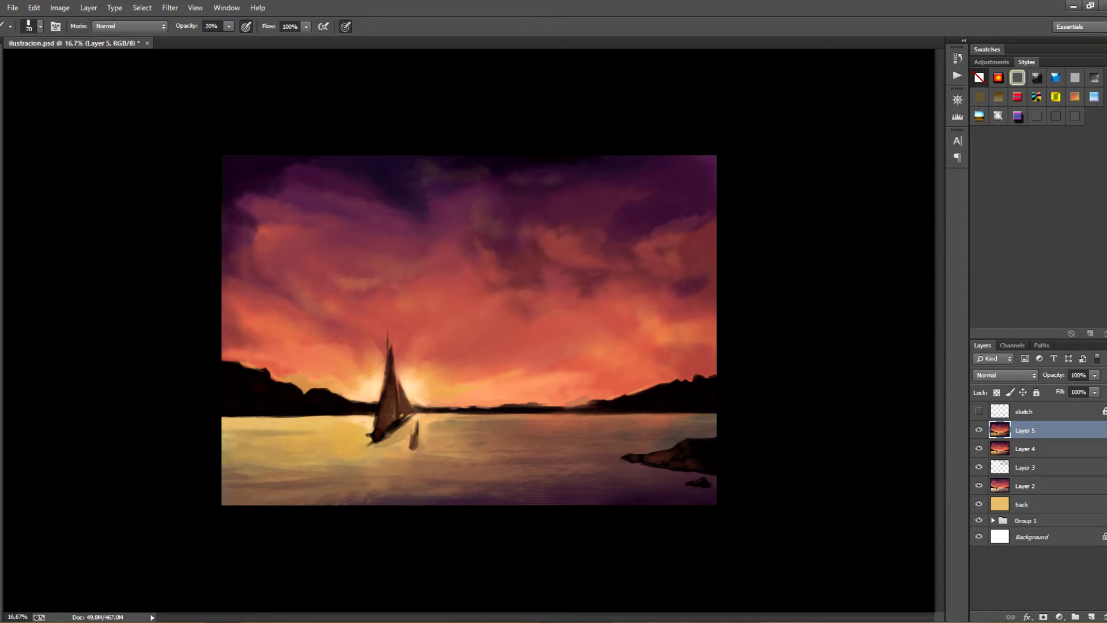
left_click(395, 415, "alt")
key("ctrl+s")
left_click(415, 443)
left_click(412, 438)
key("ctrl+s")
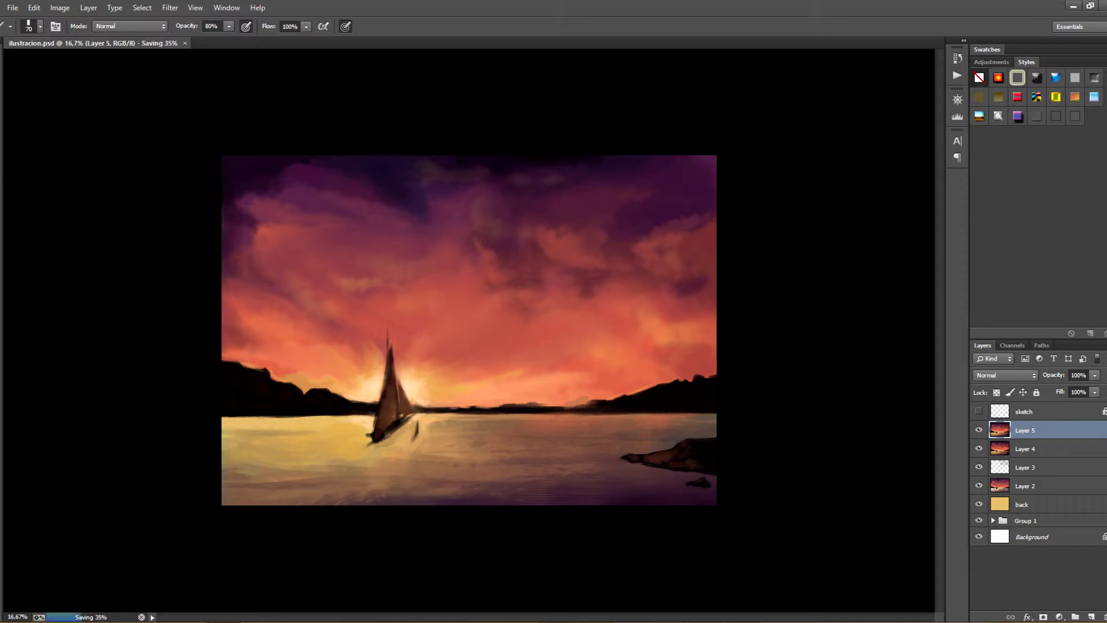
Try painting a dark reflection beneath the right shore's rocks with a 70 px brush at 80% opacity
left_click(711, 465, "alt")
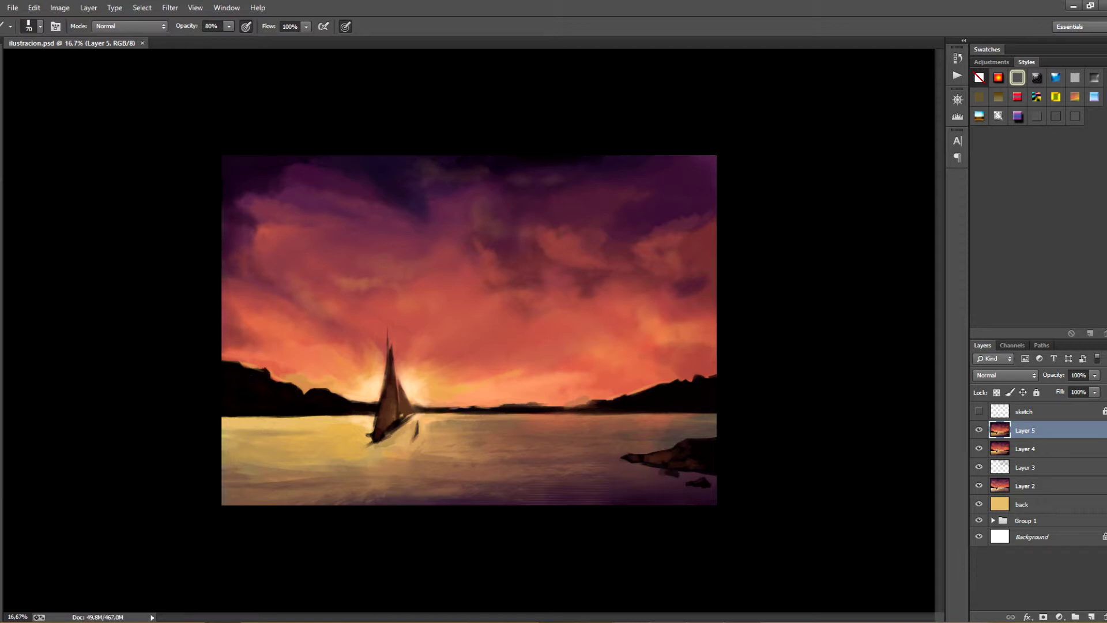
left_click_drag(657, 471, 716, 479)
left_click_drag(669, 479, 714, 498)
left_click_drag(715, 492, 694, 487)
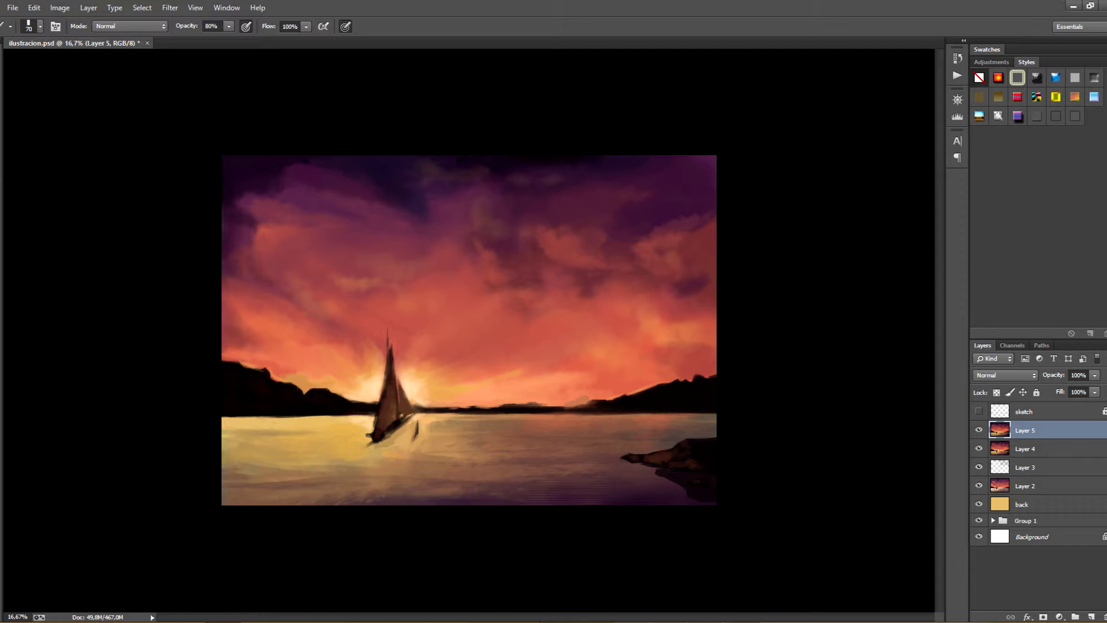
key("ctrl+alt+z")
key("ctrl+alt+z")
key("ctrl+alt+z")
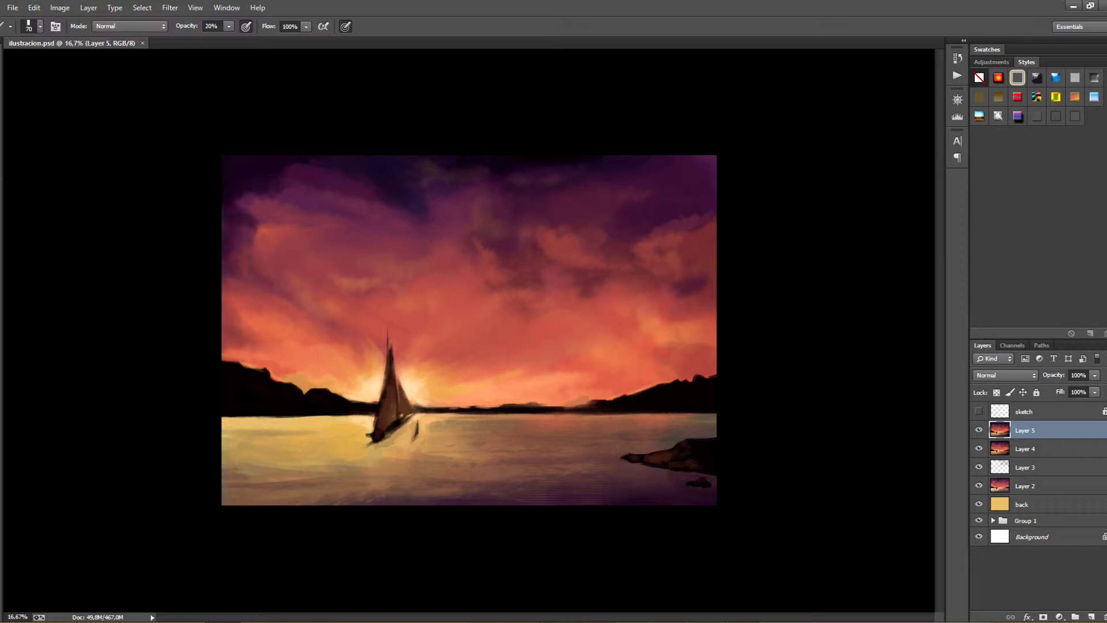
key("ctrl+alt+z")
Save the file, paint a stroke across the water beneath the sailboat, and save again
key("ctrl+s")
key("ctrl+shift+s")
key("ctrl+s")
mouse_move(320, 432)
left_mouse_down()
mouse_move(366, 433)
mouse_move(404, 456)
left_mouse_up()
key("ctrl+s")
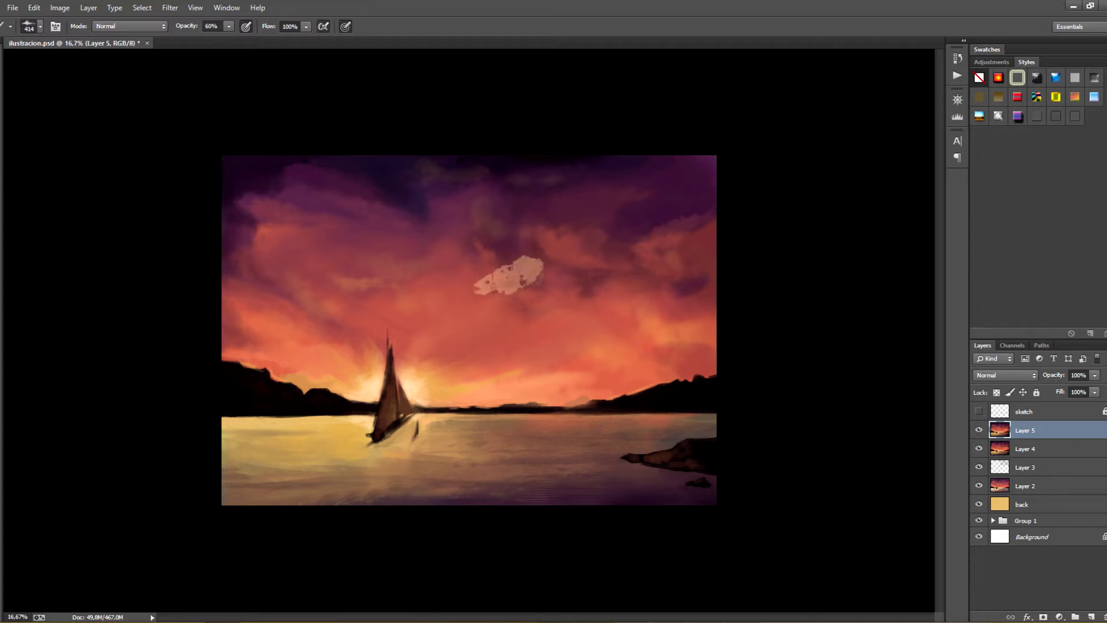
Select the 414 px textured brush at 60% opacity, enlarge it to 700 px, and dab warm texture over the right shoreline
left_click(40, 26)
double_click(43, 274)
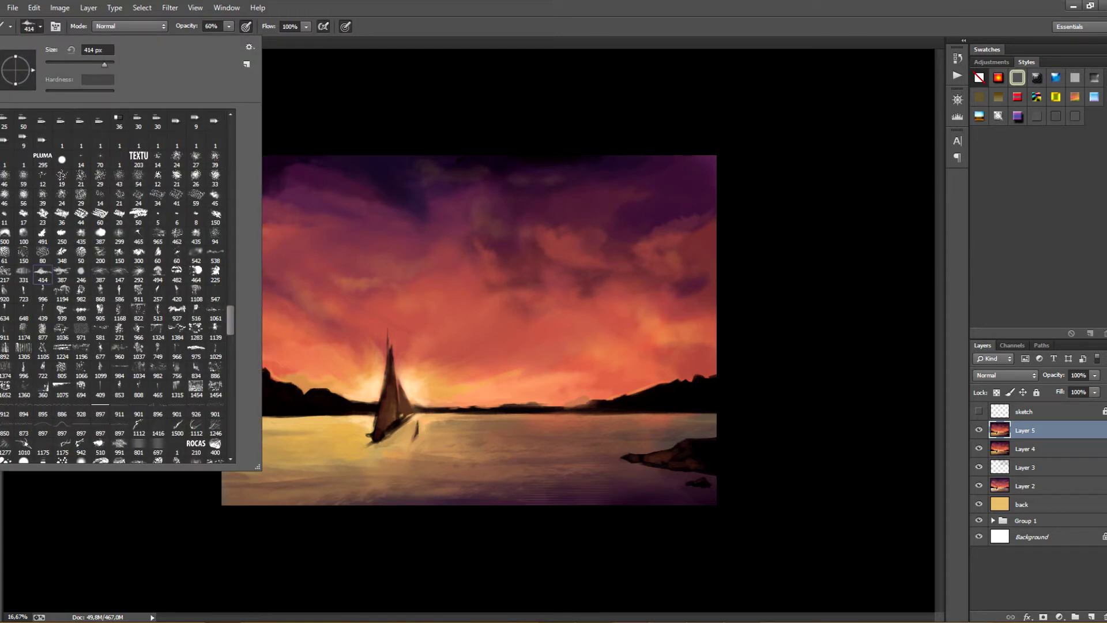
key("bracketright")
key("bracketright")
key("bracketright")
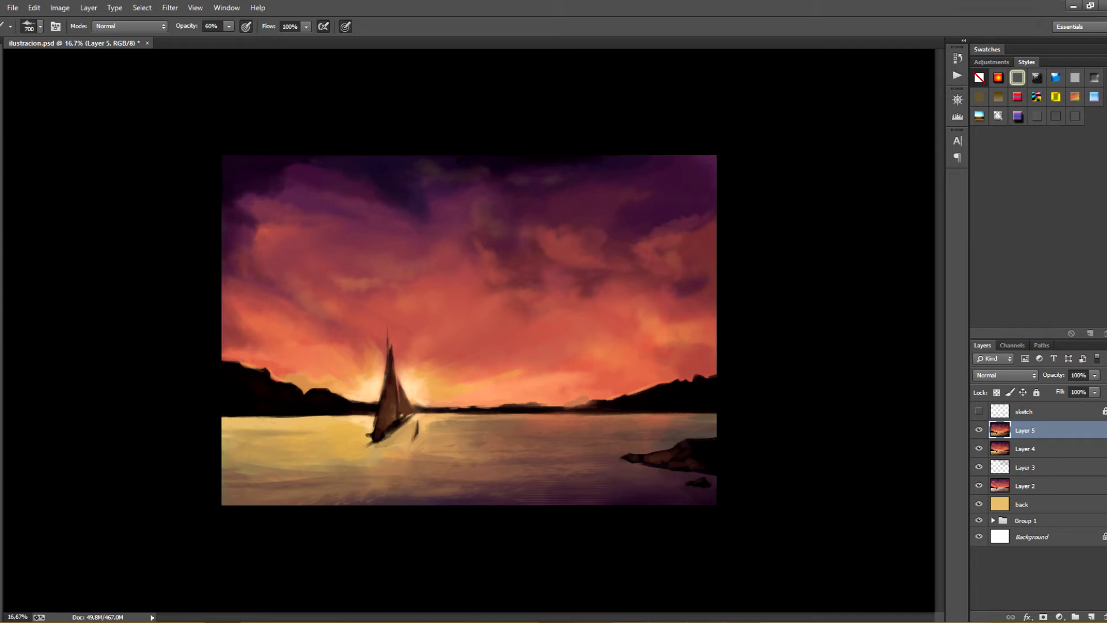
key("bracketleft")
key("bracketleft")
key("bracketleft")
mouse_move(480, 418)
left_mouse_down()
mouse_move(657, 399)
mouse_move(631, 397)
left_mouse_up()
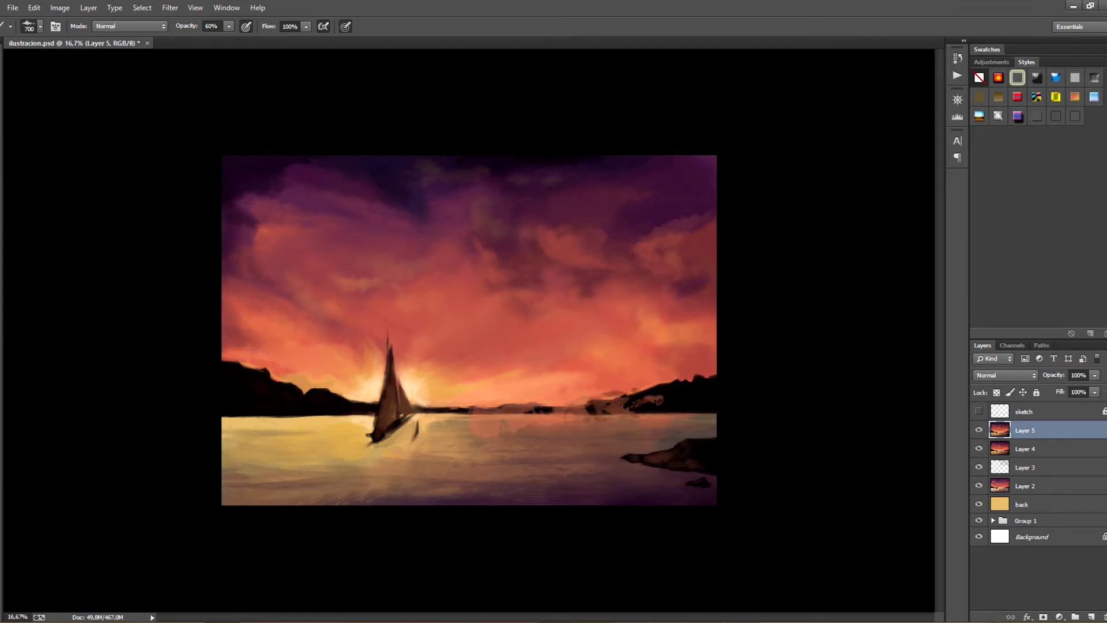
Roughen the waterline from the sailboat to the right hill with textured strokes, reducing the brush to 500 px
mouse_move(521, 421)
left_mouse_down()
mouse_move(533, 410)
mouse_move(517, 422)
mouse_move(666, 421)
left_mouse_up()
key("bracketleft")
left_click_drag(520, 423, 430, 414)
key("bracketright")
left_click_drag(637, 420, 668, 421)
mouse_move(580, 415)
left_mouse_down()
mouse_move(706, 411)
mouse_move(474, 418)
left_mouse_up()
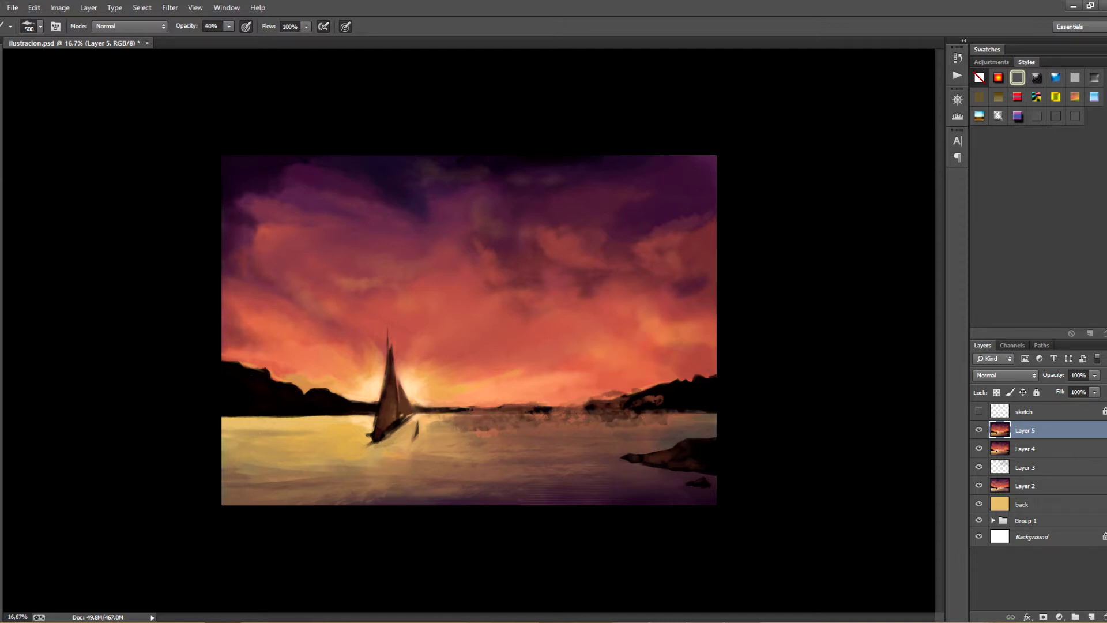
Add 500 px textured dabs around the mast tip, the sun glow and the water right of the sailboat
left_click_drag(388, 329, 390, 344)
left_click_drag(424, 432, 457, 432)
left_click_drag(446, 367, 480, 357)
left_click_drag(415, 398, 440, 410)
mouse_move(447, 410)
left_mouse_down()
mouse_move(489, 411)
mouse_move(416, 424)
mouse_move(413, 412)
left_mouse_up()
Sample a glow tone near the sail and texture the golden water and waterline left of the sailboat
left_click(411, 411, "alt")
left_click_drag(329, 433, 269, 452)
left_click_drag(314, 427, 282, 418)
key("ctrl+z")
mouse_move(370, 416)
left_mouse_down()
mouse_move(284, 416)
mouse_move(314, 418)
left_mouse_up()
left_click_drag(272, 419, 237, 420)
Sample the left hill's dark tone and add textured foliage along its ridge toward the sailboat
left_click(294, 399, "alt")
left_click_drag(314, 388, 333, 390)
left_click_drag(350, 397, 377, 397)
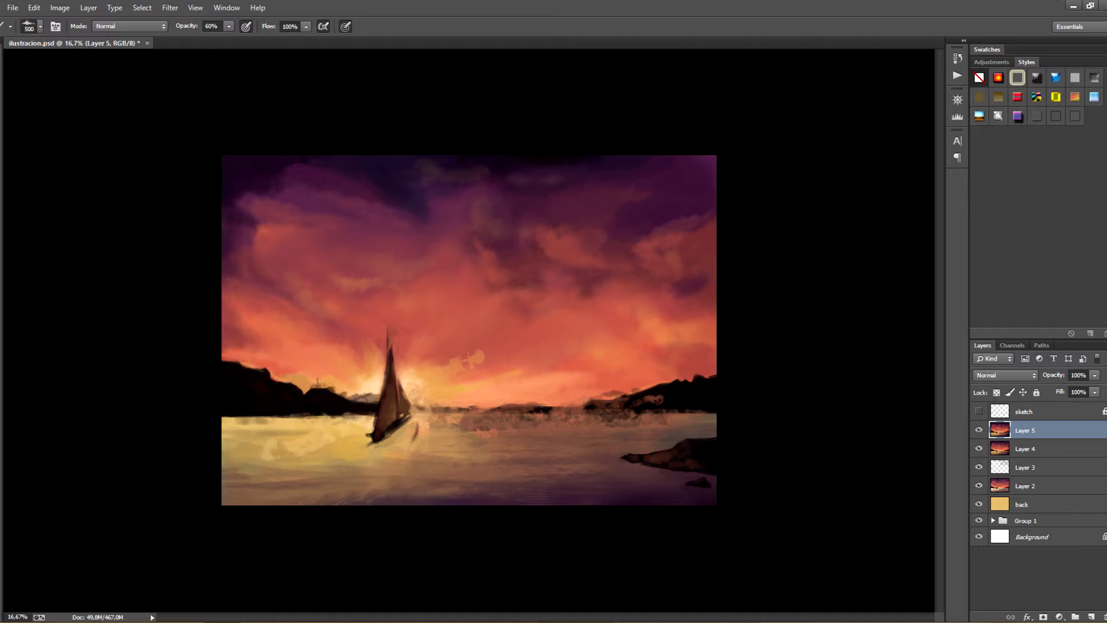
Try texturing the mast and sail with the brush reduced to 150 px at 60% opacity
key("alt")
key("[")
key("[")
left_click_drag(393, 318, 391, 426)
left_click(416, 384, "alt")
left_click(398, 313)
key("alt")
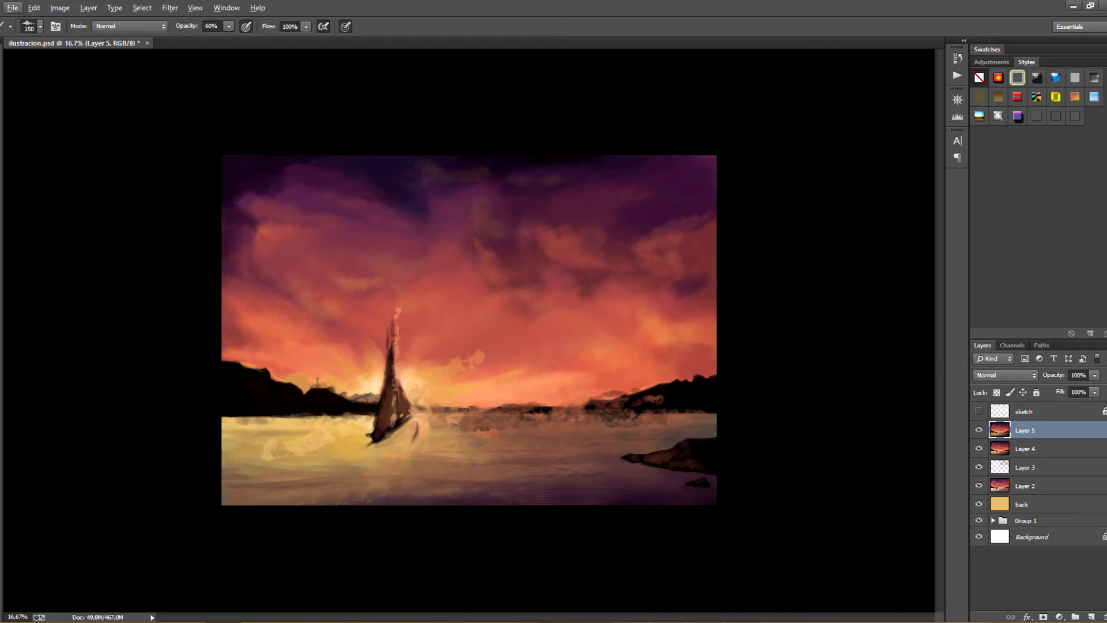
Try a thinner 90 px textured stroke along the mast, and undo the recent mast strokes
key("[")
key("[")
key("[")
left_click_drag(393, 309, 403, 409)
key("ctrl+alt+z")
key("ctrl+alt+z")
key("ctrl+alt+z")
key("ctrl+alt+z")
key("ctrl+alt+z")
key("ctrl+alt+z")
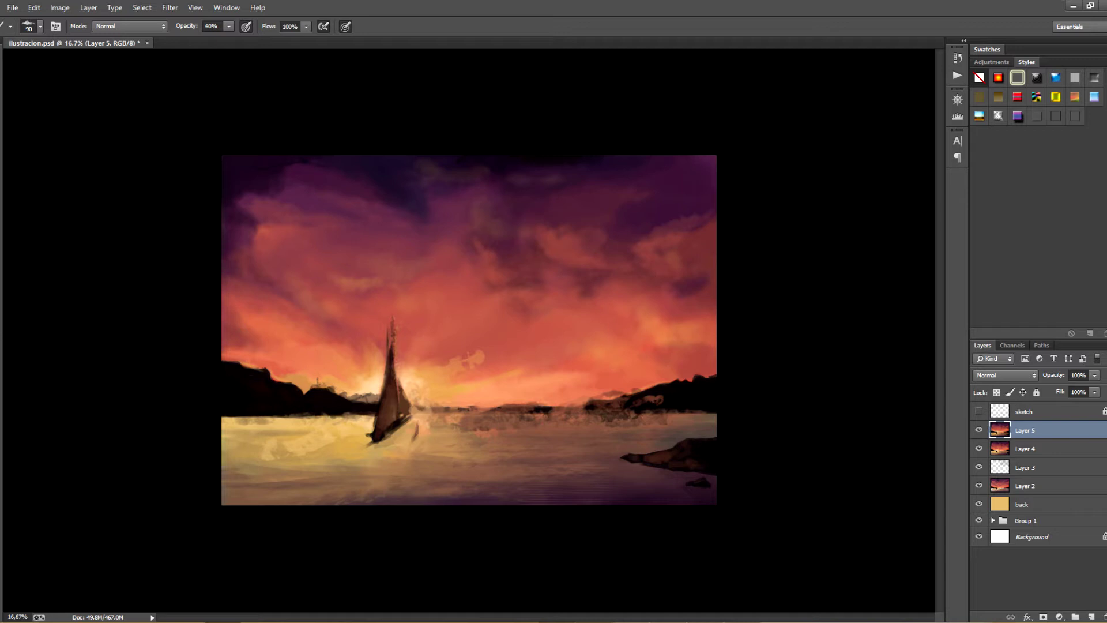
Roughen the mast, sail and small boat with the 90 px textured brush at 60% opacity
left_click_drag(395, 313, 376, 447)
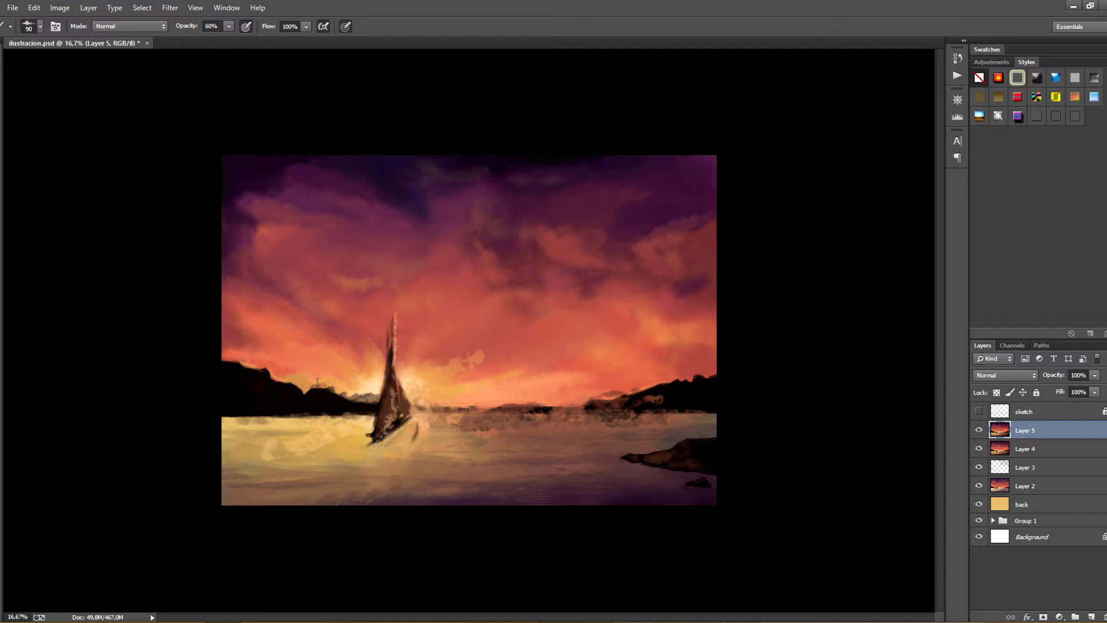
left_click_drag(395, 335, 385, 371)
mouse_move(411, 417)
left_mouse_down()
mouse_move(379, 438)
mouse_move(410, 447)
left_mouse_up()
Sample the orange glow and add textured cloud dabs right of the sailboat with a 600 px brush
key("bracketright")
left_click(449, 368, "alt")
key("bracketright")
key("bracketright")
key("bracketright")
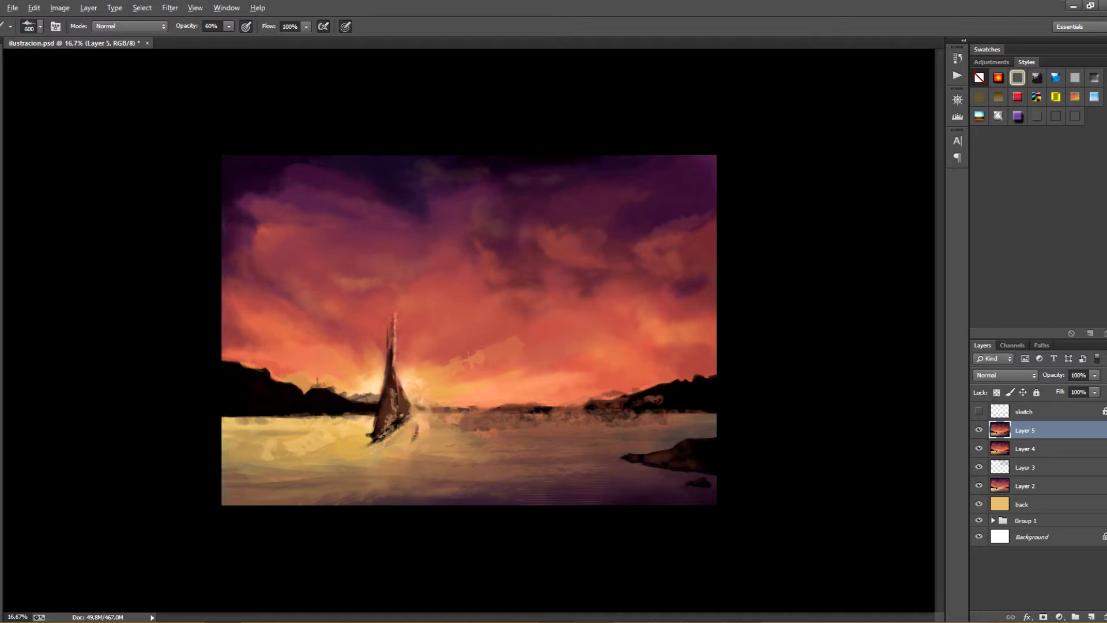
left_click_drag(489, 371, 510, 375)
mouse_move(455, 340)
left_mouse_down()
mouse_move(553, 355)
mouse_move(526, 391)
left_mouse_up()
Dab the 600 px textured brush over the left hill's base and the waterline beside the hull
left_click_drag(340, 420, 369, 421)
left_click_drag(323, 412, 331, 403)
left_click(375, 418)
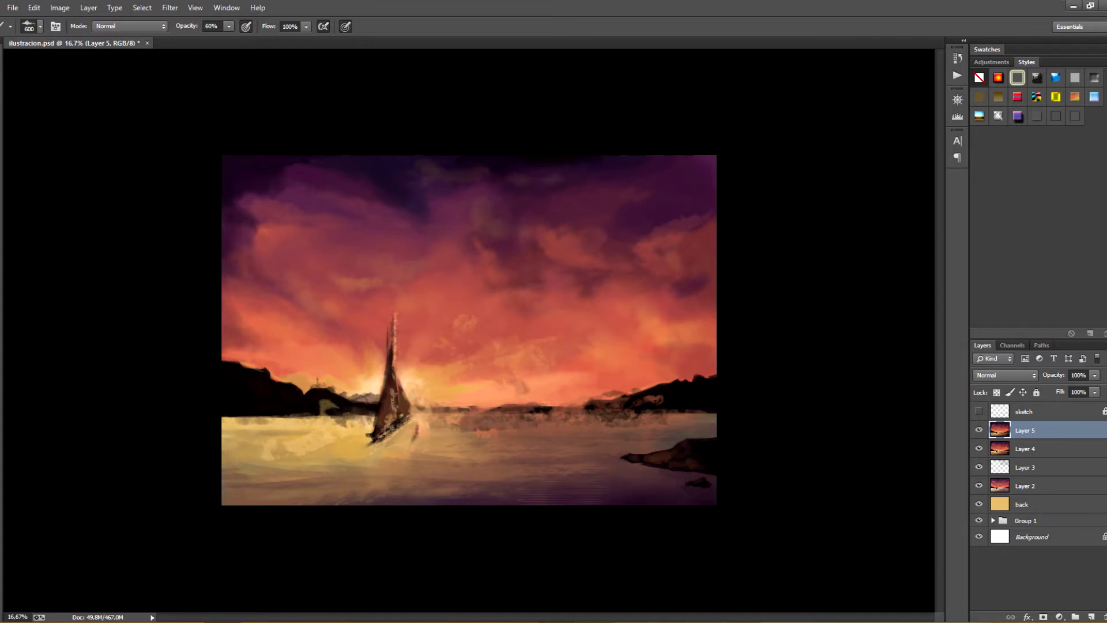
Add dark texture beneath the right shore's rocks and work sampled water tones across the foreground lake
left_click_drag(639, 472, 661, 485)
left_click_drag(699, 475, 714, 478)
left_click(657, 503, "alt")
left_click_drag(599, 477, 572, 475)
left_click(548, 449, "alt")
mouse_move(474, 492)
left_mouse_down()
mouse_move(427, 495)
mouse_move(462, 496)
left_mouse_up()
left_click(566, 452, "alt")
mouse_move(564, 483)
left_mouse_down()
mouse_move(547, 492)
mouse_move(585, 490)
left_mouse_up()
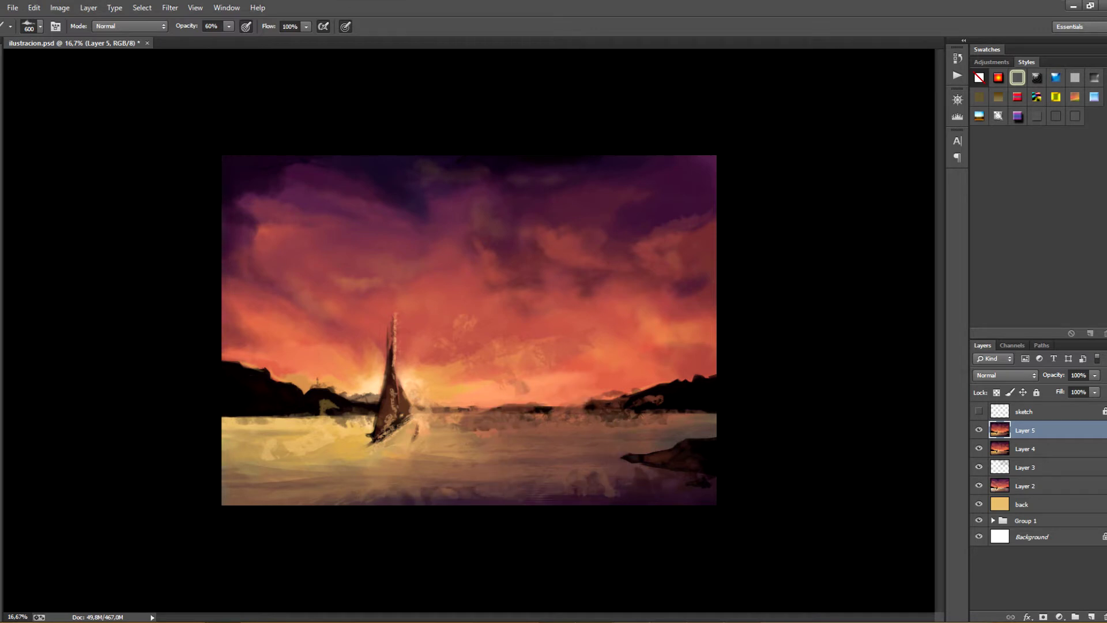
Texture the orange sky above the right hill with the 600 px brush at 60% opacity, sampling nearby cloud tones
left_click(584, 498, "alt")
key("ctrl+minus")
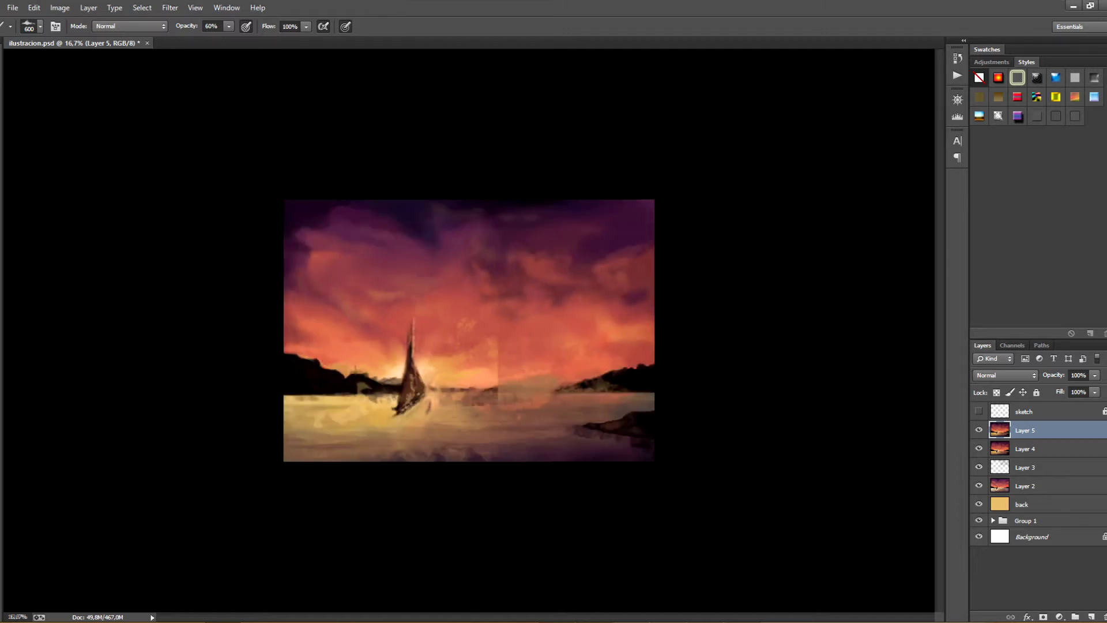
key("ctrl+minus")
key("ctrl+minus")
key("ctrl+plus")
key("ctrl+plus")
key("ctrl+plus")
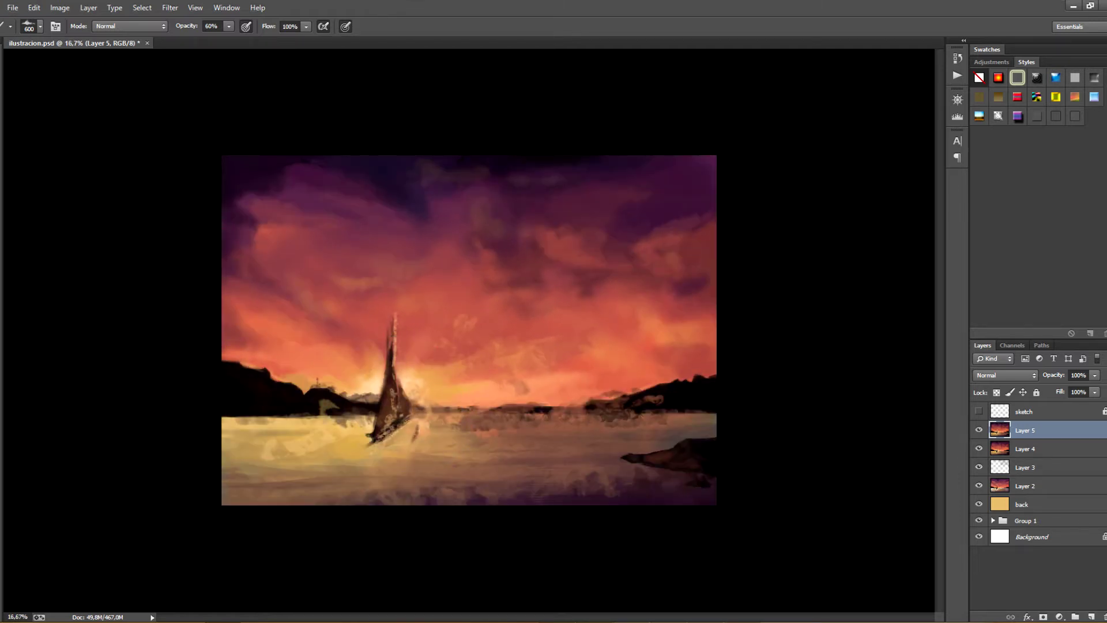
mouse_move(684, 342)
left_mouse_down()
mouse_move(684, 371)
mouse_move(611, 390)
left_mouse_up()
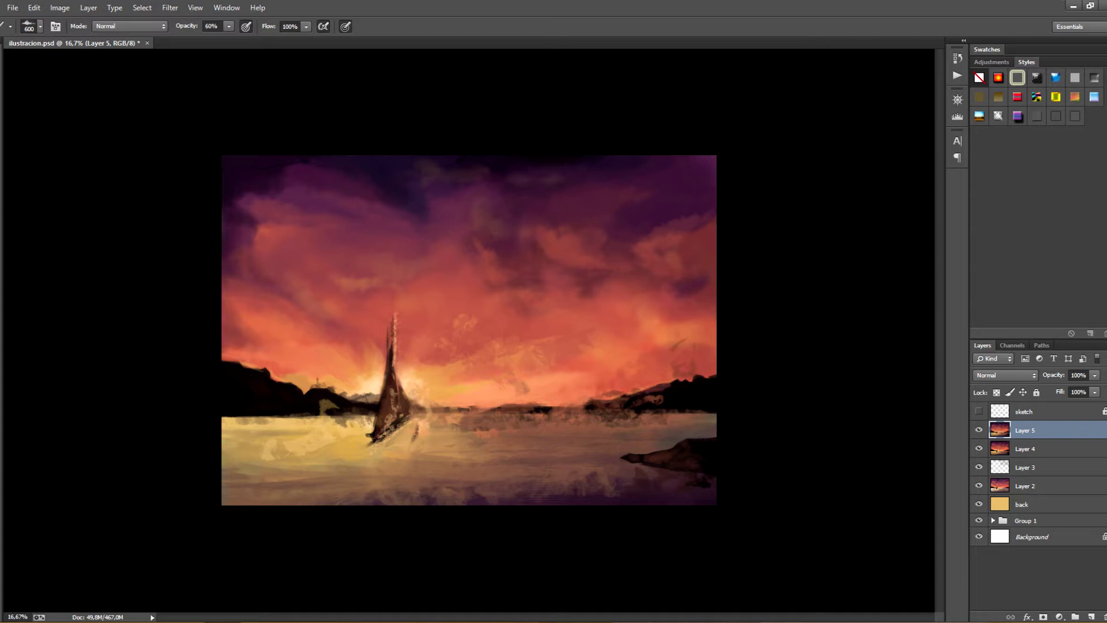
left_click(675, 299, "alt")
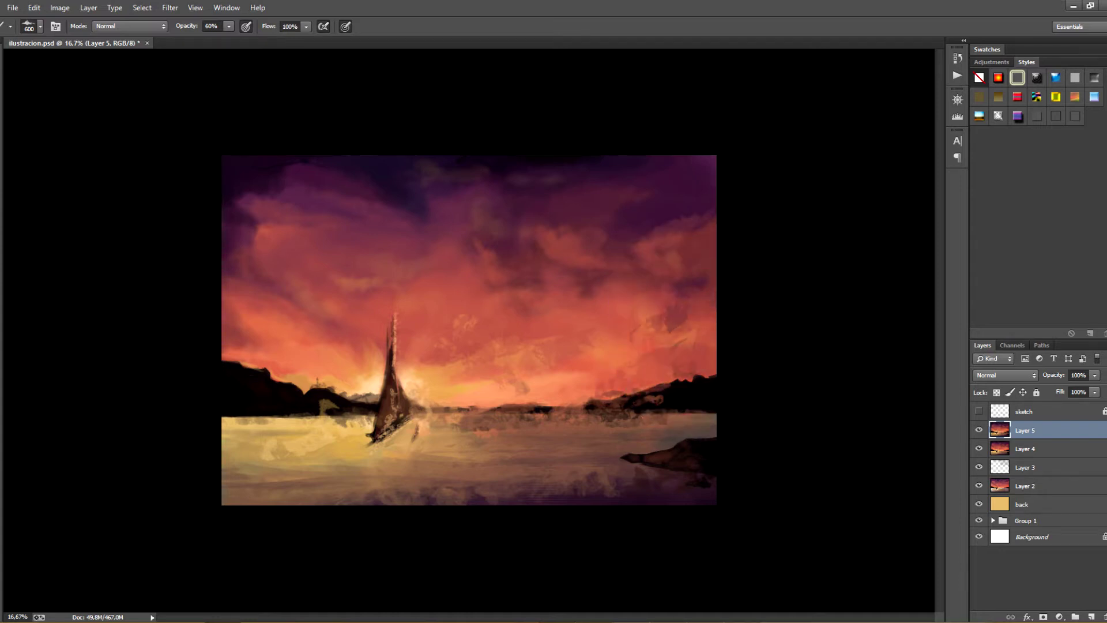
left_click(634, 316, "alt")
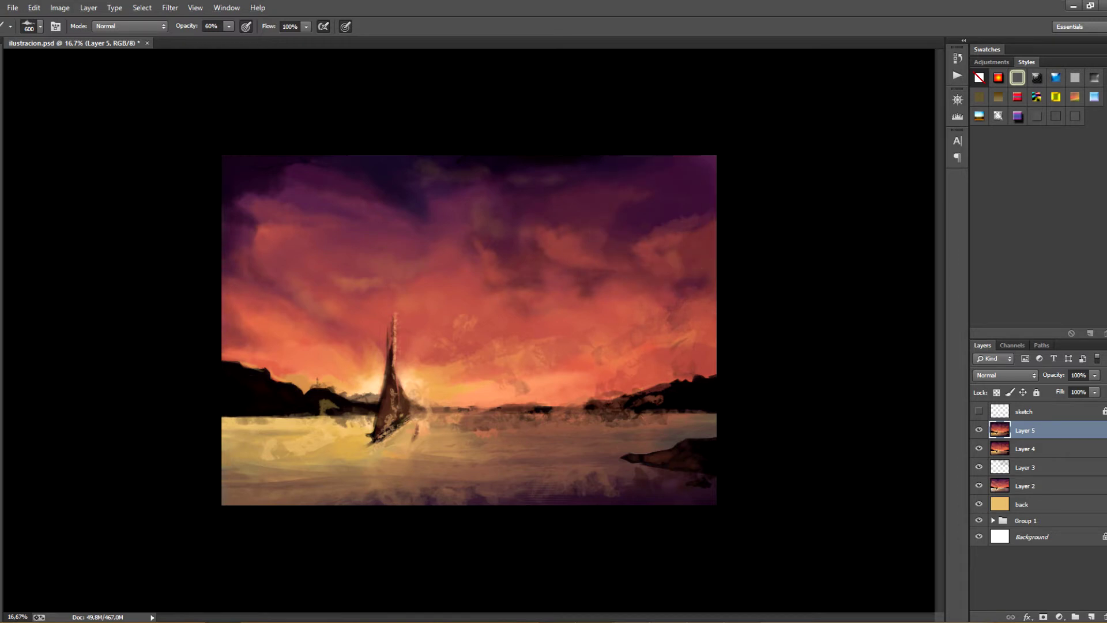
Enlarge the textured brush to 1200 px and work sampled cloud tones into the sky above the right hill
mouse_move(631, 297)
left_mouse_down()
mouse_move(680, 248)
mouse_move(686, 260)
mouse_move(643, 231)
mouse_move(634, 309)
left_mouse_up()
key("bracketright")
key("bracketright")
key("bracketright")
left_click(694, 244, "alt")
left_click(630, 293, "alt")
left_click_drag(654, 224, 680, 212)
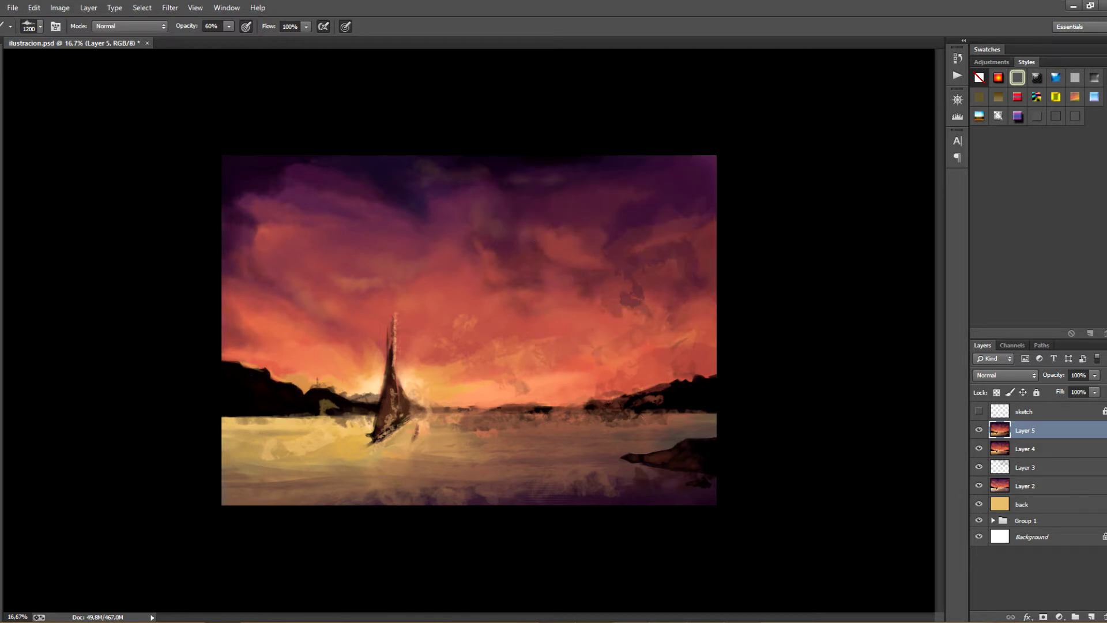
Texture the purple clouds in the upper-right sky with sampled tones, using the 1200 px brush at 60% opacity
left_click_drag(571, 205, 592, 200)
left_click(594, 210, "alt")
left_click_drag(488, 218, 461, 223)
left_click(547, 235)
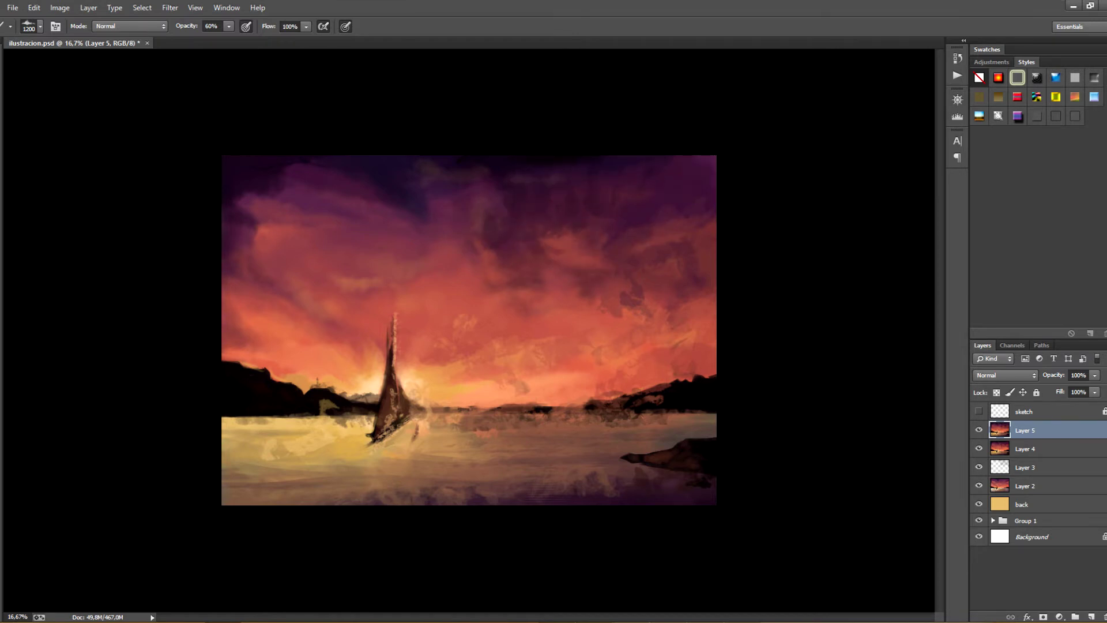
left_click_drag(554, 230, 634, 188)
left_click(630, 210, "alt")
left_click_drag(639, 242, 709, 159)
left_click_drag(582, 209, 545, 245)
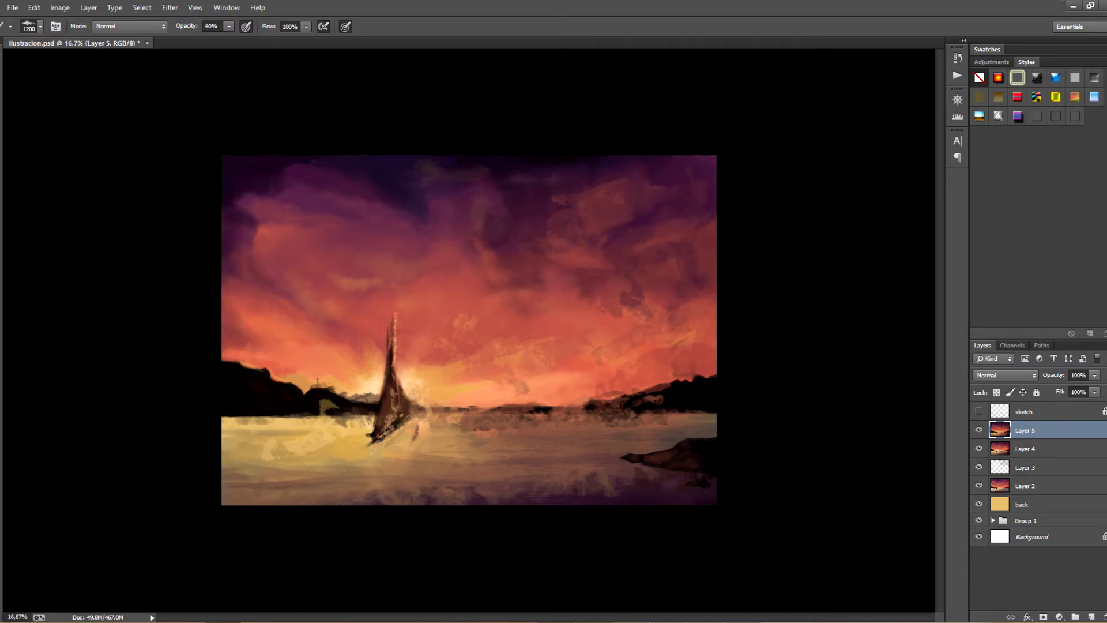
Blend sampled dark purple and warm red dabs through the cloud bank in the upper-right sky
left_click(640, 173, "alt")
left_click_drag(634, 179, 548, 251)
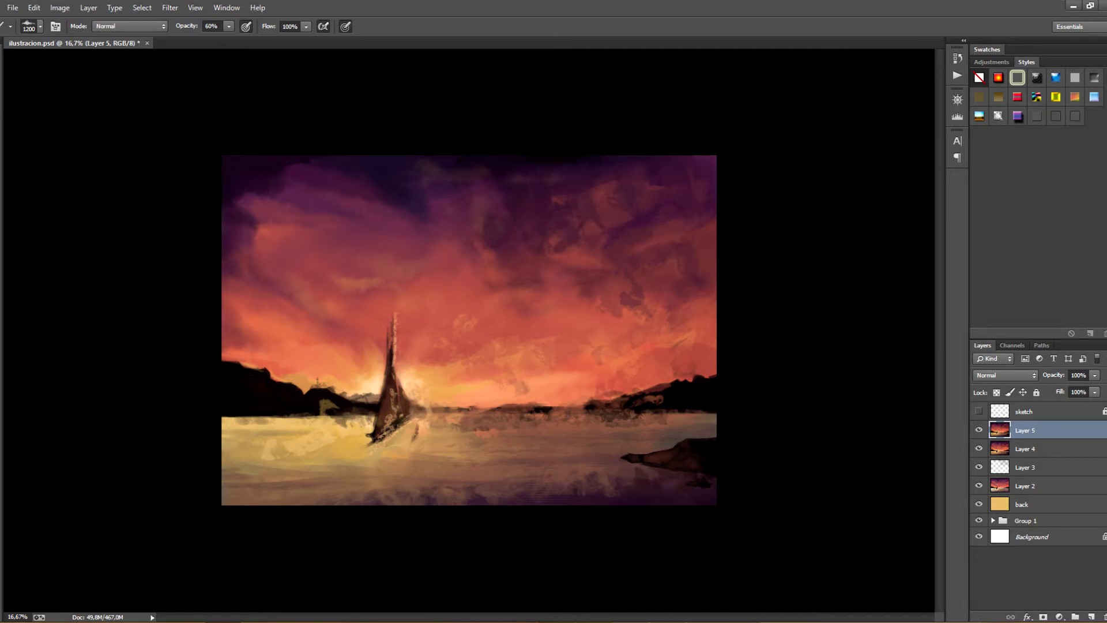
left_click(578, 258, "alt")
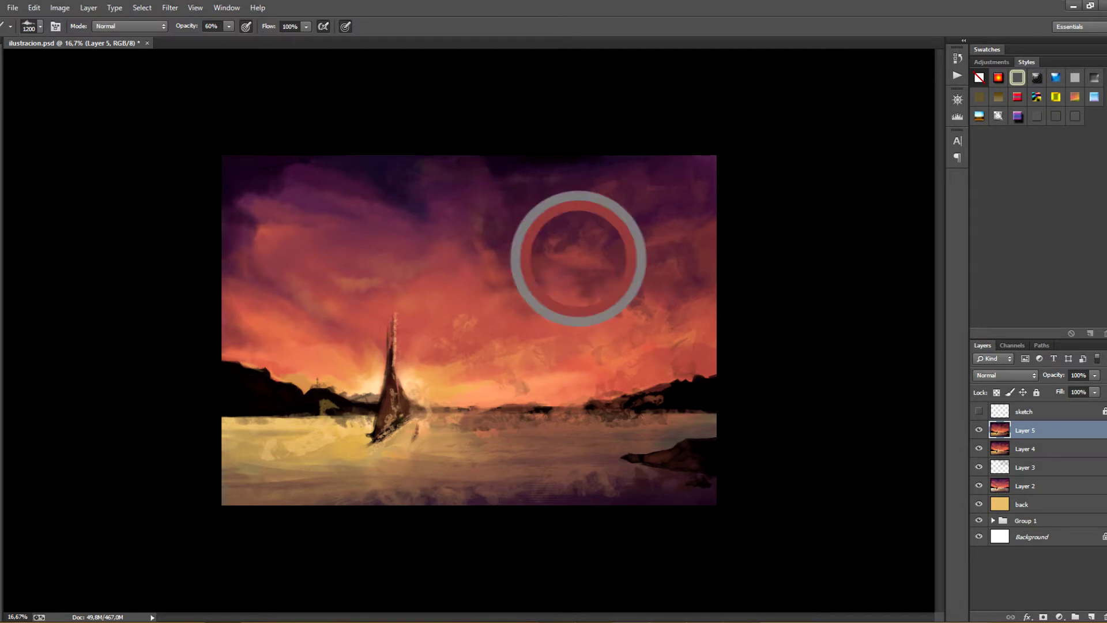
mouse_move(594, 254)
left_mouse_down()
mouse_move(638, 231)
mouse_move(533, 288)
mouse_move(660, 222)
left_mouse_up()
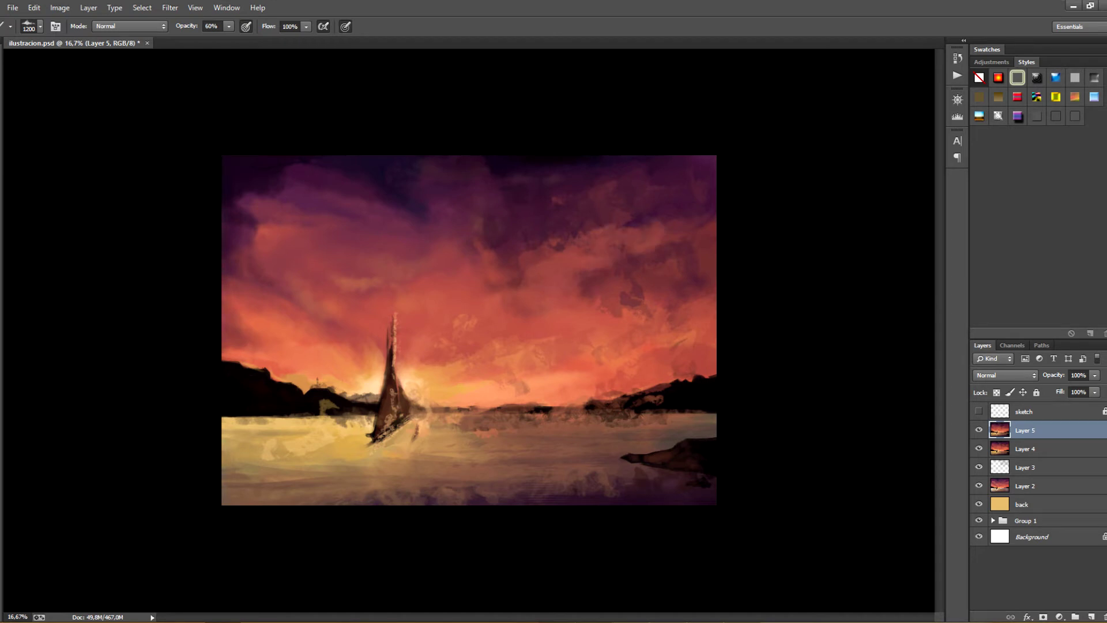
Texture the left sky with sampled purple and orange tones, from the upper corner down toward the mast
left_click(353, 163, "alt")
mouse_move(282, 196)
left_mouse_down()
mouse_move(242, 242)
mouse_move(288, 271)
left_mouse_up()
left_click(304, 292, "alt")
mouse_move(259, 346)
left_mouse_down()
mouse_move(329, 316)
mouse_move(358, 272)
mouse_move(392, 201)
mouse_move(355, 179)
left_mouse_up()
left_click(385, 236, "alt")
left_click(357, 198, "alt")
left_click(363, 220, "alt")
left_click_drag(380, 262, 383, 245)
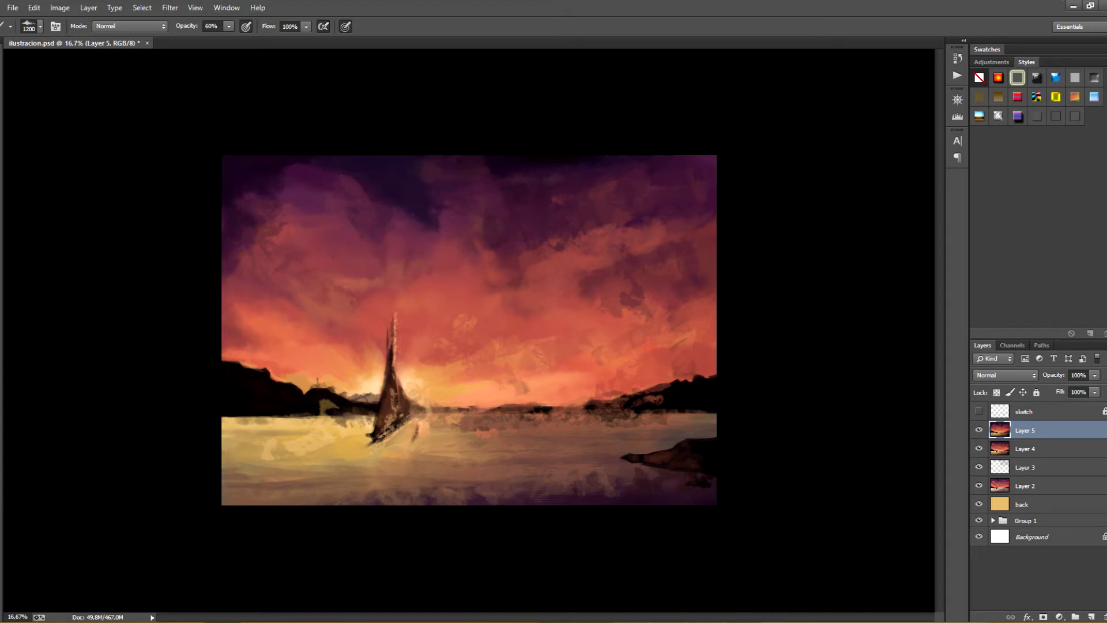
left_click_drag(254, 190, 289, 159)
Sample the left hill's dark tone and roughen its ridge and waterline with the textured brush at 500 px
left_click(260, 374, "alt")
key("ctrl+alt+z")
key("ctrl+alt+z")
left_click(52, 32)
key("bracketleft")
key("bracketleft")
key("bracketleft")
key("bracketleft")
key("bracketleft")
key("bracketleft")
key("bracketleft")
left_click(237, 394, "alt")
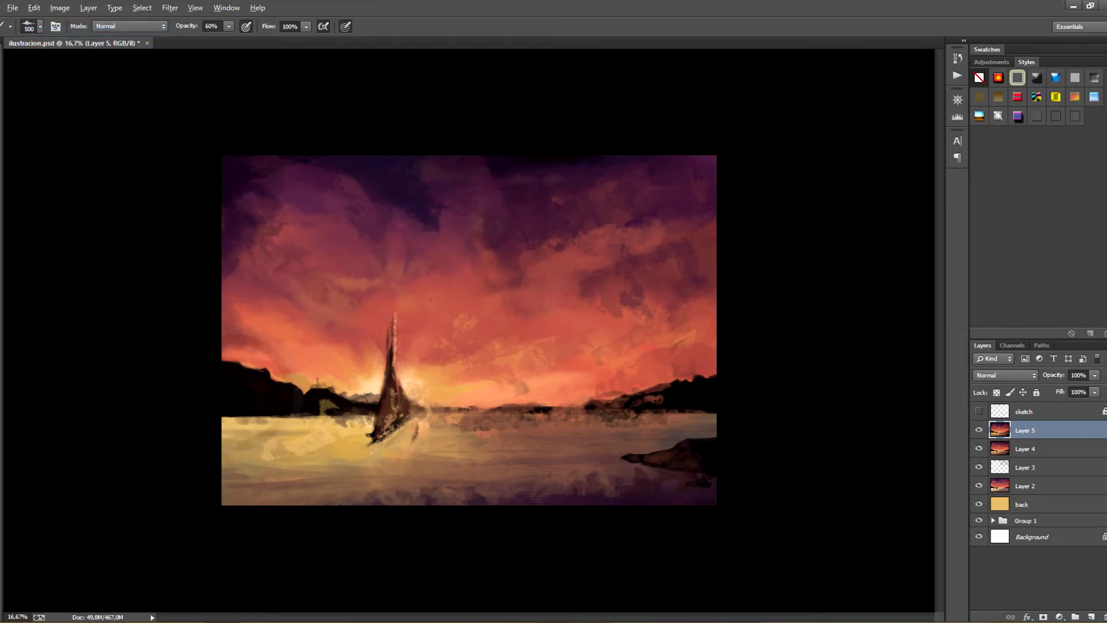
left_click_drag(219, 366, 281, 369)
left_click_drag(291, 385, 297, 378)
left_click_drag(228, 419, 288, 420)
left_click_drag(277, 381, 286, 379)
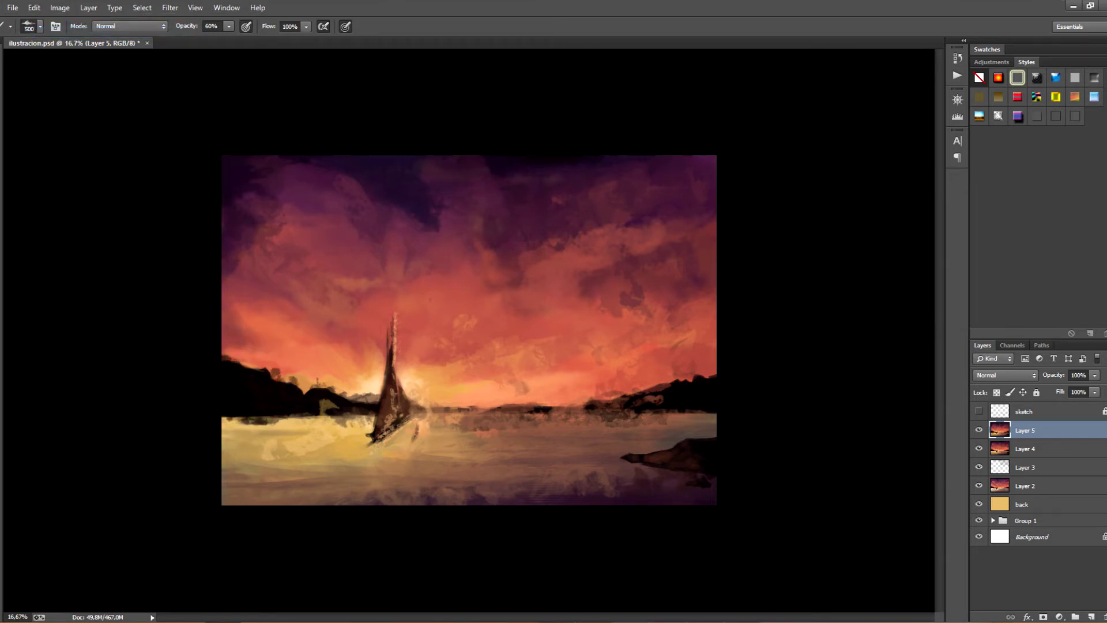
Break up the left hill's slope and the shoreline beneath it with more 500 px textured dabs
left_click_drag(257, 419, 311, 425)
left_click_drag(277, 369, 274, 377)
left_click_drag(279, 371, 264, 379)
left_click_drag(290, 378, 263, 381)
left_click_drag(263, 370, 274, 381)
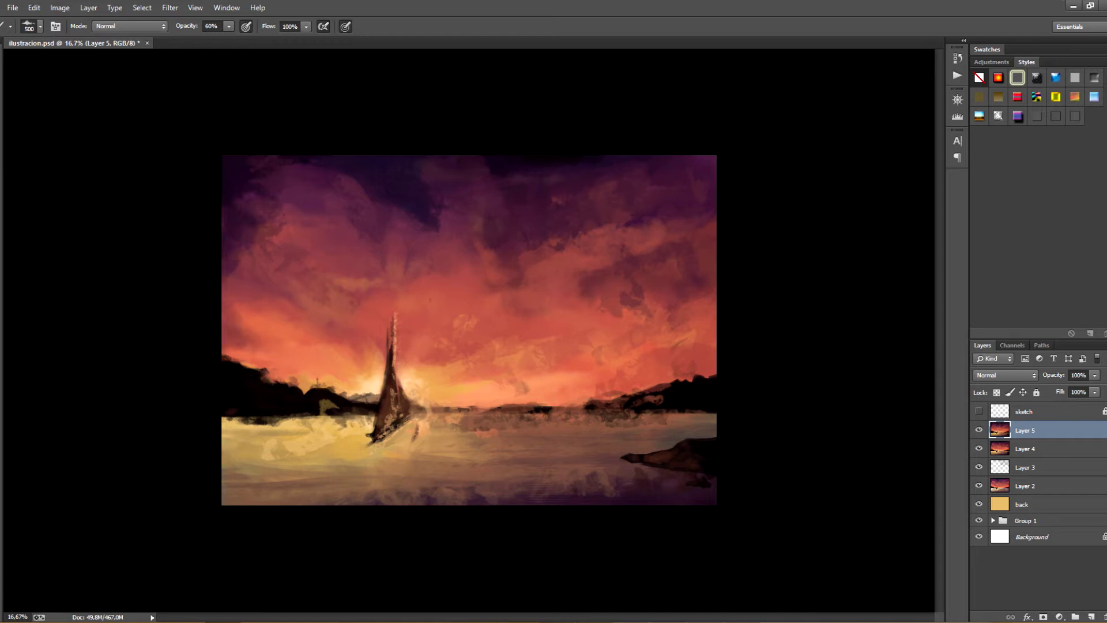
left_click_drag(231, 424, 276, 422)
Dab light texture onto the water around the hull and to the right of the sailboat
left_click_drag(382, 438, 405, 423)
left_click_drag(430, 436, 451, 426)
left_click_drag(456, 440, 471, 426)
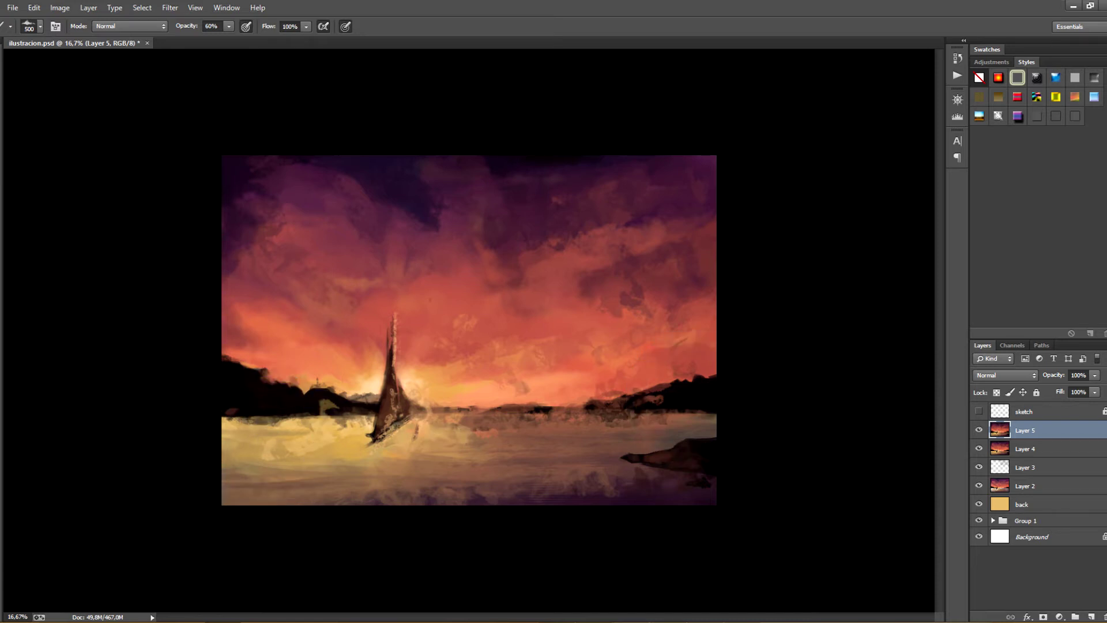
Roughen the distant shoreline on both sides of the sailboat with the textured brush reduced to 175 px
key("ctrl+minus")
key("ctrl+plus")
left_click_drag(444, 415, 562, 414)
left_click_drag(321, 402, 335, 407)
left_click_drag(438, 412, 461, 413)
left_click_drag(470, 411, 504, 412)
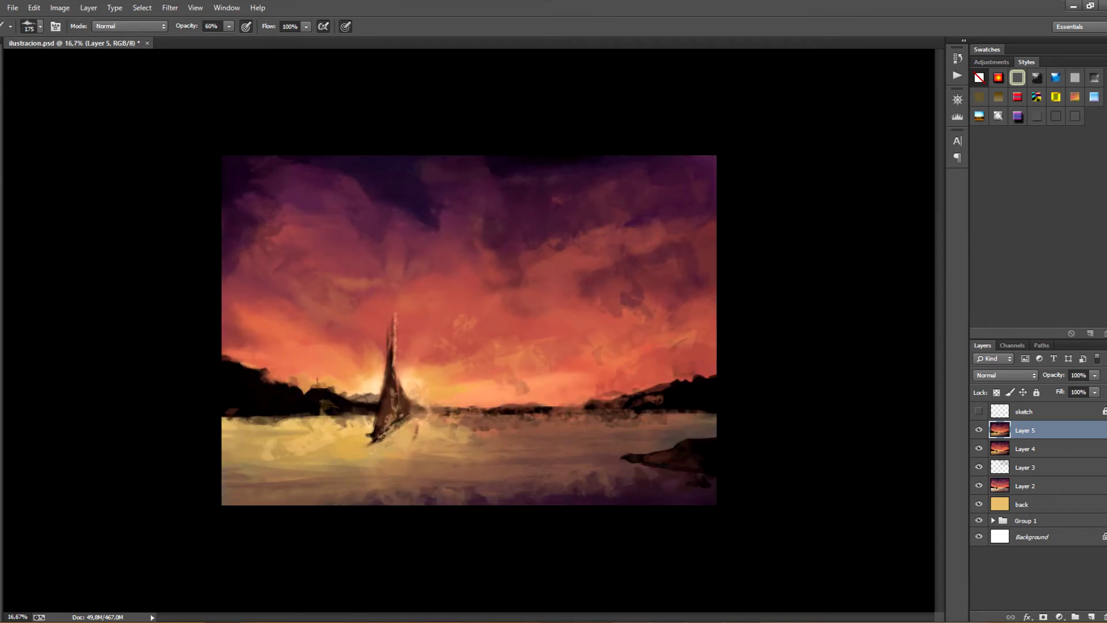
Texture the right hill's lower edge, and add golden ripples across the foreground water with a 300 px brush
left_click_drag(677, 397, 547, 405)
left_click(682, 402, "alt")
mouse_move(585, 454)
left_mouse_down()
mouse_move(404, 481)
mouse_move(617, 450)
left_mouse_up()
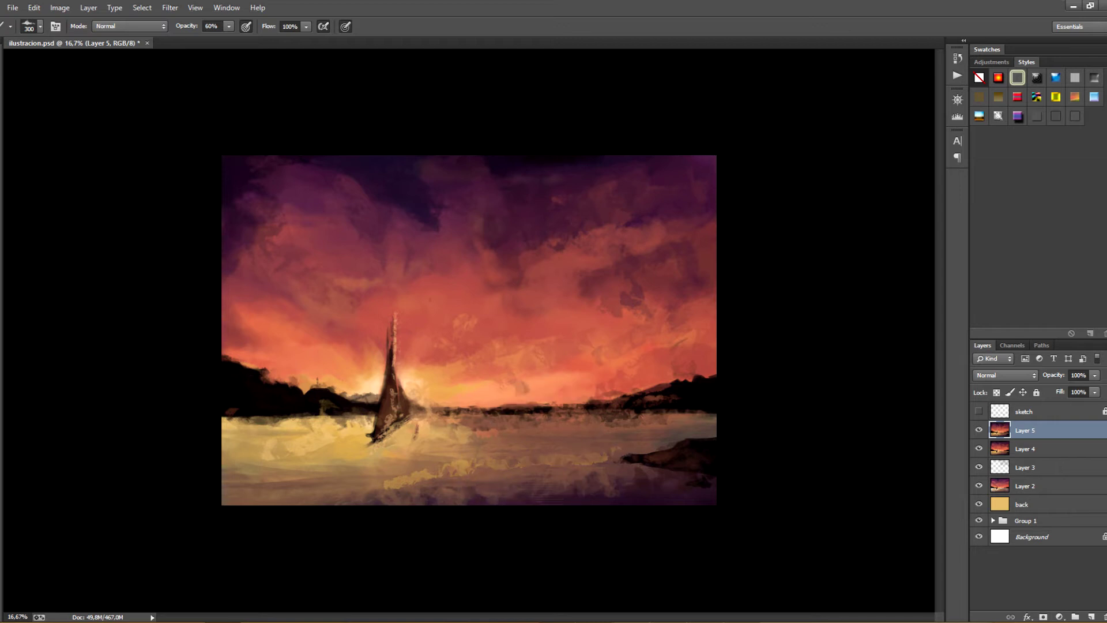
mouse_move(597, 458)
left_mouse_down()
mouse_move(364, 476)
mouse_move(409, 483)
left_mouse_up()
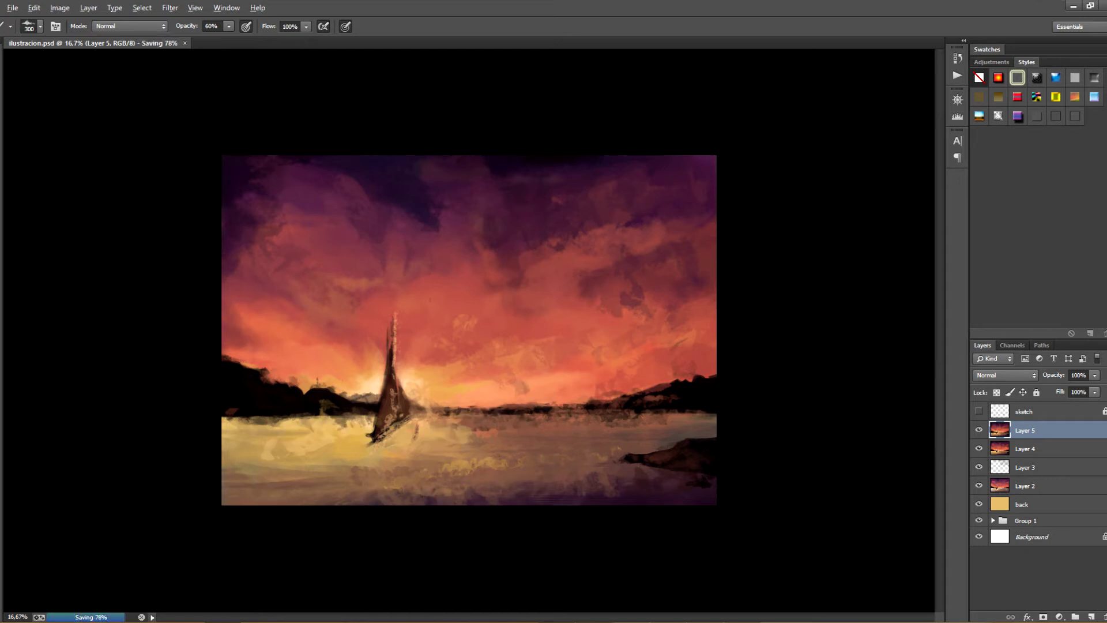
Try larger textured dabs, up to 800 px, over the sailboat's glow and the water below the hull
mouse_move(362, 369)
left_mouse_down()
mouse_move(312, 378)
mouse_move(345, 370)
mouse_move(360, 320)
left_mouse_up()
key("ctrl+z")
key("ctrl+z")
key("bracketright")
key("bracketright")
key("bracketright")
key("bracketright")
key("bracketright")
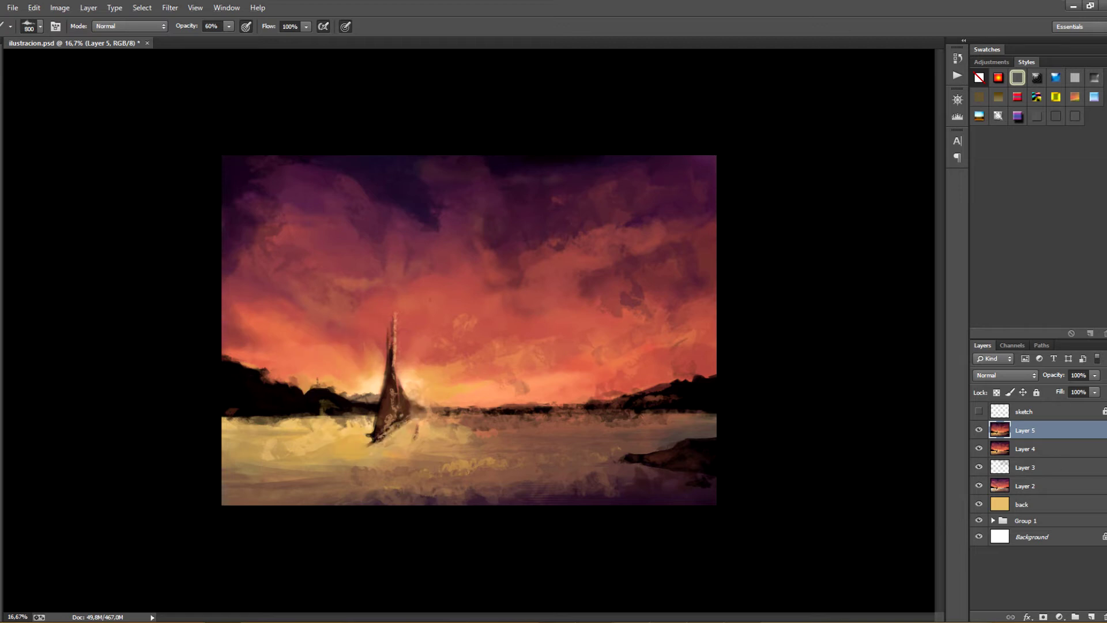
left_click_drag(373, 385, 345, 371)
key("ctrl+z")
key("ctrl+z")
left_click_drag(391, 420, 314, 483)
key("ctrl+z")
left_click_drag(355, 447, 282, 471)
key("ctrl+z")
left_click_drag(369, 434, 324, 467)
key("ctrl+z")
Save the painting, and blend sampled tones over the hull and nearby water with the 387 px brush preset
key("ctrl+s")
left_click(40, 26)
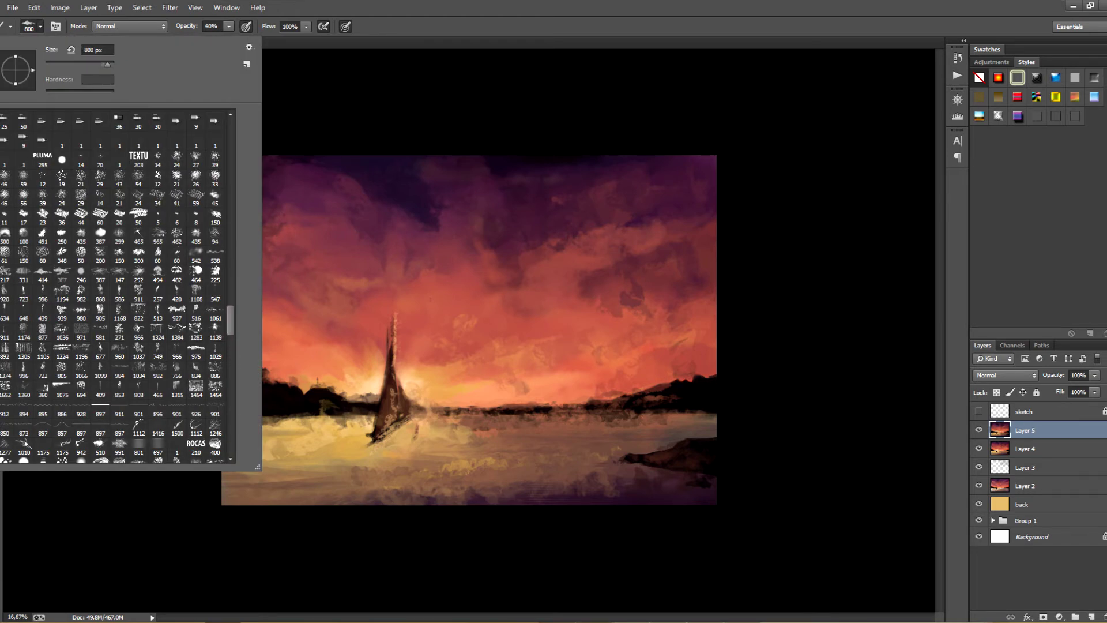
double_click(62, 274)
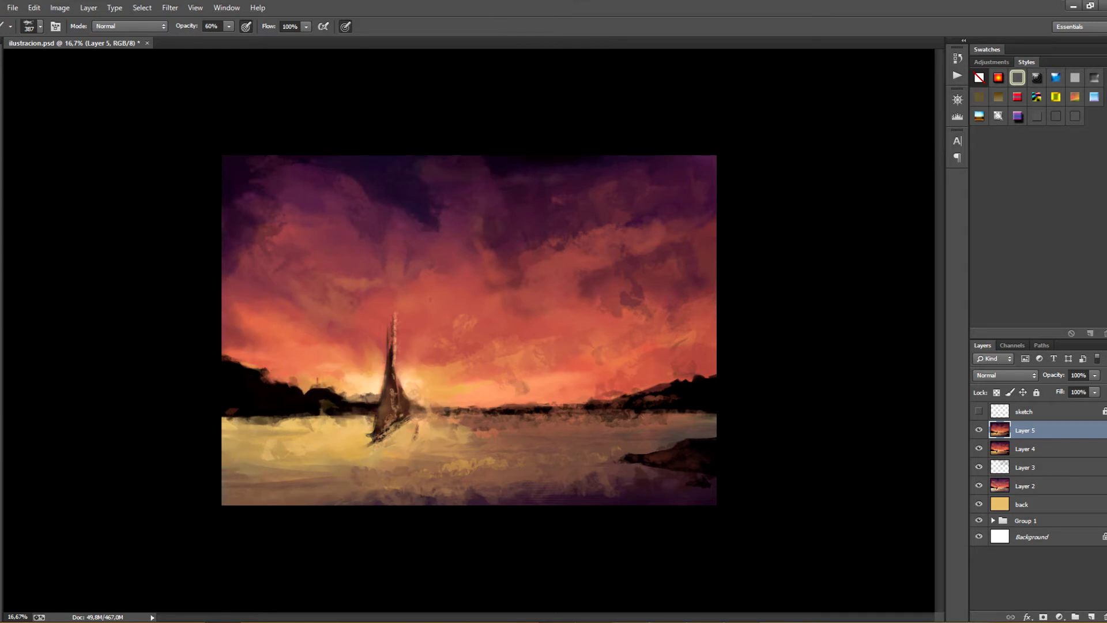
left_click(383, 420, "alt")
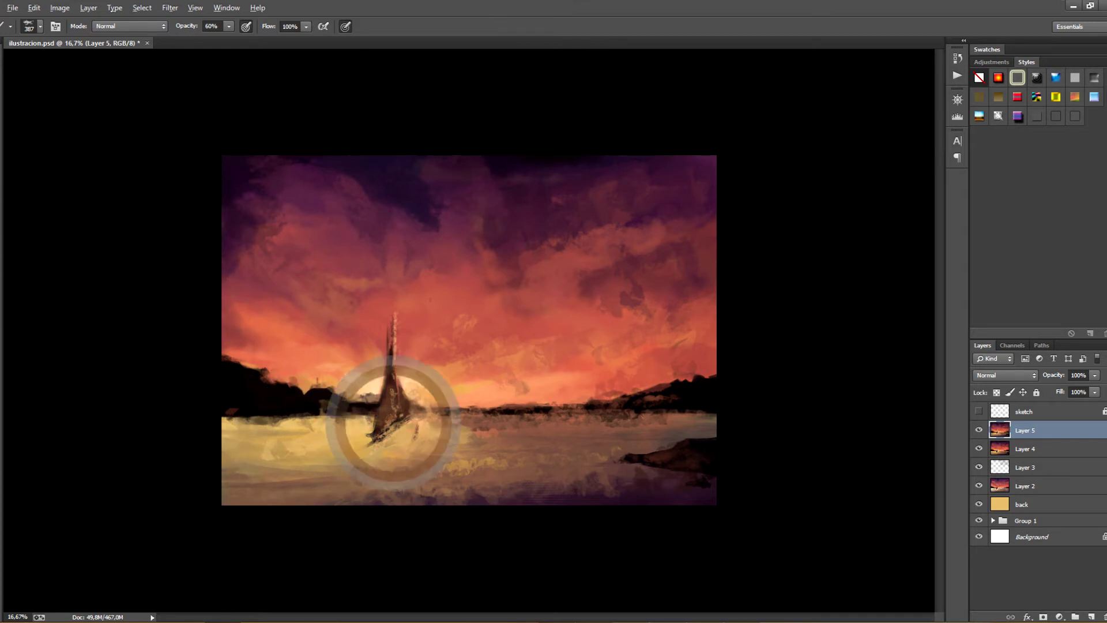
left_click(428, 467, "alt")
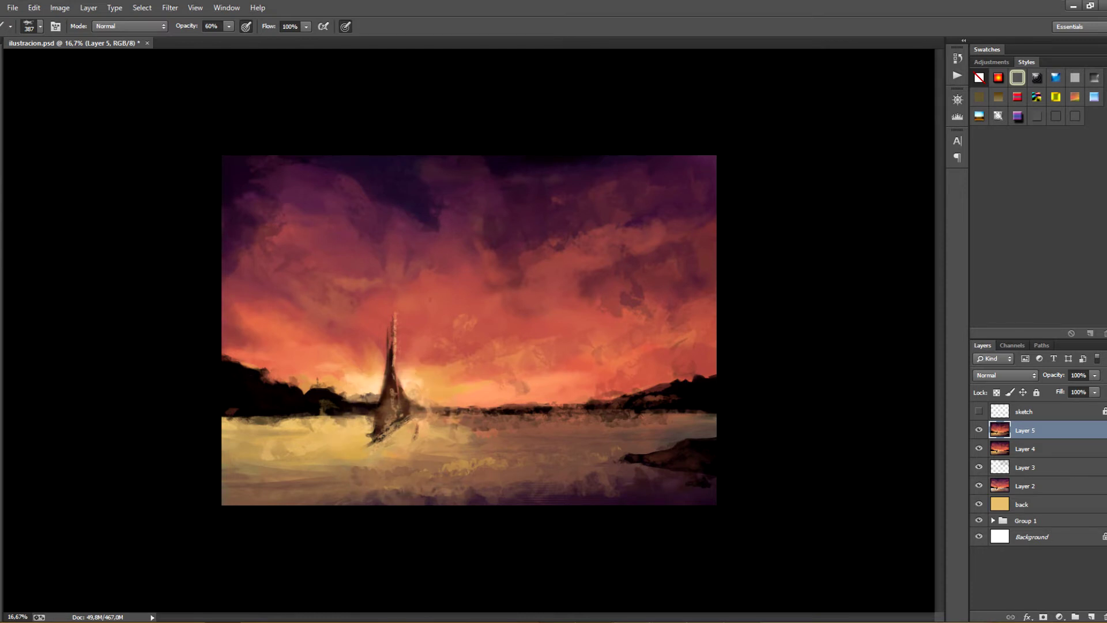
left_click_drag(468, 436, 512, 438)
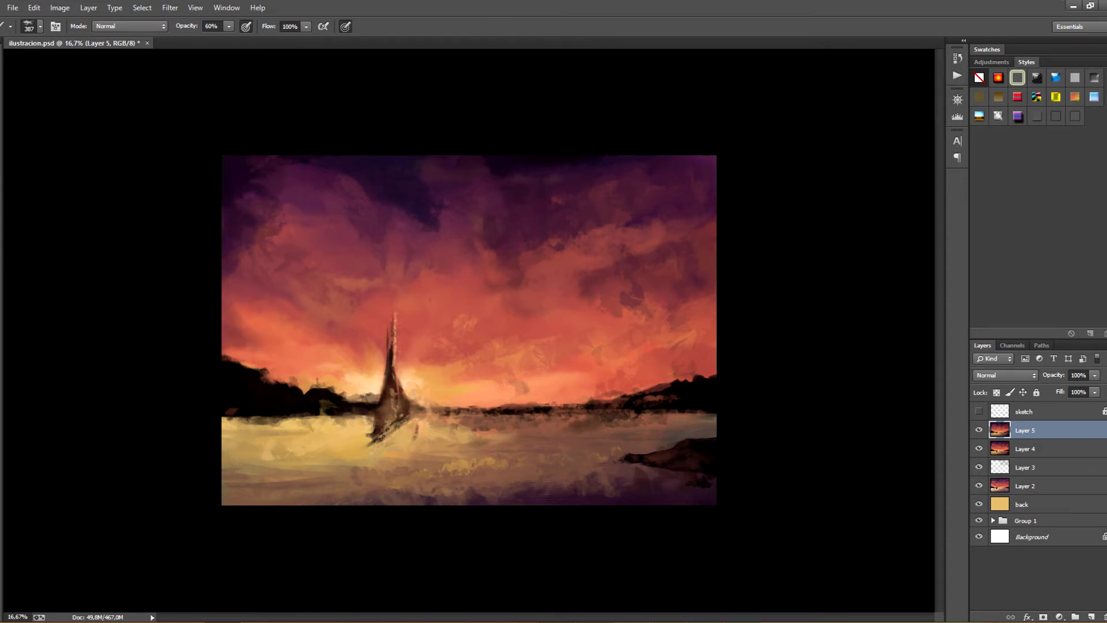
Soften the right shore's waterline and brush a sampled light tone into the sky right of the sail
mouse_move(704, 410)
left_mouse_down()
mouse_move(579, 428)
mouse_move(638, 415)
left_mouse_up()
mouse_move(570, 416)
left_mouse_down()
mouse_move(602, 426)
mouse_move(623, 410)
mouse_move(713, 401)
mouse_move(669, 413)
left_mouse_up()
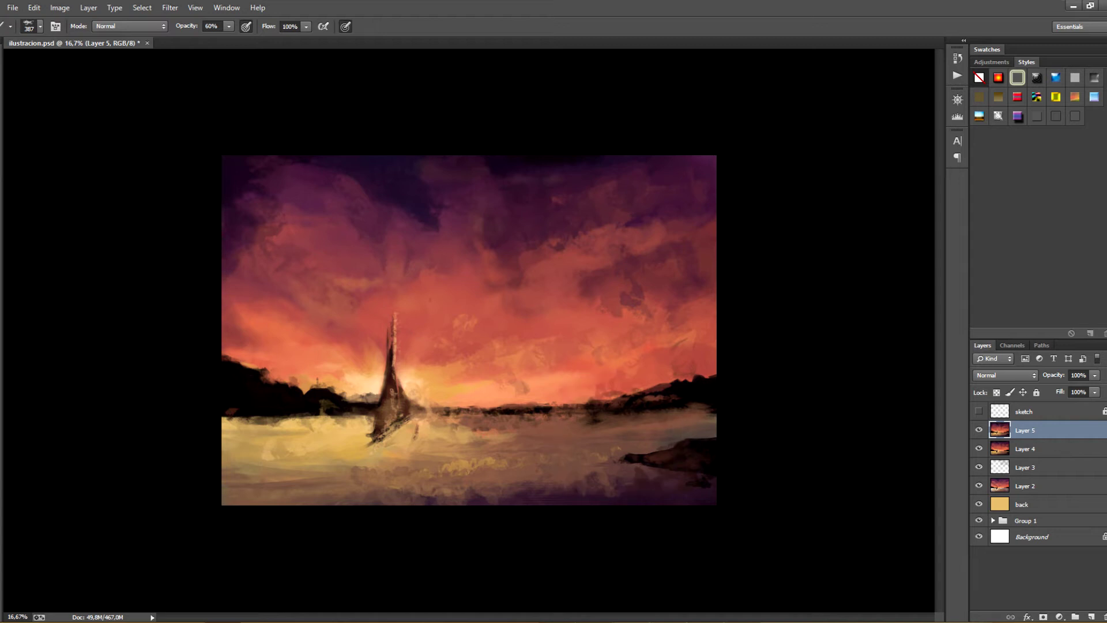
left_click(452, 425, "alt")
left_click_drag(430, 363, 459, 354)
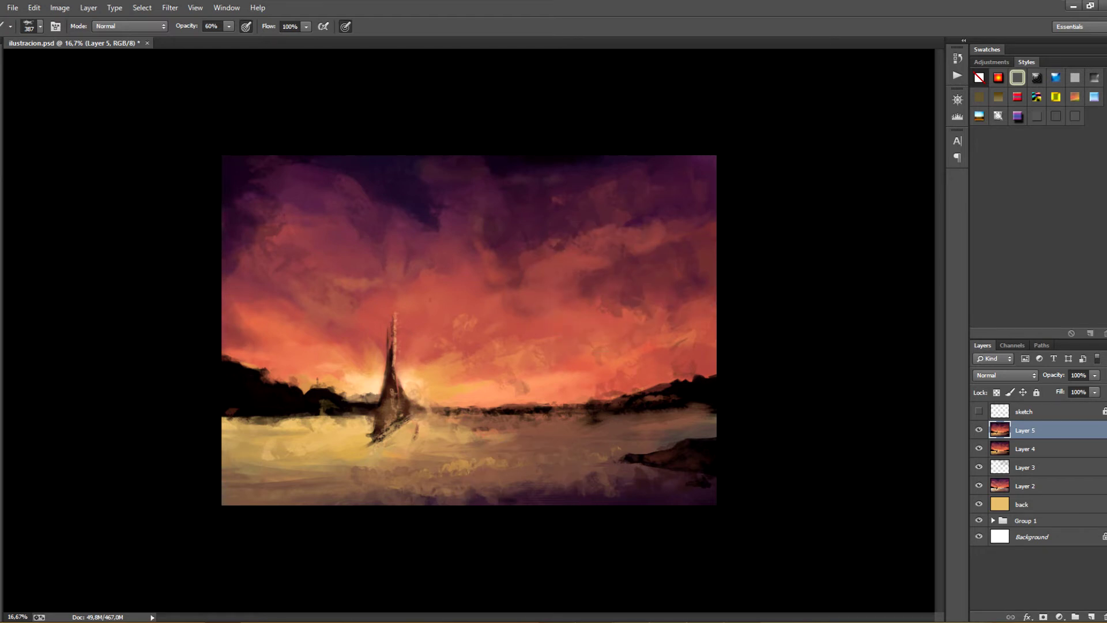
Blend sampled dark purple and reddish tones into the upper sky above the sailboat
left_click(384, 180, "alt")
left_click(358, 165, "alt")
left_click(410, 159, "alt")
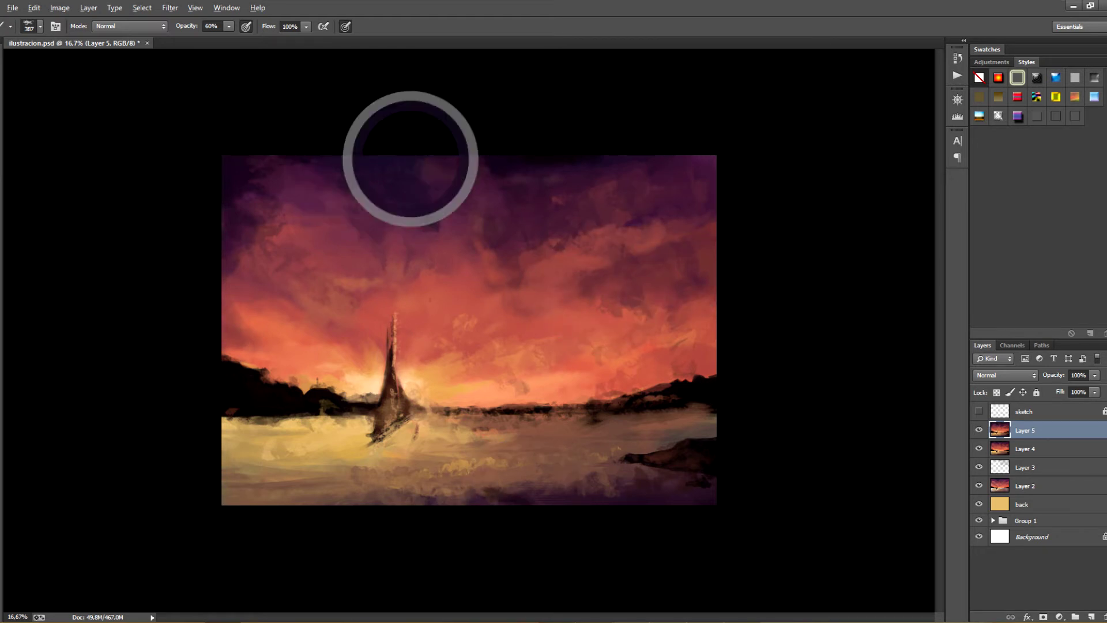
left_click(520, 248, "alt")
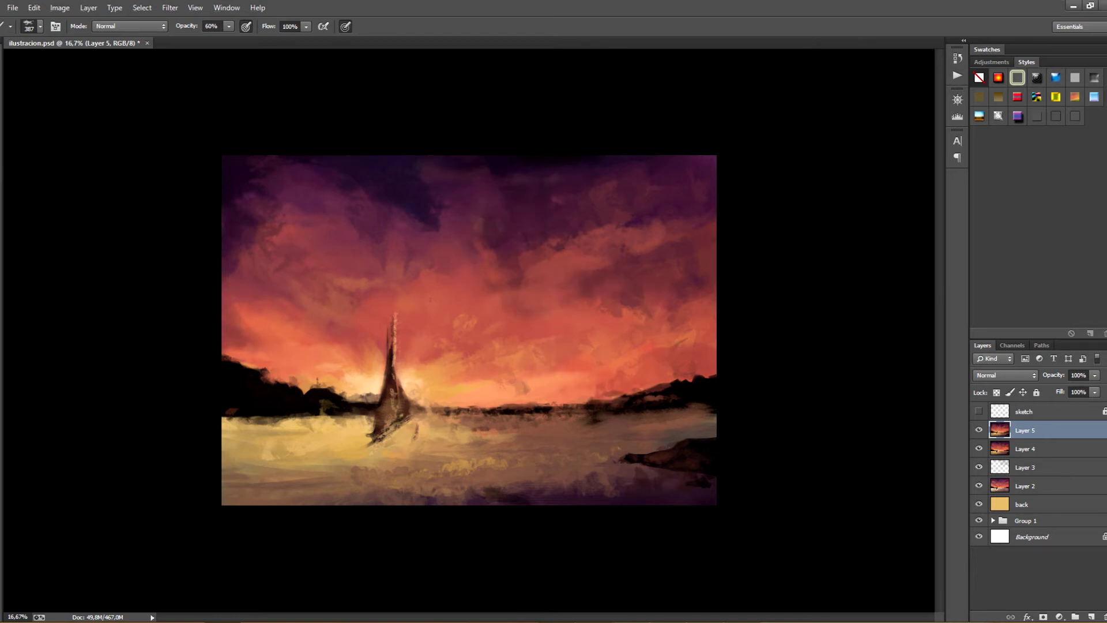
Brush pale reflections beside the hull and soft streaks across the foreground water with the 387 px brush
left_click_drag(404, 433, 504, 410)
mouse_move(378, 460)
left_mouse_down()
mouse_move(490, 428)
mouse_move(527, 439)
left_mouse_up()
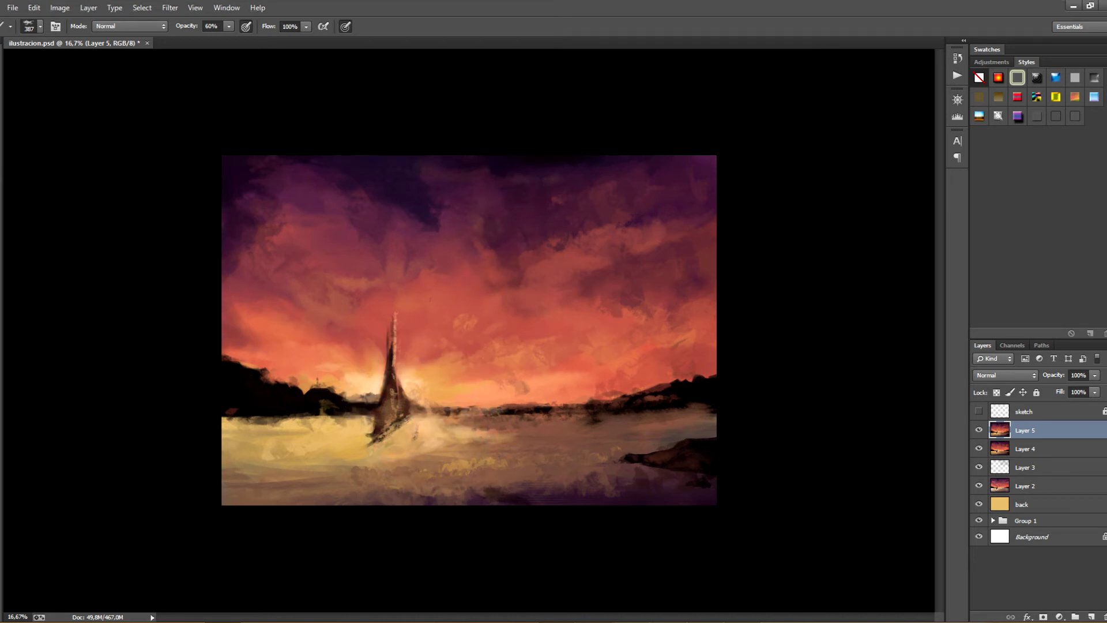
left_click_drag(310, 441, 228, 468)
left_click_drag(333, 470, 440, 479)
left_click_drag(520, 498, 582, 492)
Undo the heavy strokes around the right foreground rock and rework its waterline with the brush at 20% opacity
left_click_drag(568, 492, 705, 468)
key("ctrl+alt+z")
key("ctrl+alt+z")
key("ctrl+alt+z")
mouse_move(650, 478)
left_mouse_down()
mouse_move(710, 485)
mouse_move(697, 476)
mouse_move(609, 485)
left_mouse_up()
key("ctrl+alt+z")
key("ctrl+alt+z")
key("ctrl+alt+z")
key("bracketright")
key("bracketright")
left_click_drag(652, 482, 704, 481)
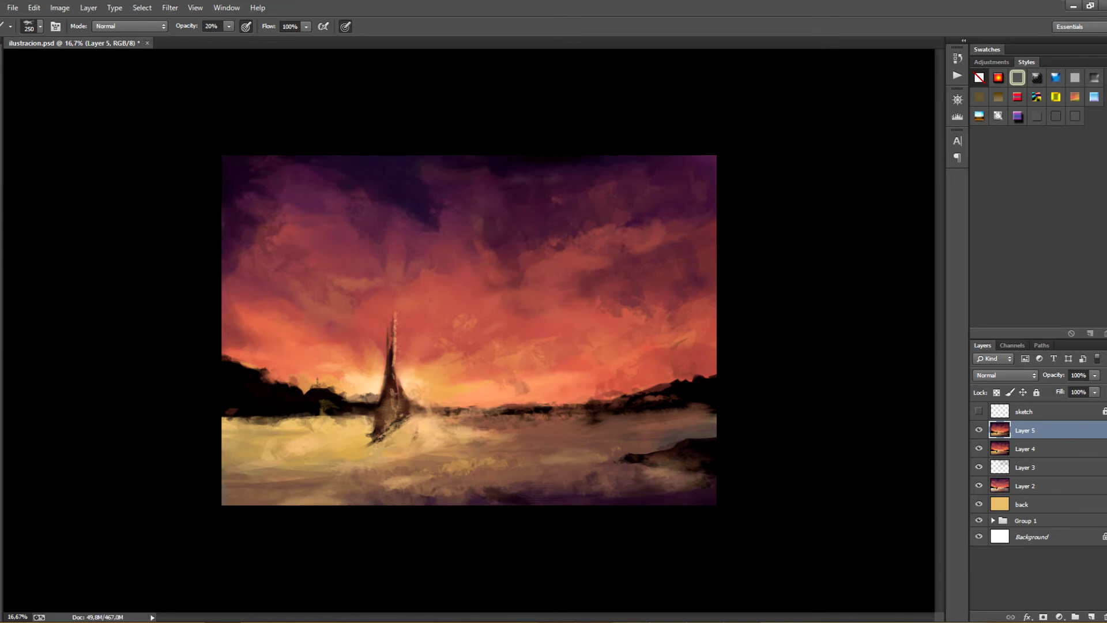
Soften the water left of the foreground rock at 20% opacity and save the painting
mouse_move(579, 462)
left_mouse_down()
mouse_move(540, 469)
mouse_move(565, 471)
left_mouse_up()
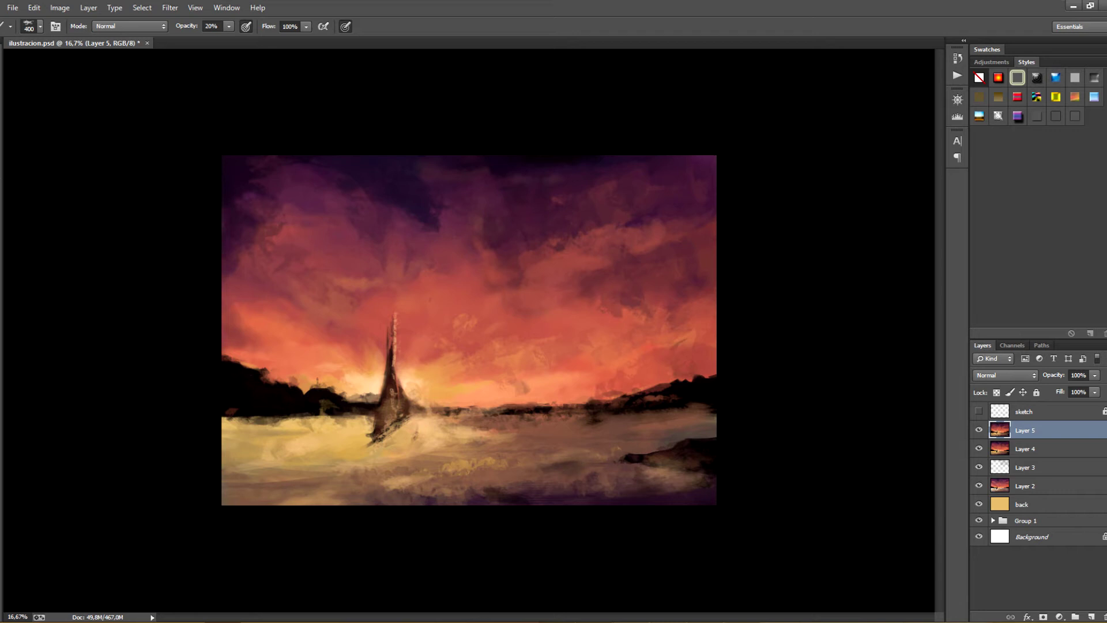
key("bracketright")
key("ctrl+s")
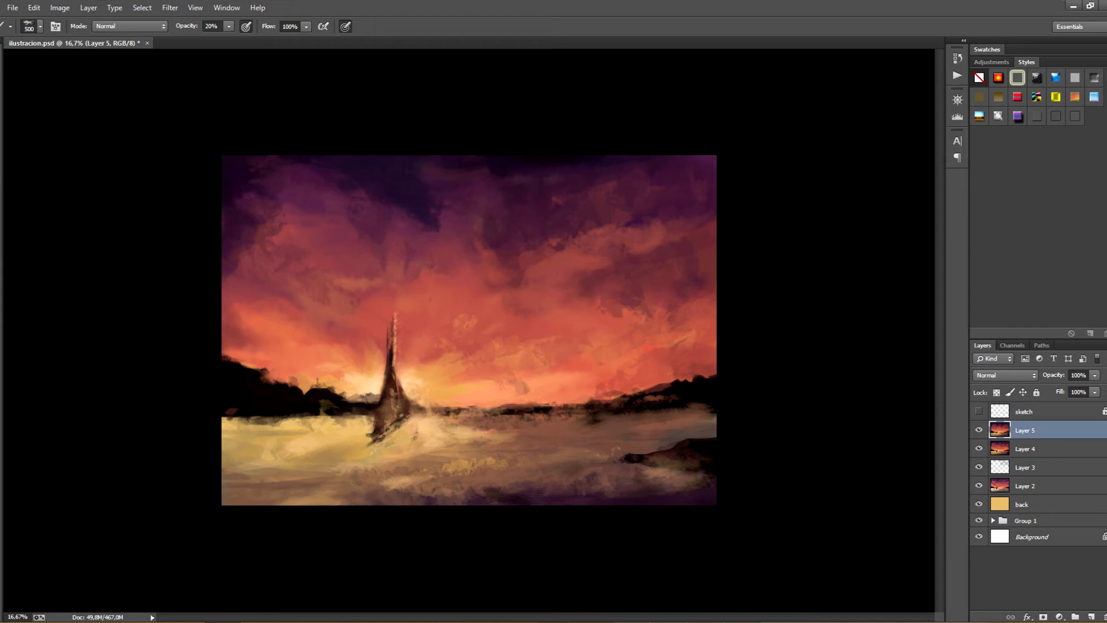
Refine the sailboat's hull and tone down the light mast edge with an 80 px brush at 40% opacity
key("ctrl+plus")
key("ctrl+plus")
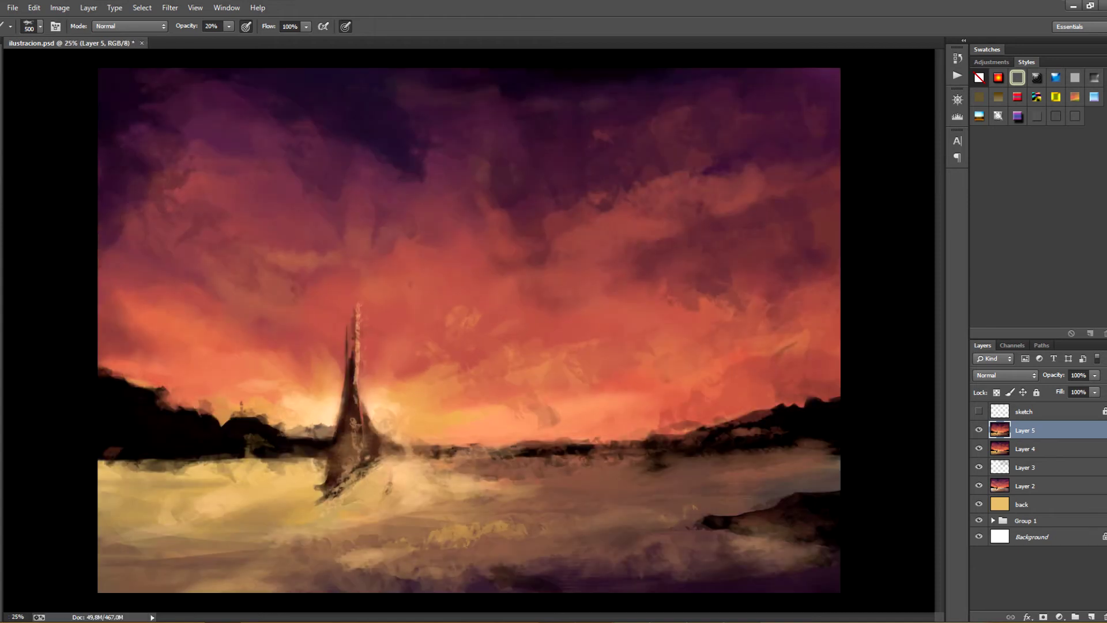
left_click_drag(433, 369, 503, 293)
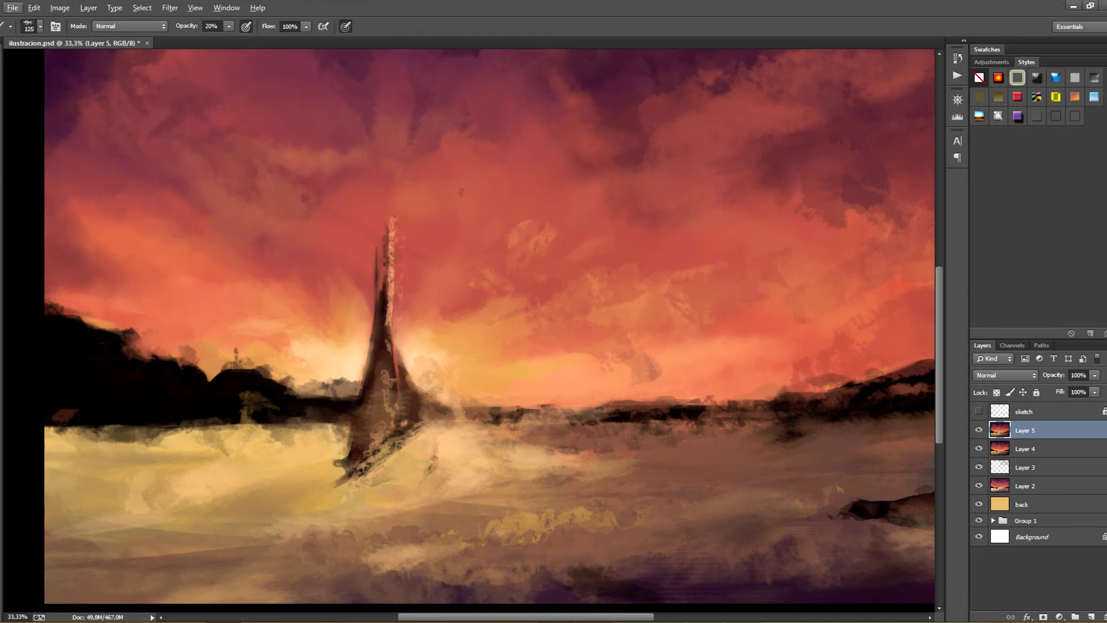
key("bracketleft")
key("bracketleft")
key("bracketleft")
key("4")
left_click_drag(390, 398, 361, 455)
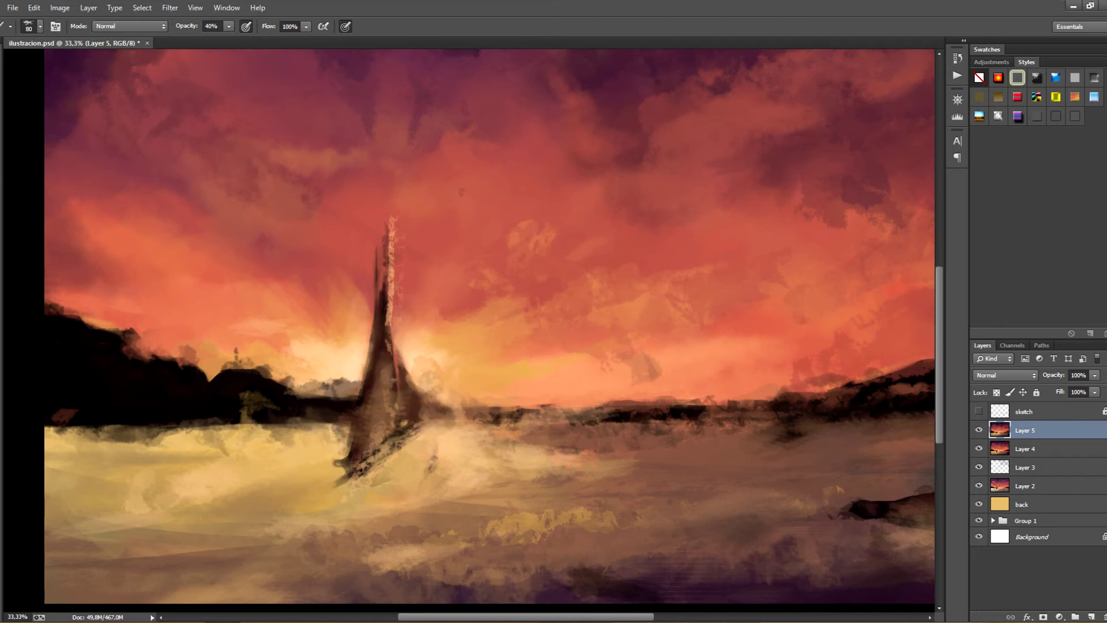
left_click_drag(392, 218, 392, 238)
left_click_drag(386, 310, 388, 328)
Blend the orange clouds and horizon right of the sailboat with a 250 px brush at 40% opacity
key("bracketright")
key("bracketright")
key("bracketright")
key("bracketright")
key("bracketright")
key("bracketright")
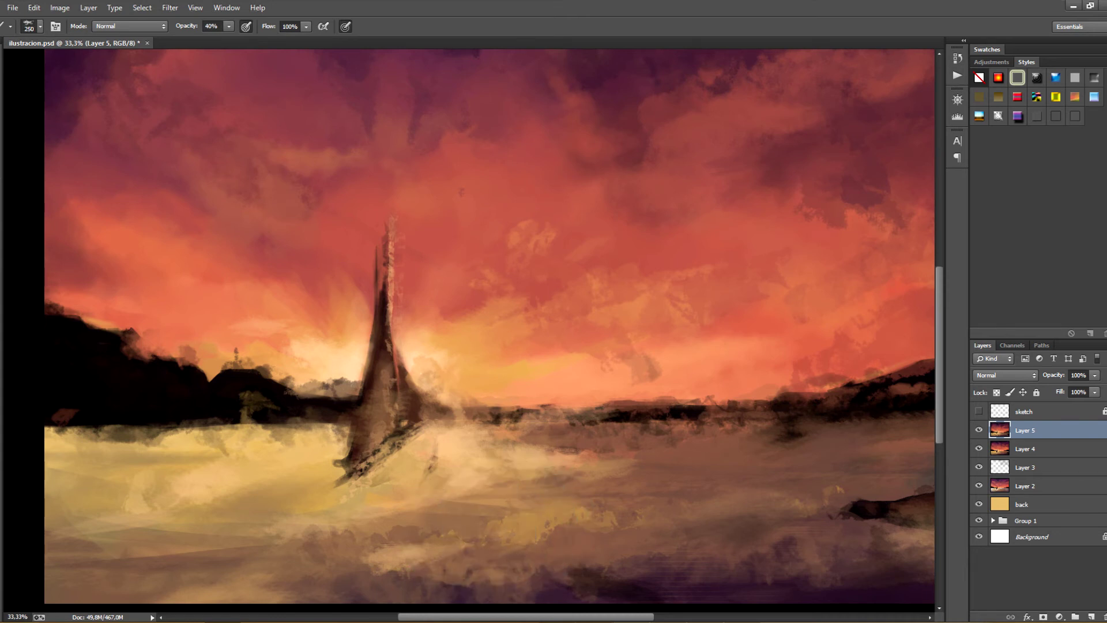
left_click_drag(659, 294, 701, 240)
left_click_drag(711, 293, 443, 414)
left_click_drag(692, 435, 713, 429)
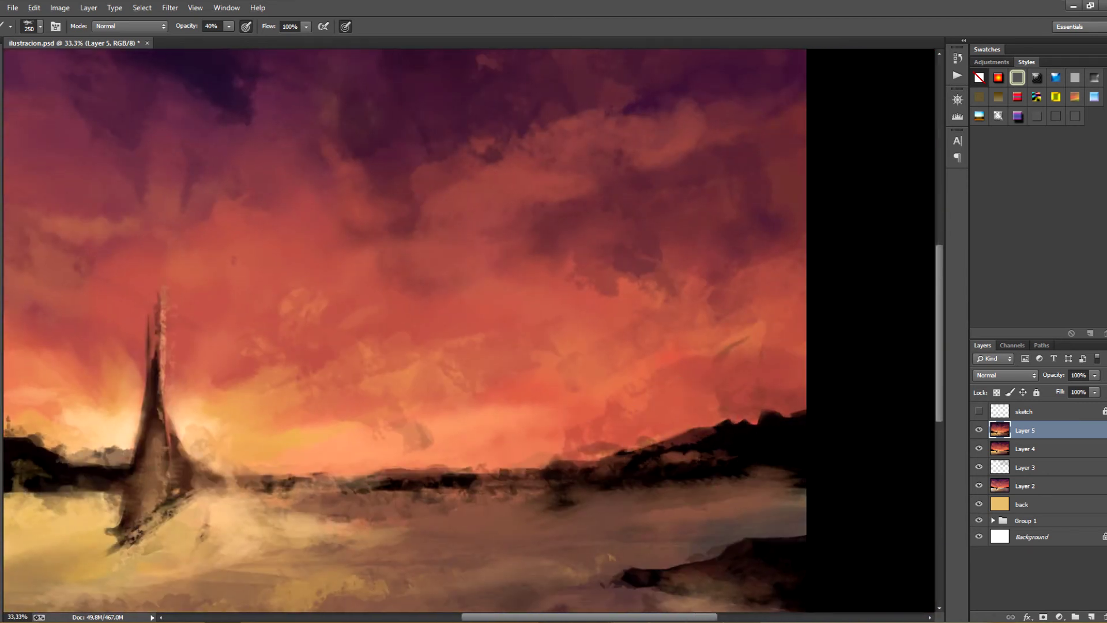
mouse_move(576, 440)
left_mouse_down()
mouse_move(629, 421)
mouse_move(583, 428)
left_mouse_up()
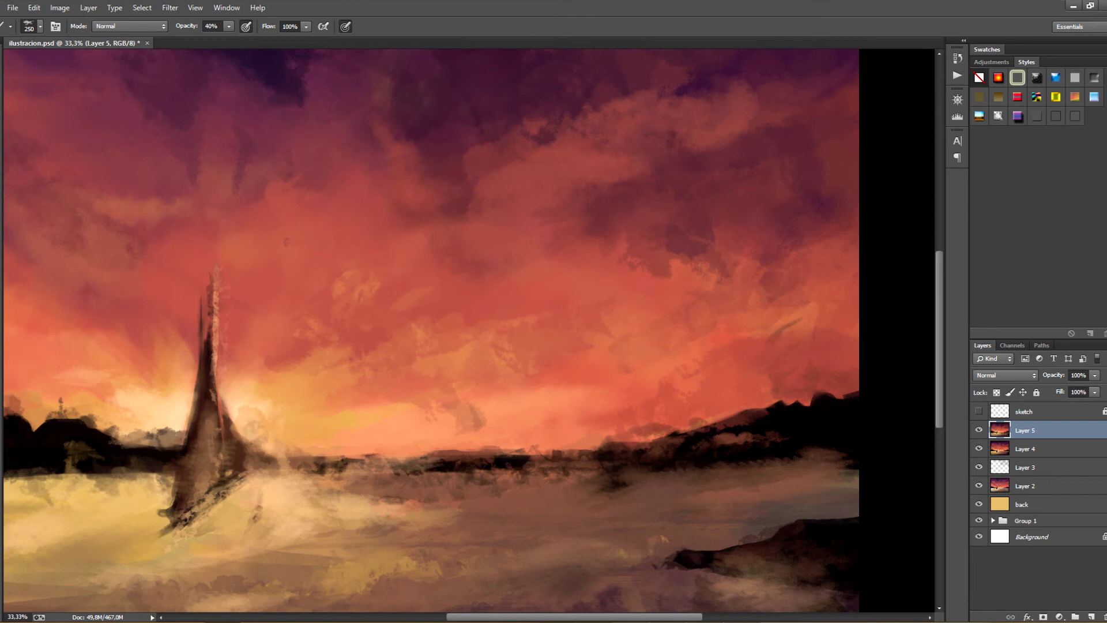
left_click_drag(651, 404, 769, 392)
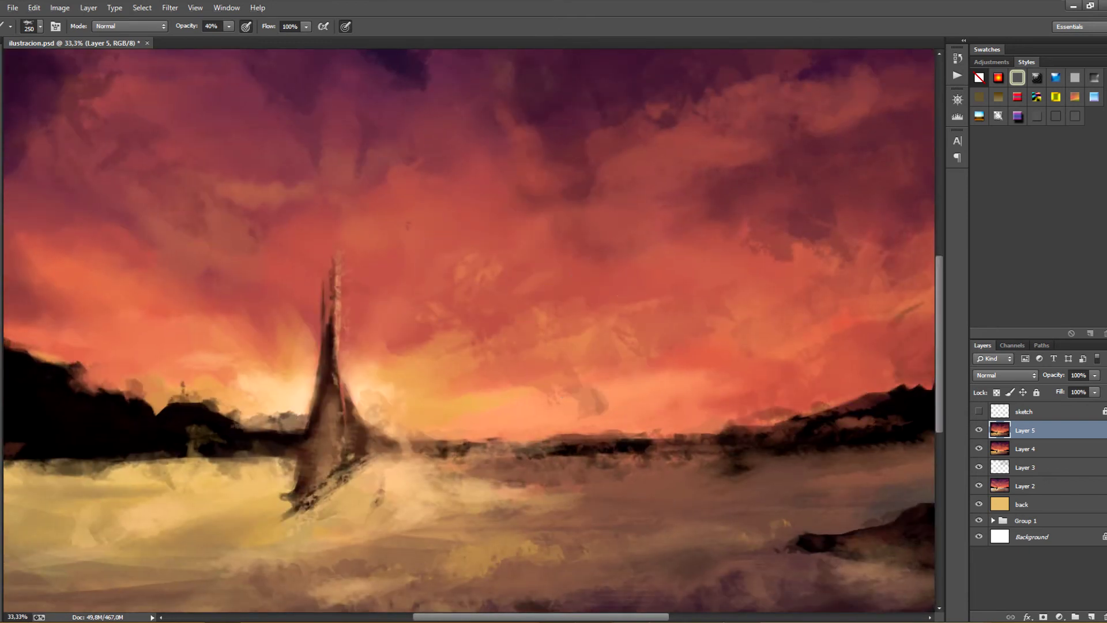
Examine the sky, the horizon and the overall composition of the painting at several magnifications
left_click_drag(496, 519, 639, 491)
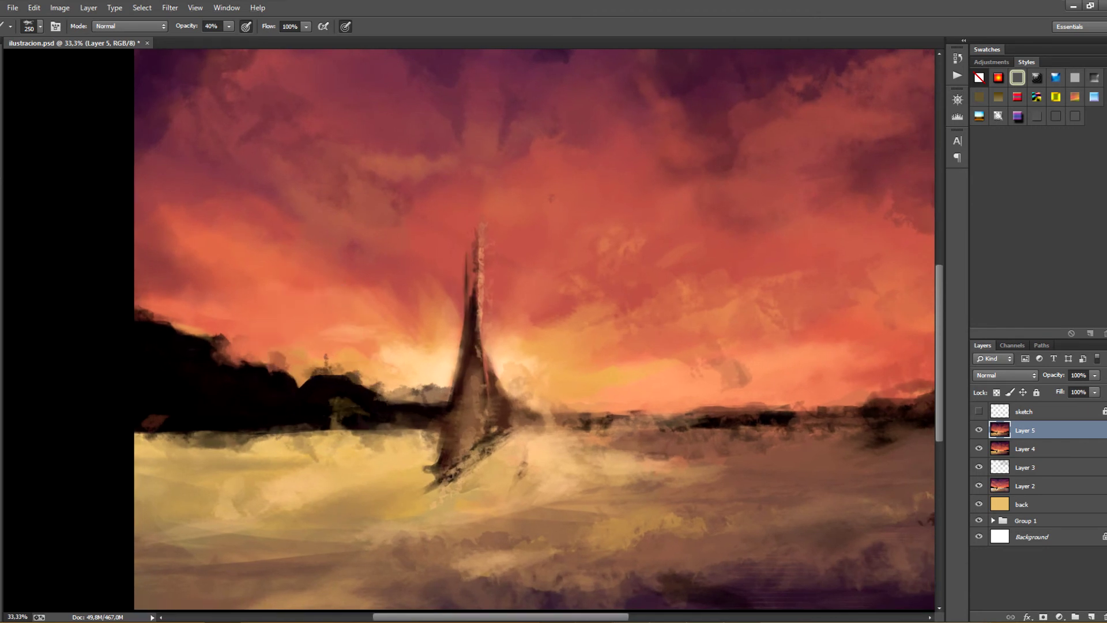
key("ctrl+z")
left_click_drag(576, 403, 475, 553)
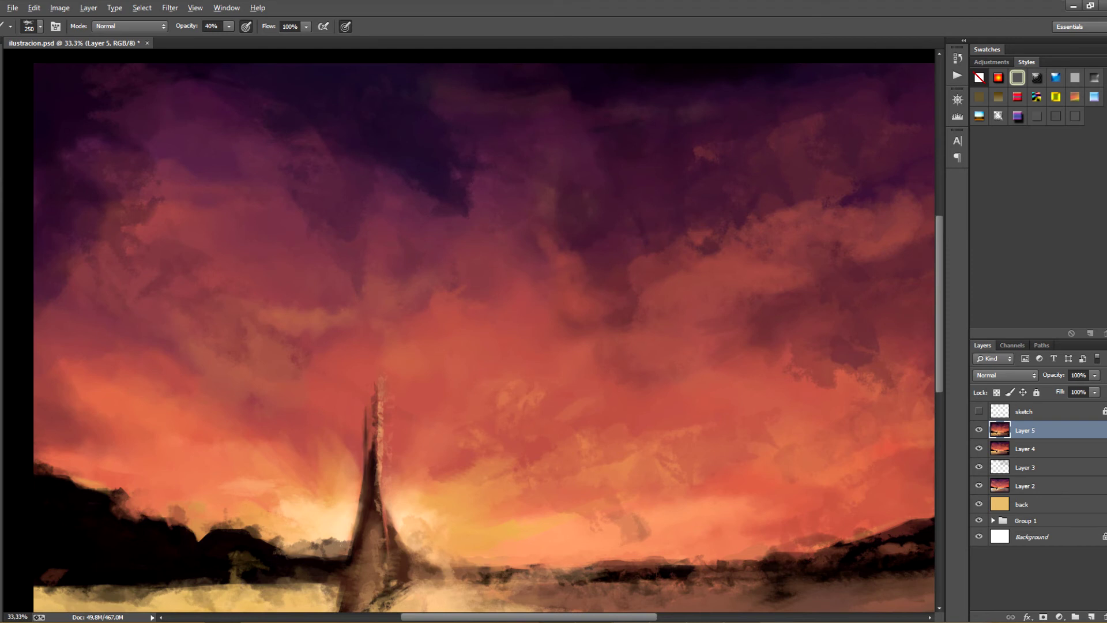
left_click_drag(476, 404, 349, 534)
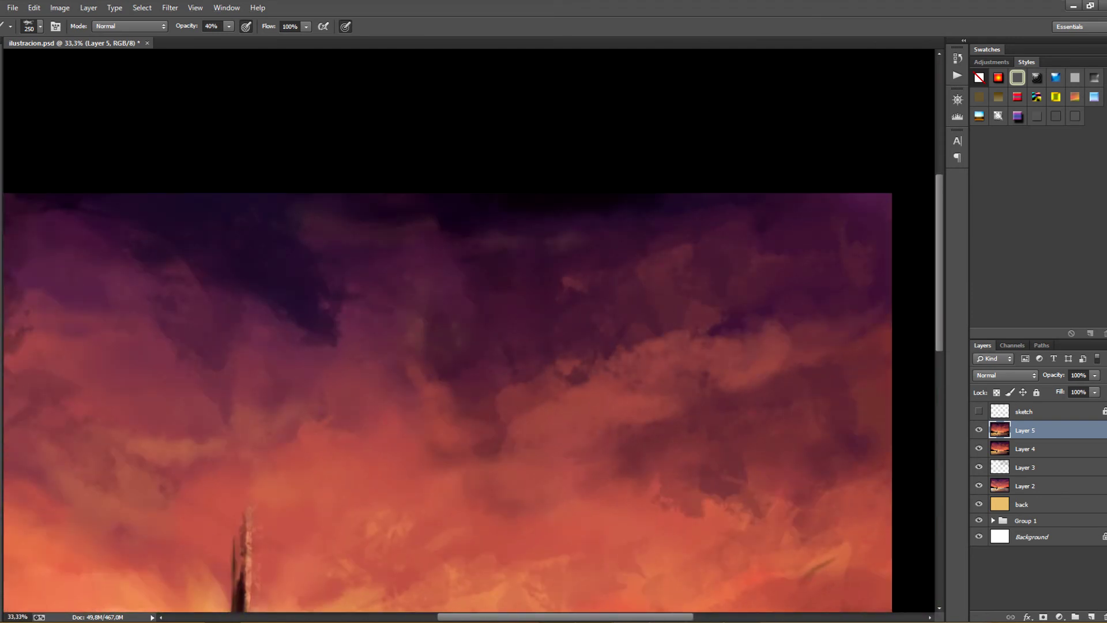
left_click_drag(846, 265, 815, 270)
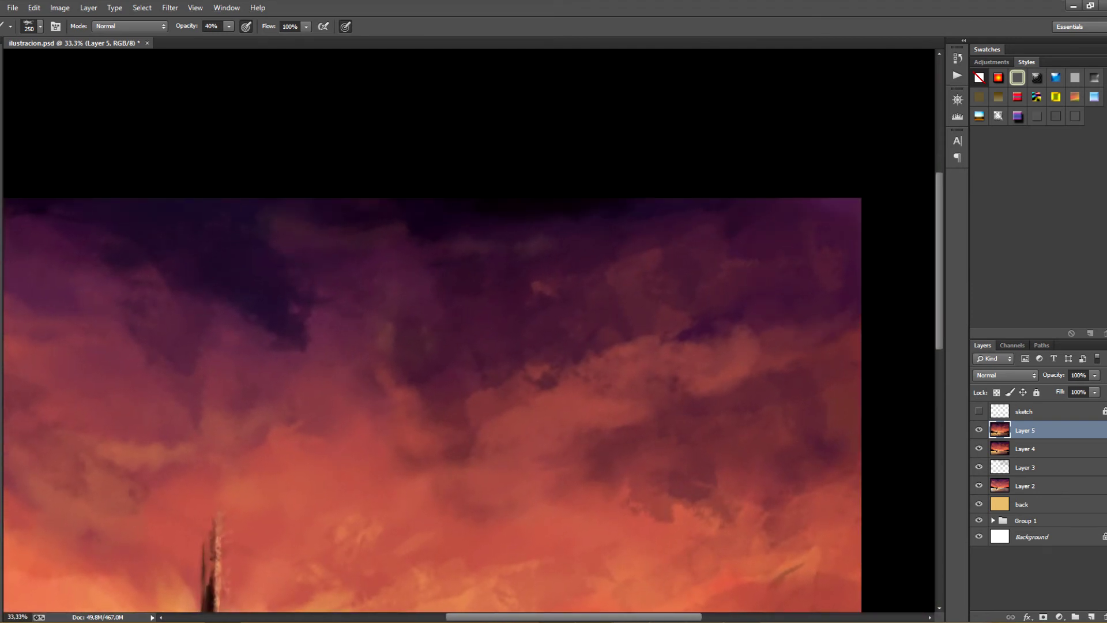
mouse_move(647, 490)
left_mouse_down()
mouse_move(903, 310)
mouse_move(803, 238)
left_mouse_up()
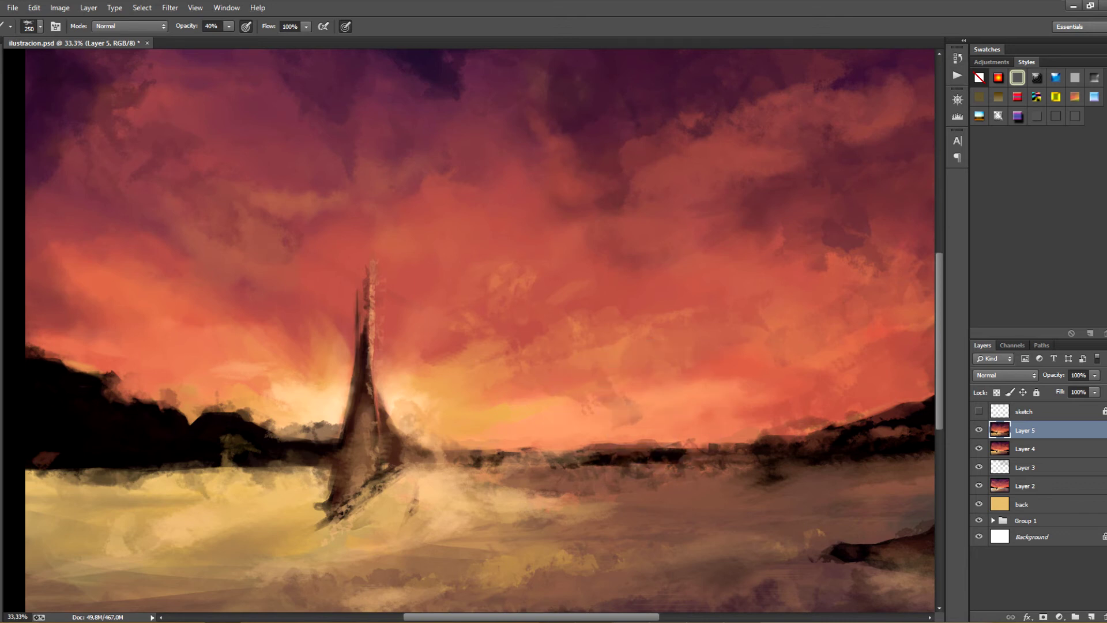
key("ctrl+minus")
key("ctrl+minus")
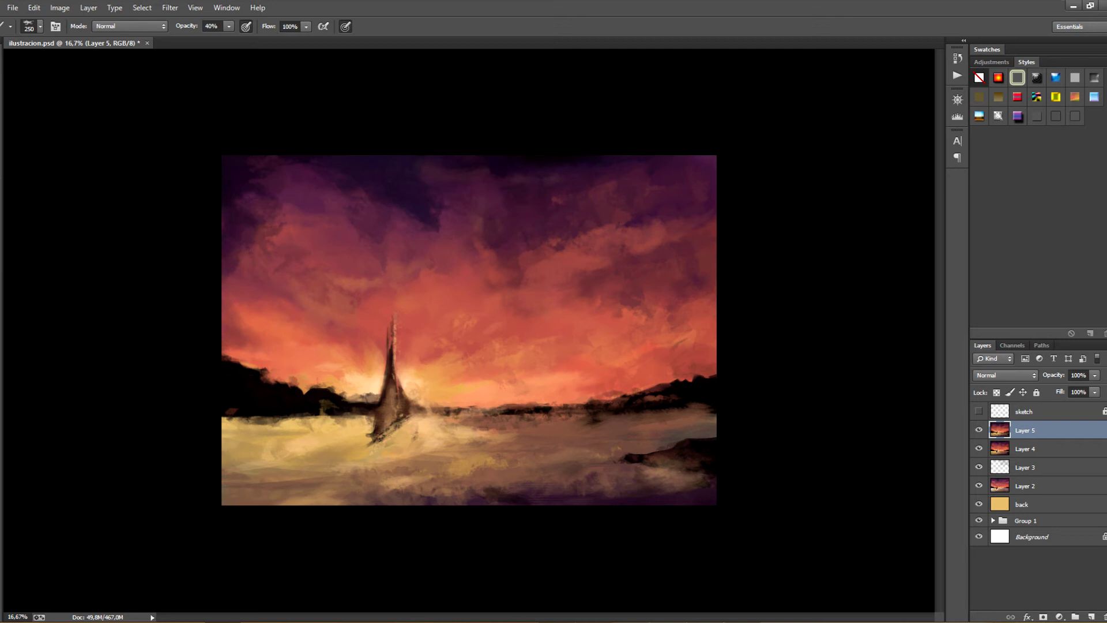
key("ctrl+plus")
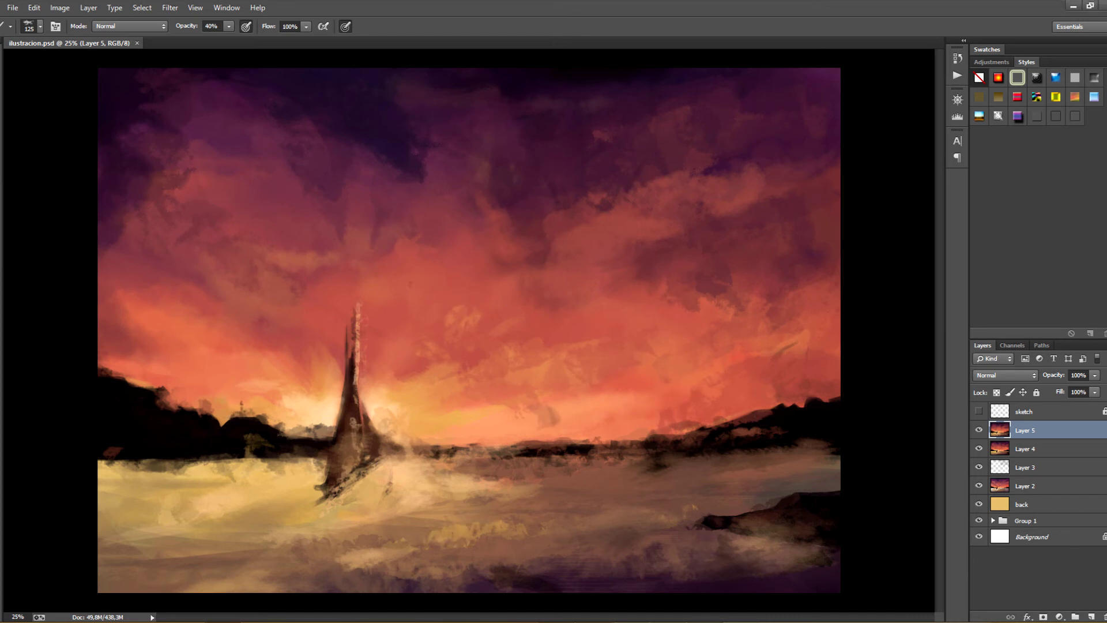
Create a new layer above Layer 5, paint the sailboat's dark hull on it with a 60 px brush, and save
key("ctrl+shift+alt+n")
key("bracketleft")
key("bracketleft")
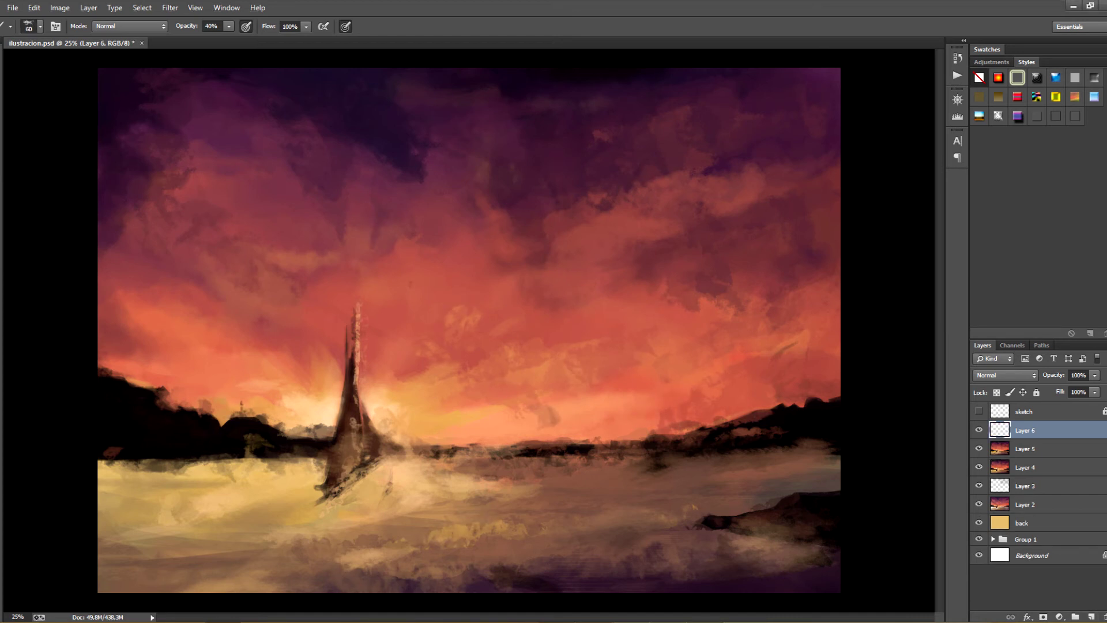
mouse_move(334, 488)
left_mouse_down()
mouse_move(324, 493)
mouse_move(333, 494)
left_mouse_up()
left_click(384, 449, "alt")
mouse_move(358, 470)
left_mouse_down()
mouse_move(327, 482)
mouse_move(381, 455)
left_mouse_up()
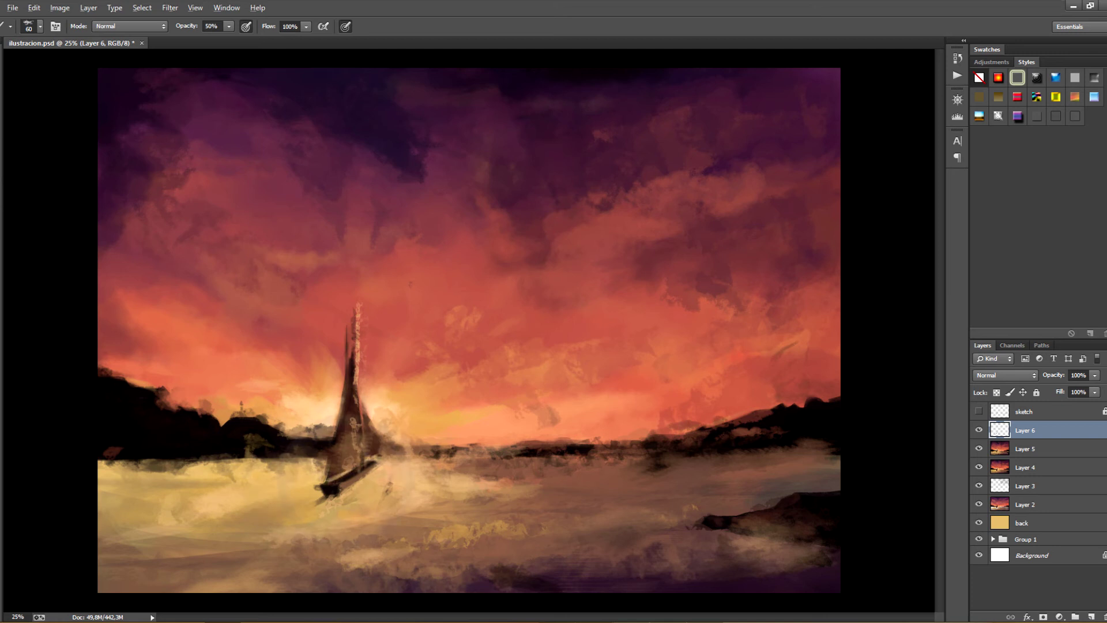
key("ctrl+s")
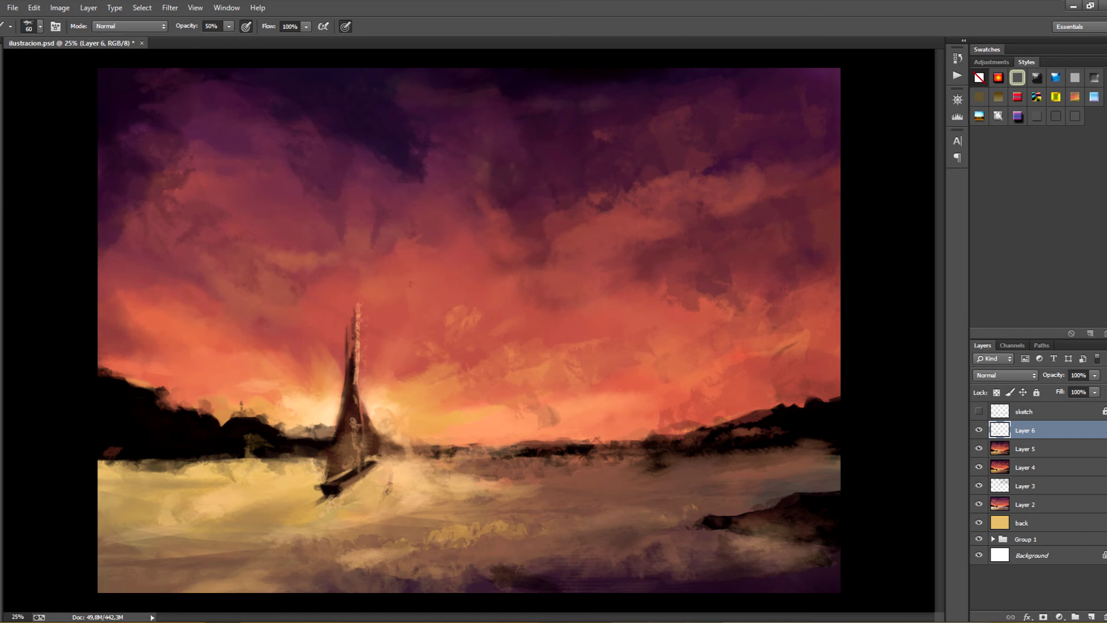
Extend the sailboat's bow with a thin dark stroke at 50% opacity, sample a hull colour and save the painting
left_click_drag(326, 478, 298, 494)
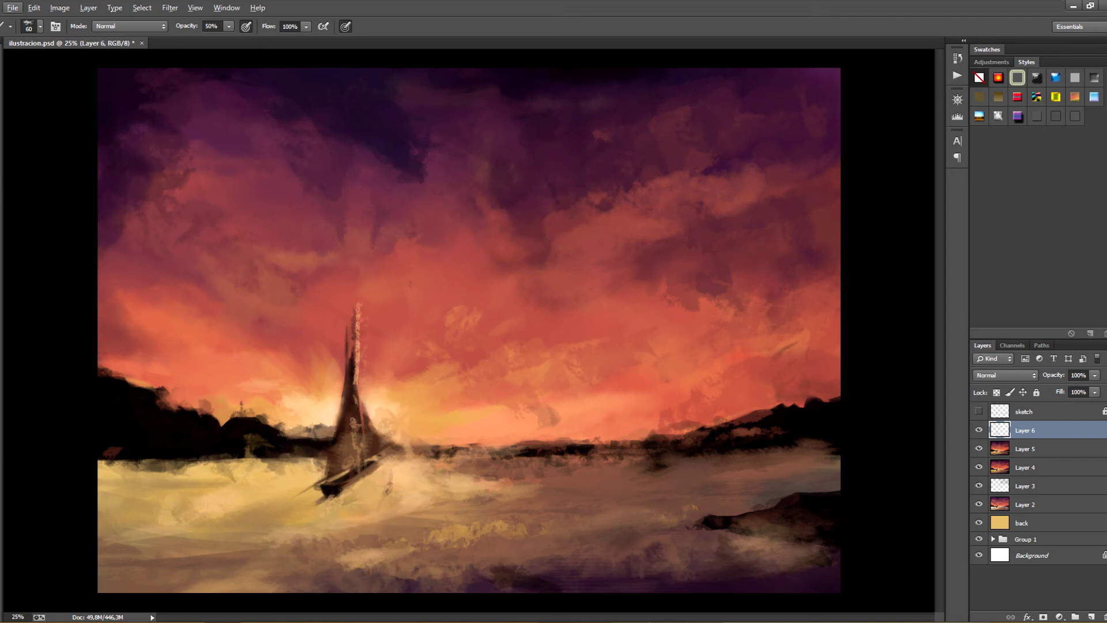
left_click(349, 482, "alt")
key("ctrl+s")
key("ctrl+minus")
key("ctrl+plus")
Compare the sailboat with Layer 6 hidden and shown, leave the layer visible and save the painting
left_click(978, 431)
left_click(978, 430)
left_click(978, 430)
left_click(979, 431)
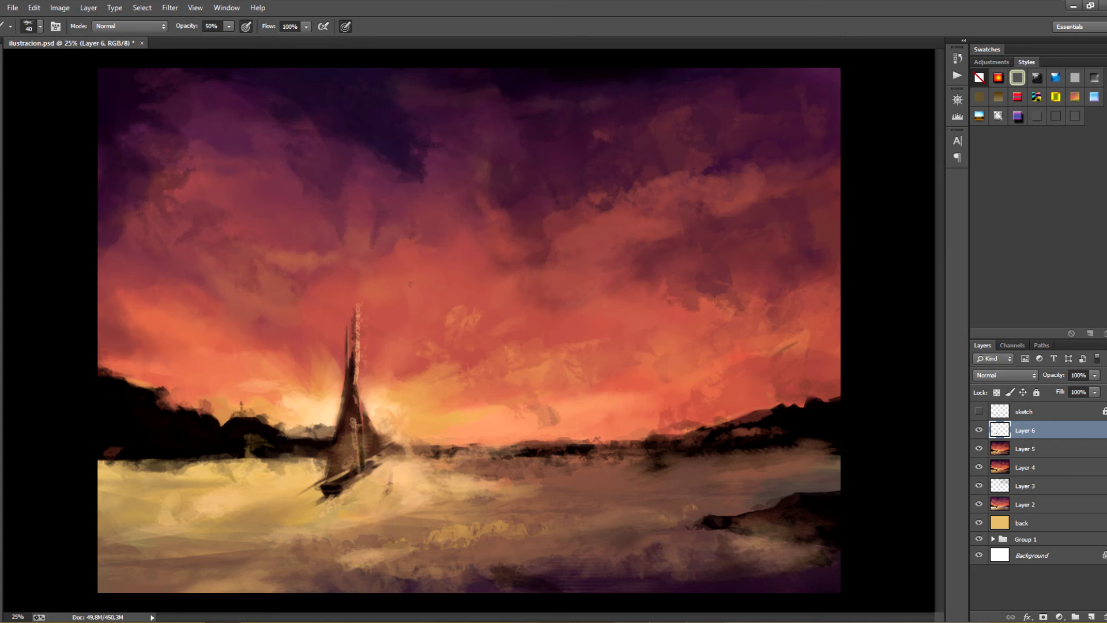
key("ctrl+s")
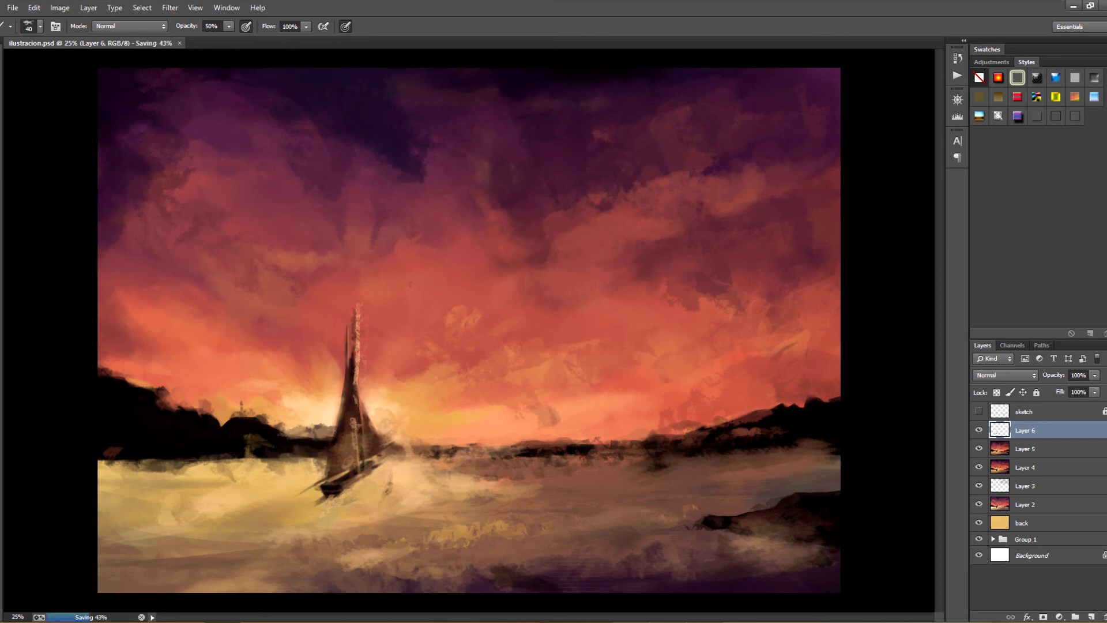
Touch up the upper edge of the sailboat's hull with a 40 px brush at 50% opacity and save
left_click_drag(332, 479, 349, 471)
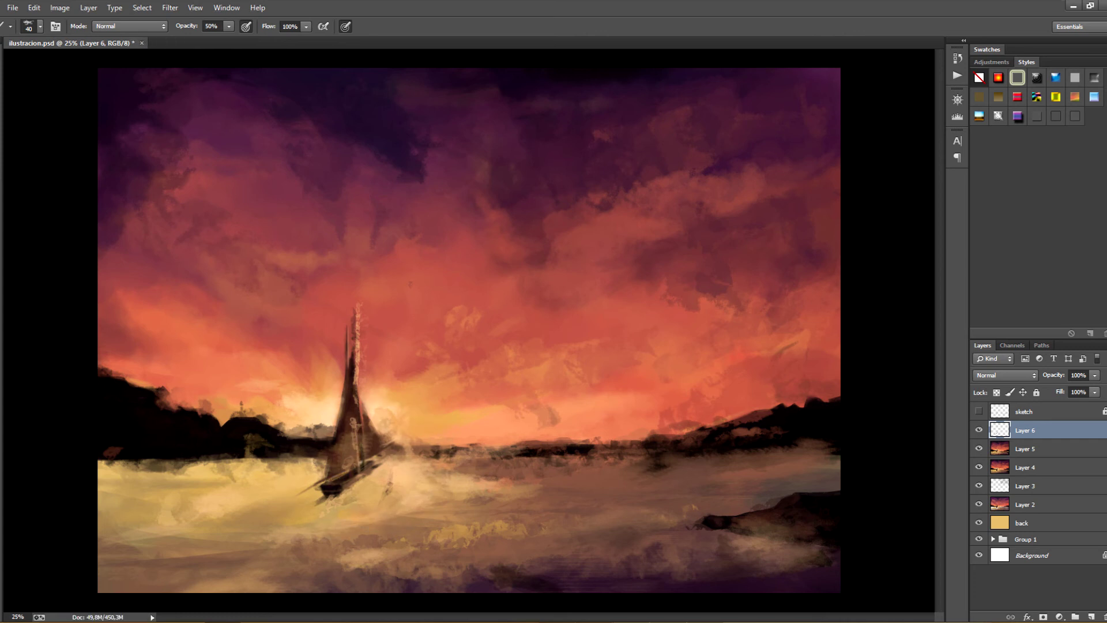
left_click_drag(343, 478, 347, 472)
key("ctrl+s")
Try rigging strokes across the sailboat's upper mast and down both sides of the sail, and undo them
mouse_move(339, 359)
left_mouse_down()
mouse_move(376, 329)
mouse_move(365, 328)
left_mouse_up()
mouse_move(329, 365)
left_mouse_down()
mouse_move(379, 328)
mouse_move(361, 437)
left_mouse_up()
key("ctrl+z")
left_click_drag(375, 341, 366, 432)
key("ctrl+z")
key("ctrl+alt+z")
key("ctrl+alt+z")
key("ctrl+alt+z")
key("ctrl+alt+z")
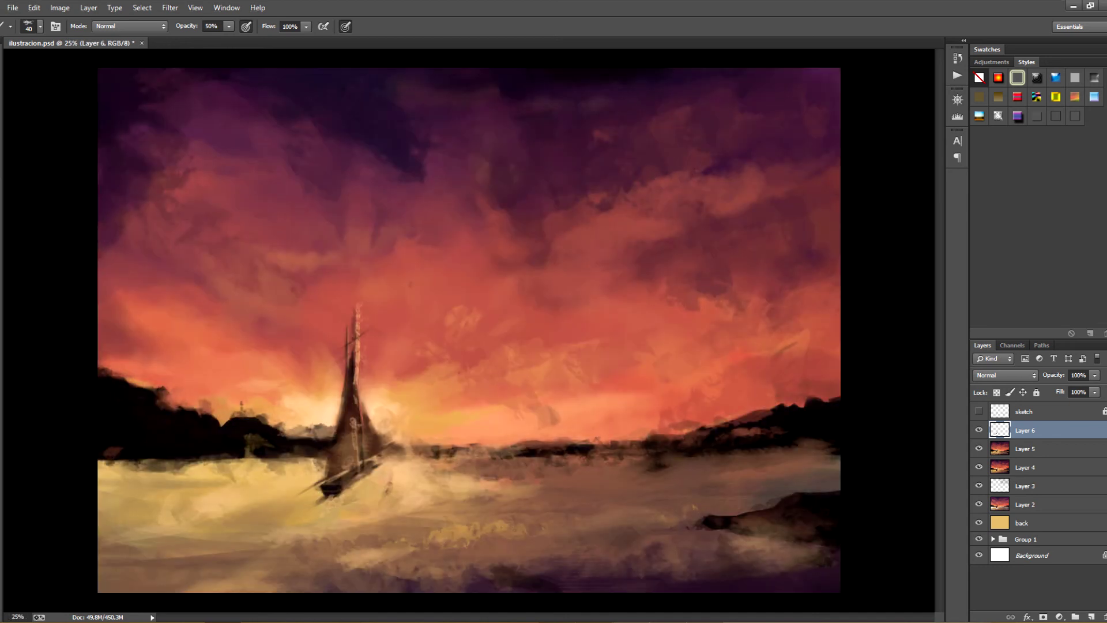
Try a short diagonal spar across the sailboat's upper mast with an enlarged brush
left_click(226, 8)
key("Escape")
key("bracketright")
key("bracketright")
key("bracketright")
left_click_drag(345, 346, 367, 331)
Try small dabs on the sailboat's hull with the 40 px brush, undo the latest strokes and save the painting
key("bracketleft")
key("bracketleft")
key("bracketleft")
left_click(331, 485)
key("ctrl+s")
key("ctrl+z")
left_click(337, 478)
key("ctrl+s")
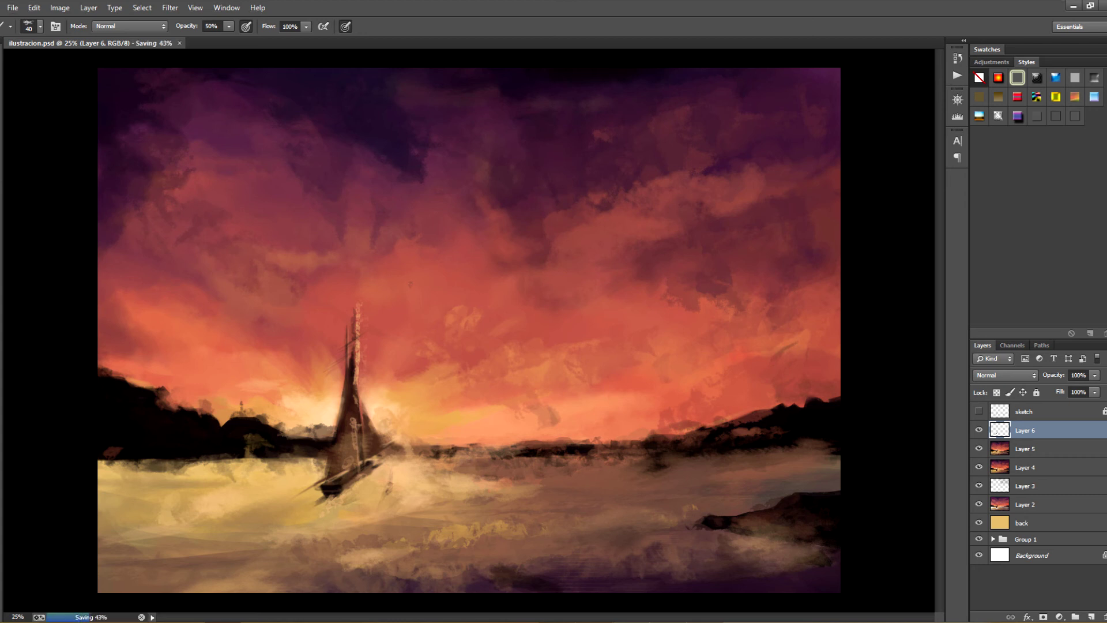
key("ctrl+z")
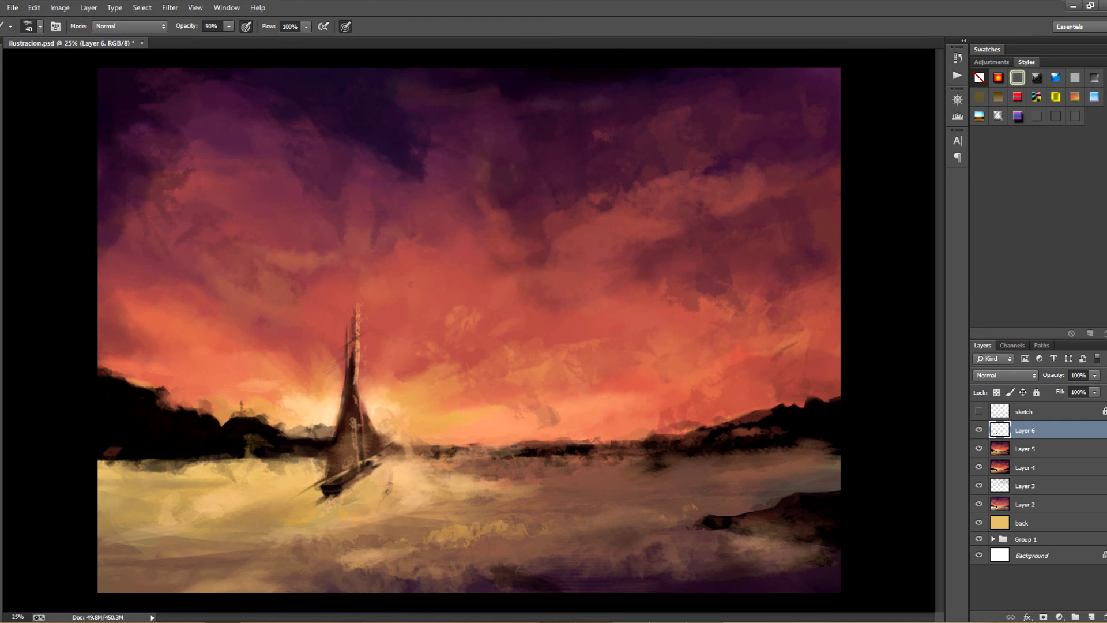
key("ctrl+s")
key("ctrl+z")
key("ctrl+s")
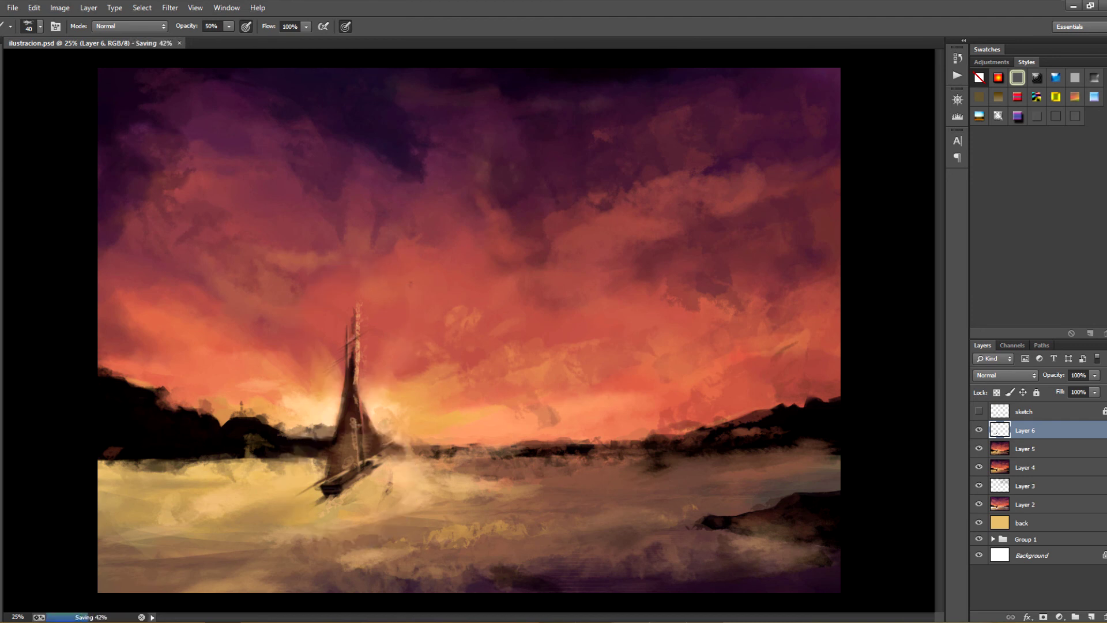
Paint out the tall mast above the sail with a 40 px brush, shaping the sail into a point, and sample nearby colours
key("ctrl+minus")
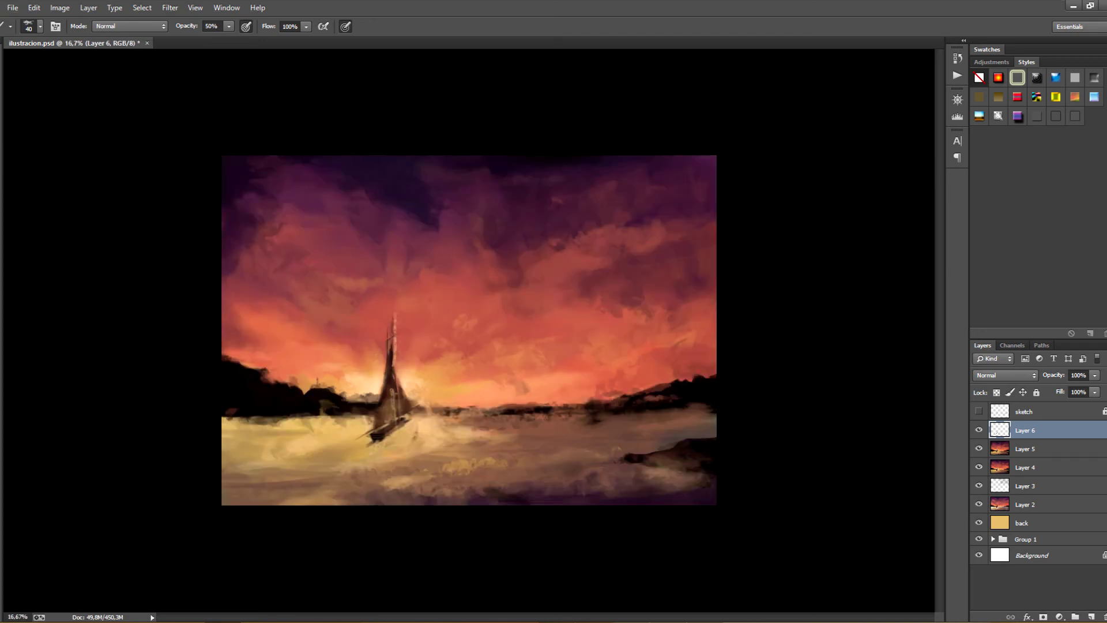
key("ctrl+plus")
key("ctrl+plus")
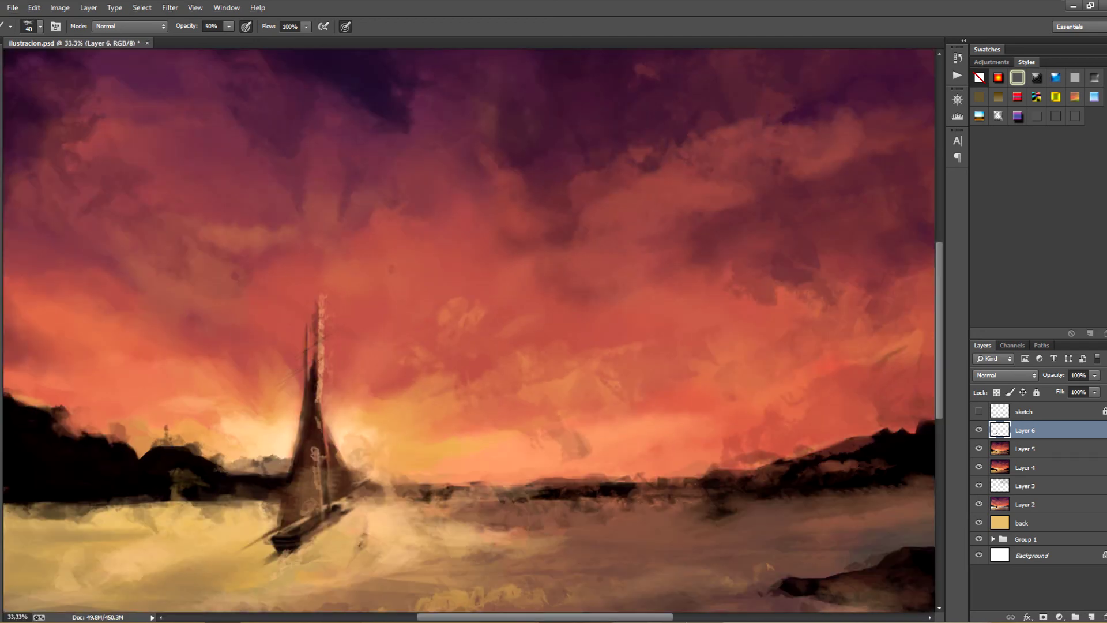
key("ctrl+minus")
key("ctrl+minus")
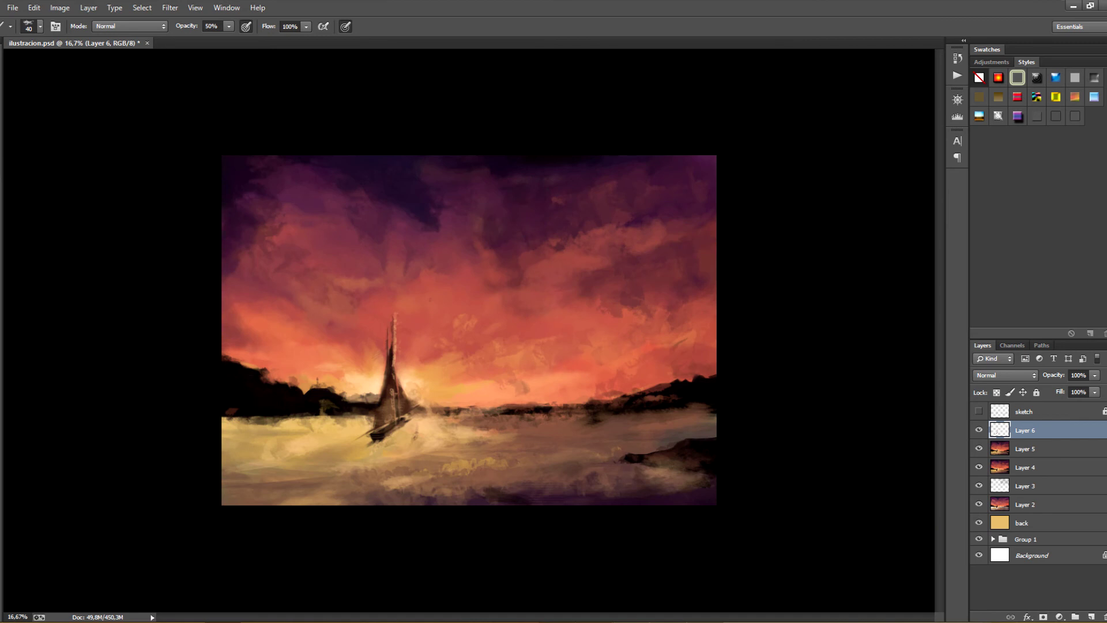
key("ctrl+plus")
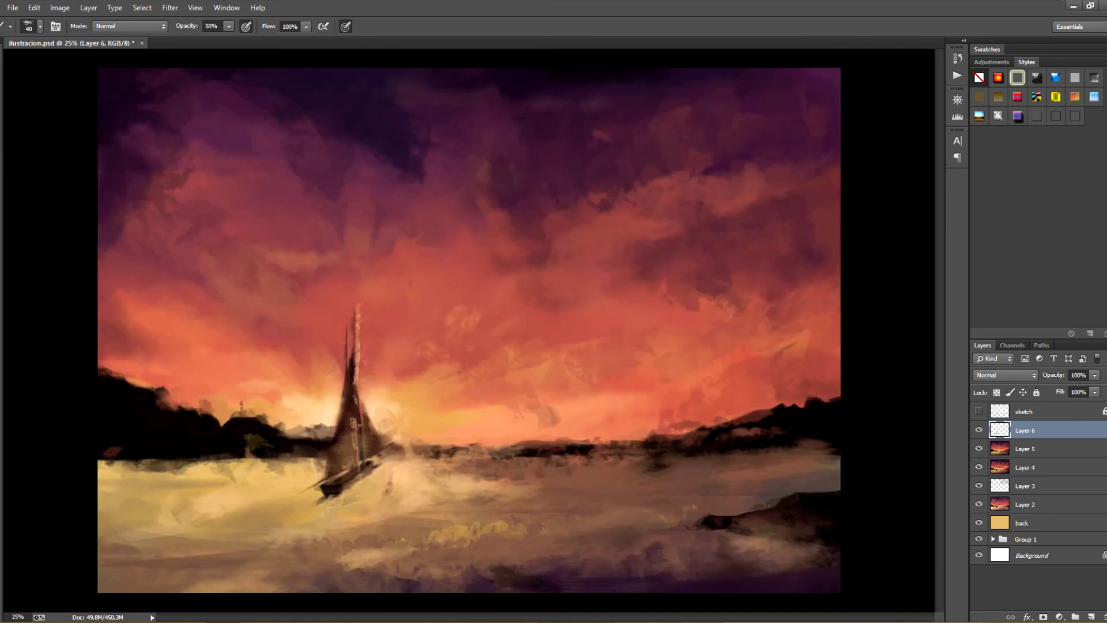
left_click_drag(353, 318, 352, 423)
left_click(355, 417, "alt")
left_click(378, 406, "alt")
left_click(372, 412, "alt")
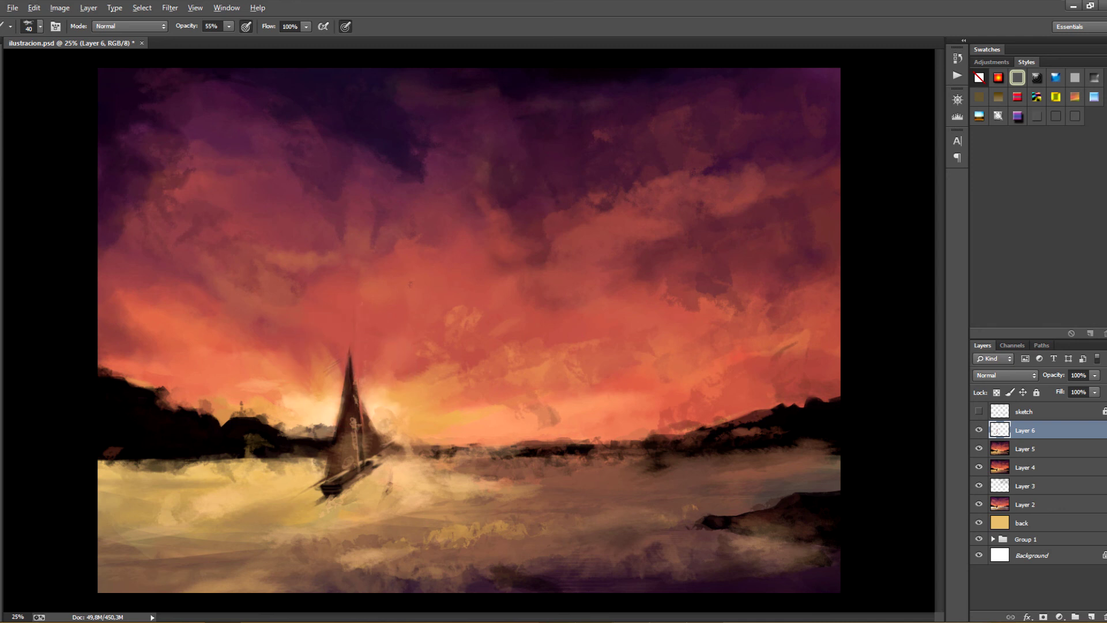
Define the sail's right edge and trim the bow and hull with short strokes of the 40 px brush at 55% opacity
left_click_drag(352, 349, 362, 423)
left_click_drag(323, 486, 327, 497)
left_click_drag(325, 486, 339, 479)
left_click_drag(326, 486, 340, 493)
left_click_drag(343, 479, 356, 471)
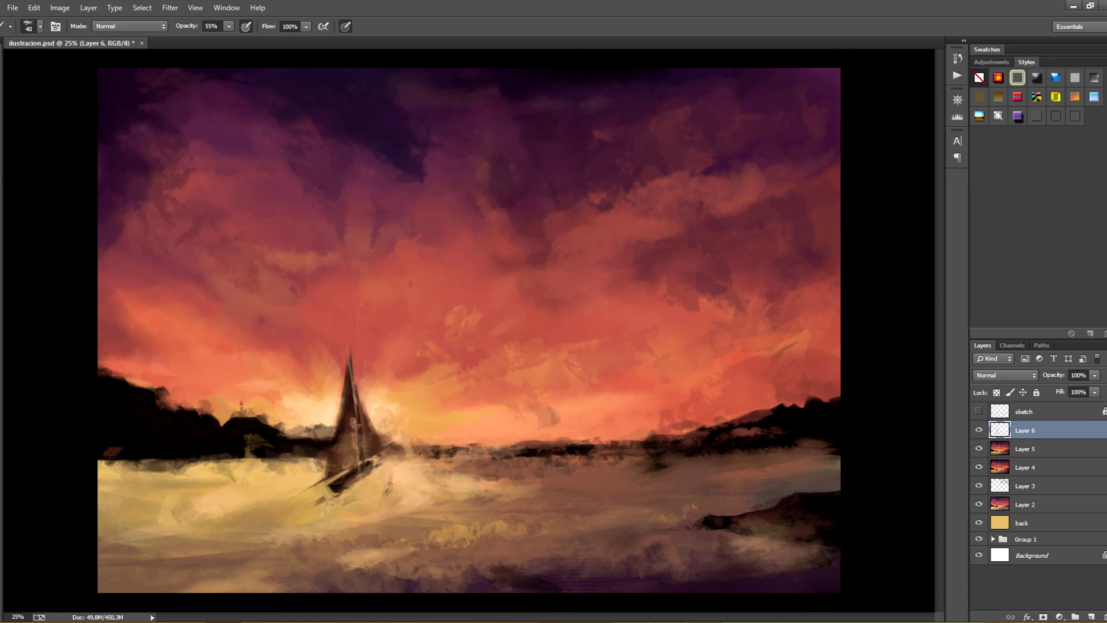
Switch to a different brush preset, reduce its size and paint a stroke along the hull from stern to bow
left_click(39, 26)
mouse_move(231, 133)
left_mouse_down()
mouse_move(231, 201)
mouse_move(230, 176)
left_mouse_up()
double_click(23, 269)
key("bracketleft")
key("bracketleft")
key("bracketleft")
key("bracketleft")
key("bracketleft")
key("bracketleft")
left_click_drag(369, 464, 315, 502)
Choose another brush preset and refine the sail's tip and its lower right edge
left_click(39, 25)
double_click(138, 192)
left_click_drag(351, 355, 353, 378)
left_click(368, 445)
Soften the sailboat's hull into the surrounding water with a 250 px brush at 30% opacity
key("3")
key("bracketright")
key("bracketright")
key("bracketright")
key("bracketright")
key("bracketright")
key("bracketright")
key("bracketright")
key("bracketright")
key("bracketright")
key("bracketright")
key("bracketright")
key("bracketright")
mouse_move(321, 484)
left_mouse_down()
mouse_move(297, 493)
mouse_move(385, 460)
mouse_move(370, 465)
left_mouse_up()
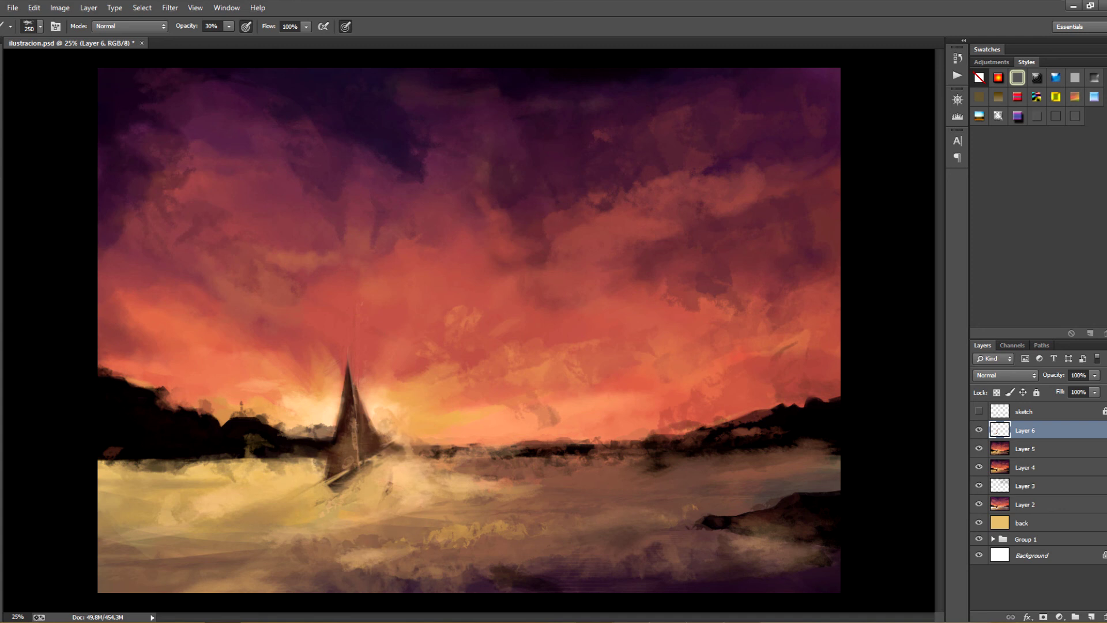